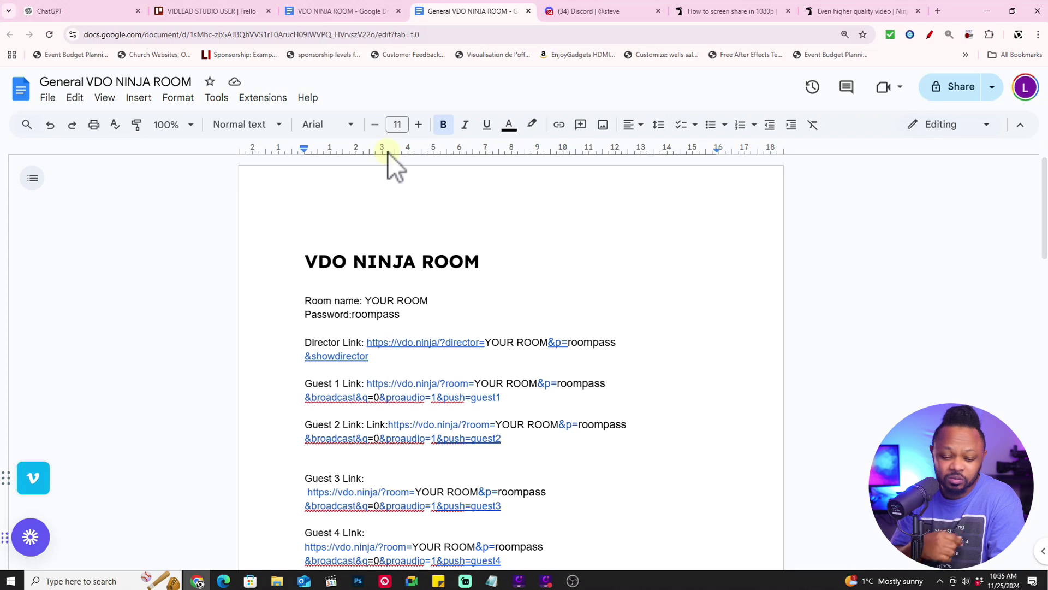
Load vdo.ninja in a new tab and start creating a new room
scroll(440, 330, "down", 3)
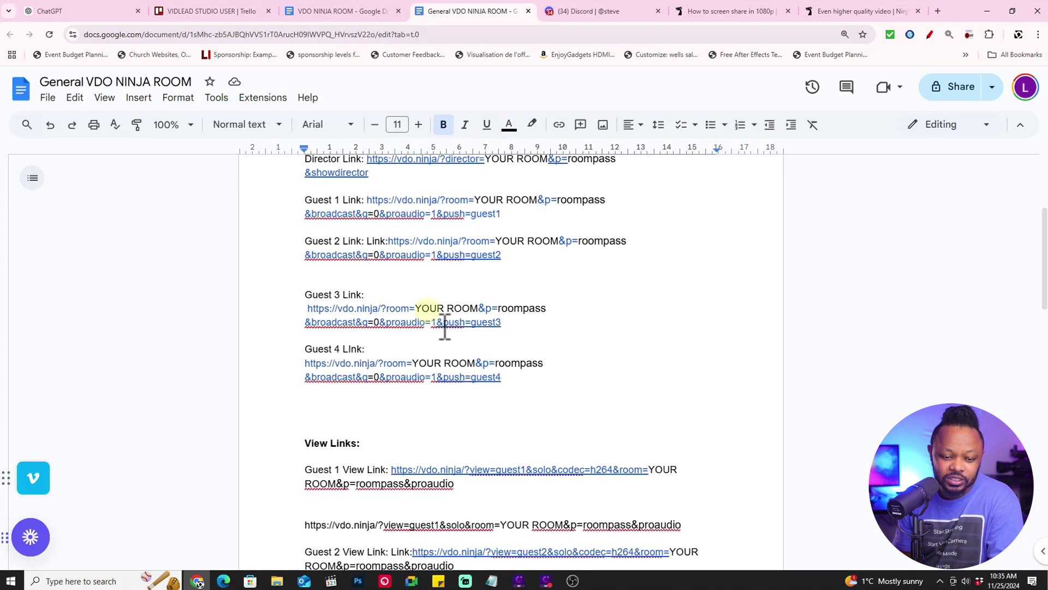
scroll(443, 328, "up", 2)
scroll(445, 327, "up", 1)
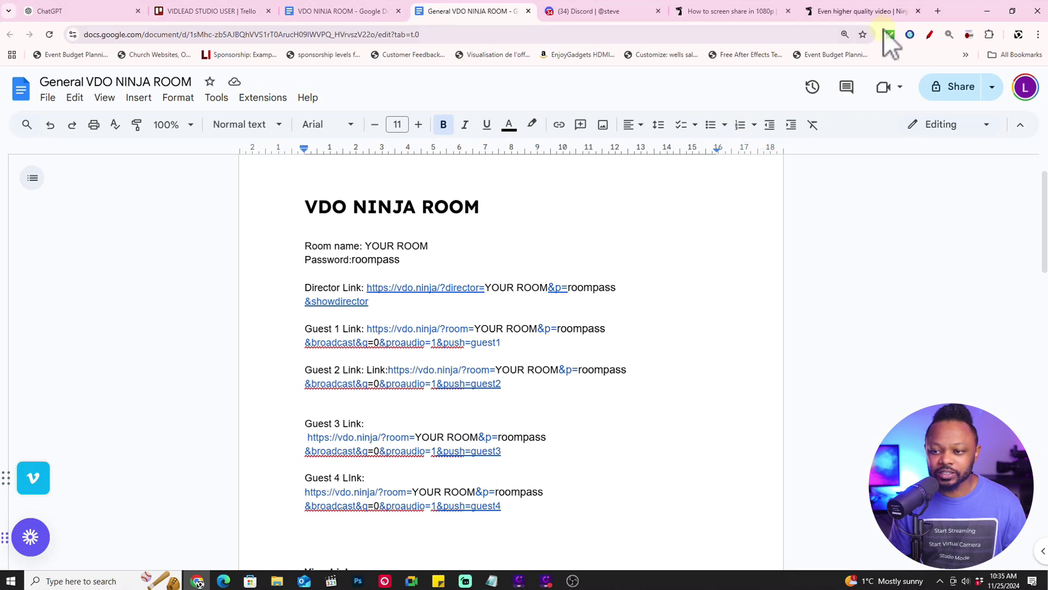
left_click(937, 11)
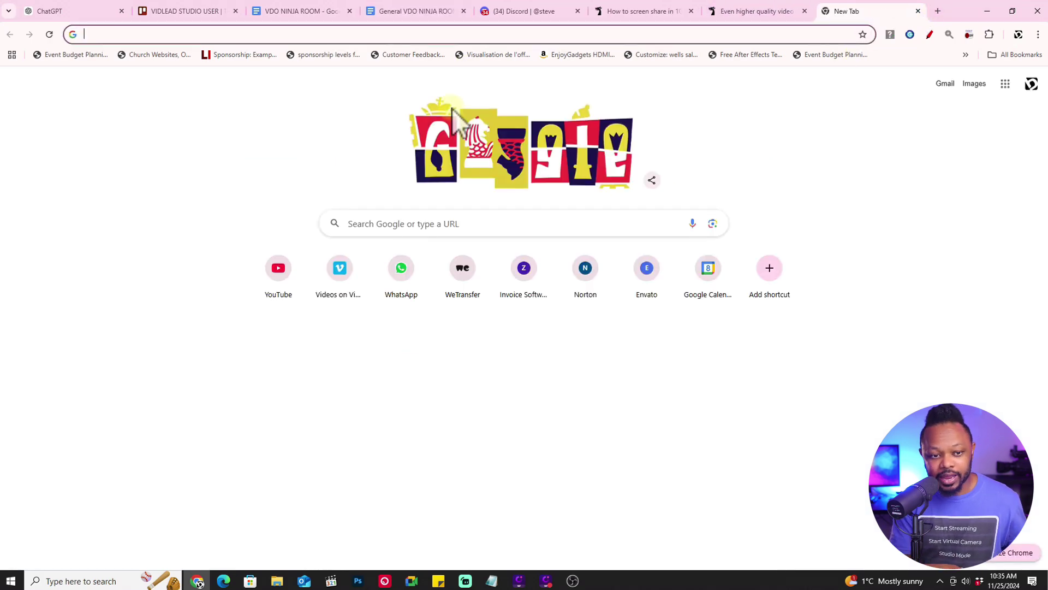
type("vdo.ninja")
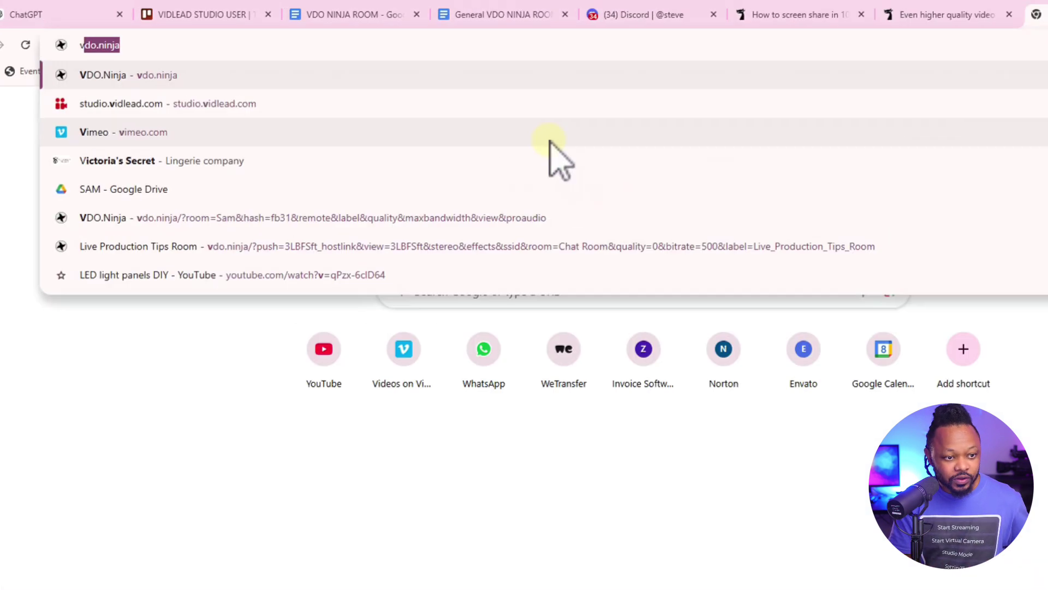
key("Return")
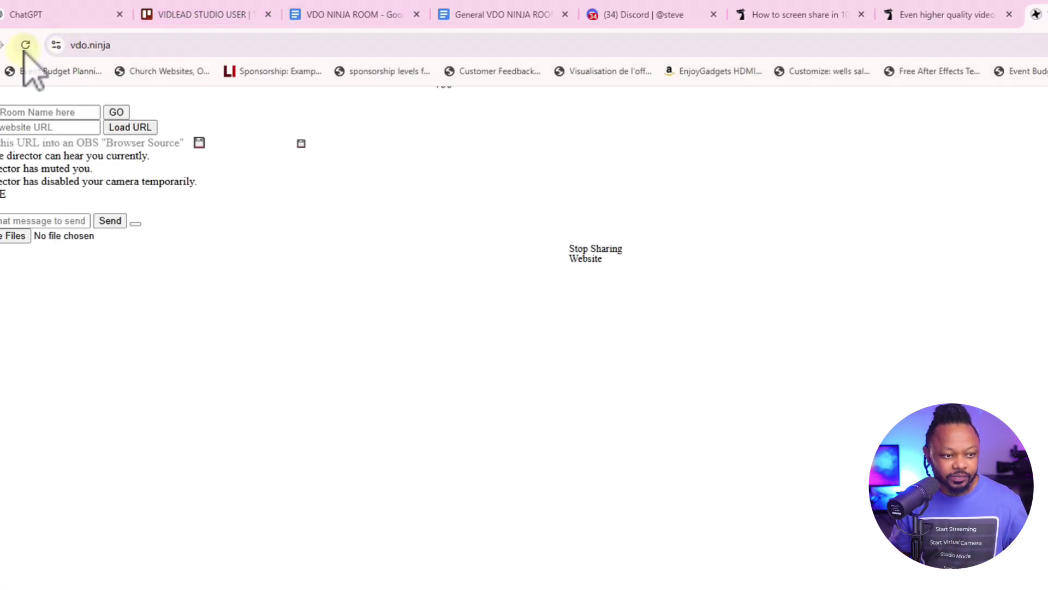
left_click(25, 46)
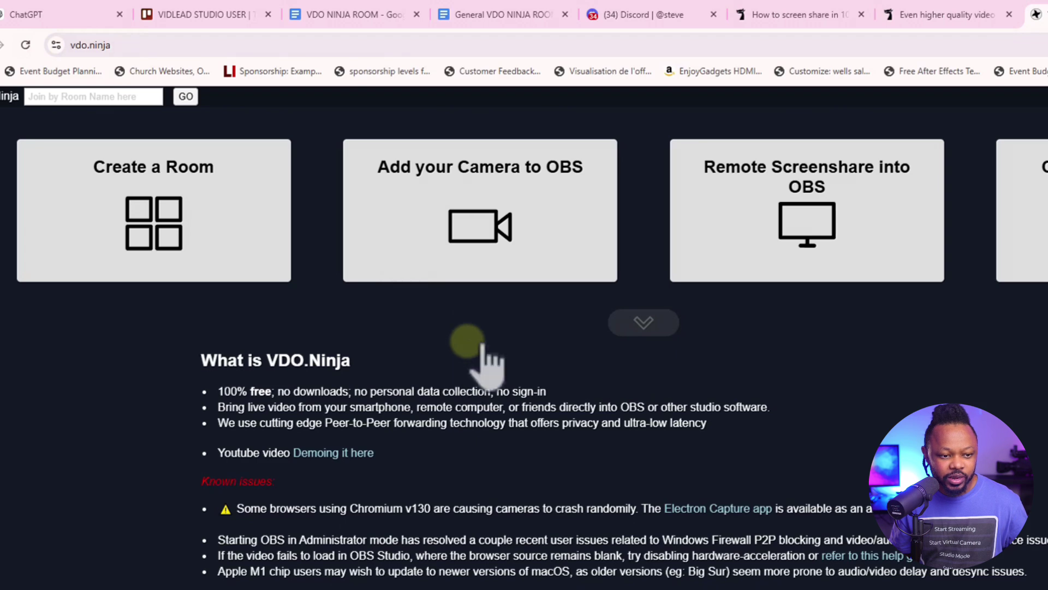
left_click(194, 237)
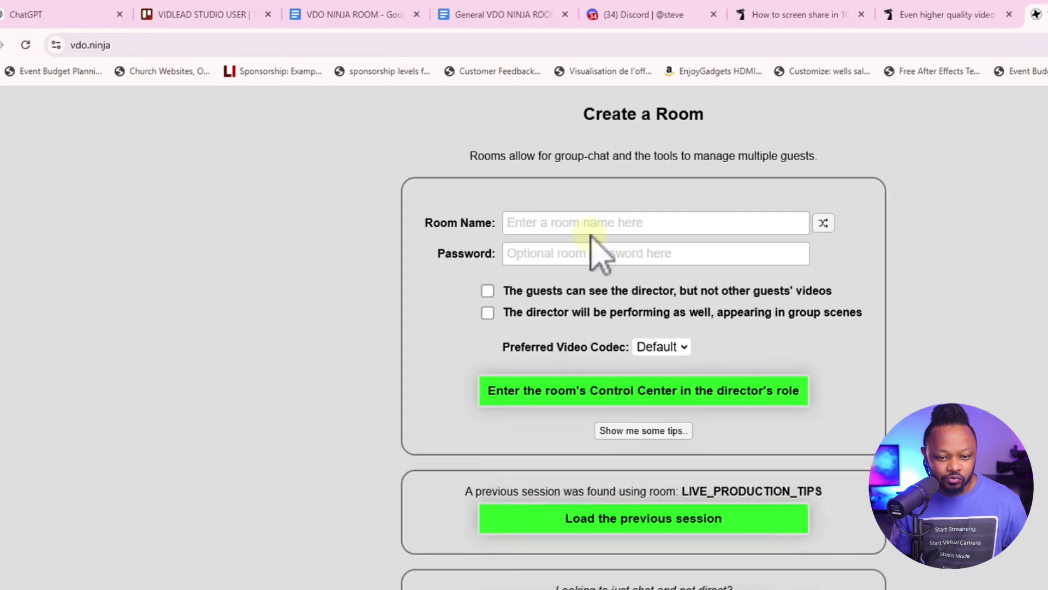
Name the room Your Room and give it a room password
left_click(584, 224)
type("R")
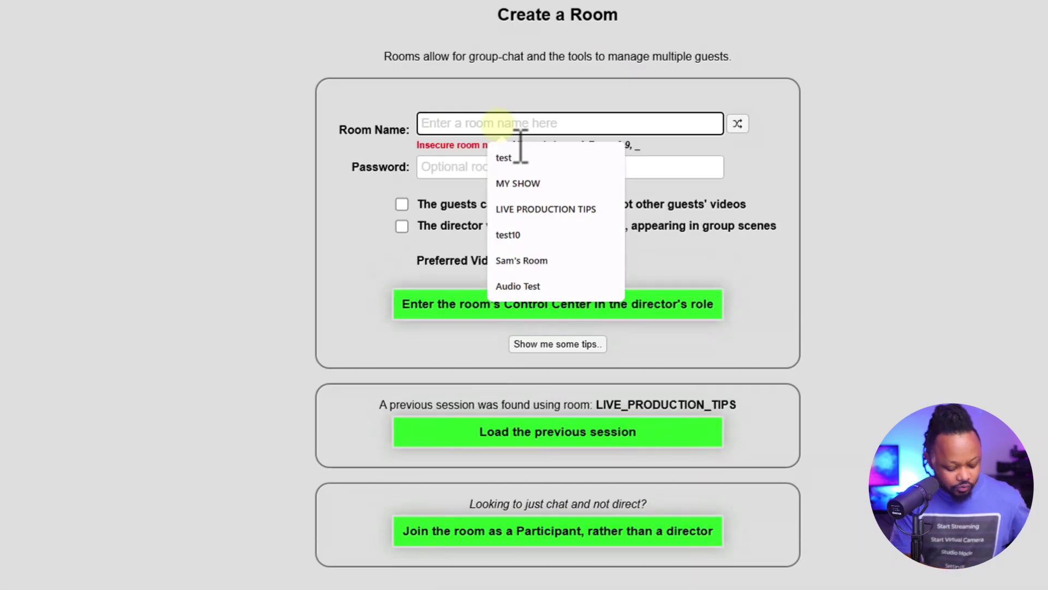
key("BackSpace")
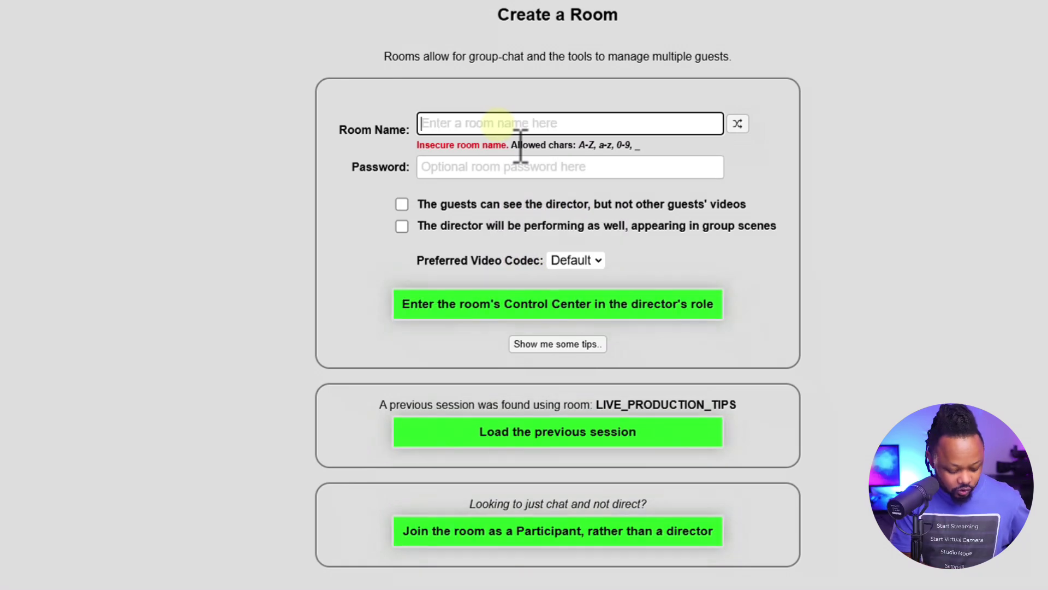
type("Your Room")
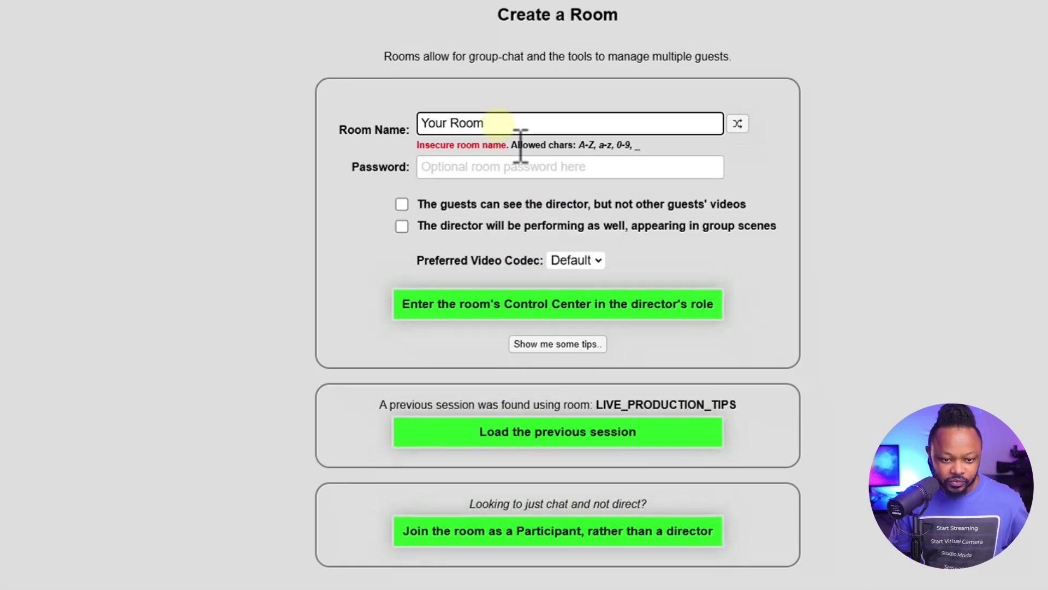
left_click(452, 169)
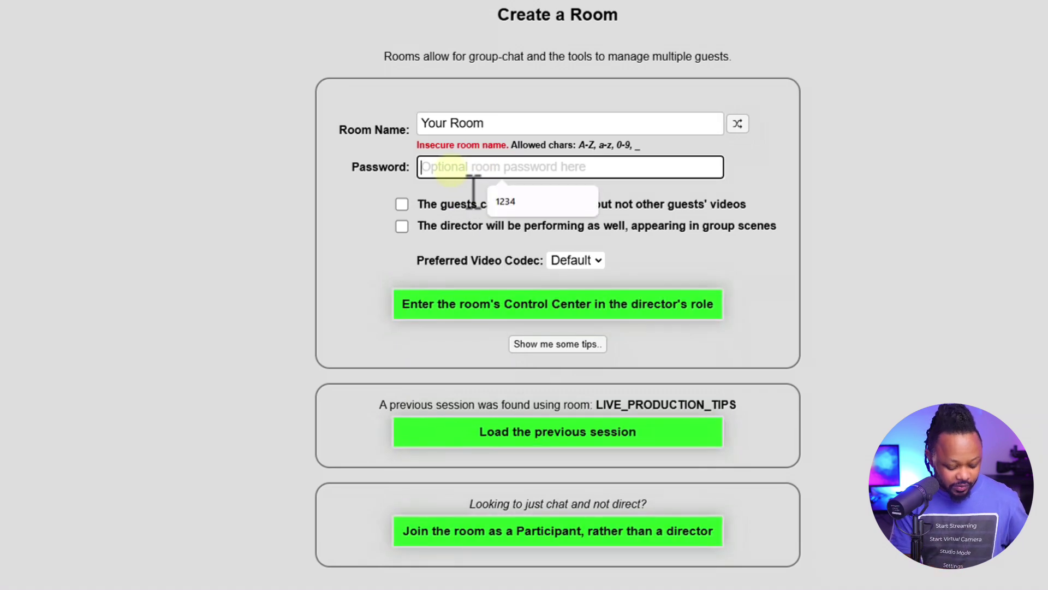
type("you")
key("BackSpace")
key("BackSpace")
key("BackSpace")
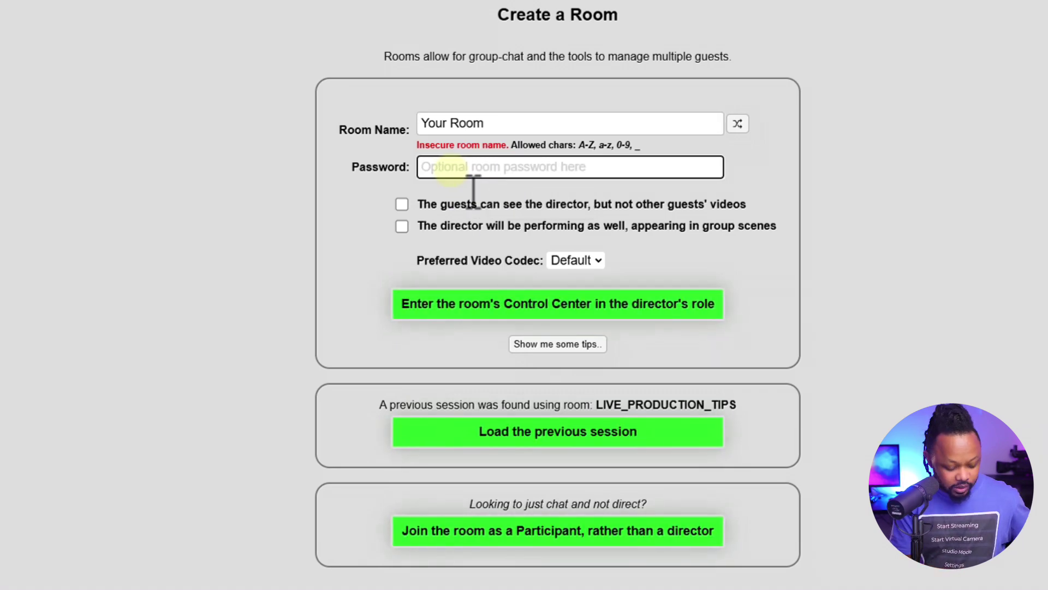
type("123")
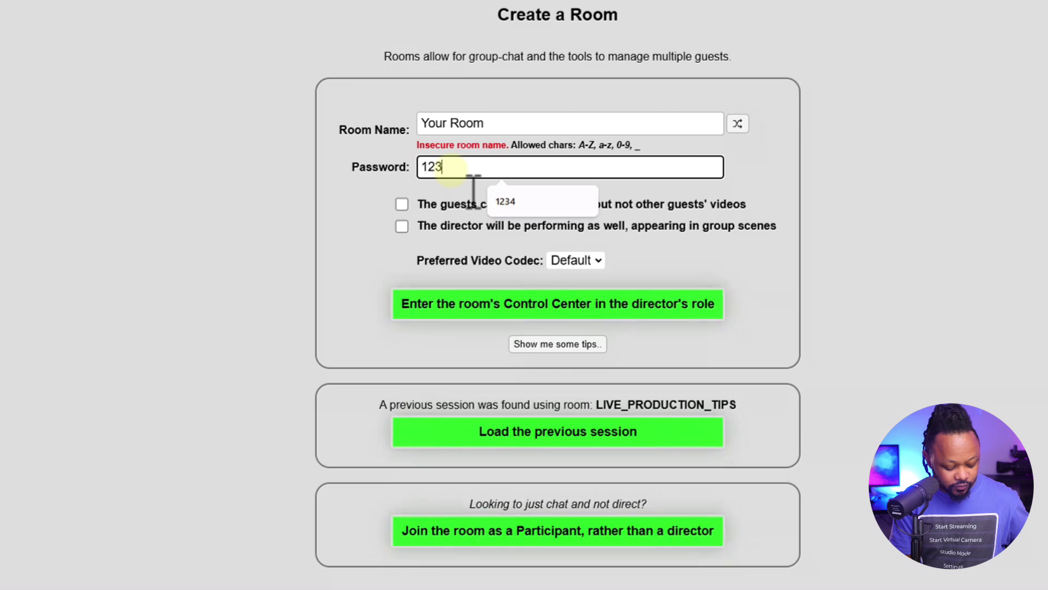
type("4567")
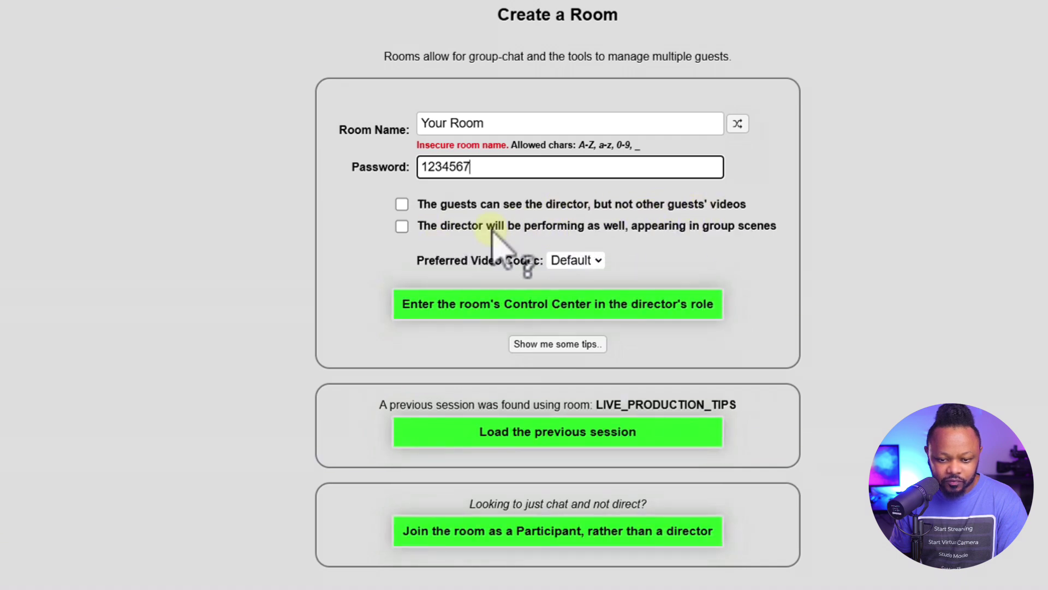
Enable both director visibility options, choose H264 as preferred codec, and enter the Control Center
left_click(402, 226)
left_click(403, 204)
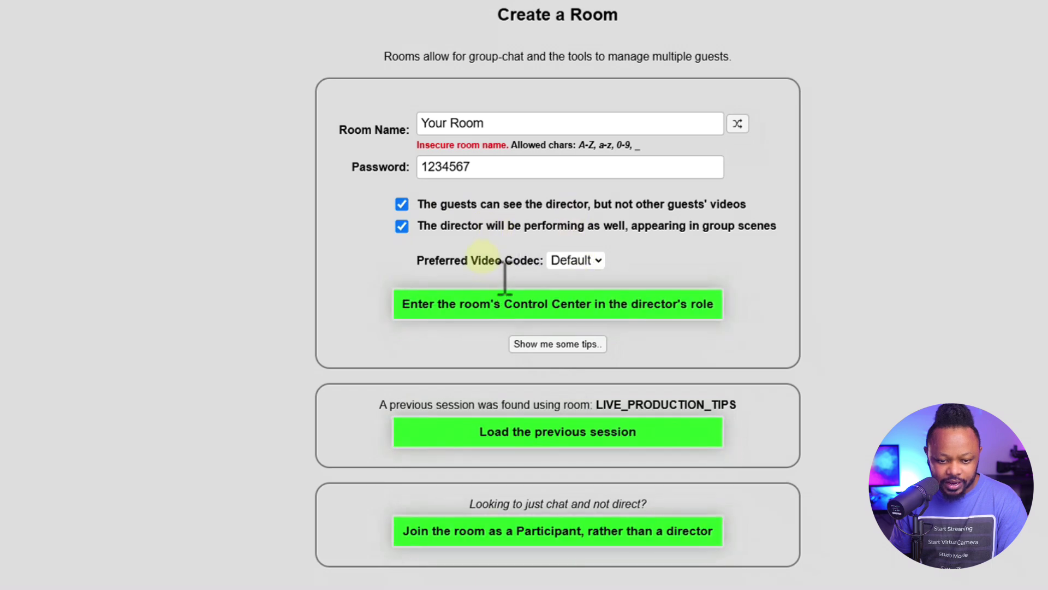
left_click(593, 262)
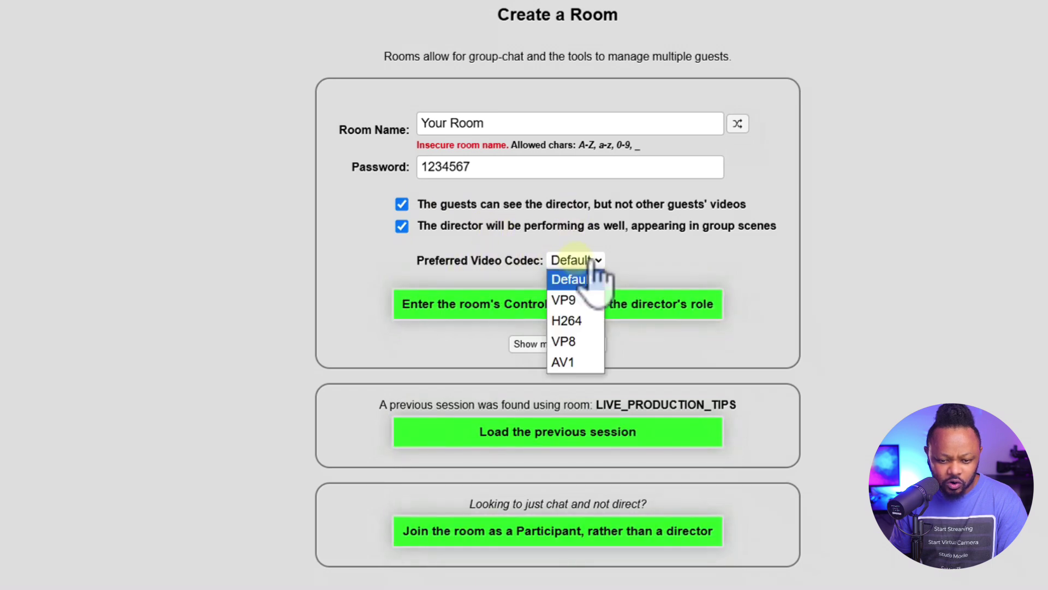
left_click(587, 322)
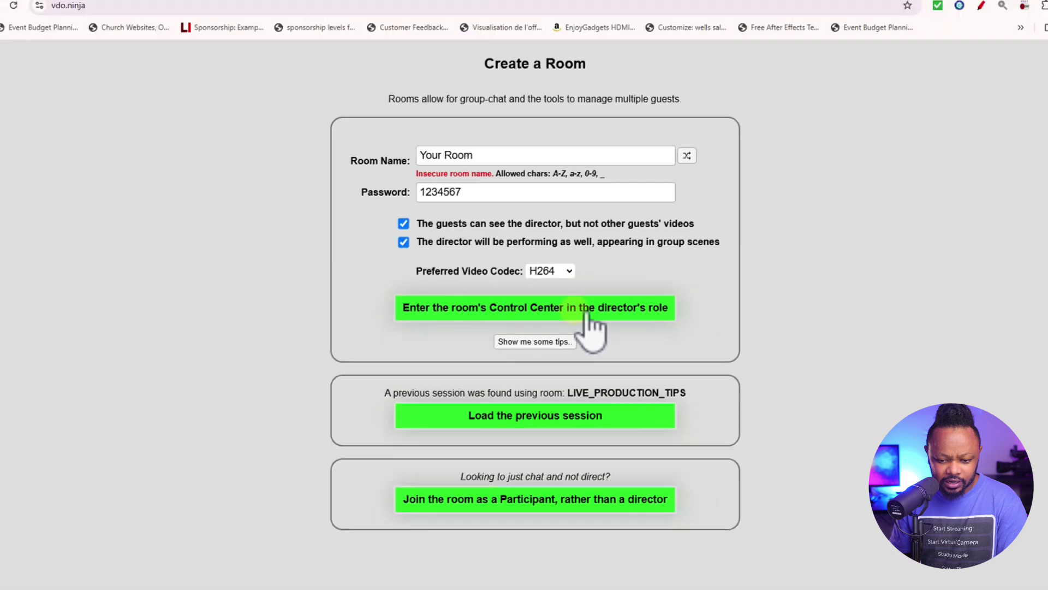
left_click(587, 315)
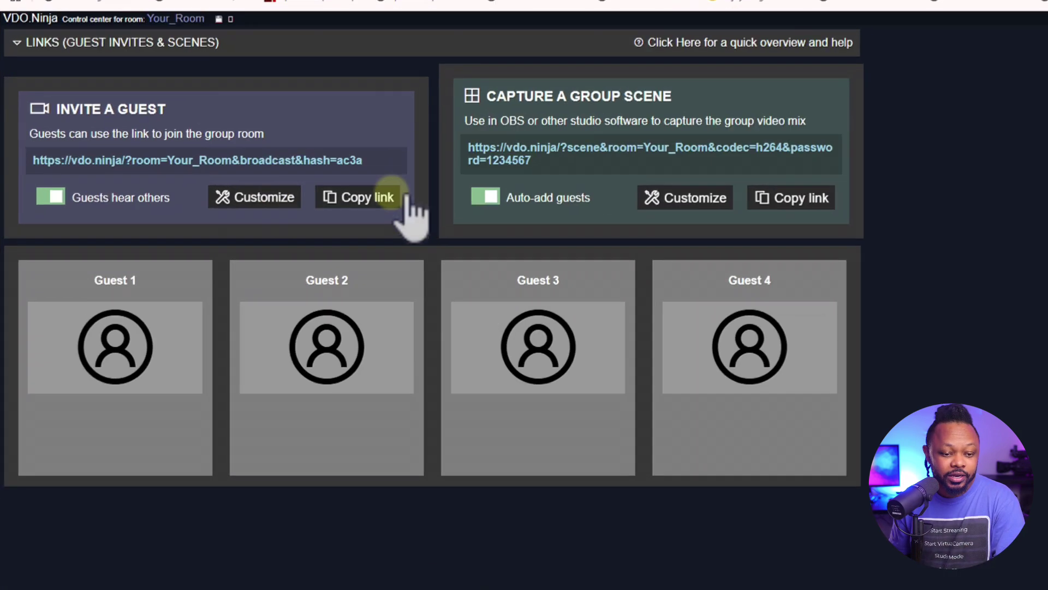
Copy the Invite a Guest link, load it in a new tab, and confirm the room password
left_click(288, 210)
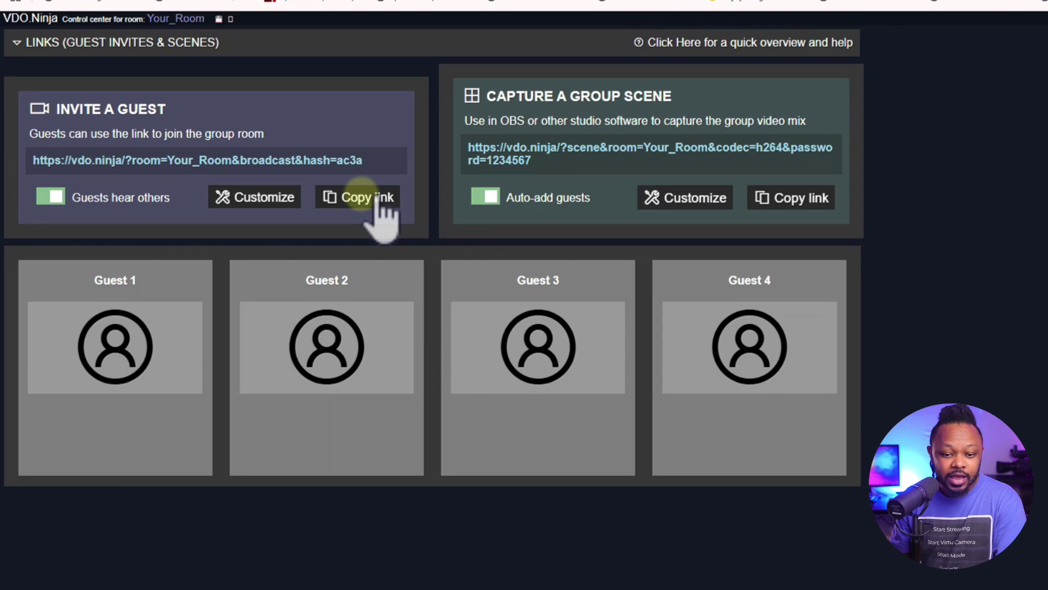
left_click(376, 200)
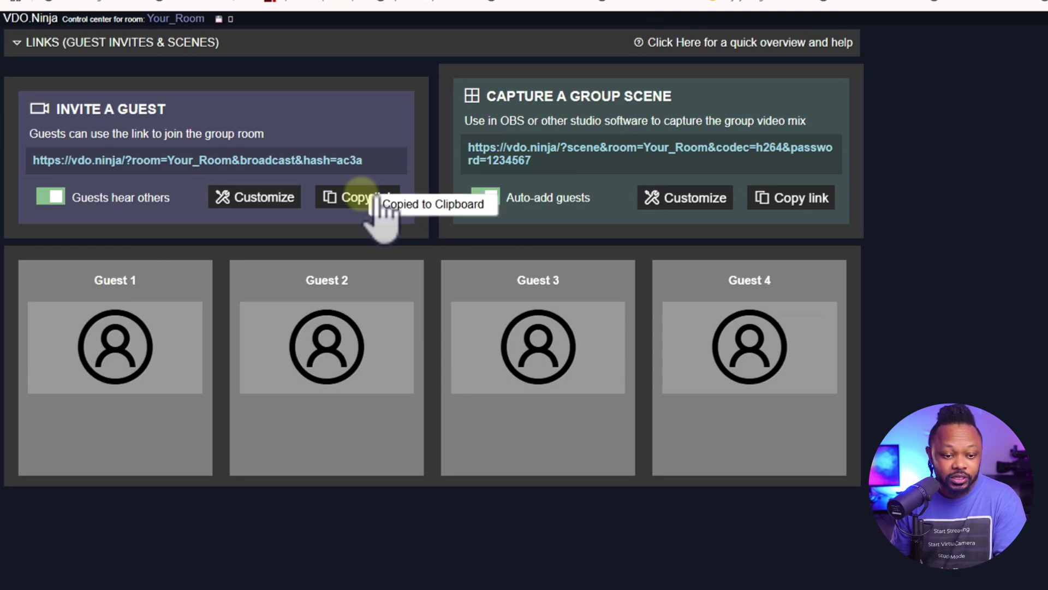
key("ctrl+t")
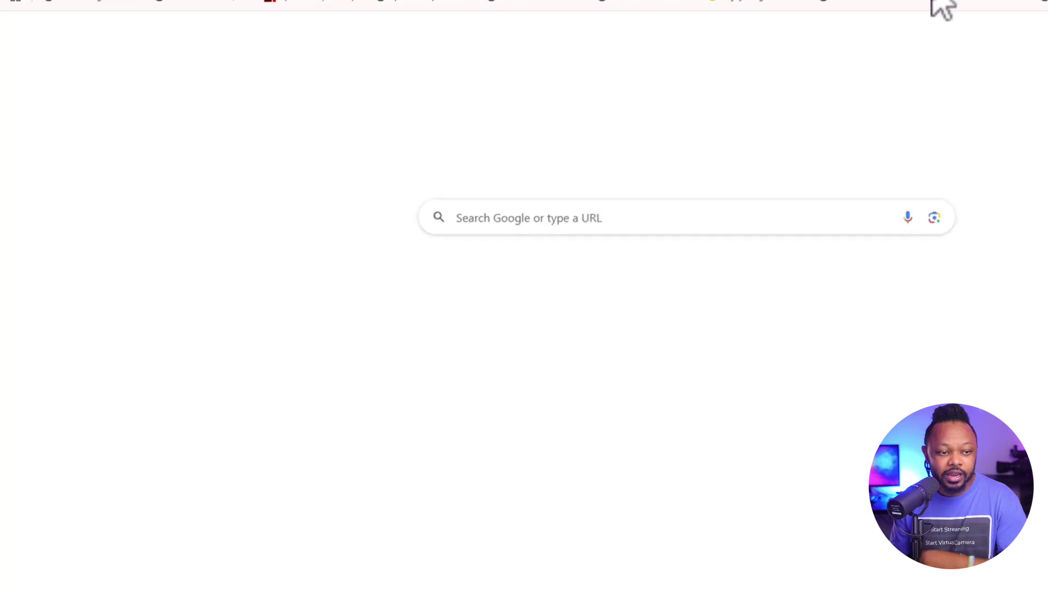
key("ctrl+v")
key("Return")
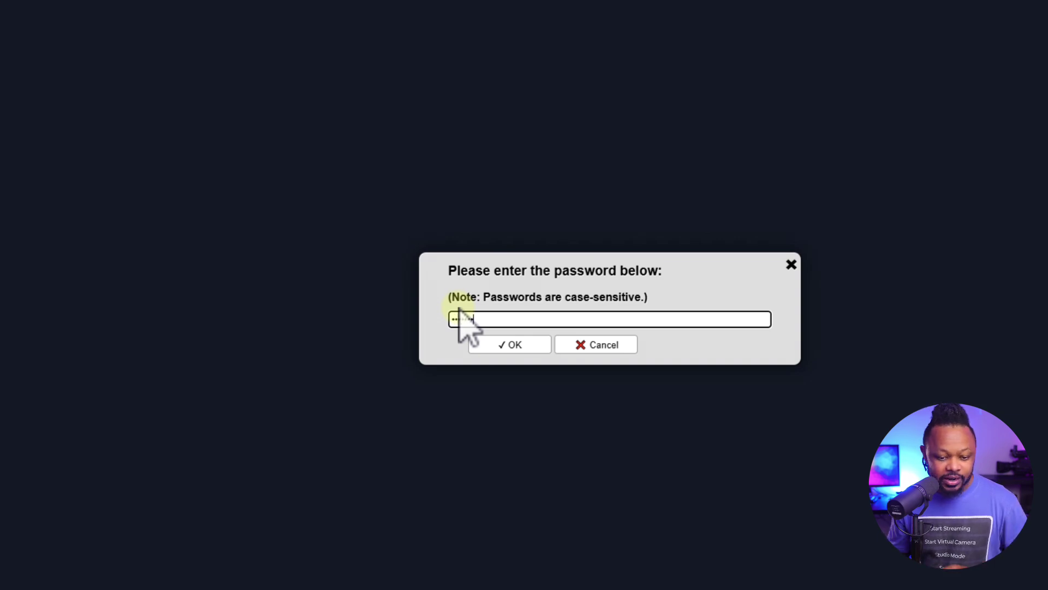
left_click(509, 345)
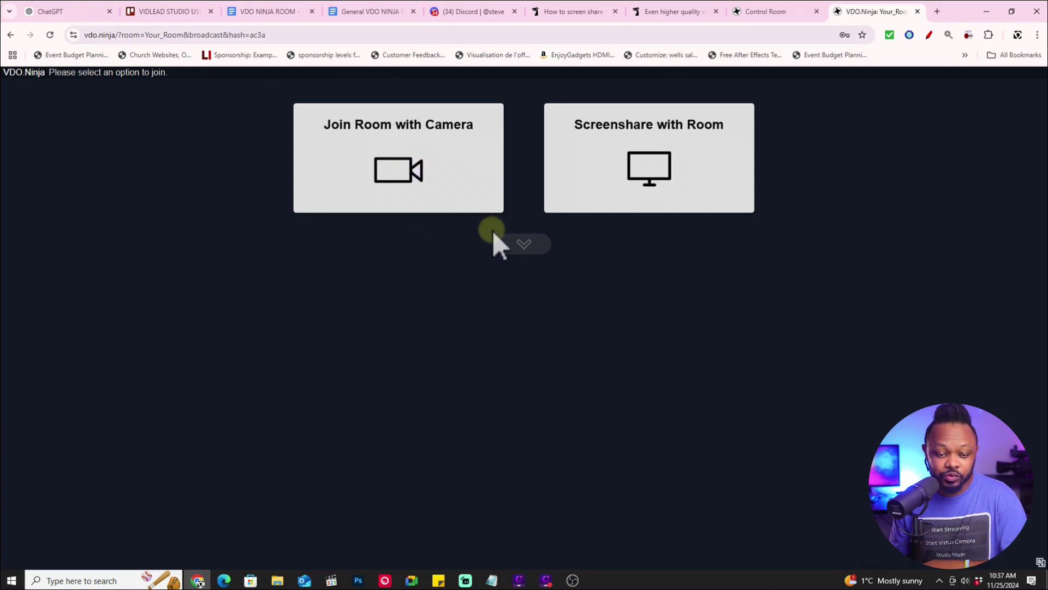
Join with camera via START, then share Entire Screen 'Screen 3' including system audio
left_click(419, 180)
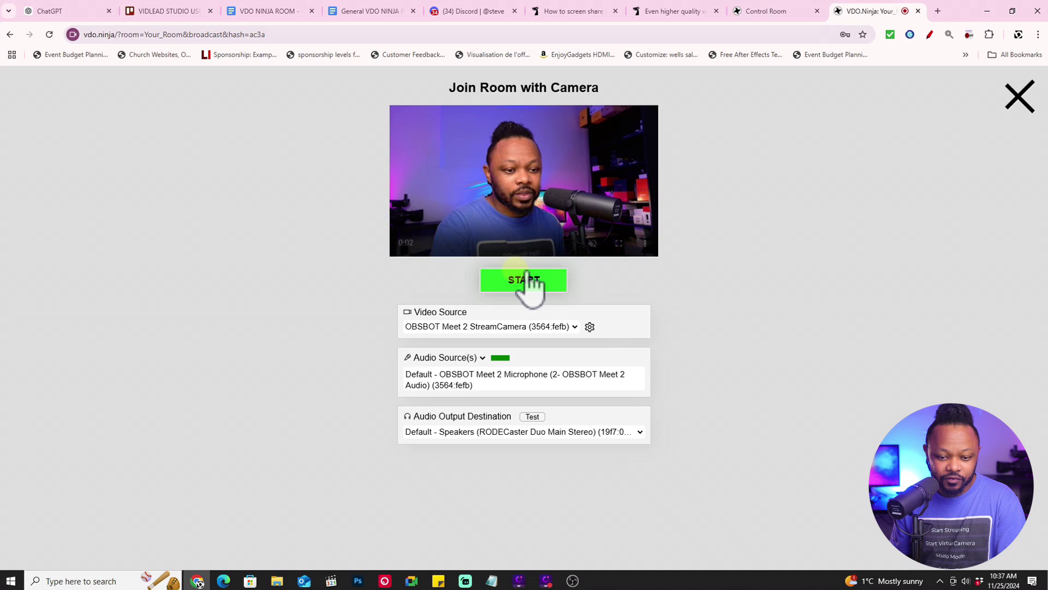
left_click(532, 322)
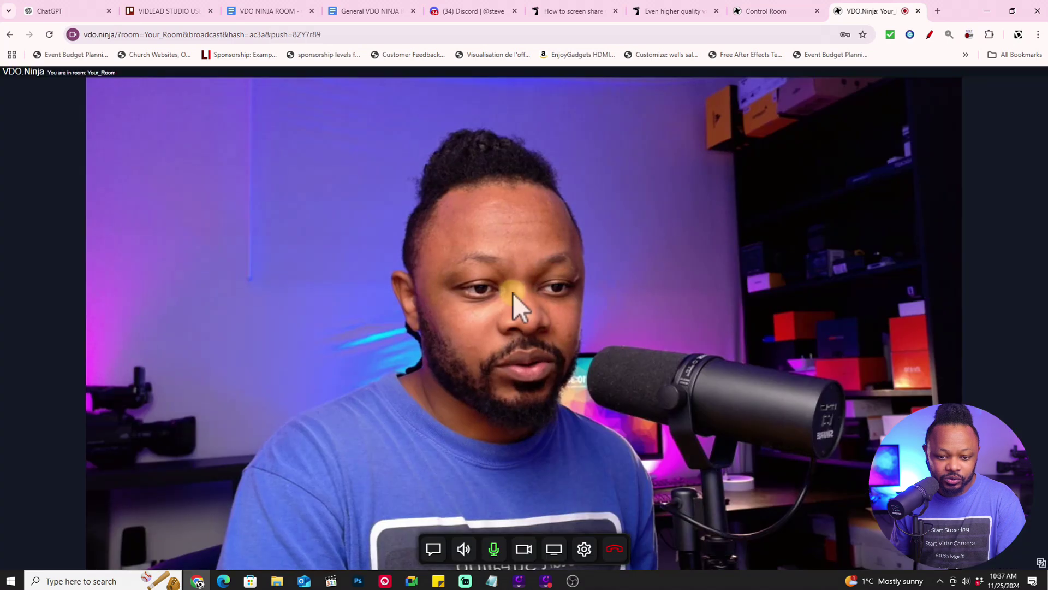
left_click(562, 546)
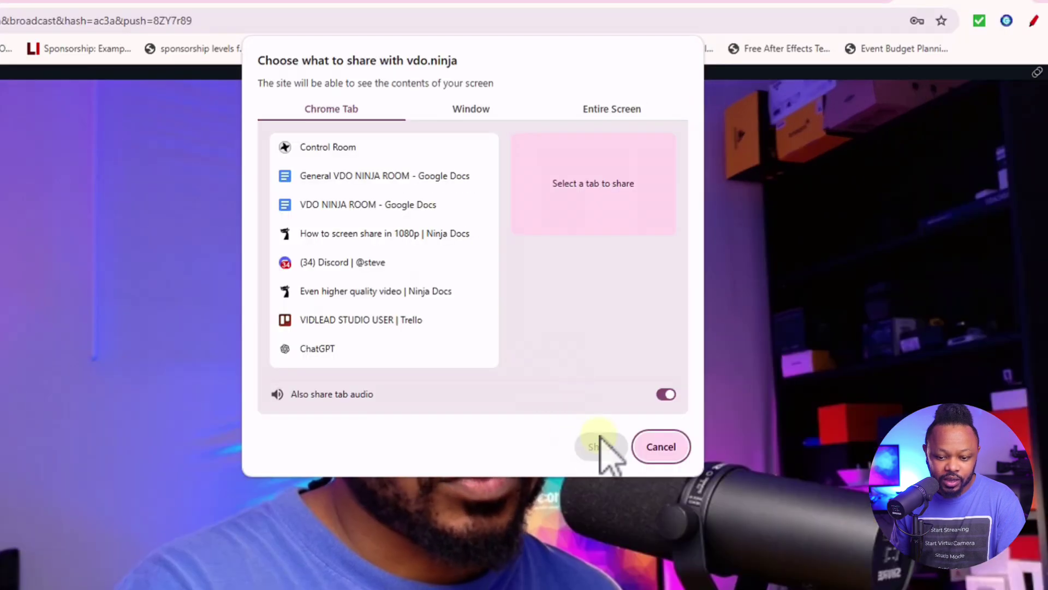
left_click(583, 115)
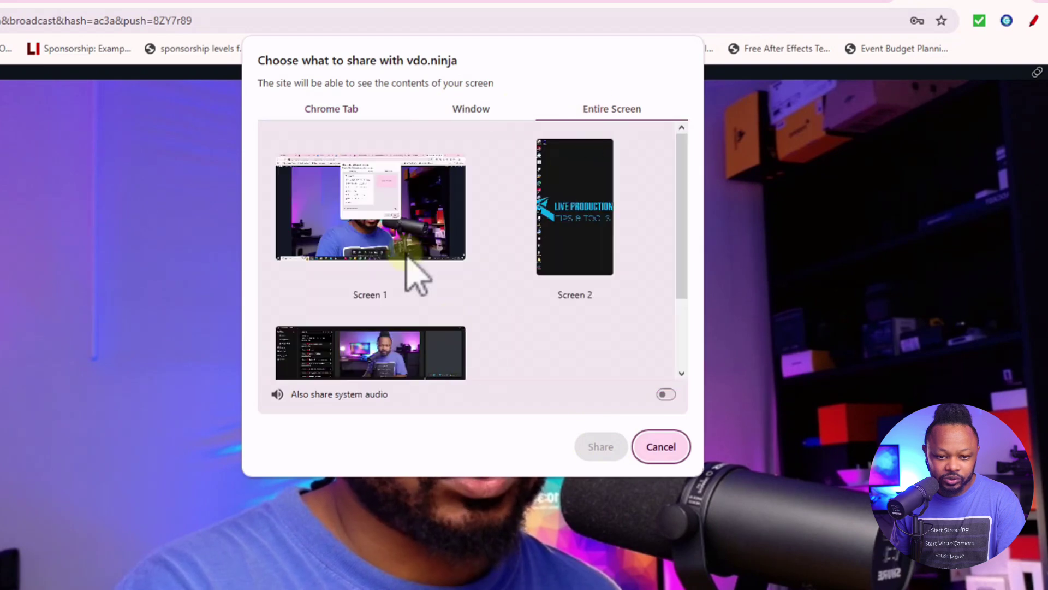
left_click(401, 358)
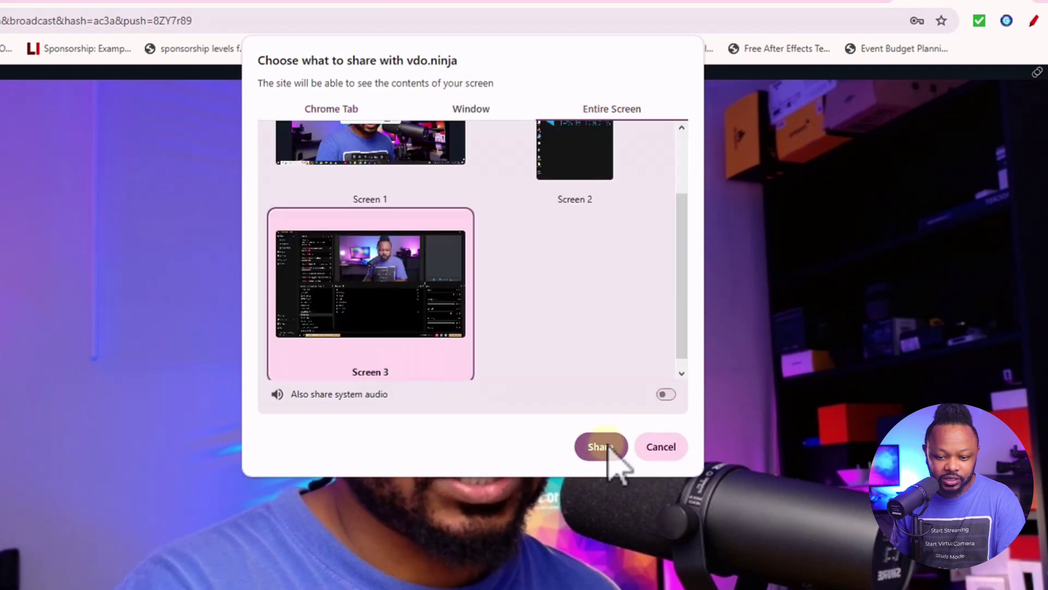
left_click(666, 395)
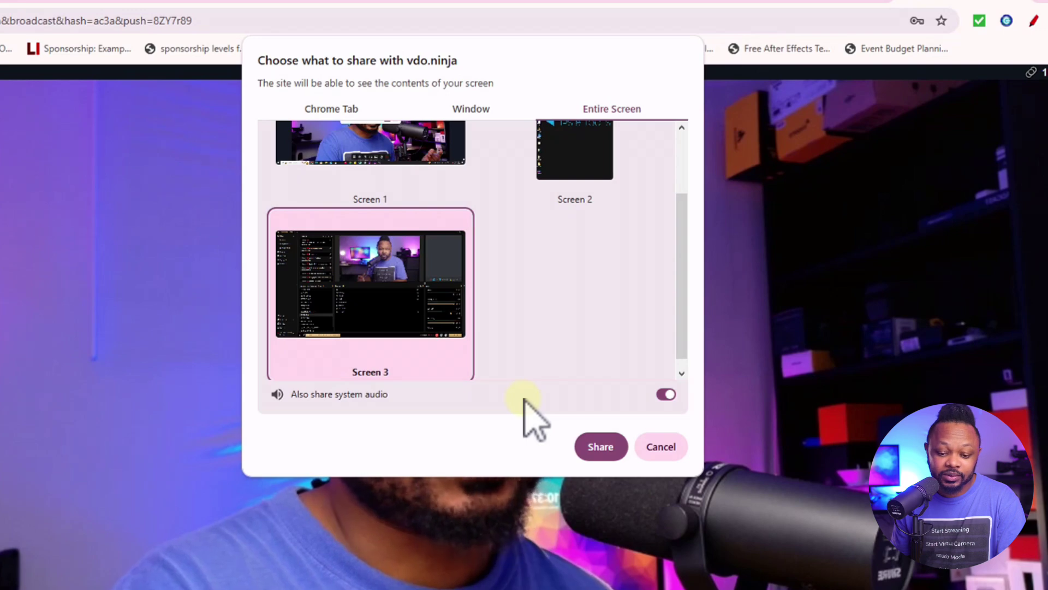
left_click(605, 445)
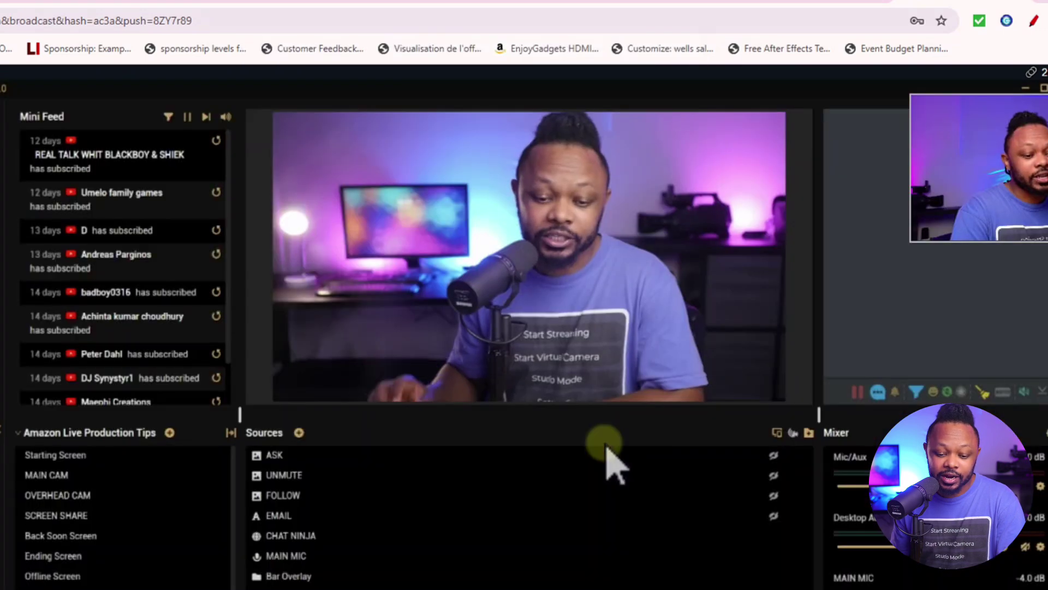
left_click(805, 1)
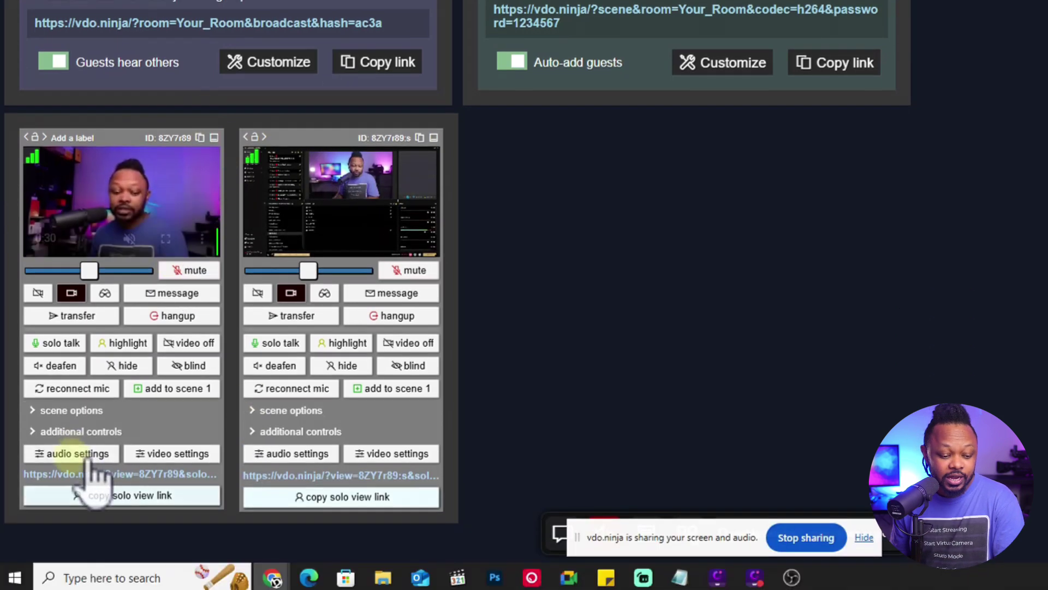
left_click(137, 496)
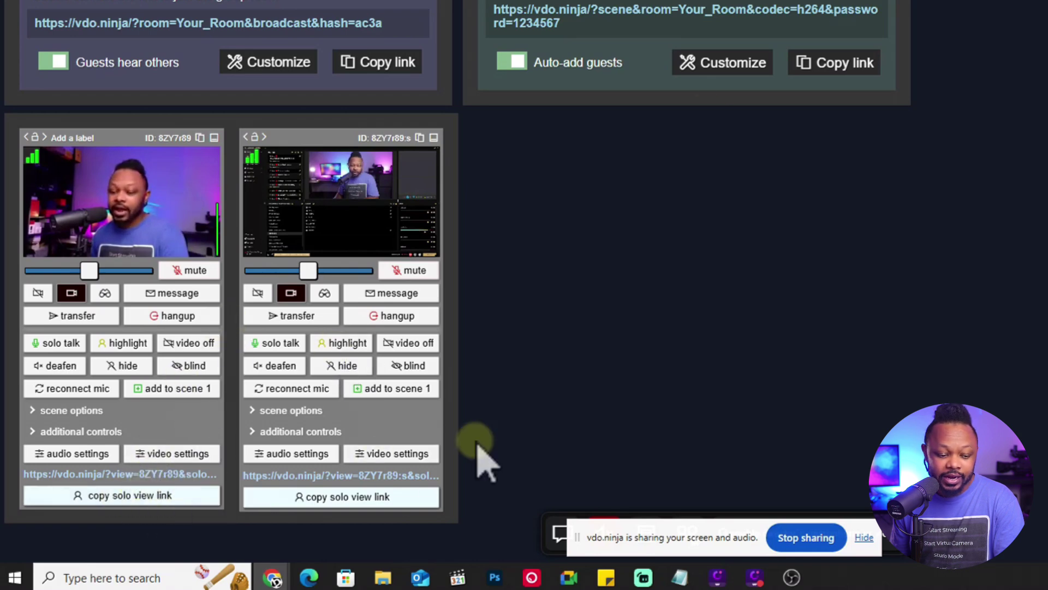
mouse_move(130, 206)
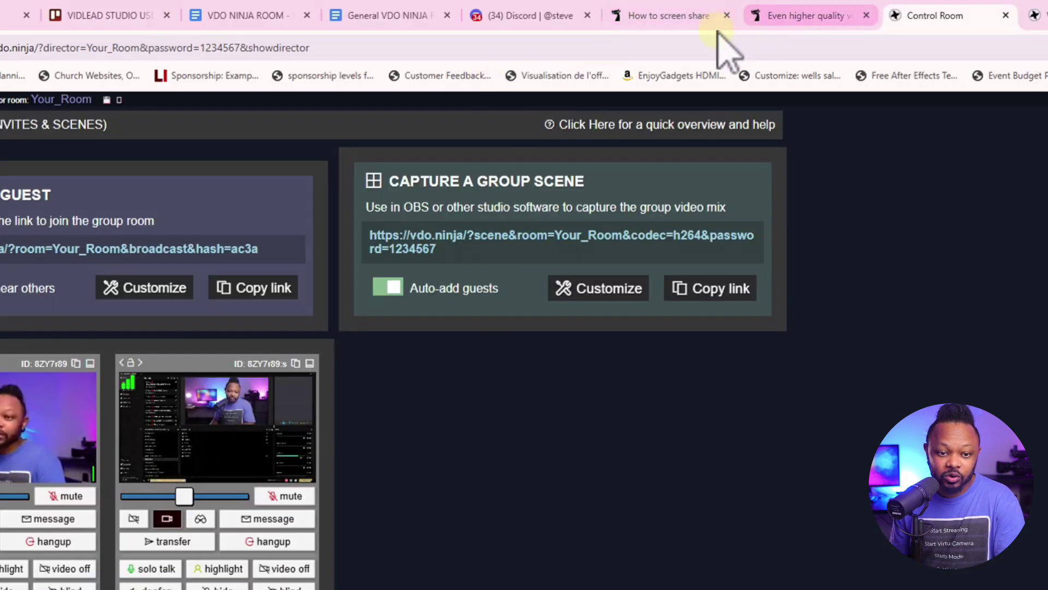
Paste the camera guest's solo view link into the room notes document
left_click(421, 18)
scroll(480, 431, "down", 15)
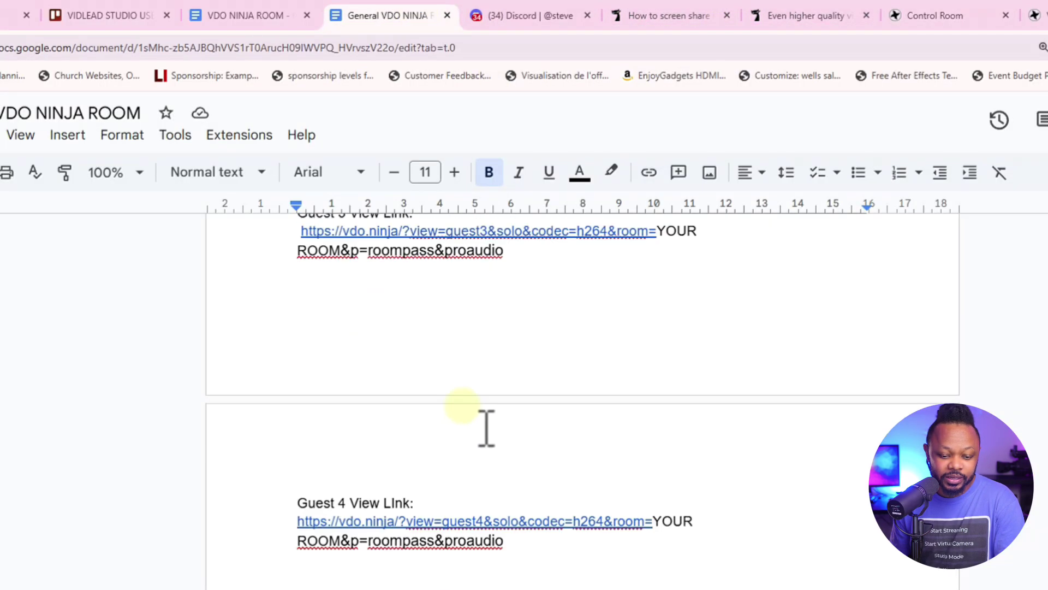
scroll(480, 437, "down", 5)
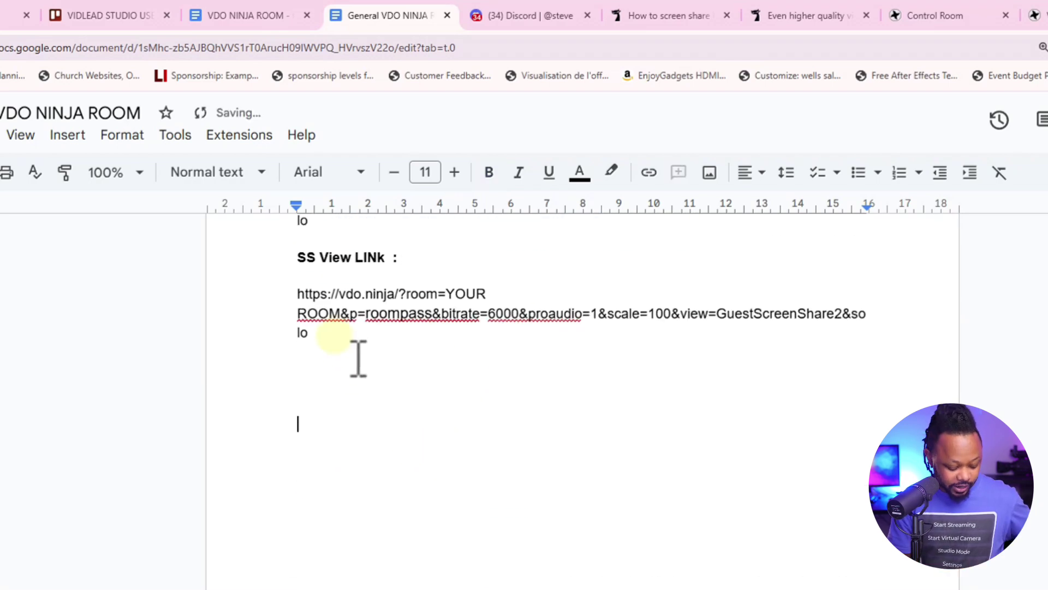
key("ctrl+v")
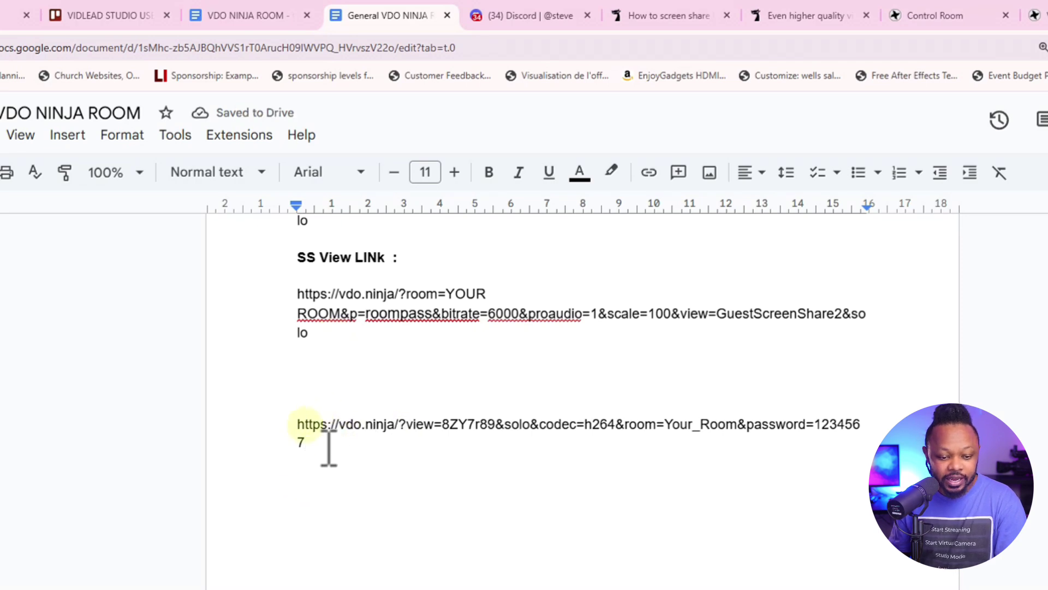
left_click_drag(298, 424, 394, 424)
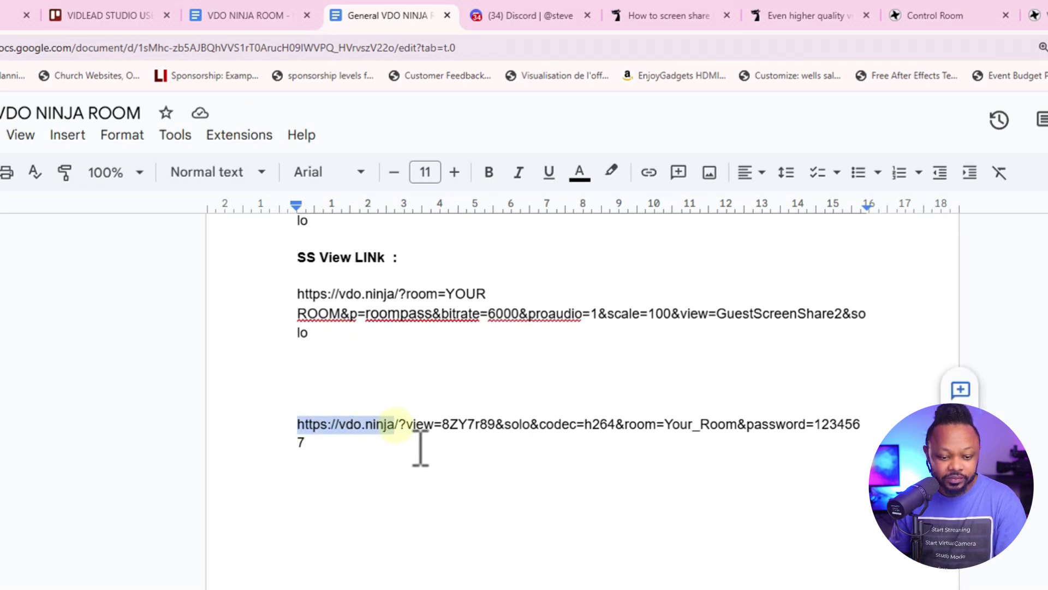
double_click(420, 424)
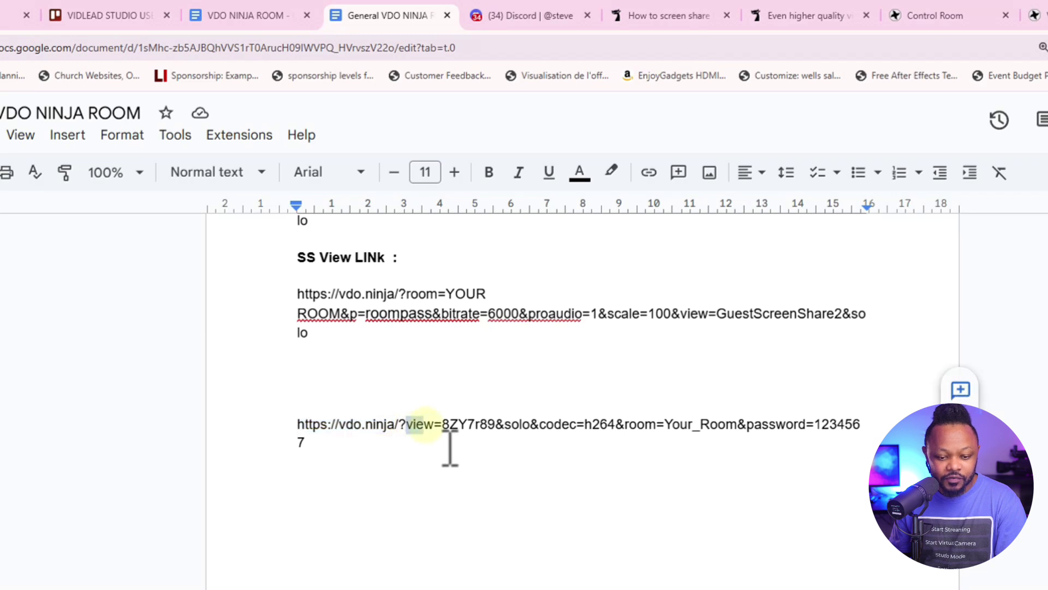
left_click_drag(443, 423, 503, 423)
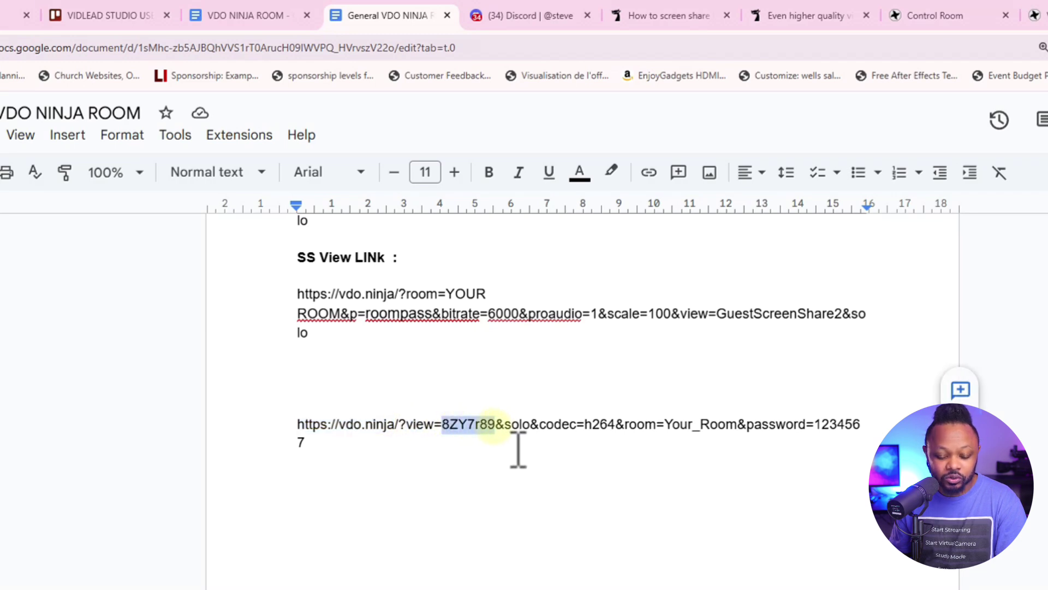
left_click_drag(504, 424, 529, 425)
left_click_drag(592, 424, 599, 424)
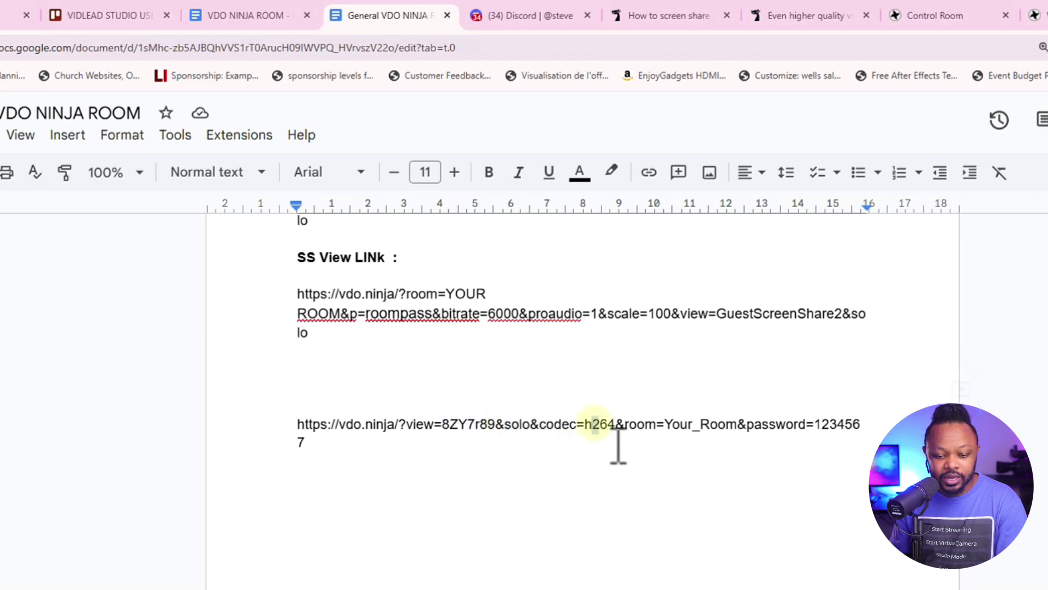
double_click(639, 425)
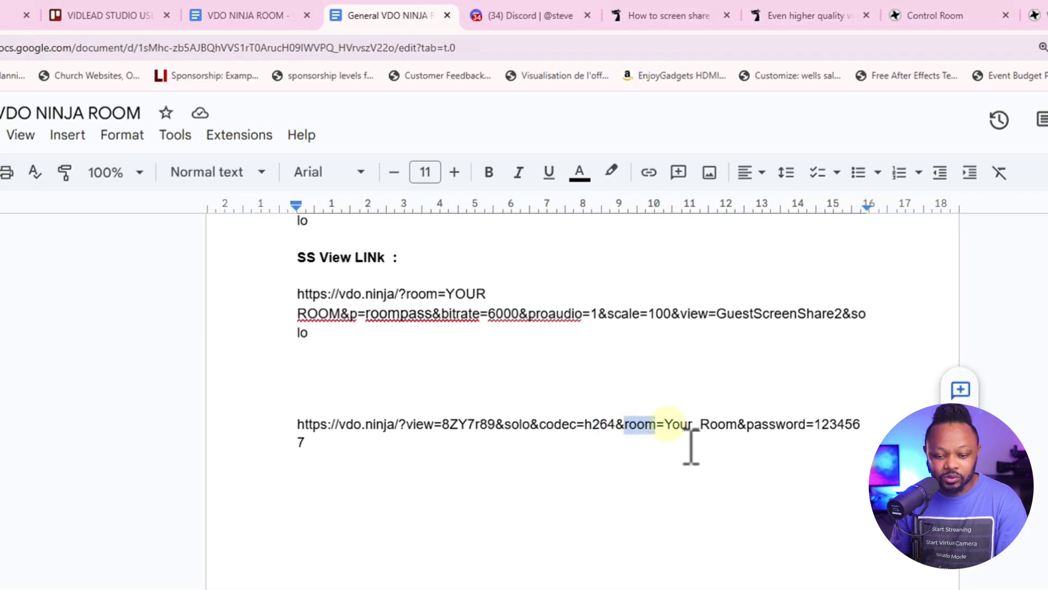
left_click_drag(667, 424, 626, 424)
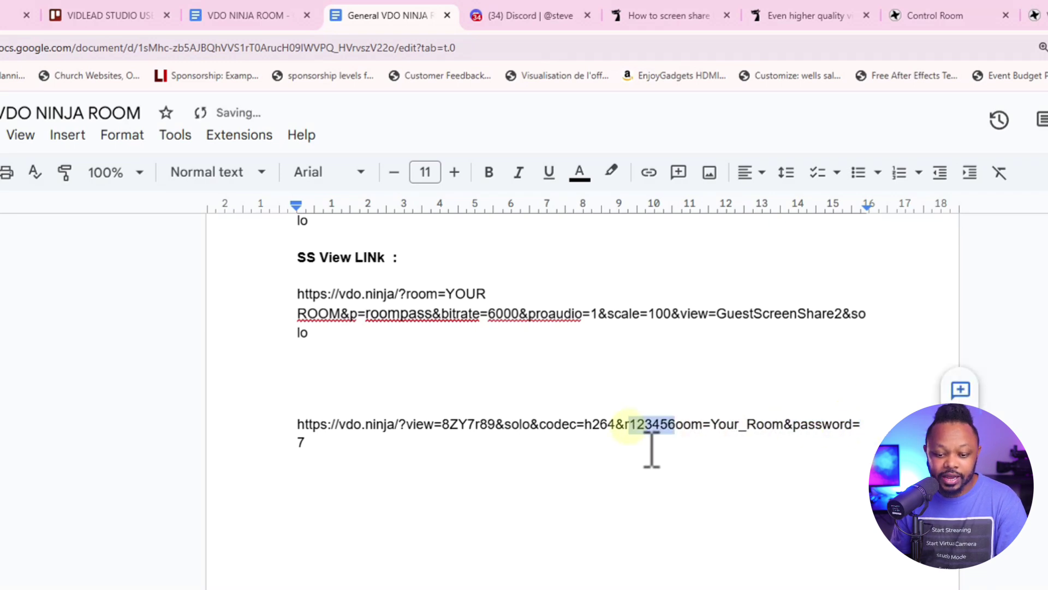
Undo an accidental text move, then delete the pasted camera link and its blank line
left_click(704, 424)
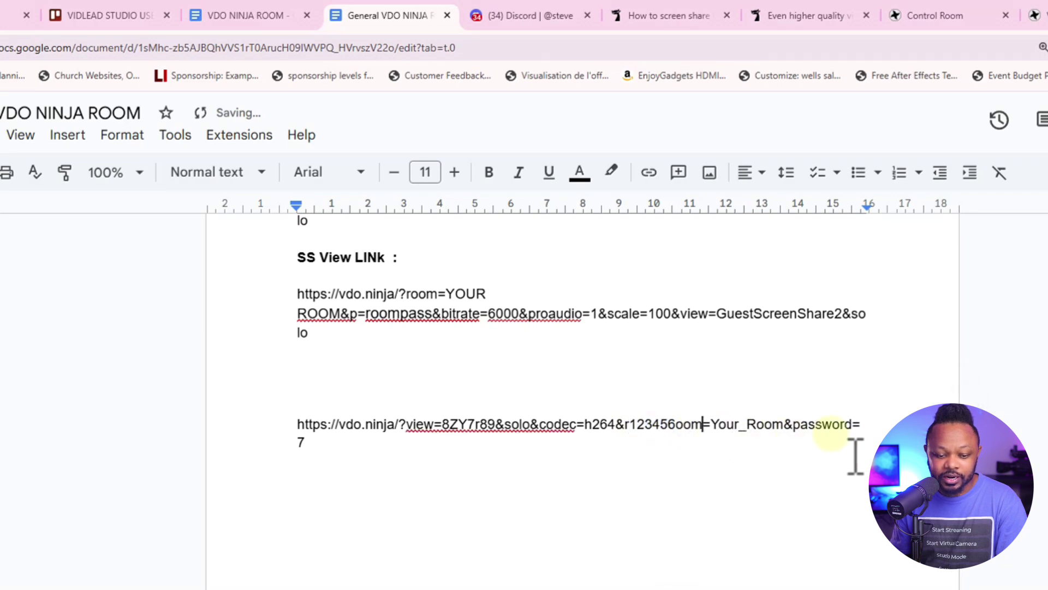
key("ctrl+z")
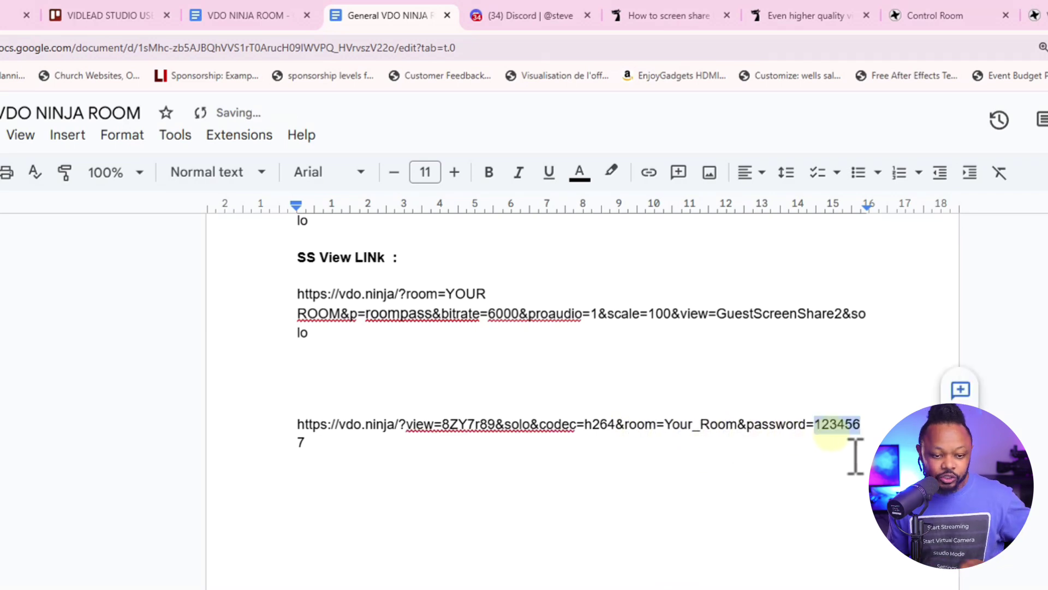
key("Up")
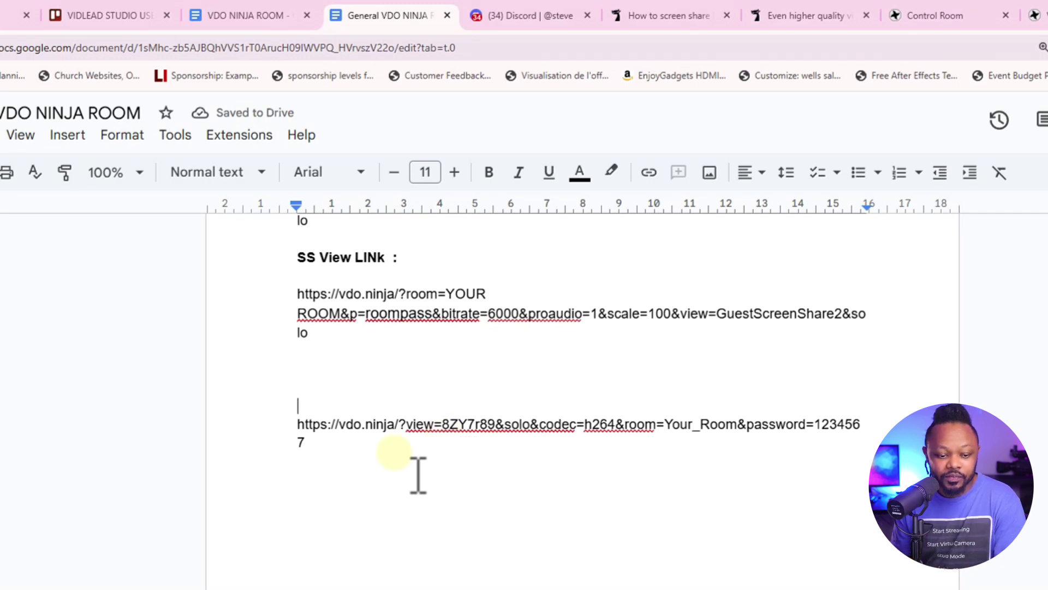
left_click_drag(298, 426, 551, 483)
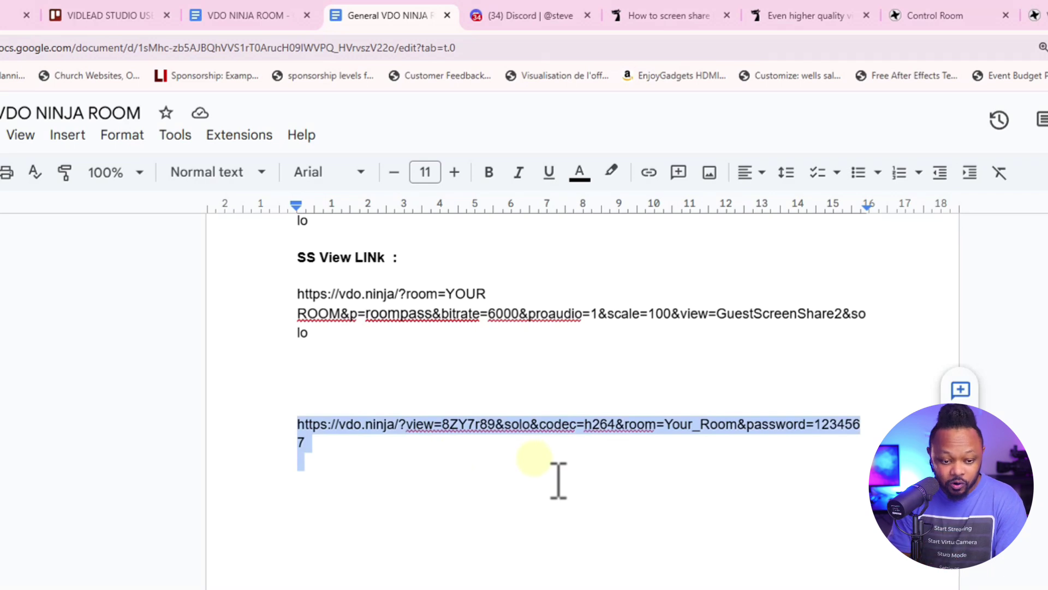
key("BackSpace")
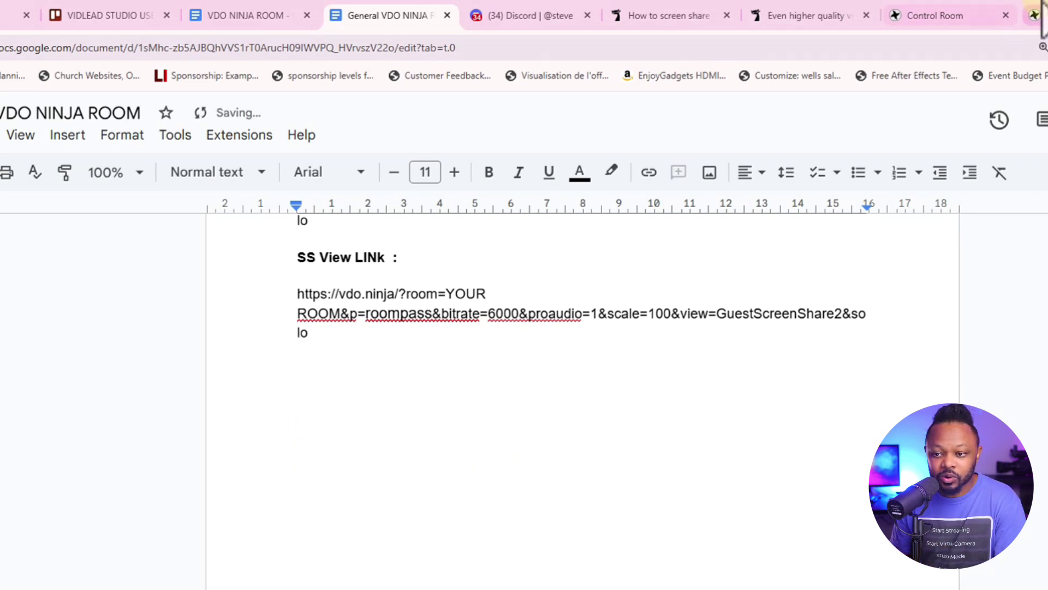
left_click(798, 15)
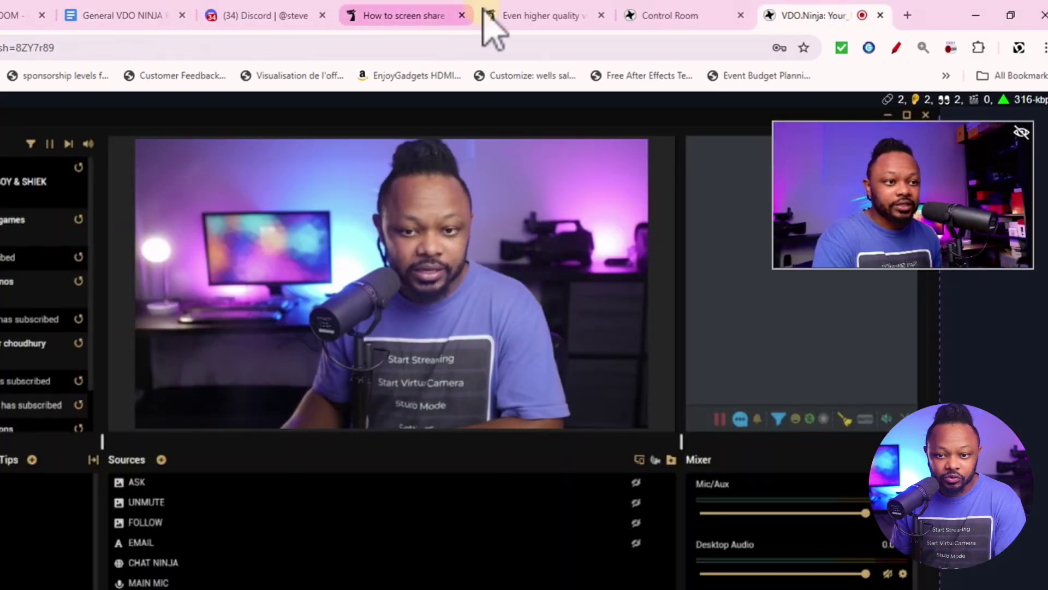
Copy the screenshare guest's solo view link from its video settings in the Control Room
left_click(678, 17)
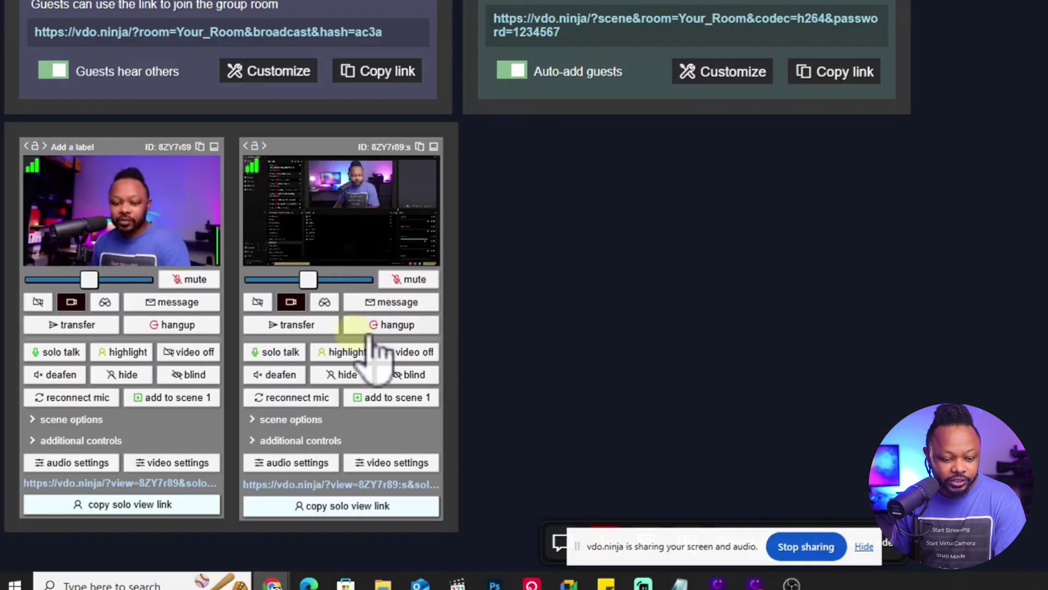
scroll(459, 382, "down", 1)
scroll(458, 383, "down", 1)
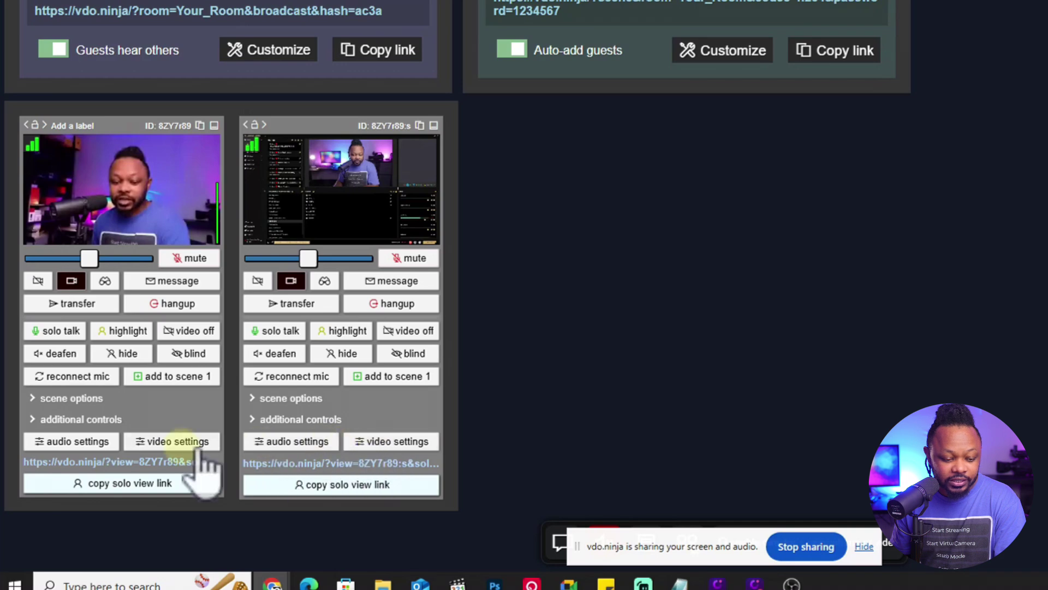
left_click(165, 442)
left_click(164, 443)
left_click(392, 443)
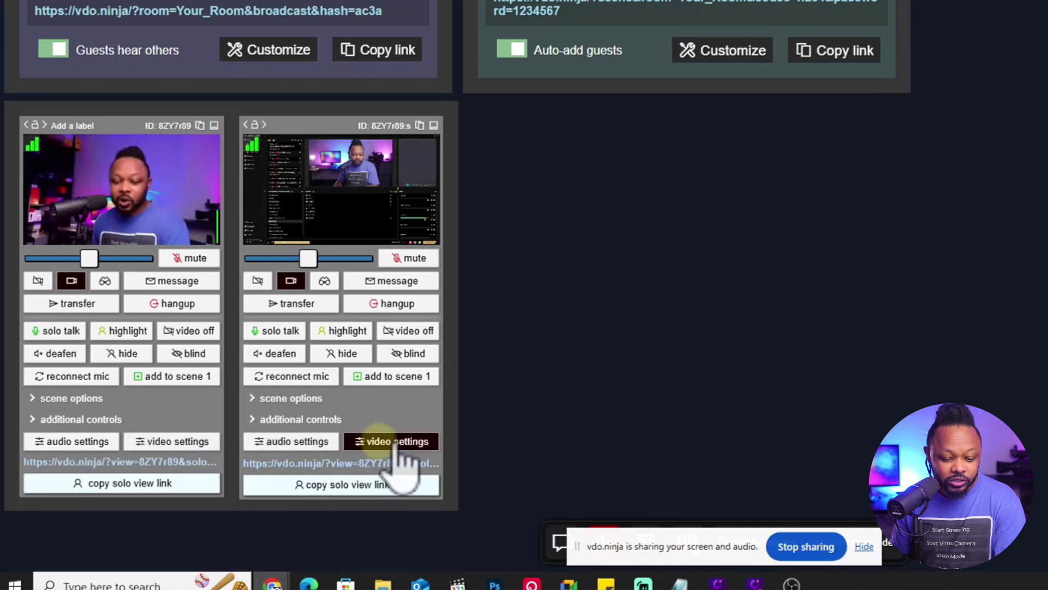
scroll(377, 461, "up", 1)
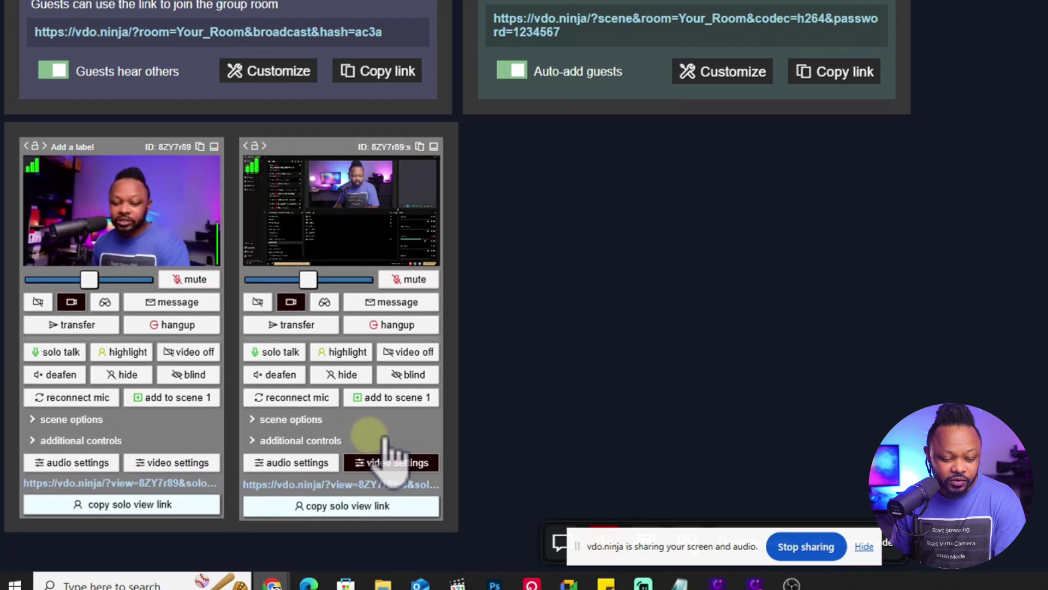
left_click(283, 463)
left_click(392, 463)
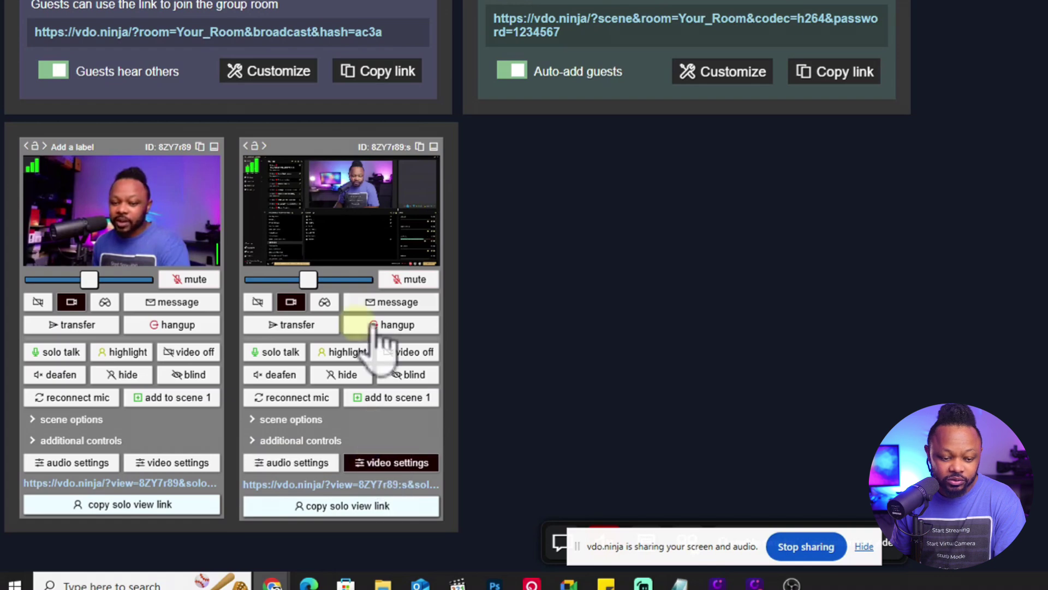
scroll(354, 491, "down", 1)
left_click(350, 484)
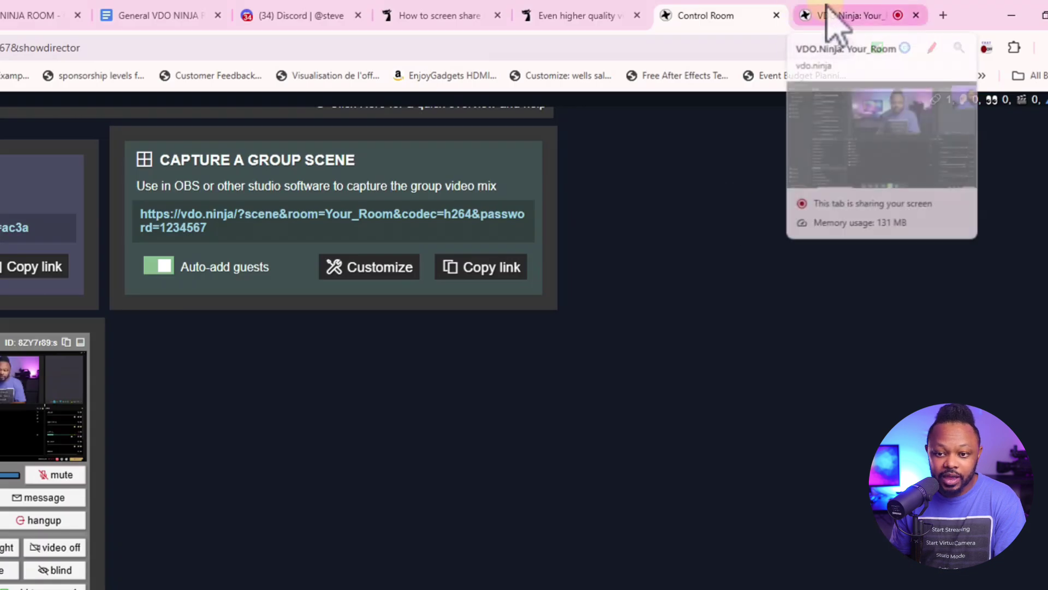
left_click(169, 7)
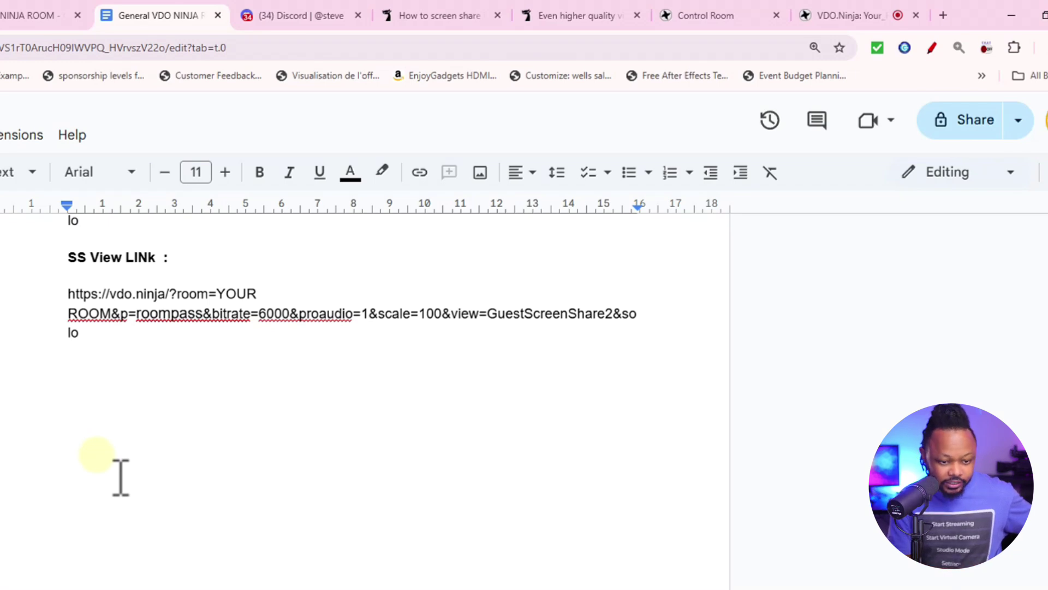
Paste the screenshare solo link and highlight its stream ID, room Your_Room and password parts
key("ctrl+v")
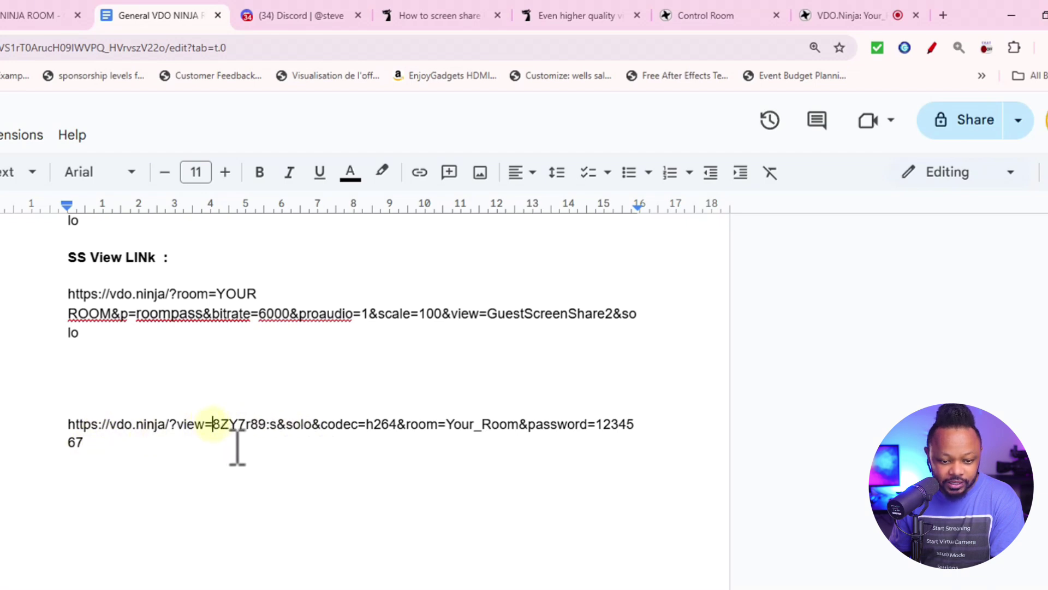
left_click_drag(213, 424, 236, 423)
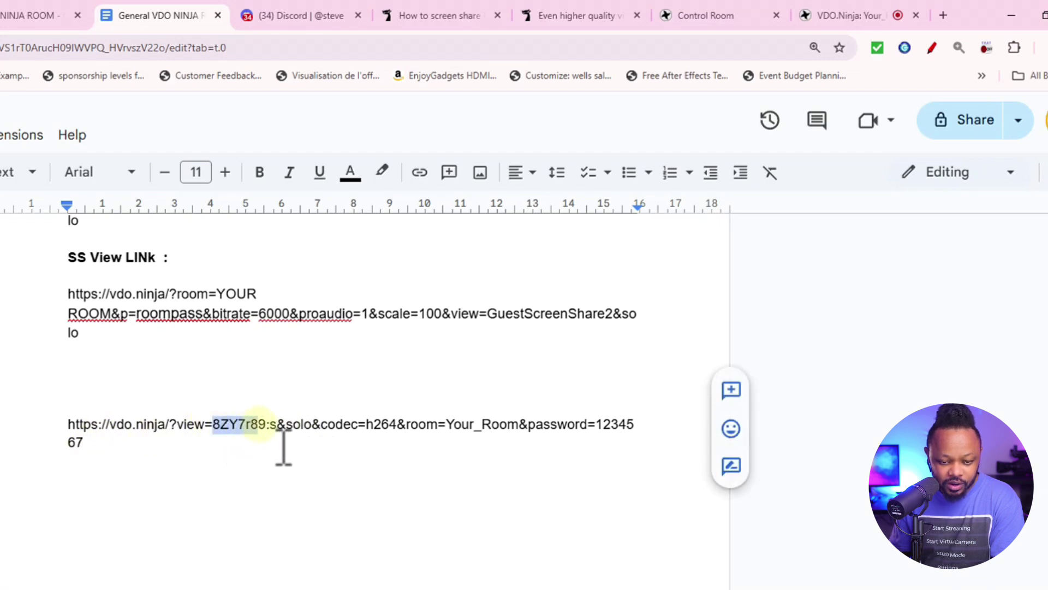
left_click(275, 450)
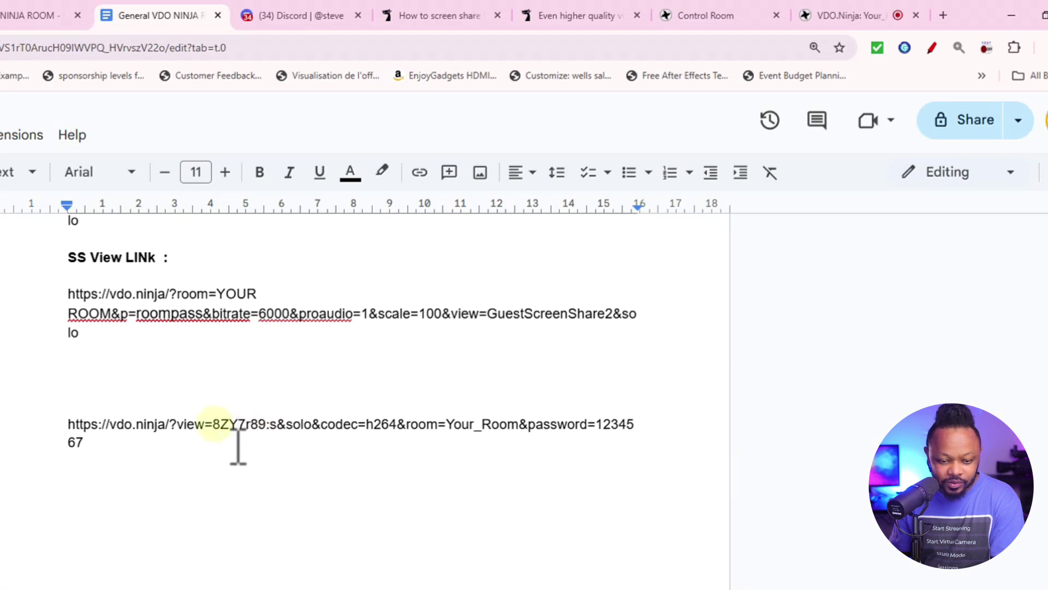
left_click_drag(212, 424, 256, 424)
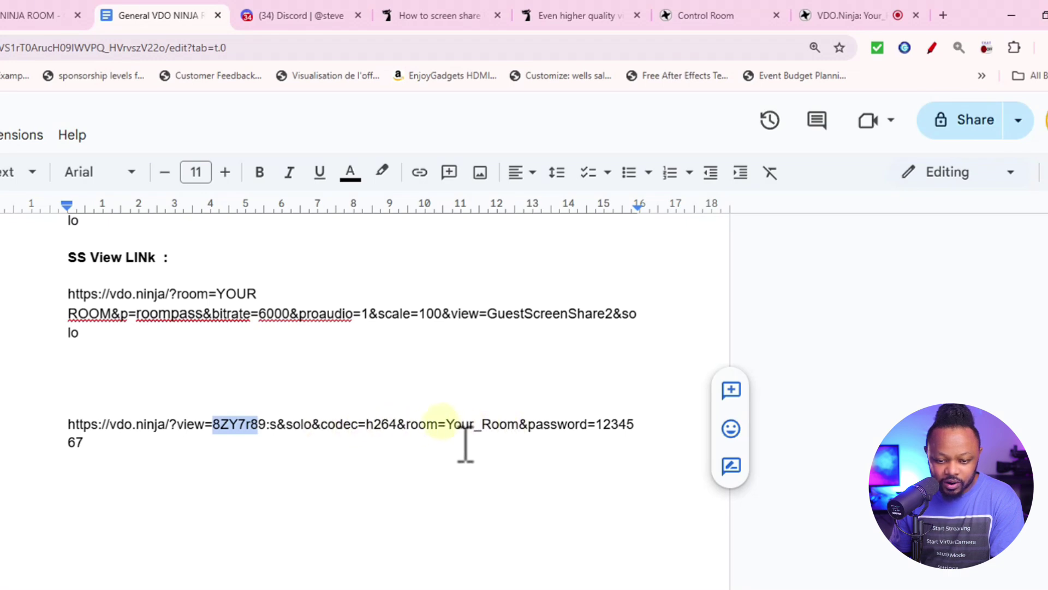
left_click_drag(446, 424, 590, 425)
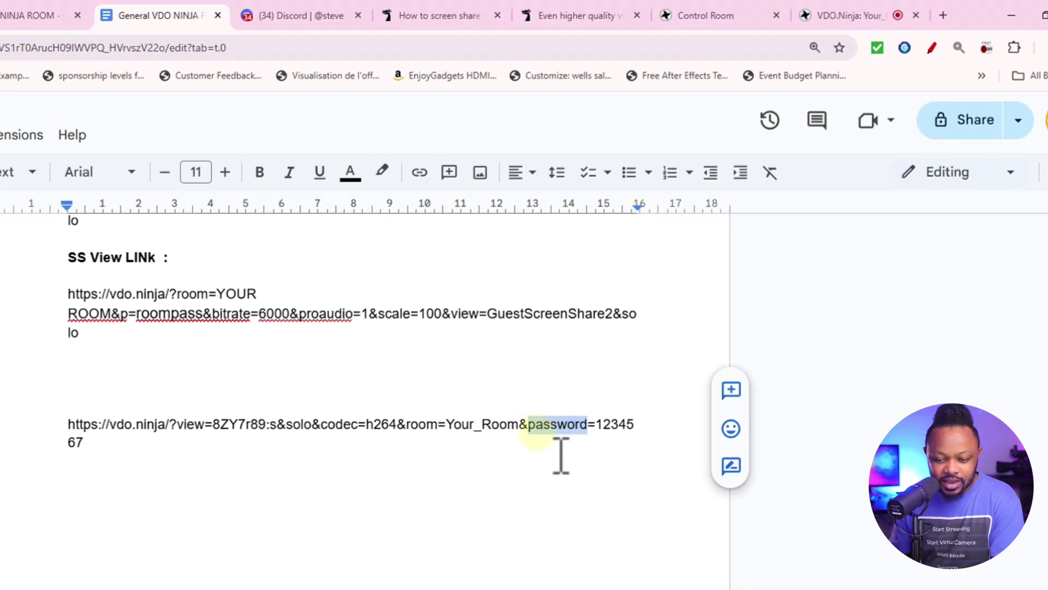
left_click_drag(597, 424, 638, 423)
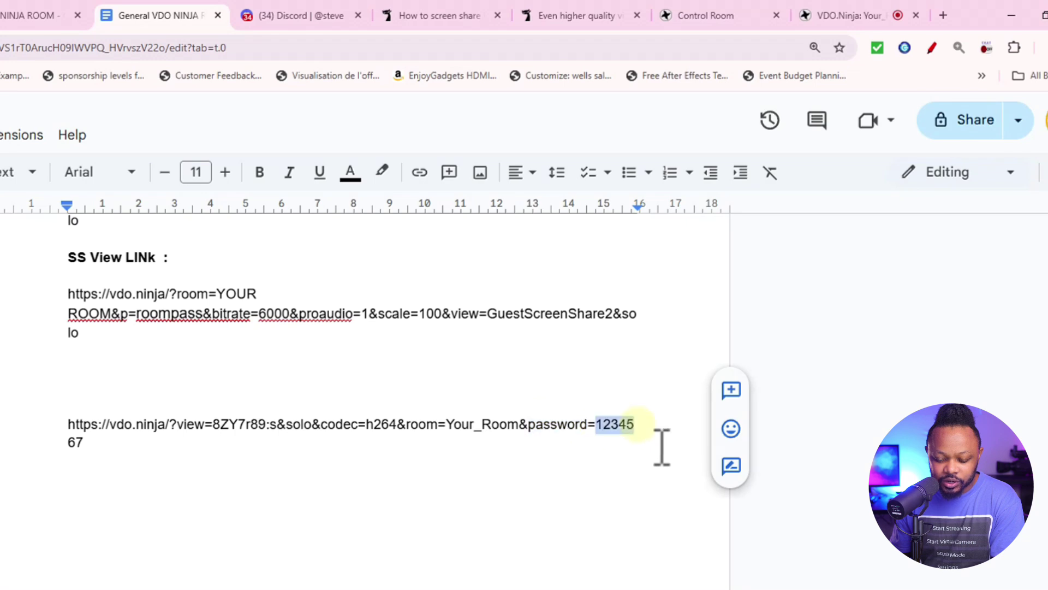
left_click(639, 423)
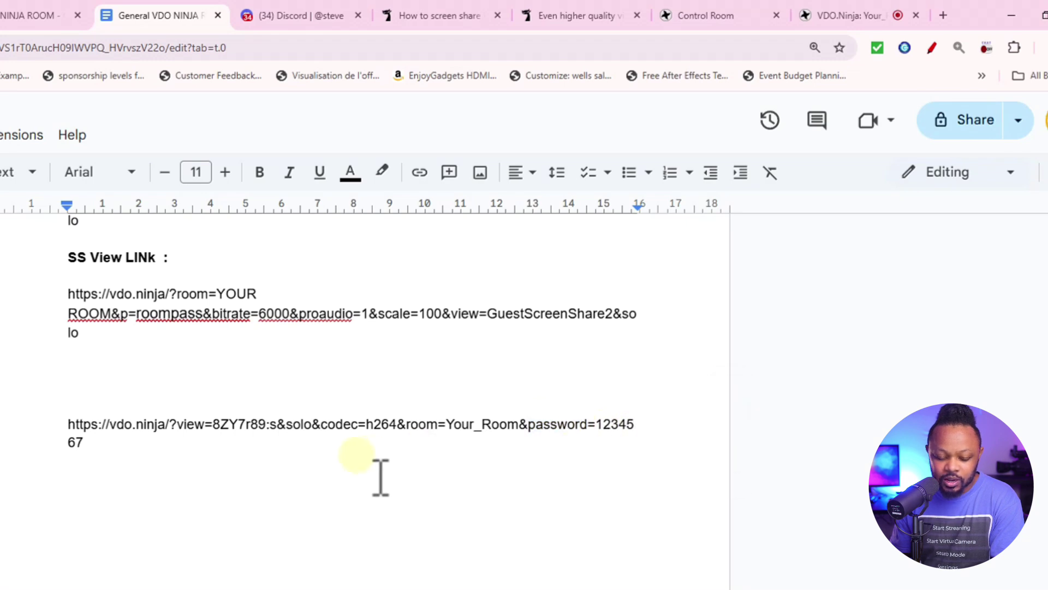
left_click_drag(82, 443, 66, 425)
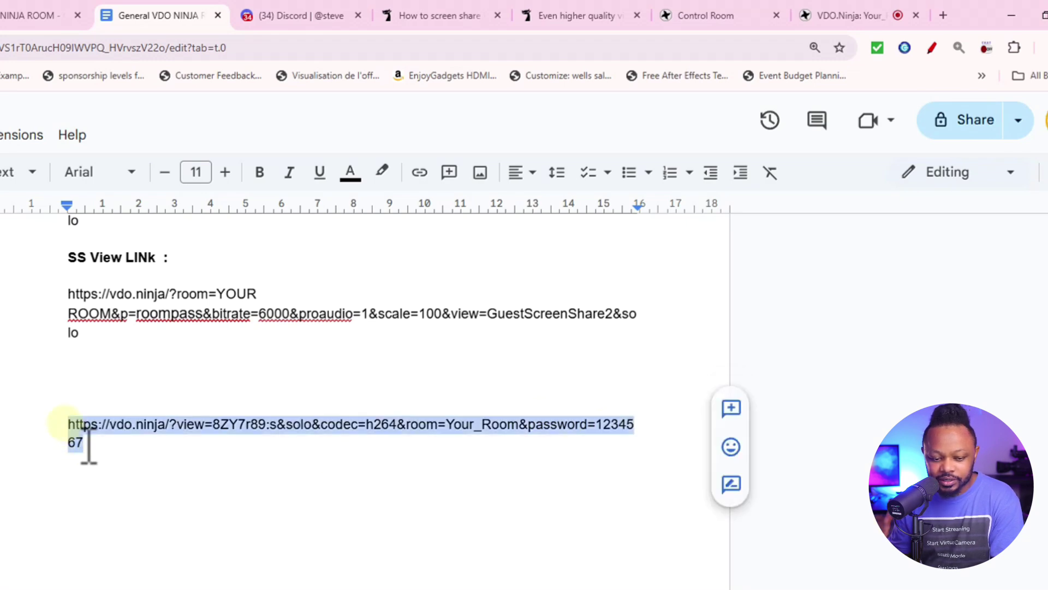
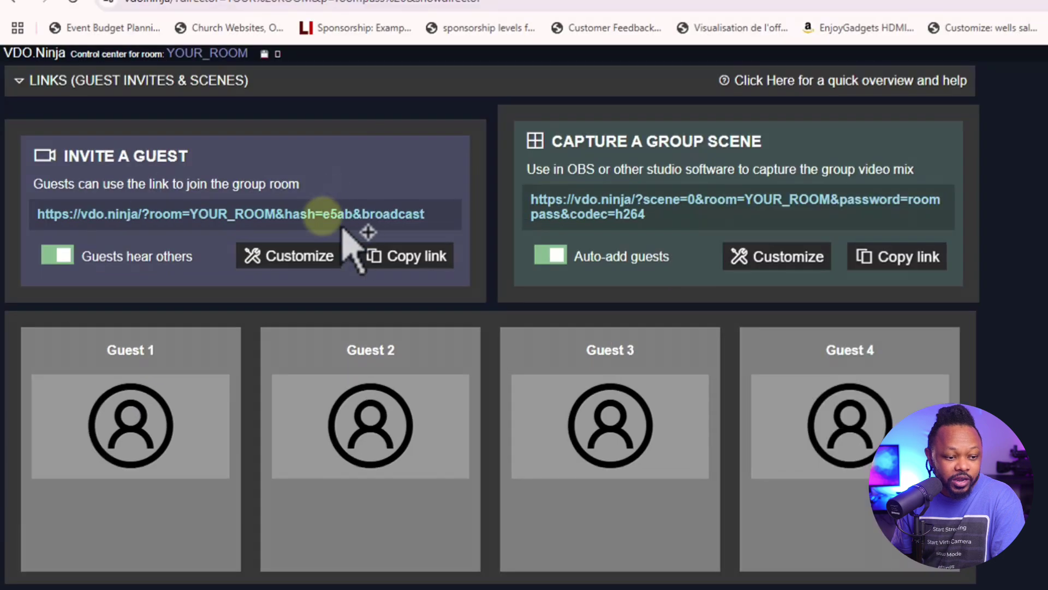
Open Customize for the guest invite link, select its URL in the manual editor, then cancel
left_click(299, 257)
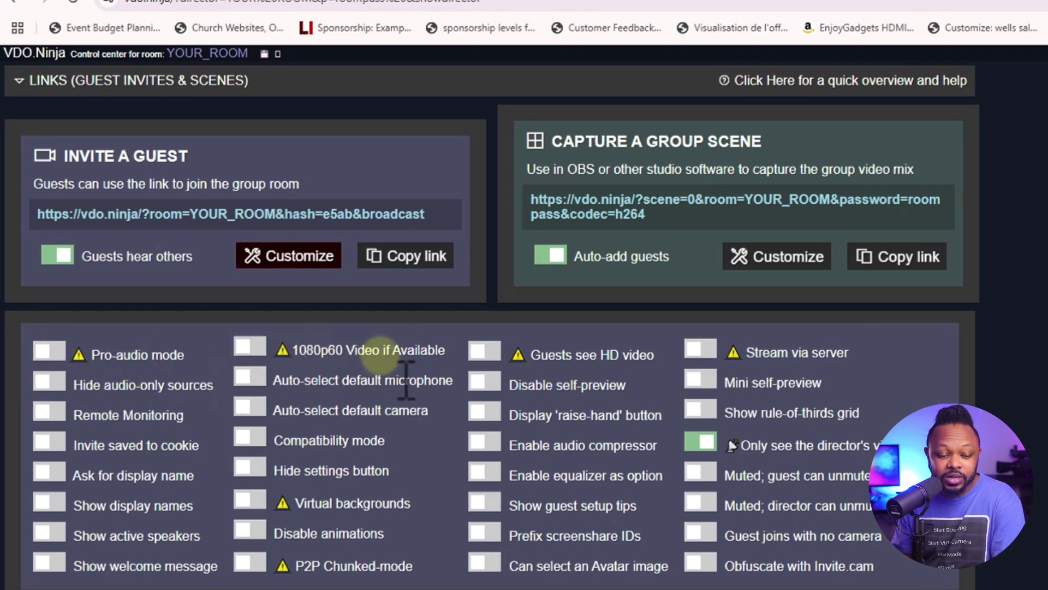
right_click(398, 226)
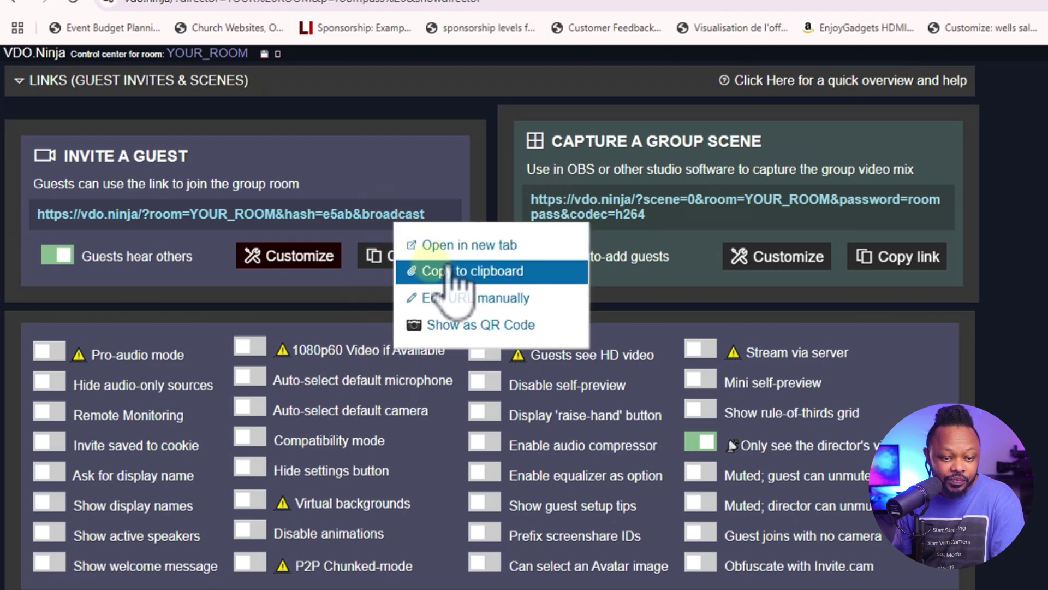
left_click(444, 299)
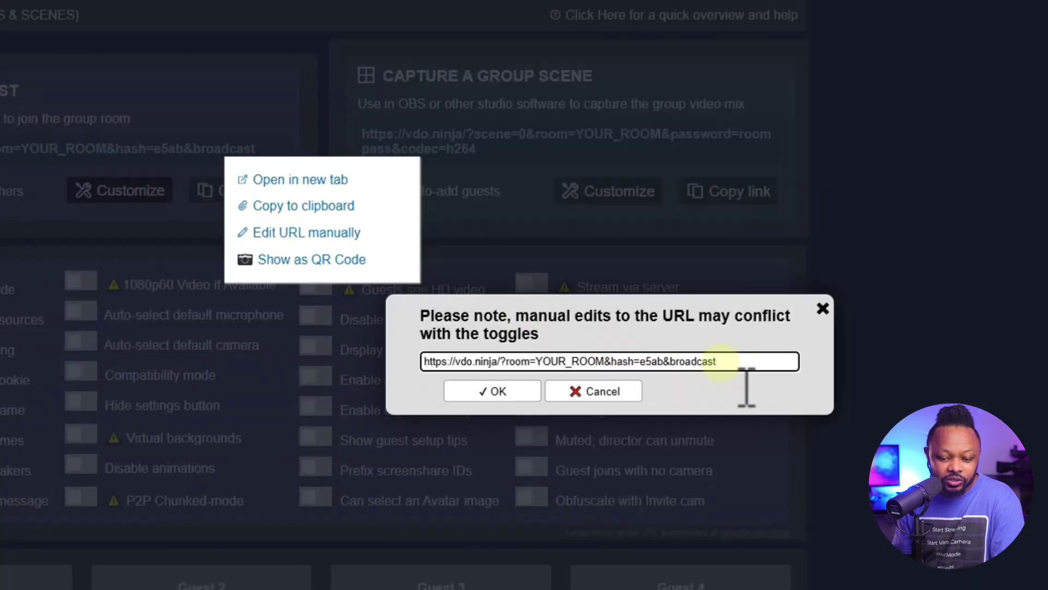
left_click_drag(720, 361, 403, 360)
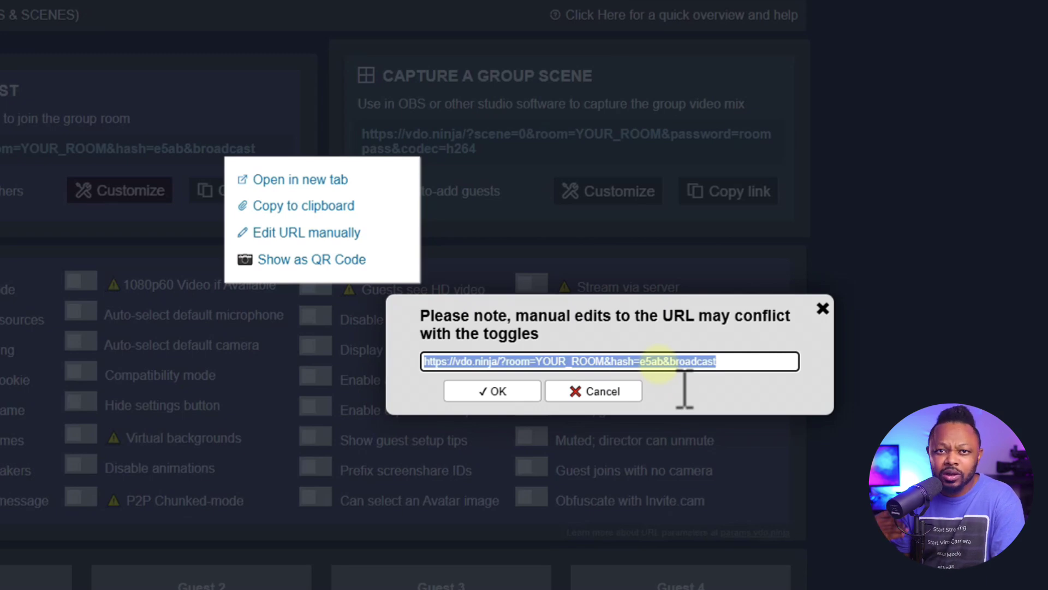
left_click(578, 396)
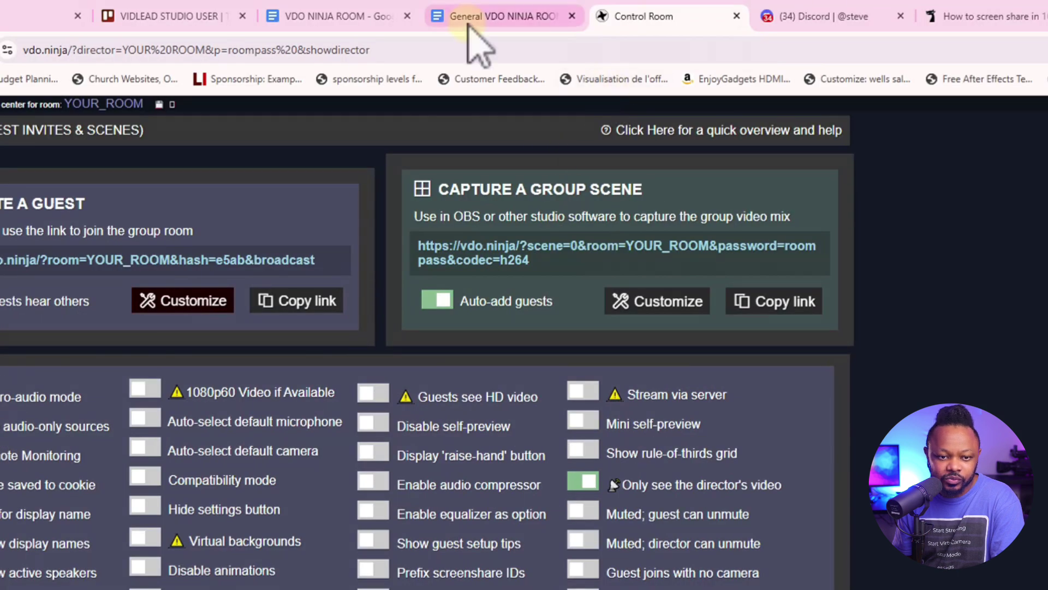
Highlight the Guest 1 link's broadcast parameter in the room notes, then switch to the 1080p screen share guide
left_click(475, 16)
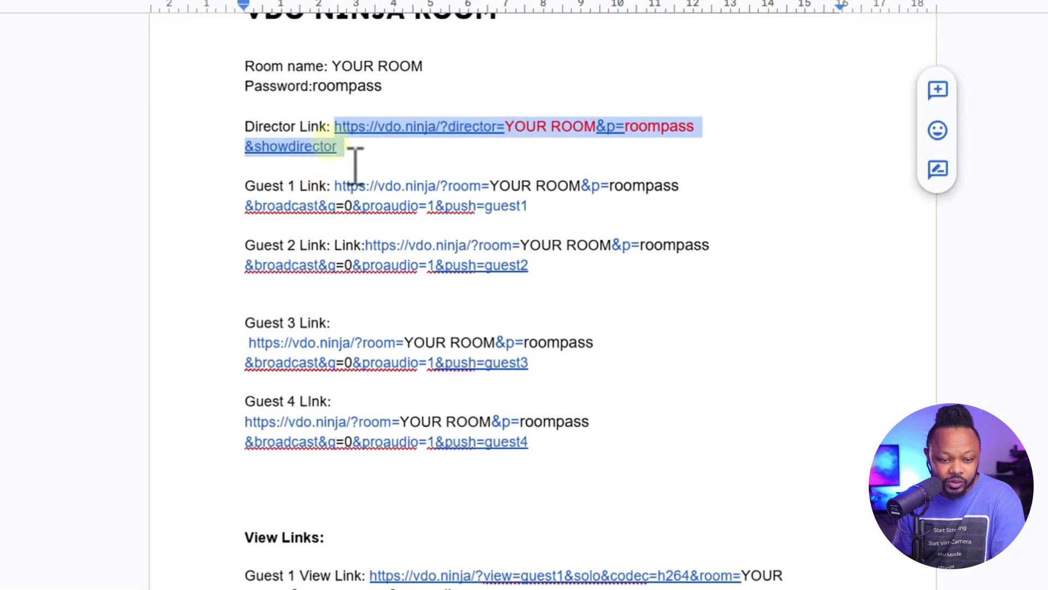
scroll(344, 174, "down", 3)
left_click_drag(245, 106, 295, 107)
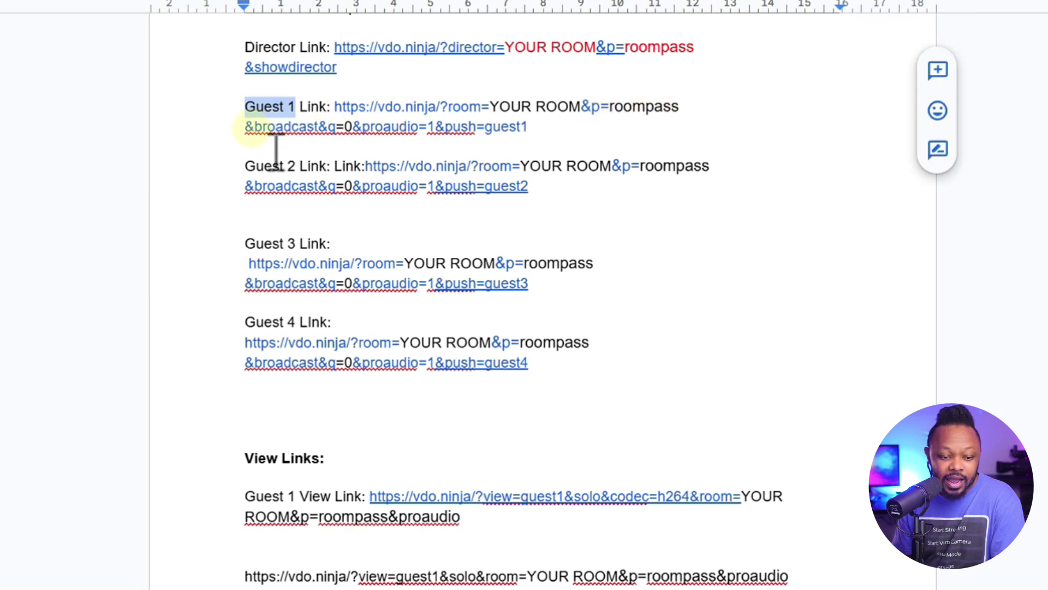
left_click_drag(246, 126, 342, 131)
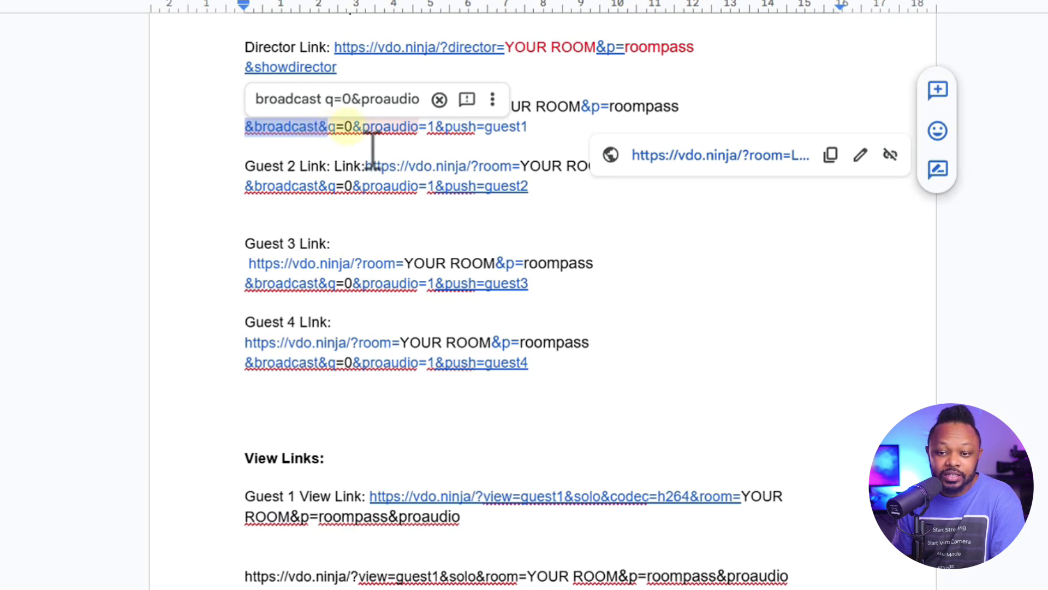
left_click(804, 7)
scroll(352, 449, "up", 1)
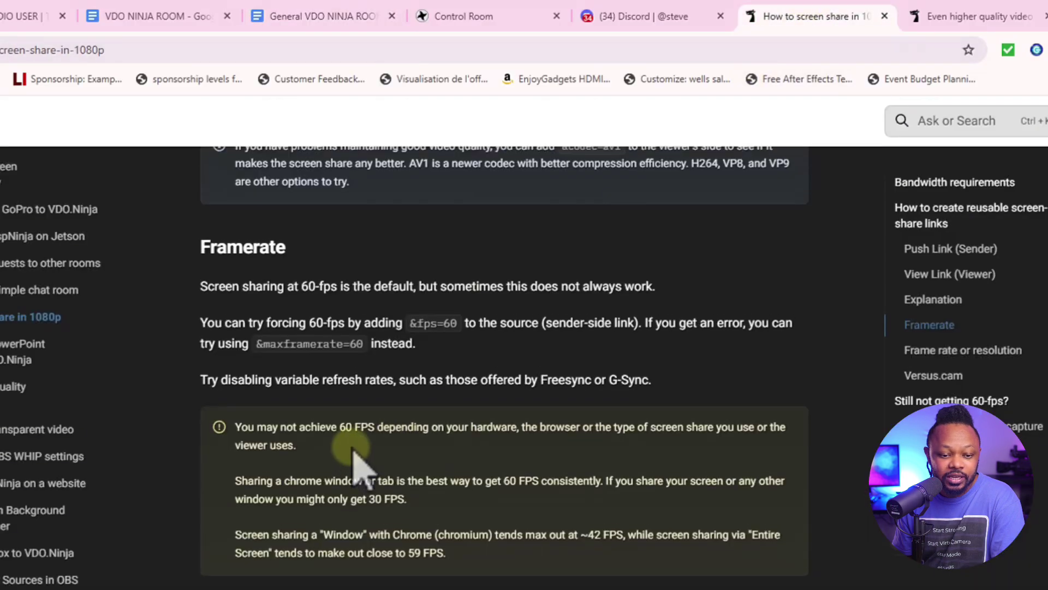
scroll(355, 459, "up", 15)
left_click_drag(220, 187, 505, 206)
scroll(395, 380, "down", 3)
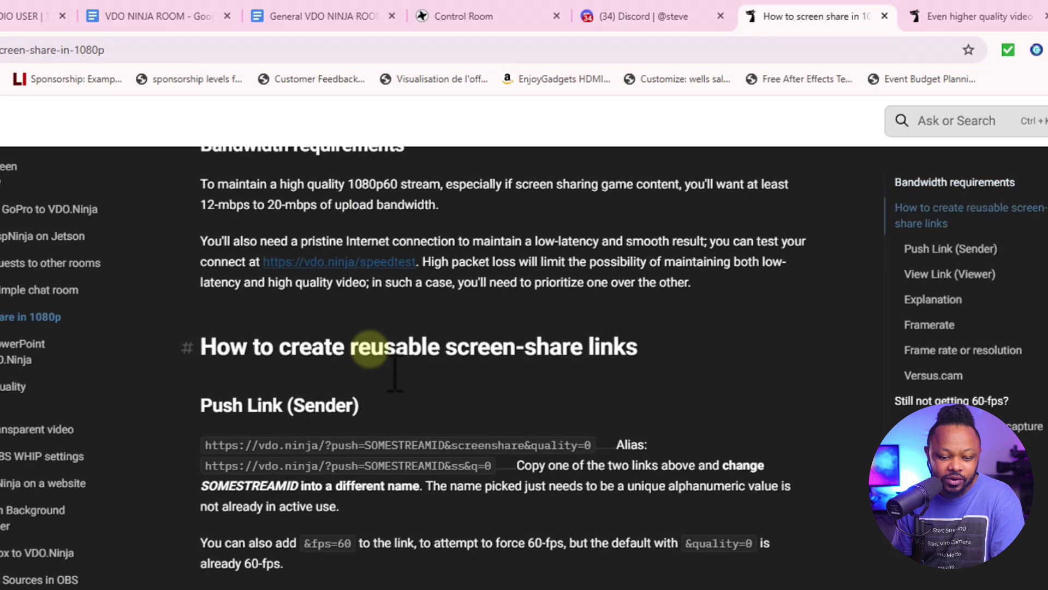
scroll(395, 377, "down", 9)
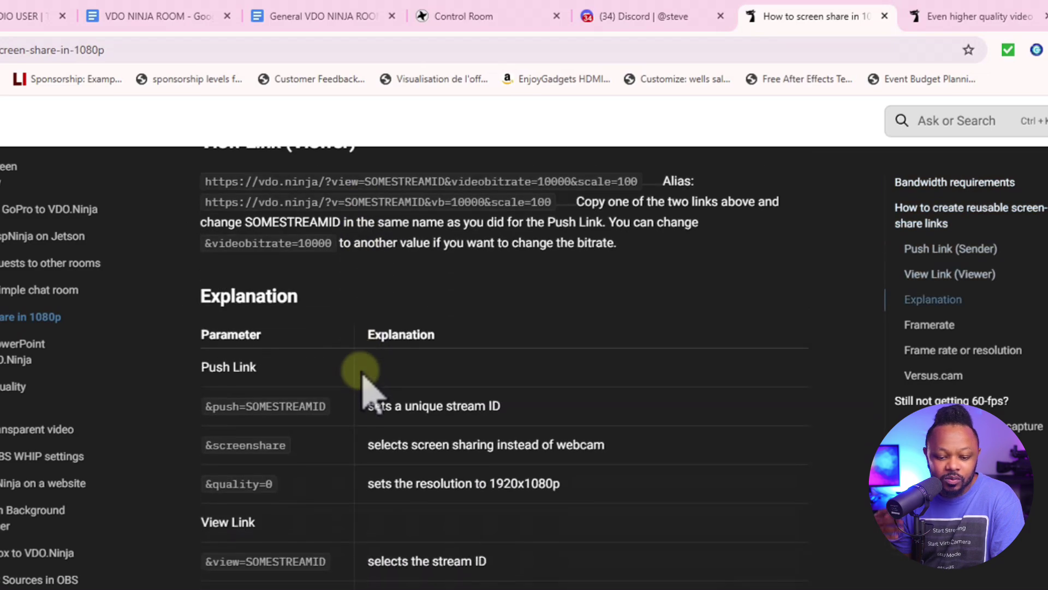
scroll(362, 376, "up", 12)
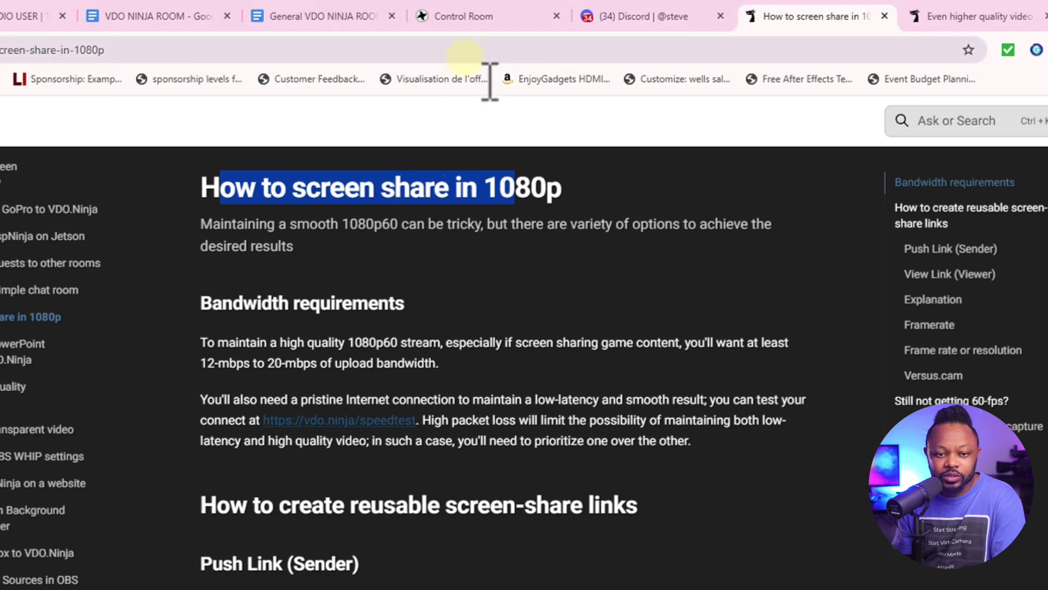
left_click(338, 23)
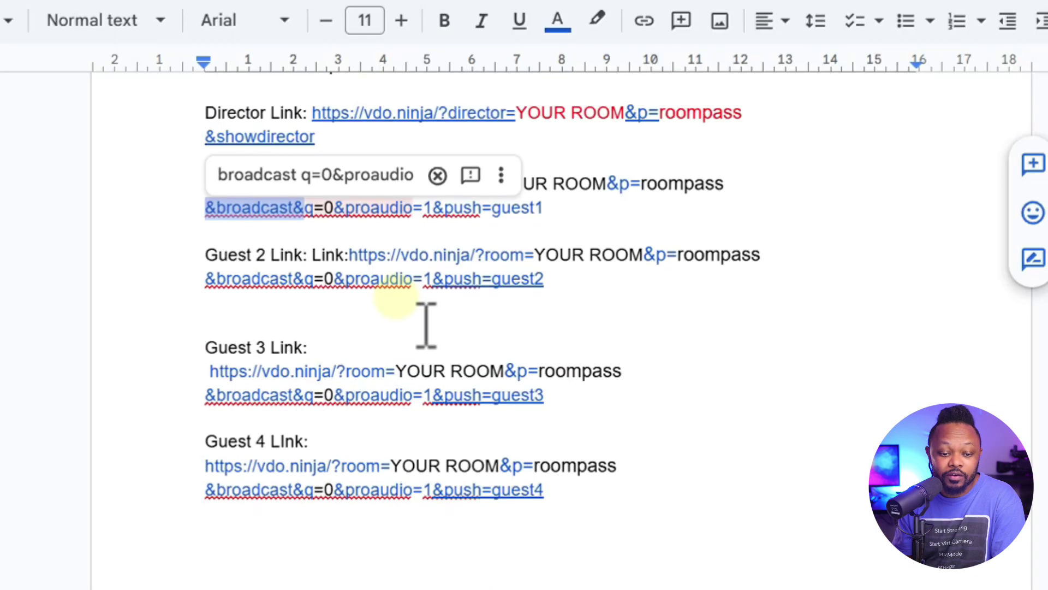
Highlight YOUR ROOM, guest1 and guest2 in the guest links, ending with the push ID guest1 selected
left_click(343, 208)
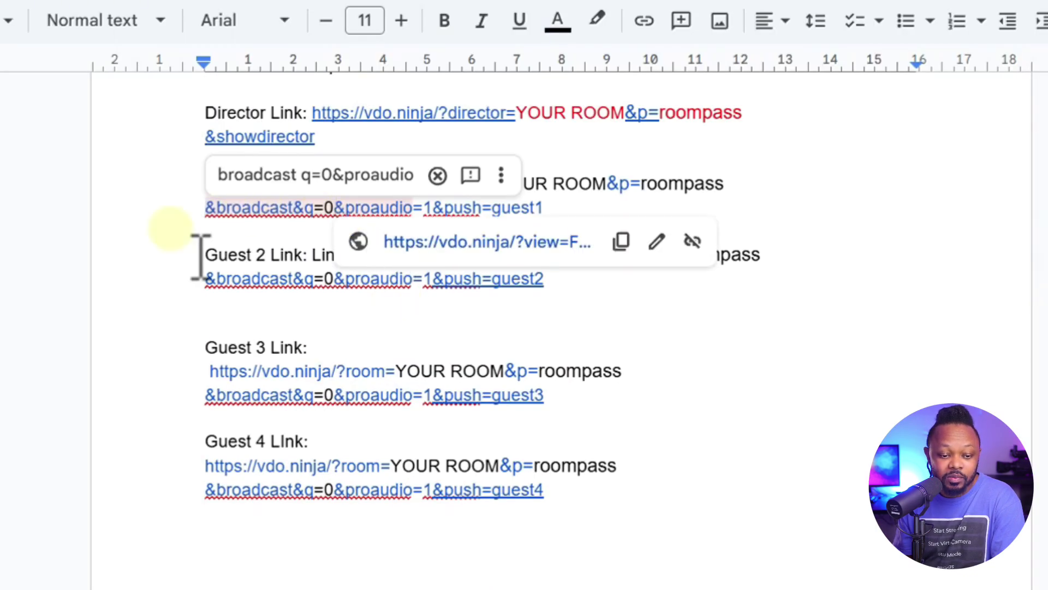
key("Home")
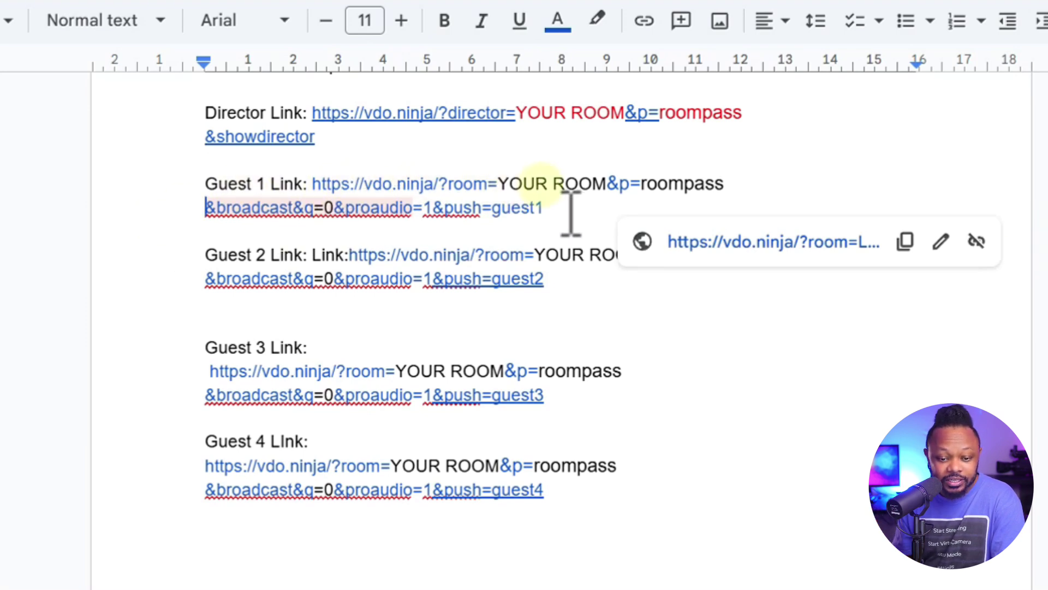
left_click_drag(498, 183, 722, 184)
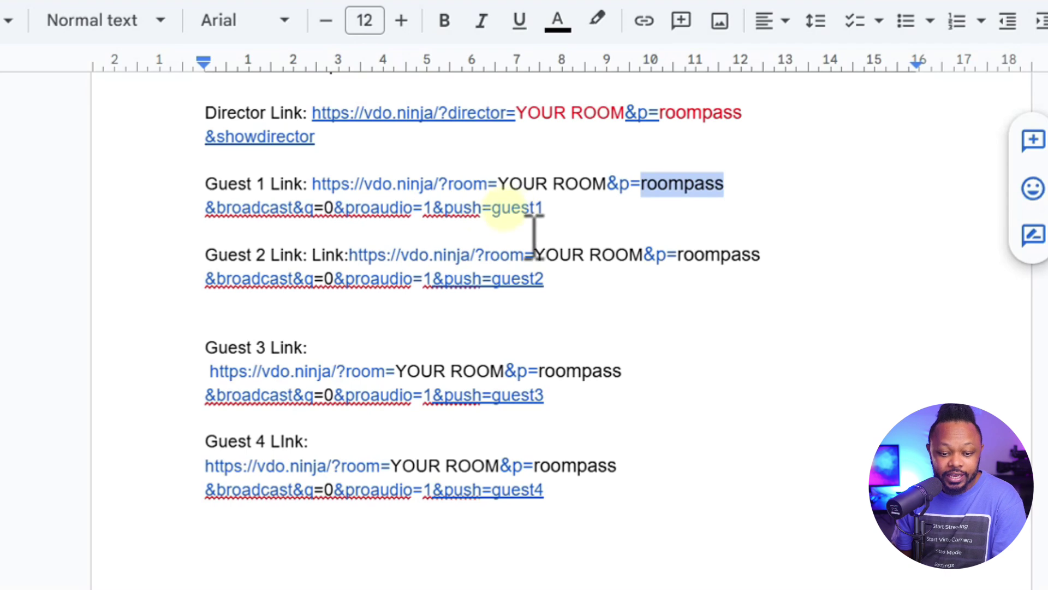
left_click_drag(493, 208, 544, 208)
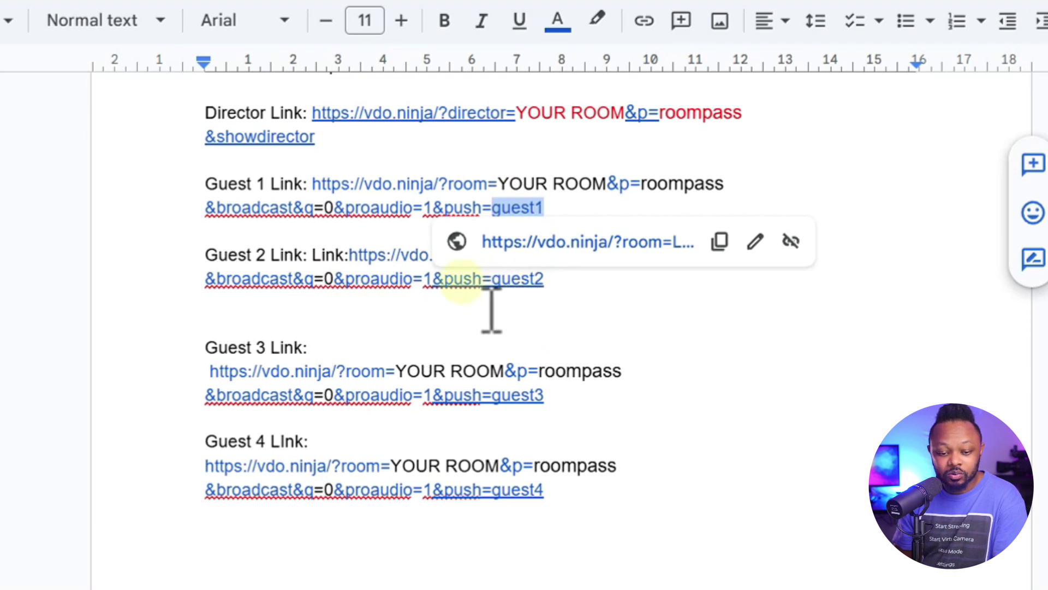
left_click_drag(492, 290, 559, 292)
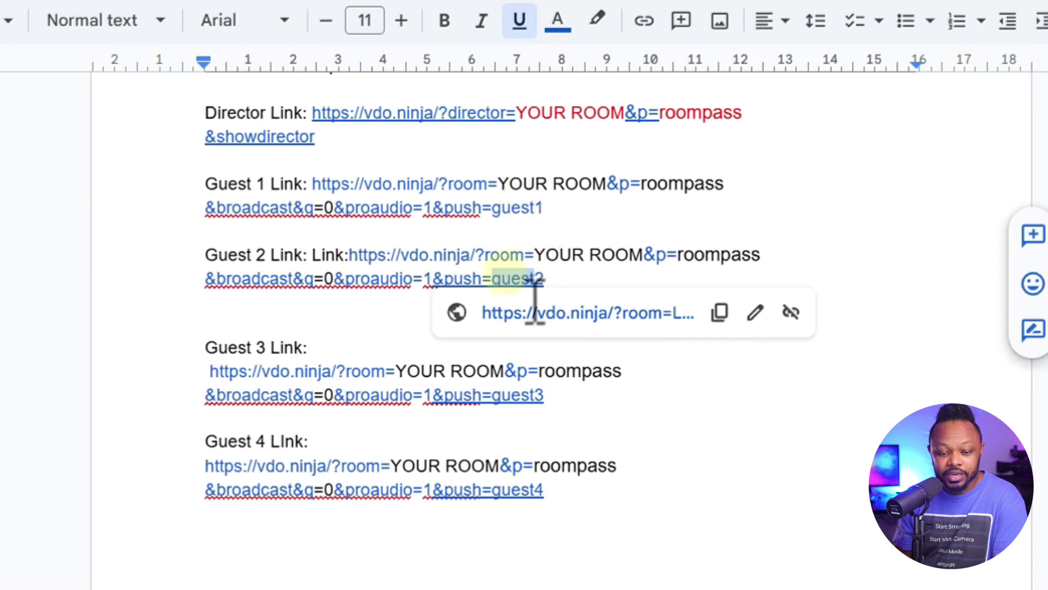
left_click(493, 207)
left_click_drag(520, 238, 569, 227)
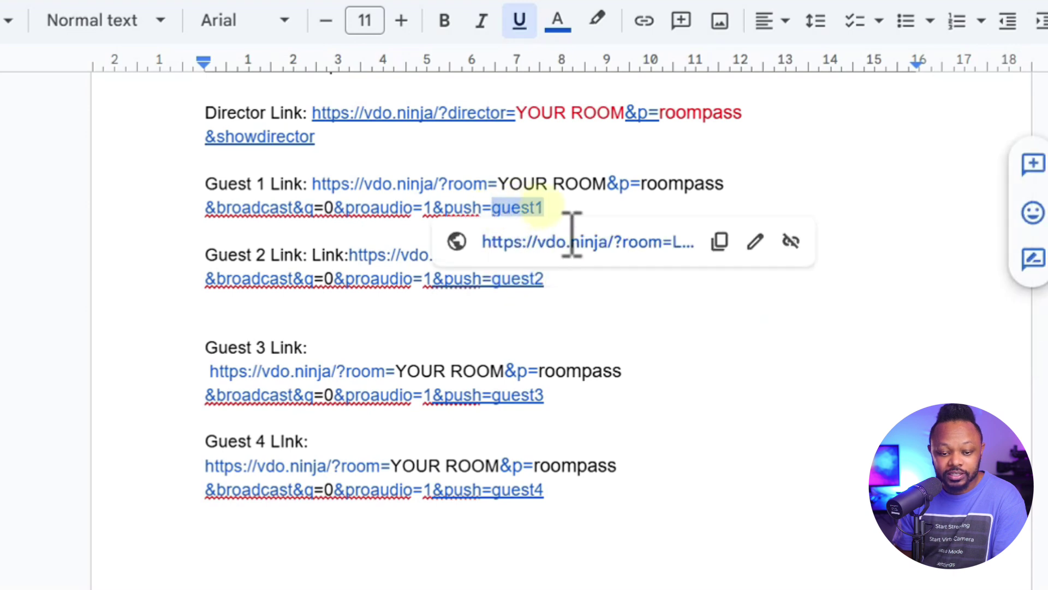
Recolour the push IDs guest1, guest2 and guest3 red with Text color, one at a time
left_click(558, 20)
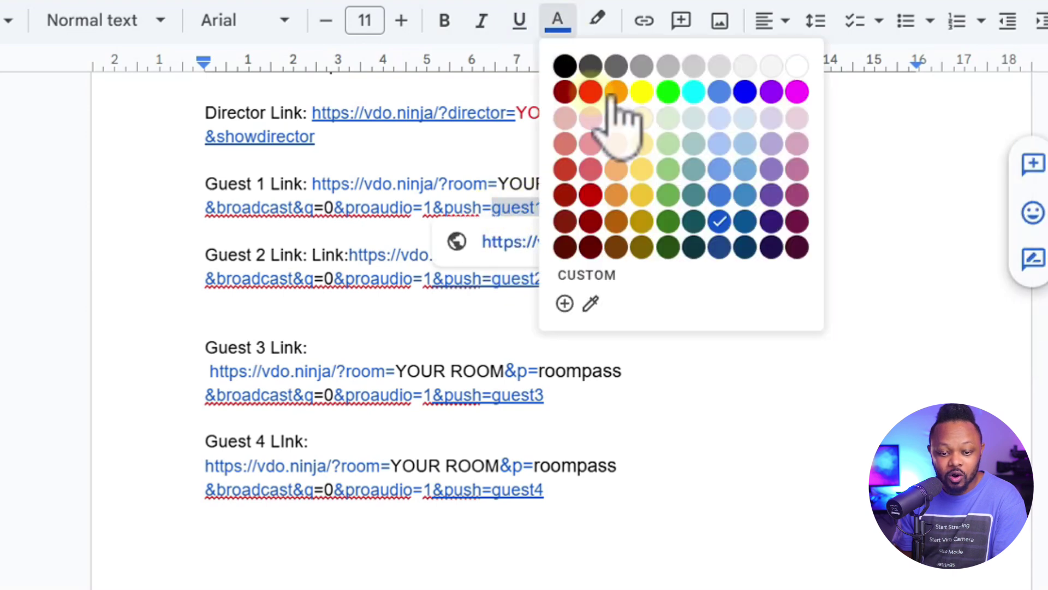
left_click(591, 92)
left_click(580, 230)
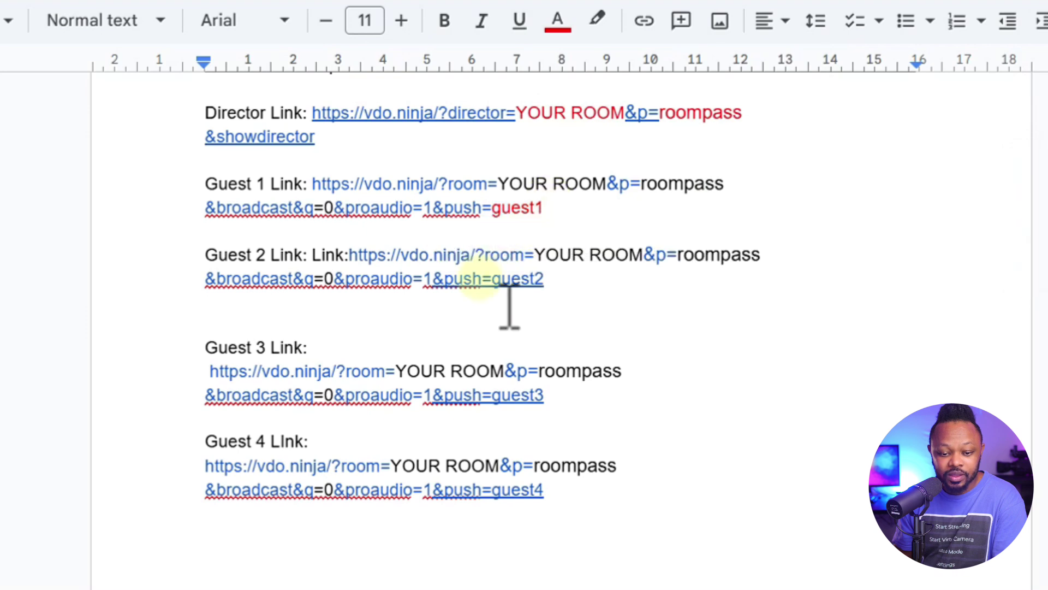
left_click_drag(524, 304, 576, 303)
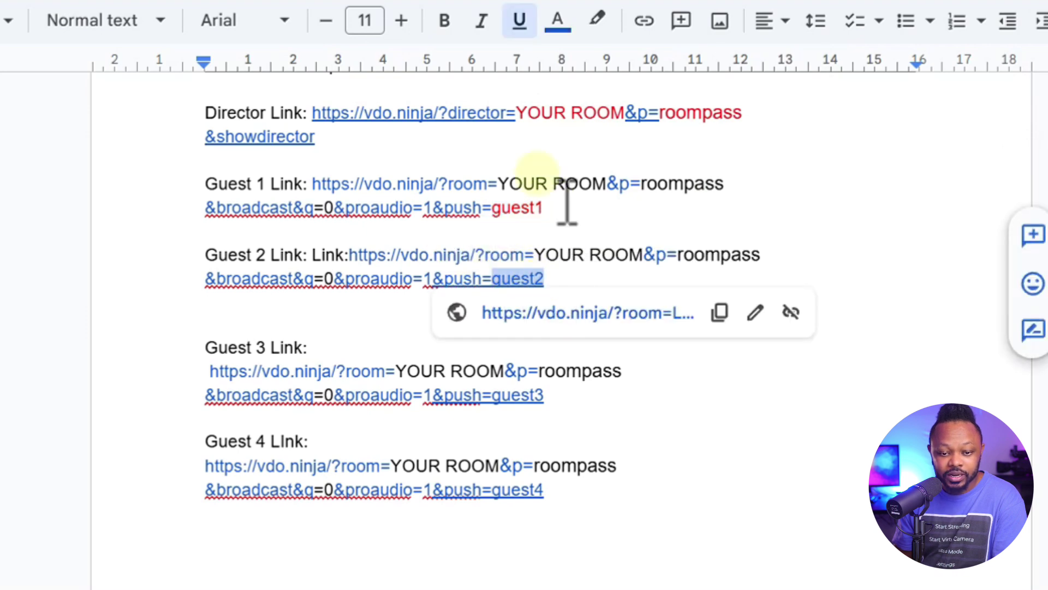
left_click(557, 21)
left_click(595, 93)
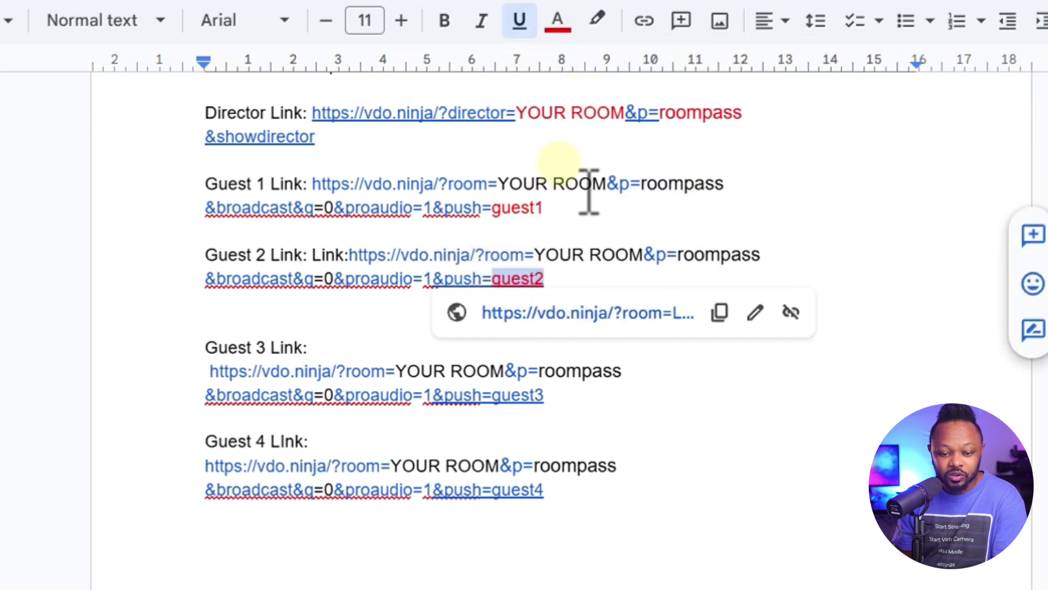
left_click(573, 304)
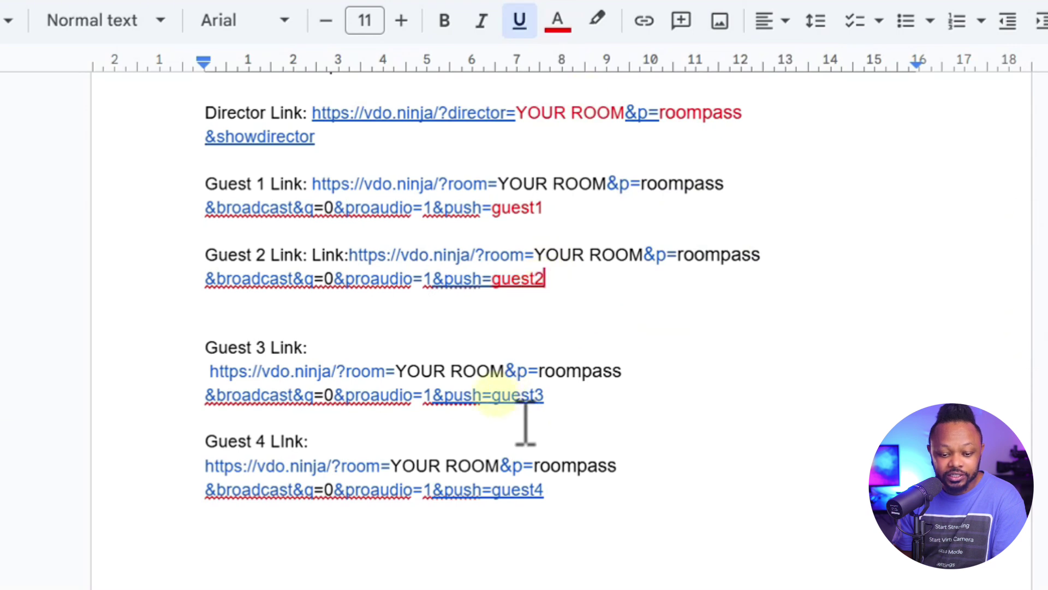
left_click_drag(524, 424, 573, 428)
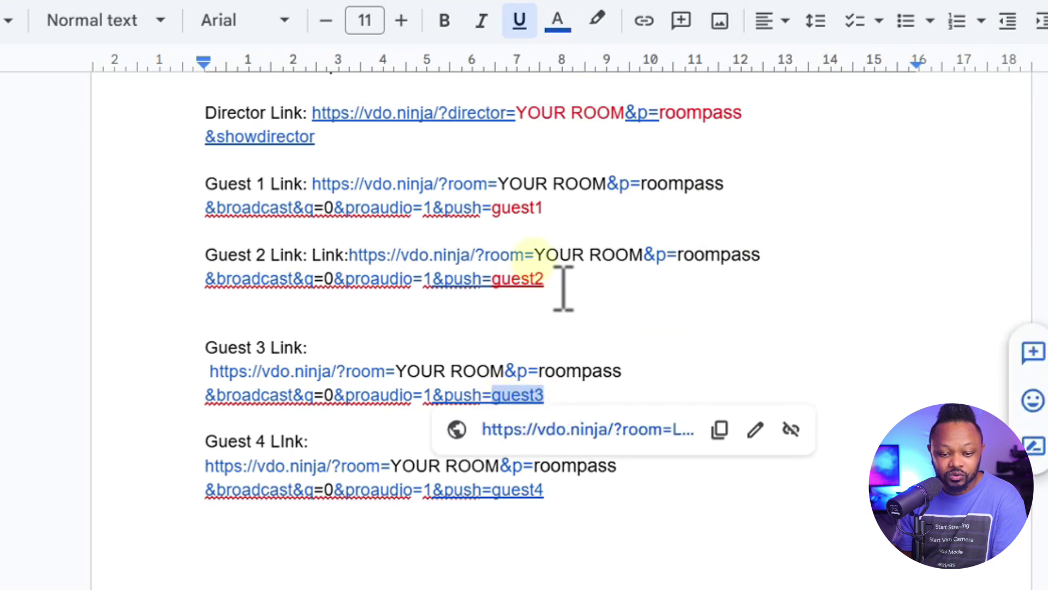
left_click(560, 22)
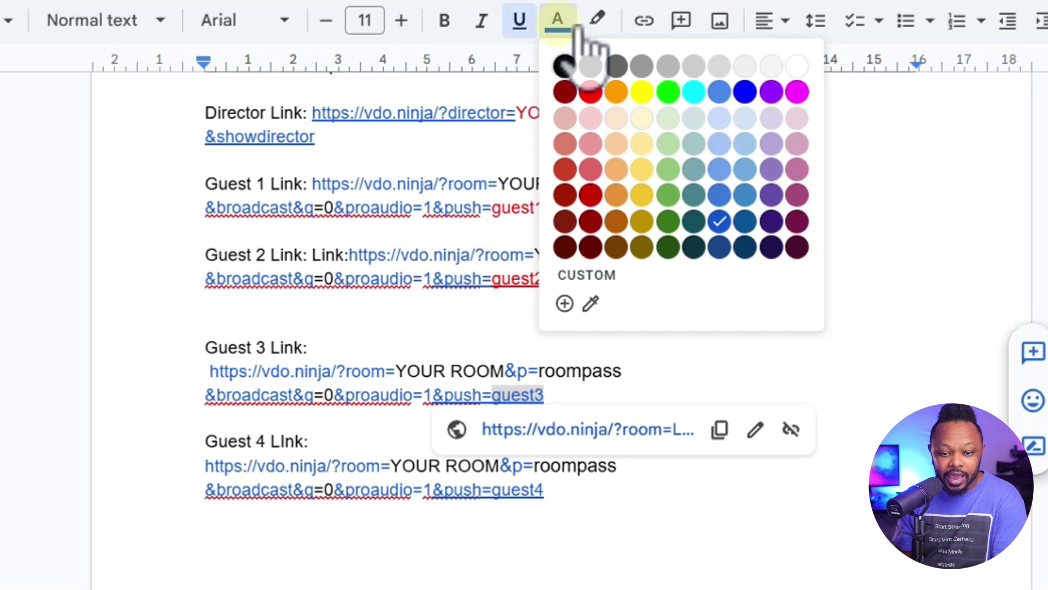
left_click(591, 92)
left_click(585, 417)
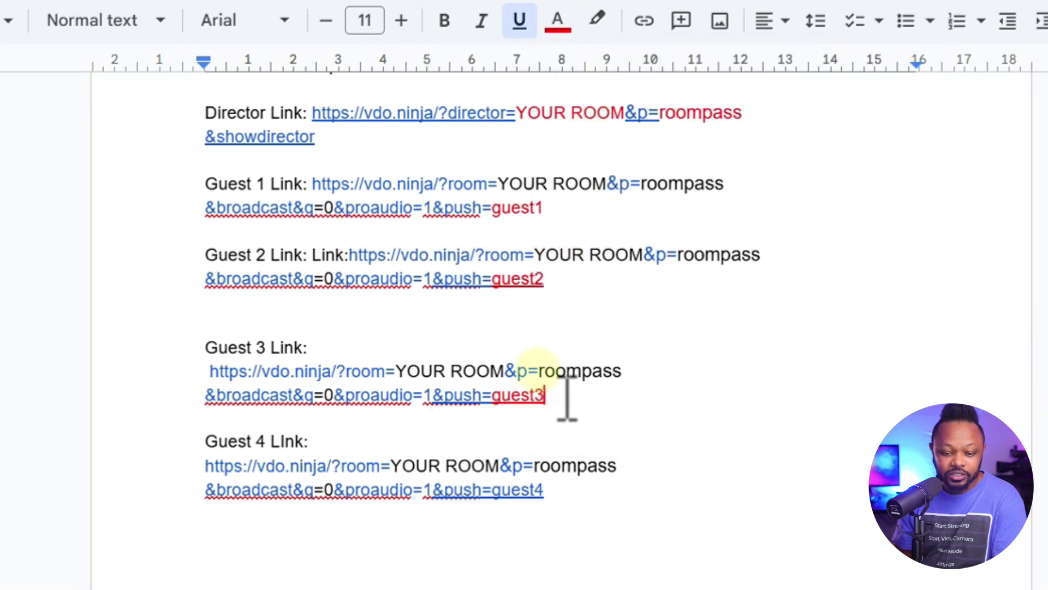
scroll(513, 364, "up", 2)
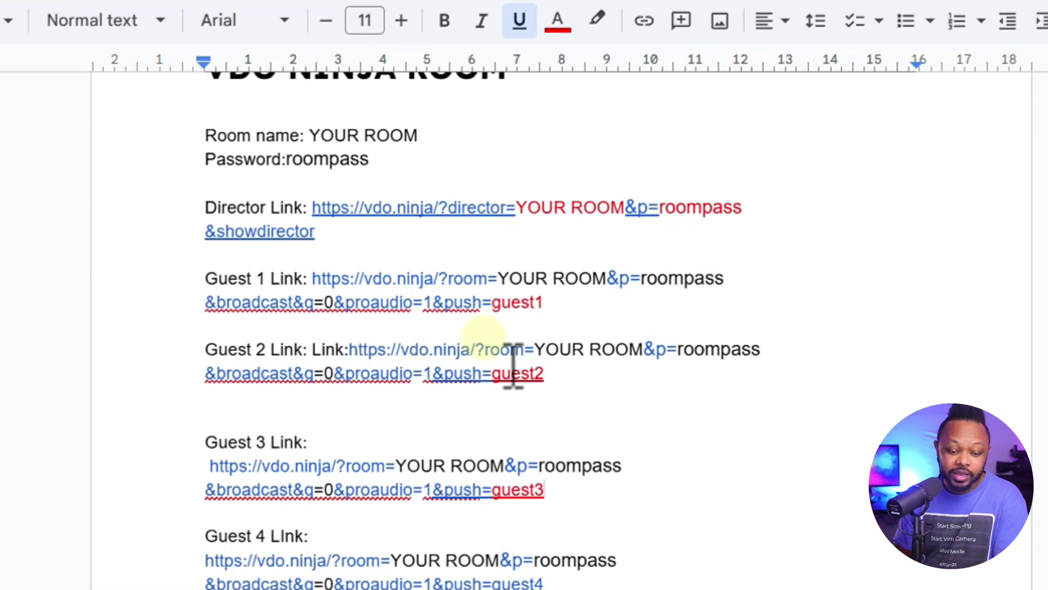
scroll(513, 365, "down", 8)
scroll(494, 398, "up", 6)
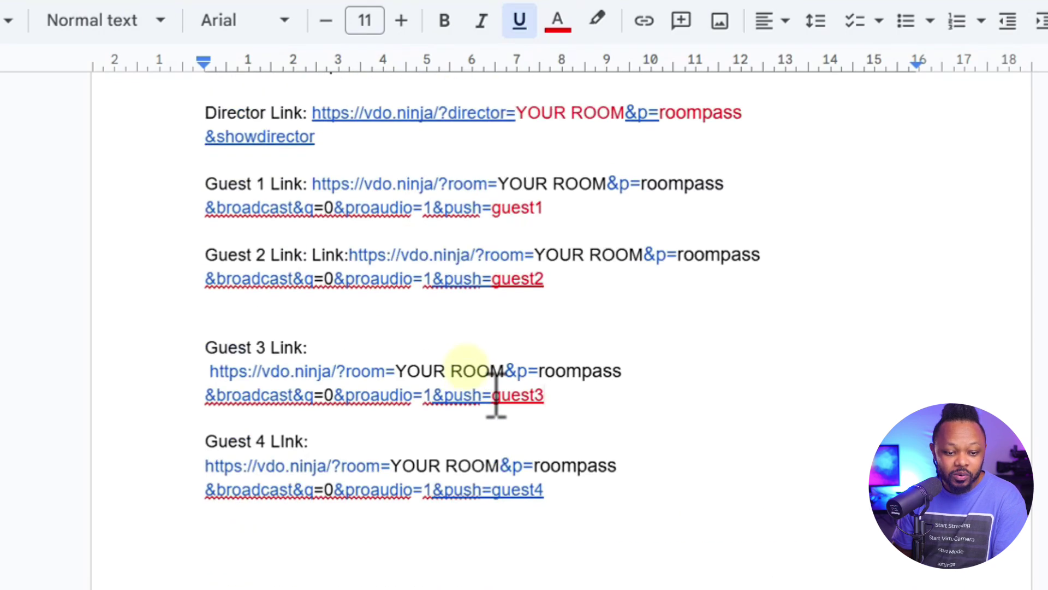
scroll(480, 396, "down", 7)
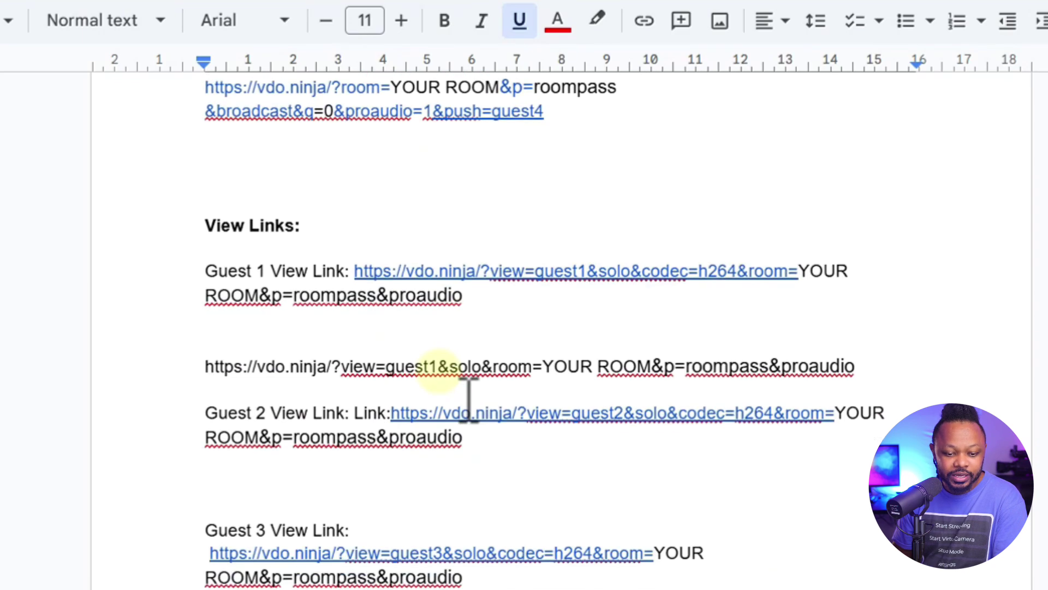
scroll(468, 400, "up", 5)
scroll(468, 400, "down", 3)
scroll(468, 394, "down", 3)
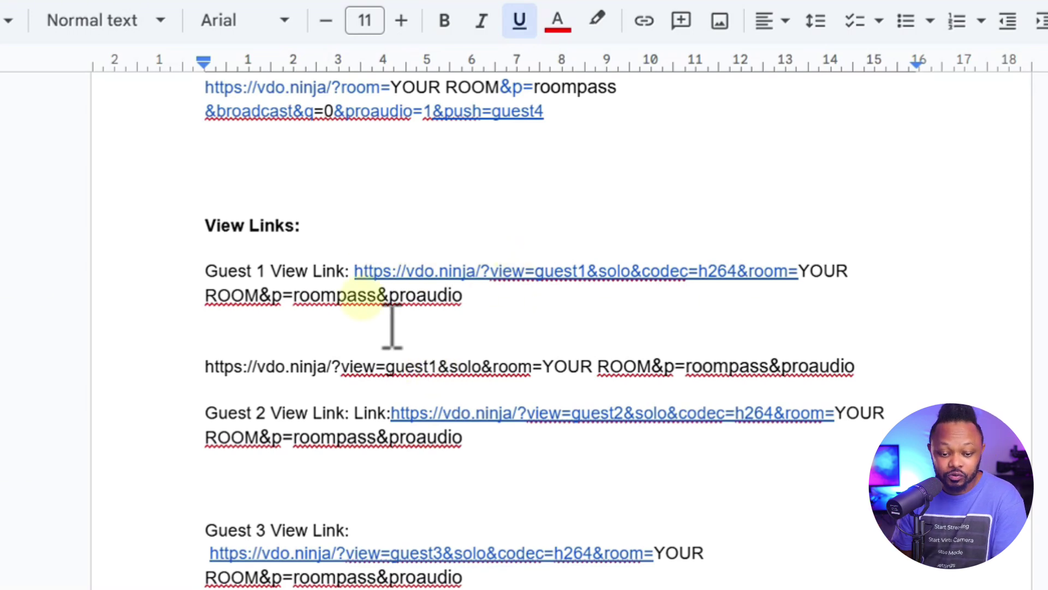
scroll(510, 334, "down", 1)
scroll(492, 328, "up", 1)
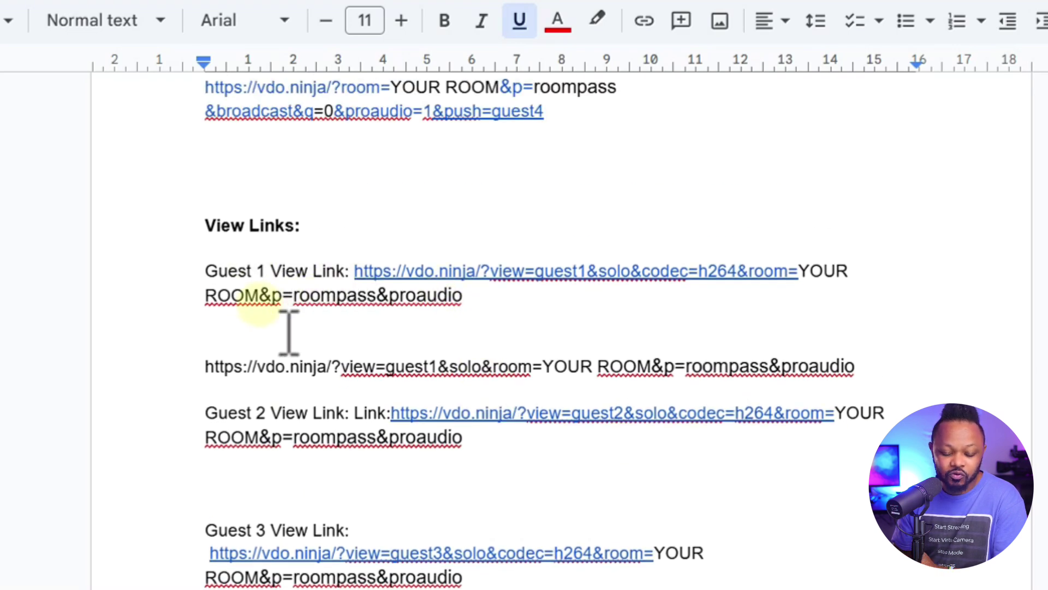
scroll(426, 315, "down", 3)
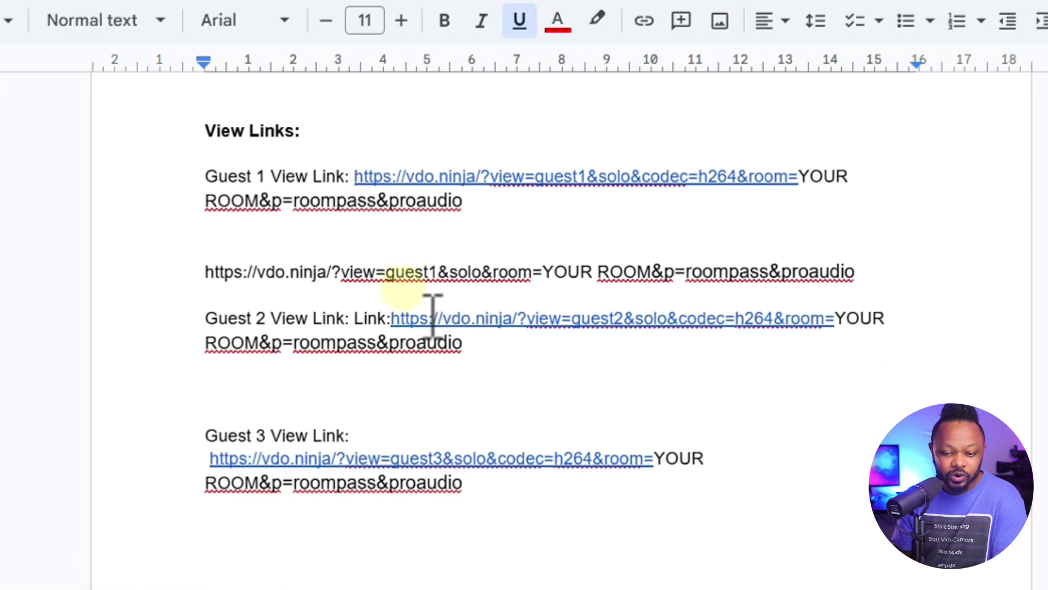
scroll(433, 314, "up", 3)
scroll(434, 314, "up", 15)
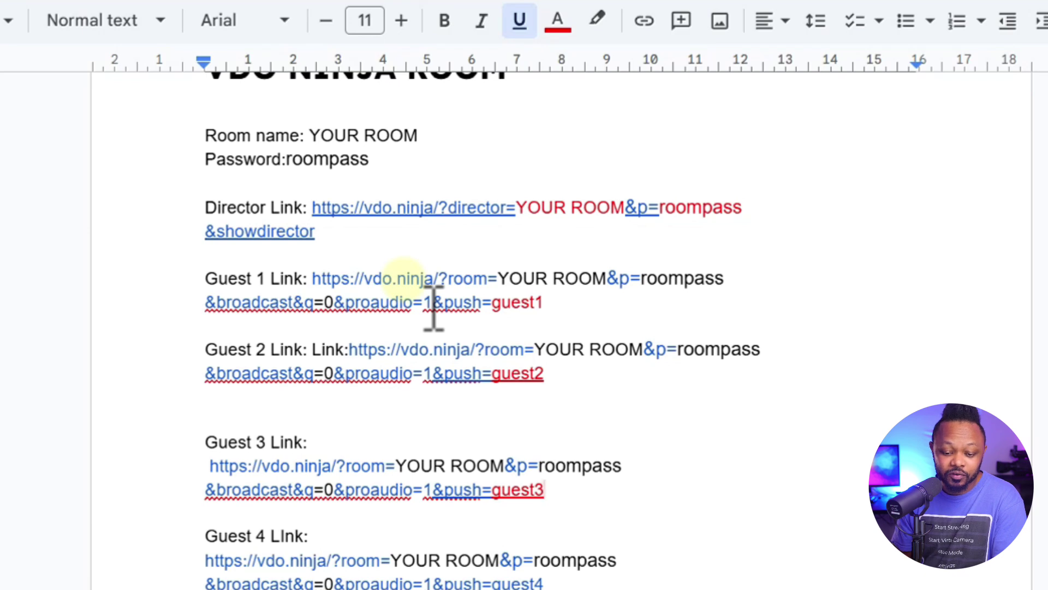
scroll(434, 309, "down", 10)
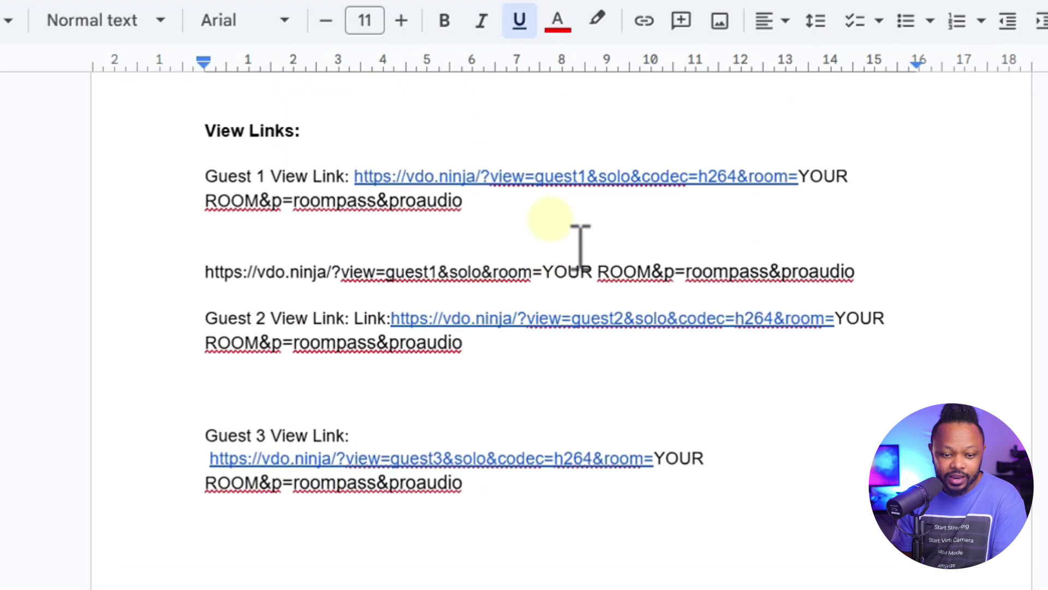
scroll(454, 263, "down", 10)
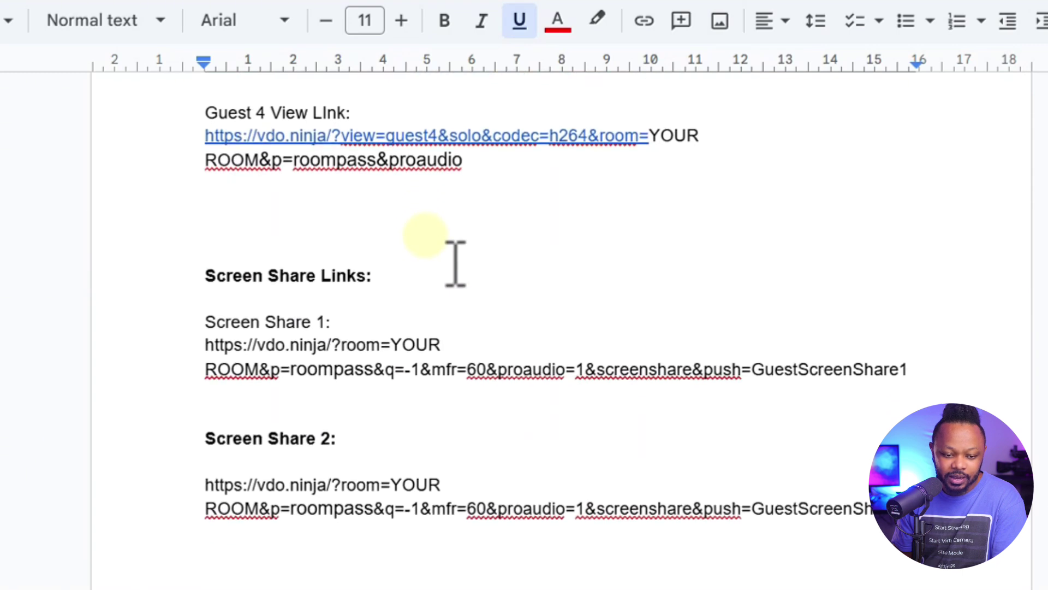
scroll(455, 263, "down", 2)
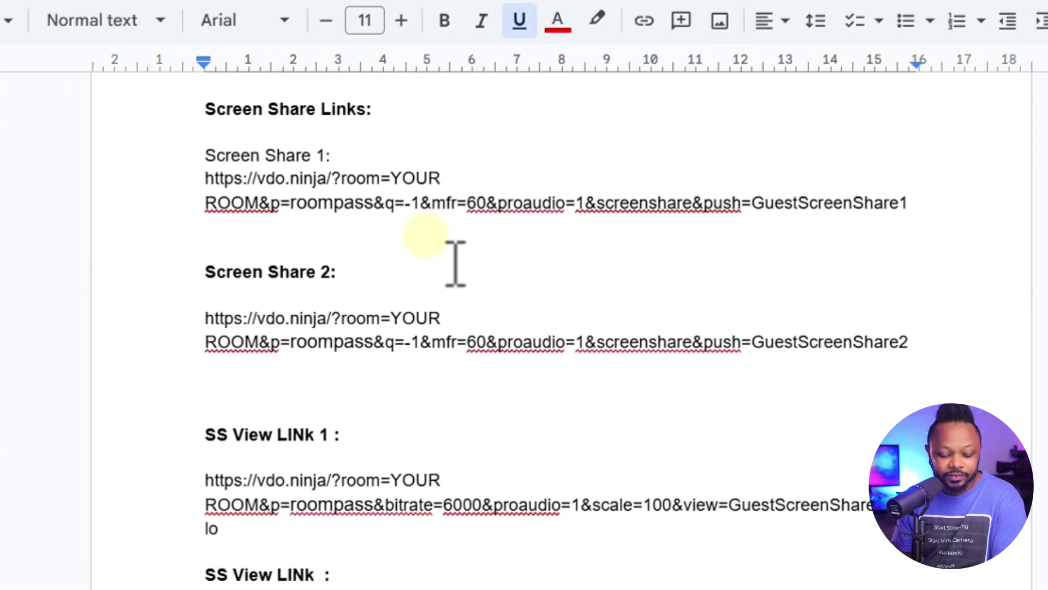
scroll(234, 216, "up", 2)
left_click_drag(205, 203, 364, 204)
scroll(262, 273, "down", 2)
scroll(262, 286, "up", 2)
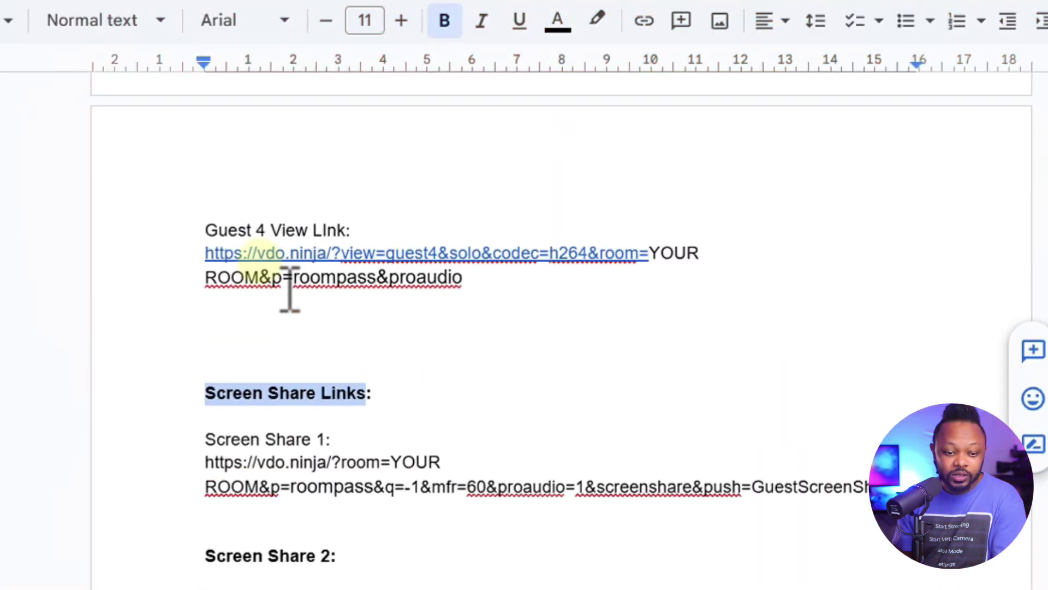
scroll(290, 292, "up", 2)
scroll(290, 289, "down", 5)
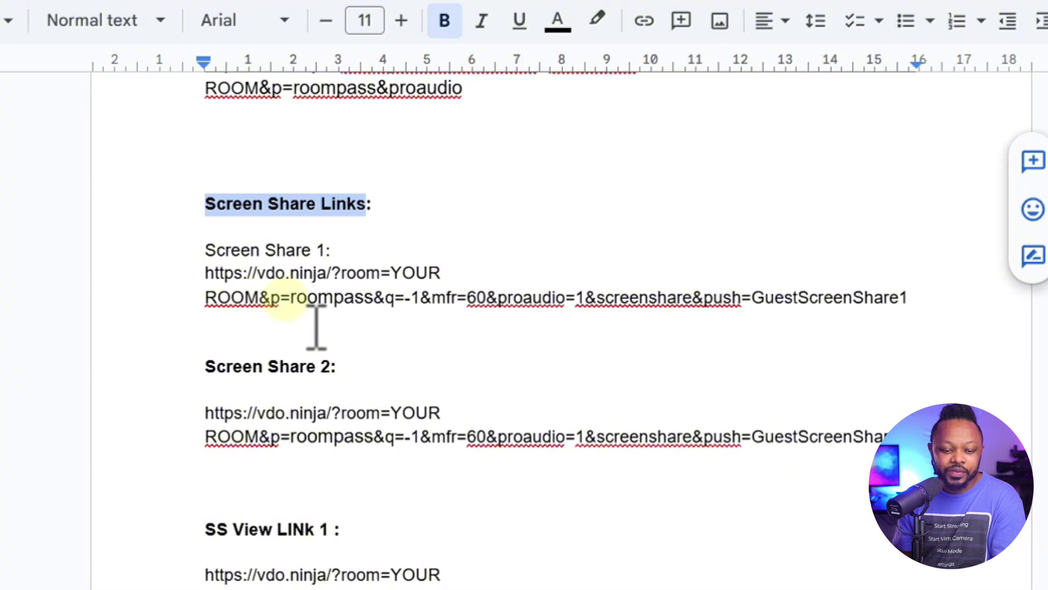
Highlight the q=-1 quality, proaudio setting and GuestScreenShare1 push name in the Screen Share 1 URL
left_click(206, 297)
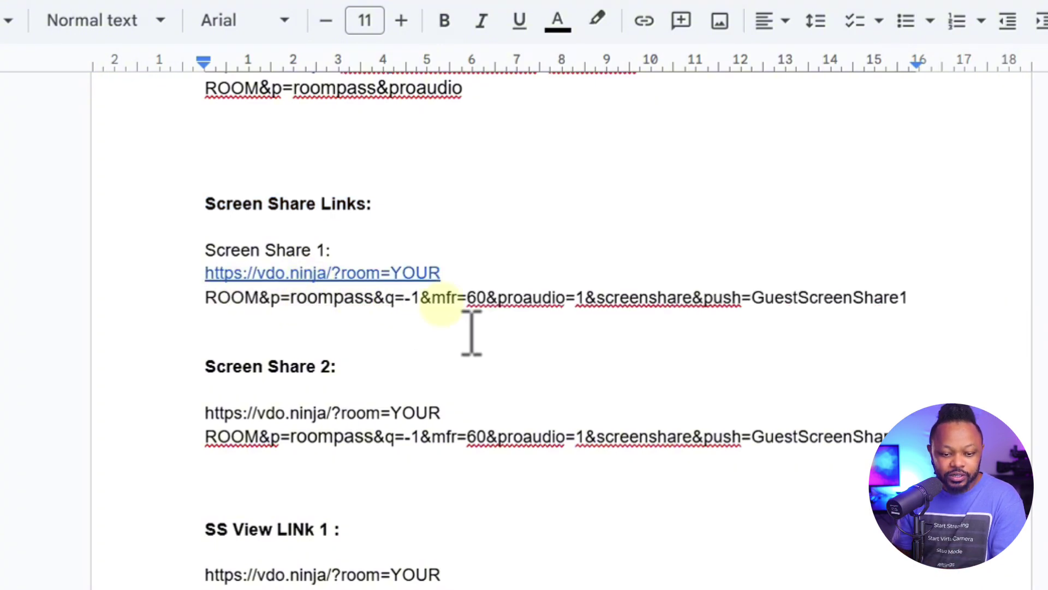
left_click(405, 298)
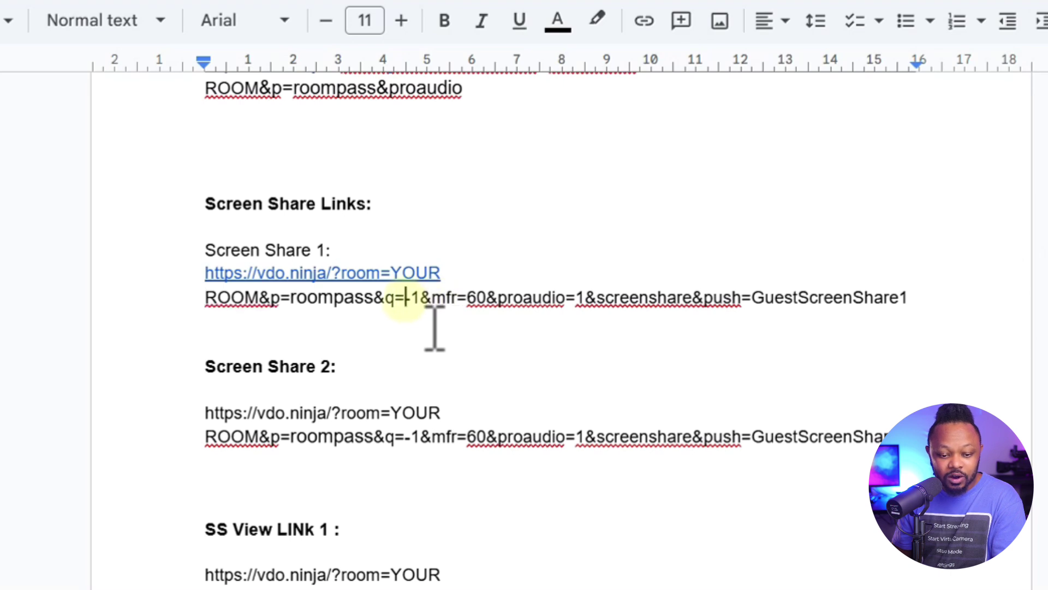
left_click_drag(405, 299, 419, 299)
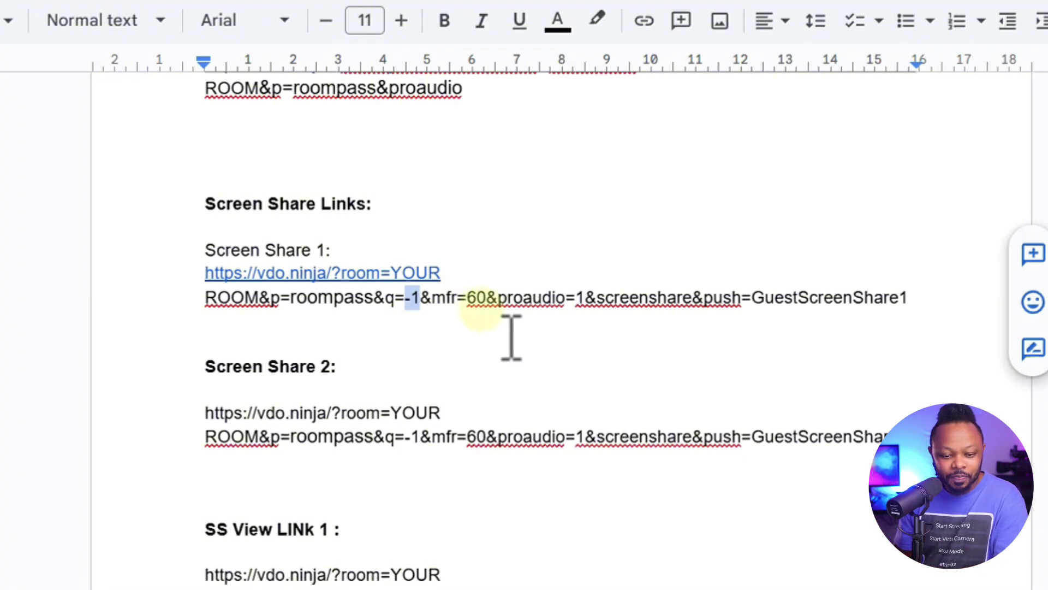
left_click(448, 298)
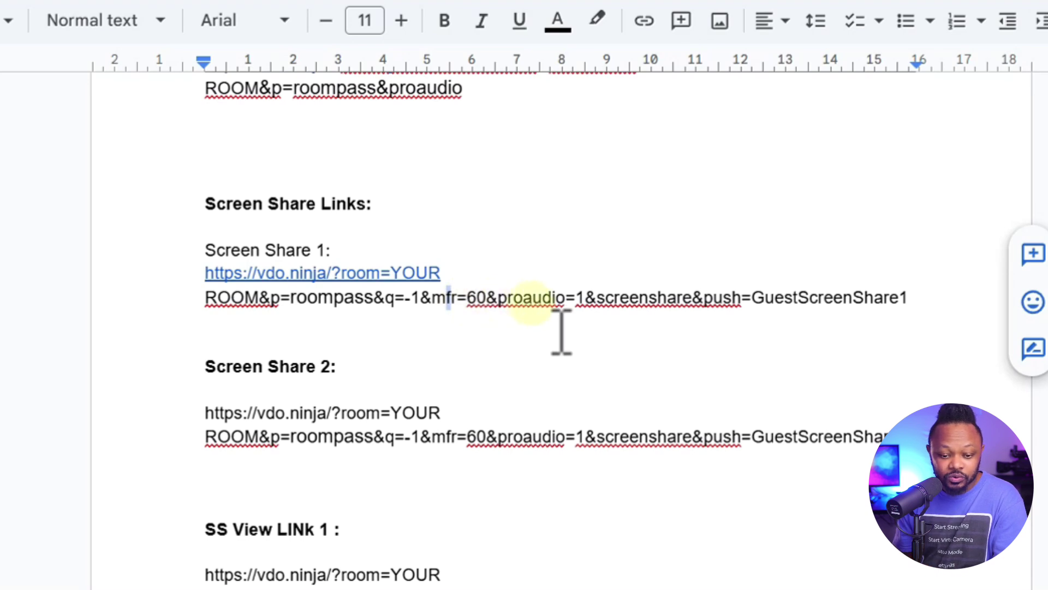
left_click_drag(494, 298, 554, 298)
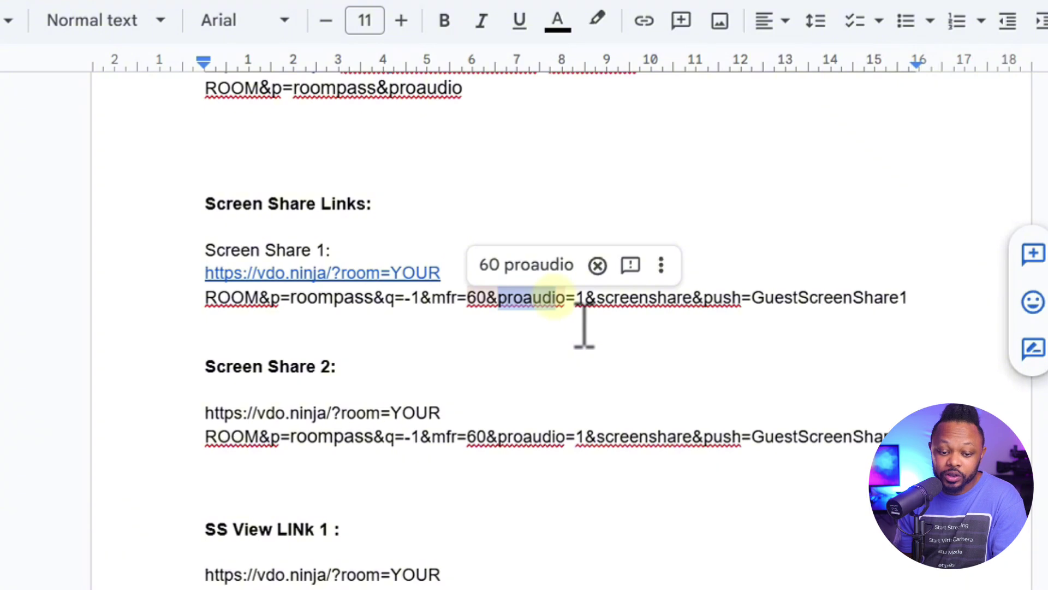
left_click(583, 306)
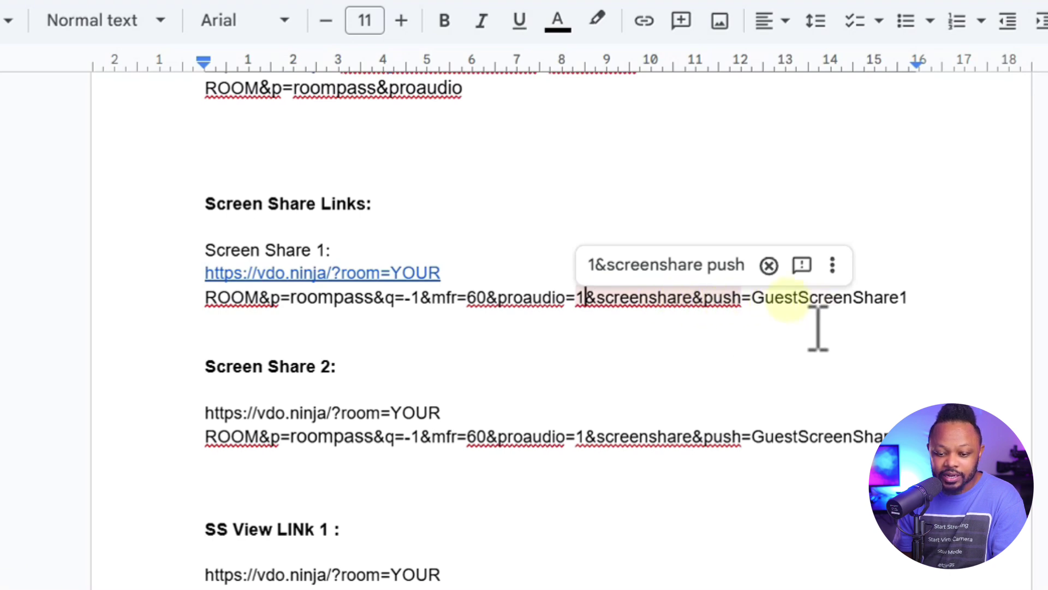
left_click_drag(754, 298, 908, 297)
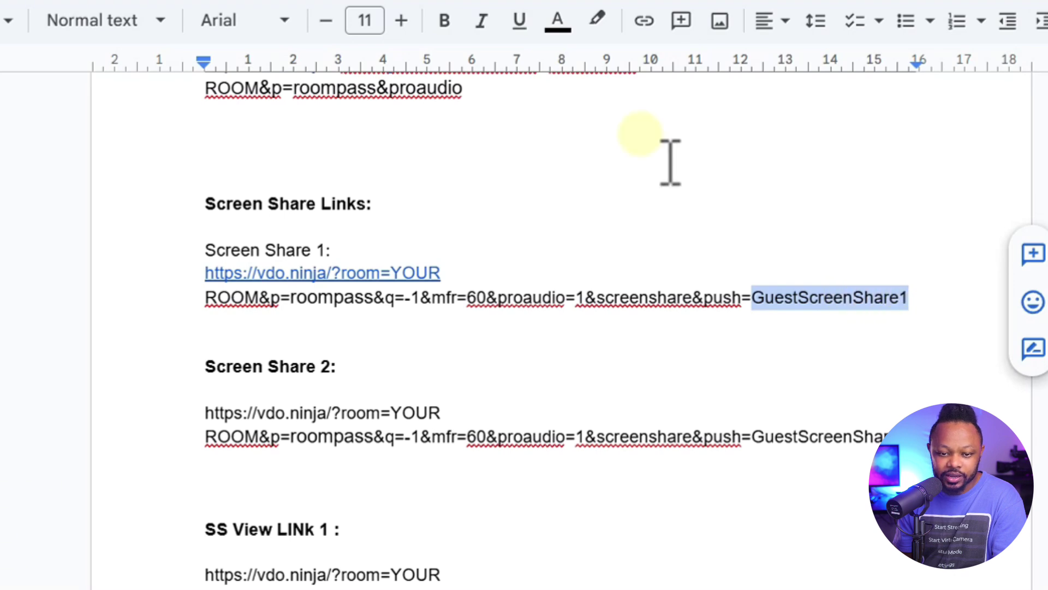
Highlight the GuestScreenShare2 push name in Screen Share 2, then the SS View LINk 1 heading
scroll(402, 342, "down", 2)
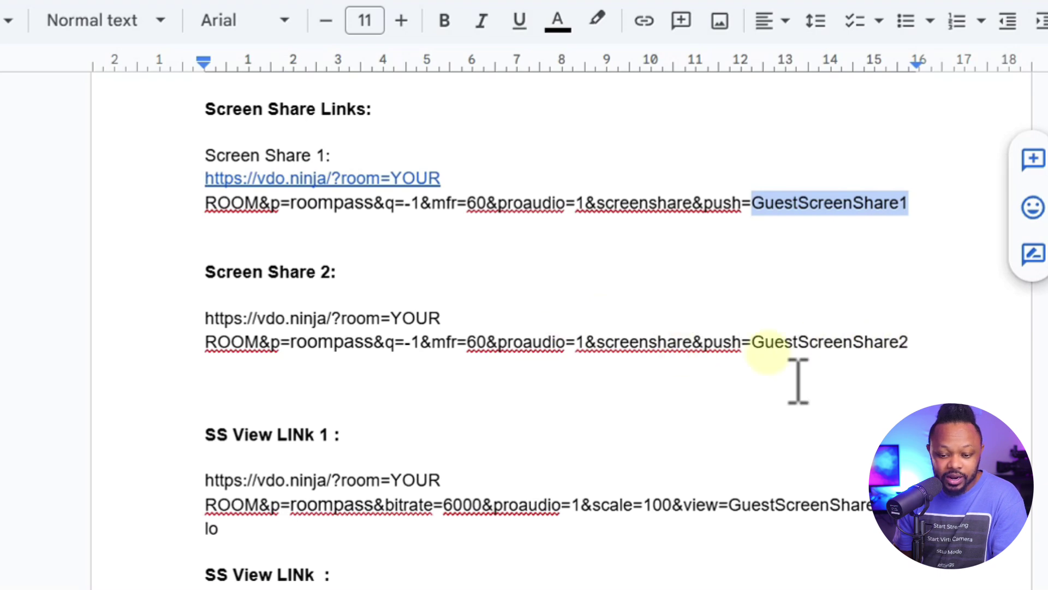
left_click_drag(753, 343, 900, 342)
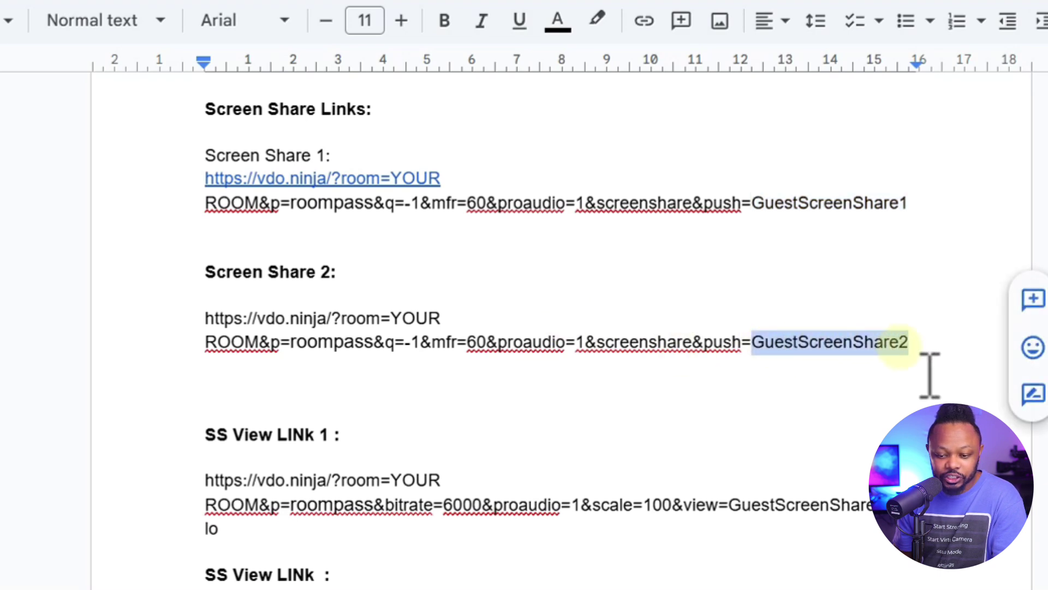
scroll(792, 376, "down", 2)
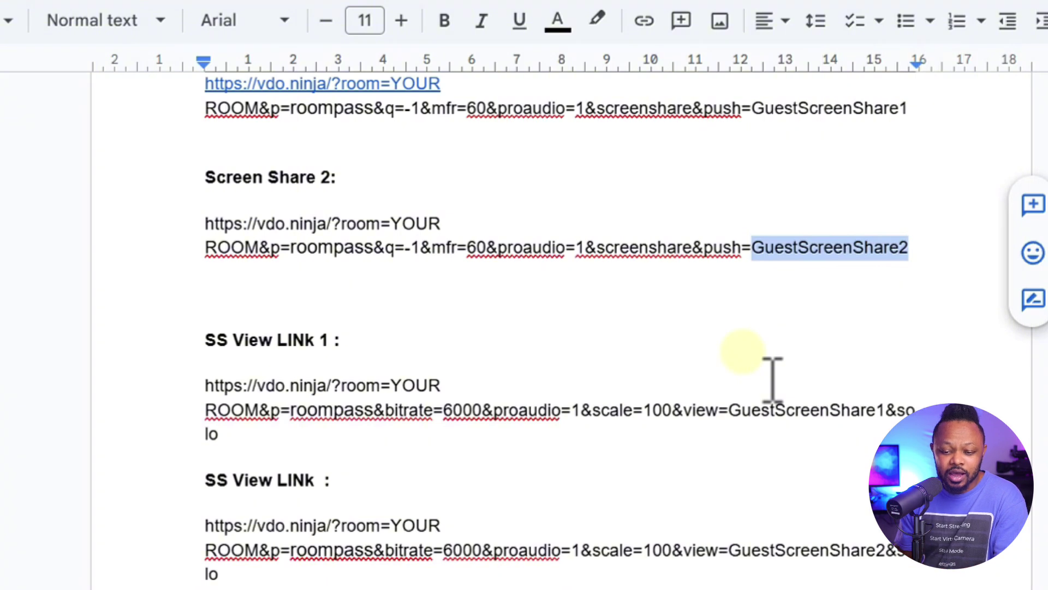
scroll(519, 346, "down", 2)
scroll(520, 351, "up", 2)
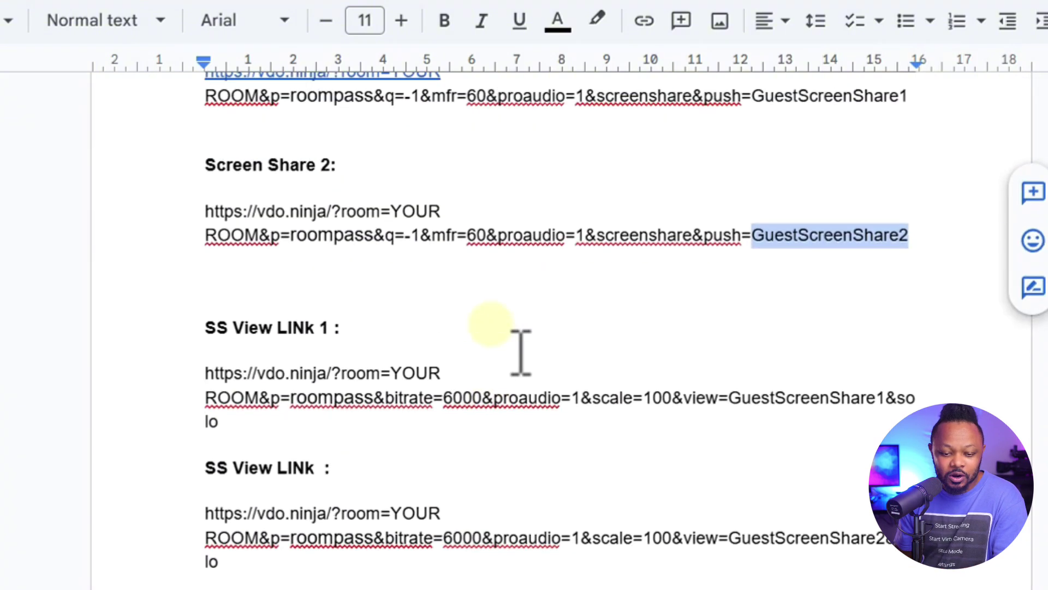
scroll(508, 365, "down", 4)
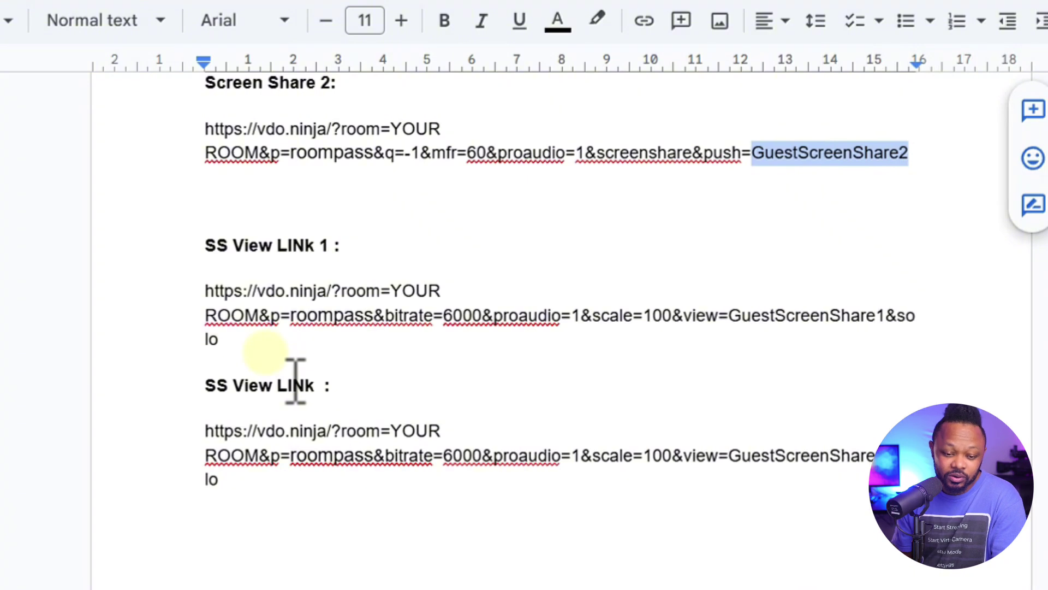
scroll(342, 444, "down", 2)
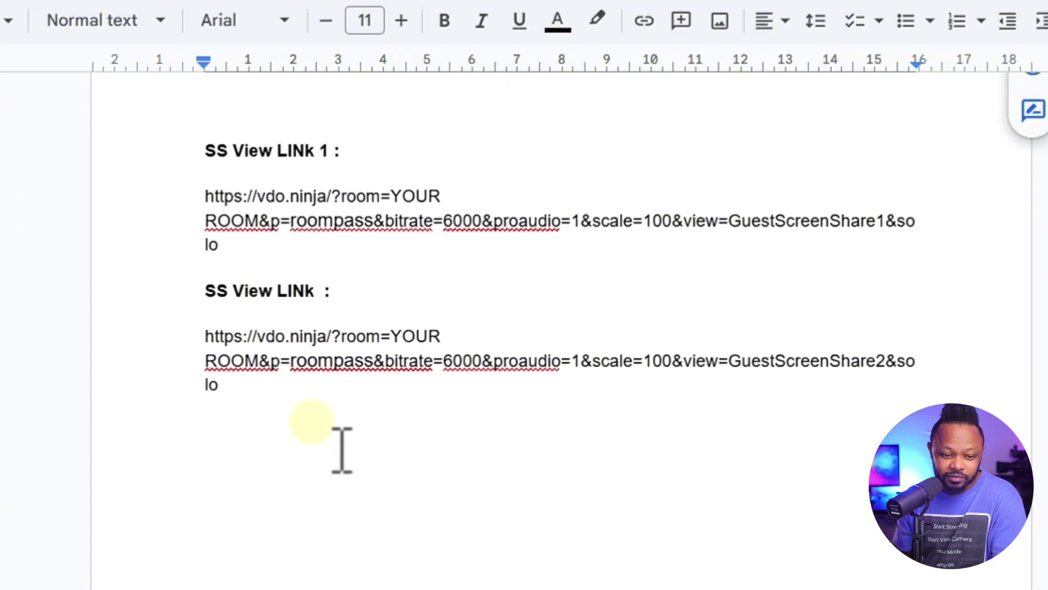
scroll(342, 449, "up", 2)
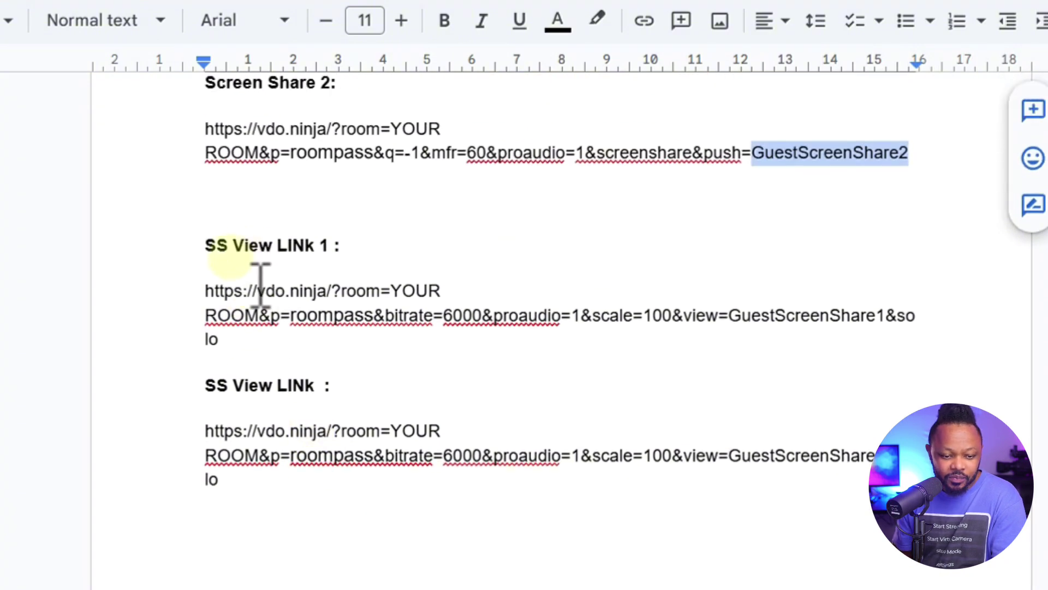
left_click_drag(216, 249, 330, 251)
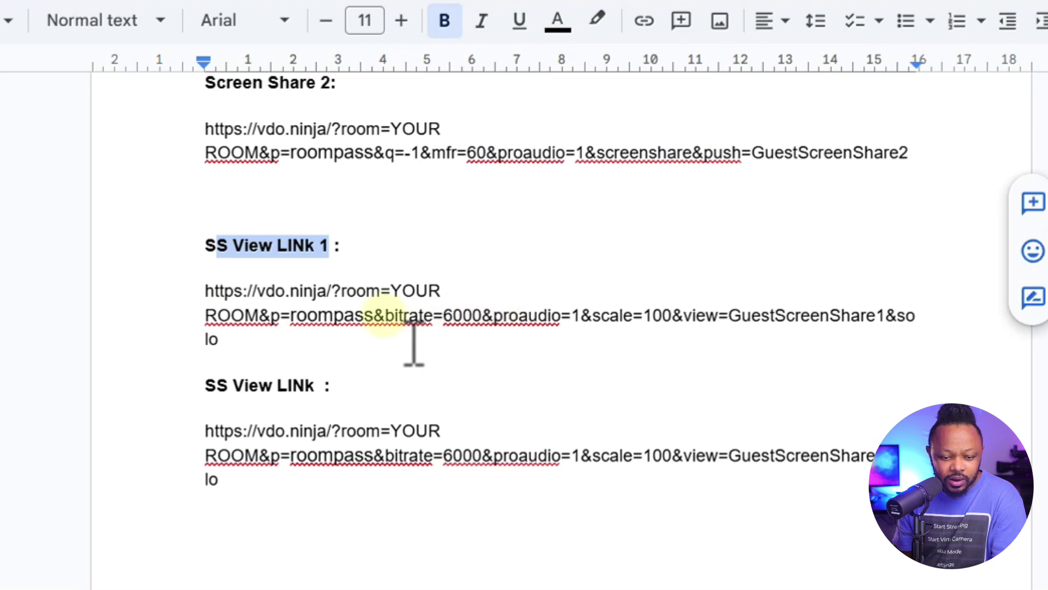
left_click_drag(385, 316, 474, 316)
left_click(443, 316)
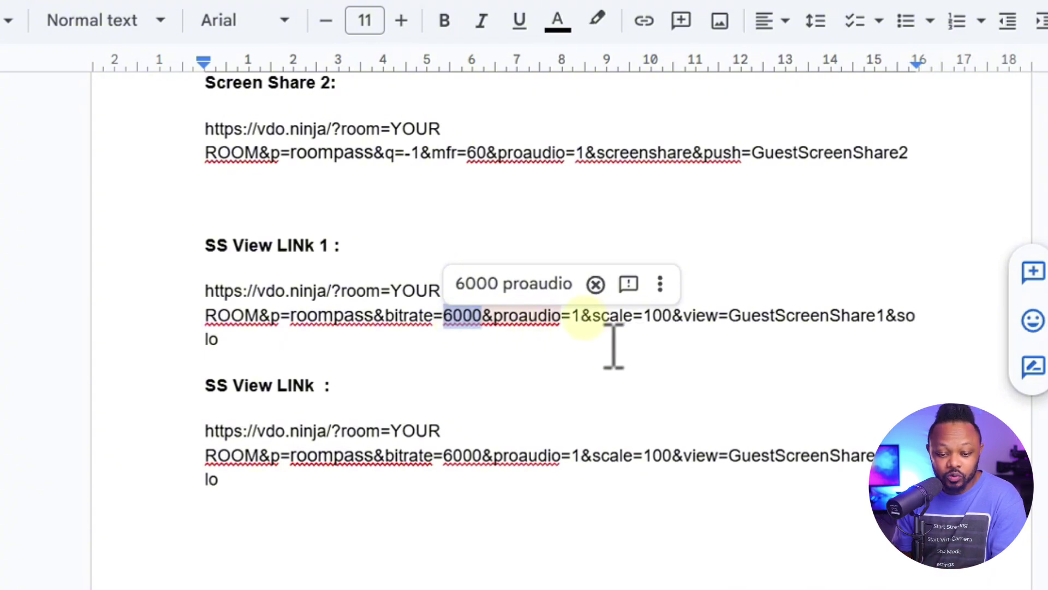
left_click_drag(593, 318, 671, 316)
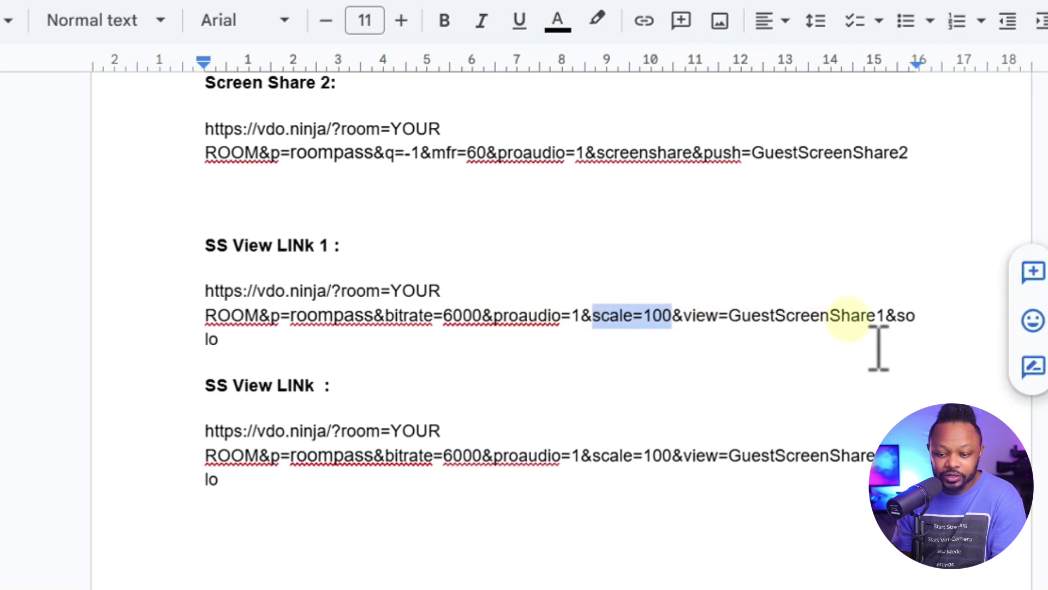
left_click(729, 315)
left_click_drag(730, 315, 891, 315)
double_click(900, 315)
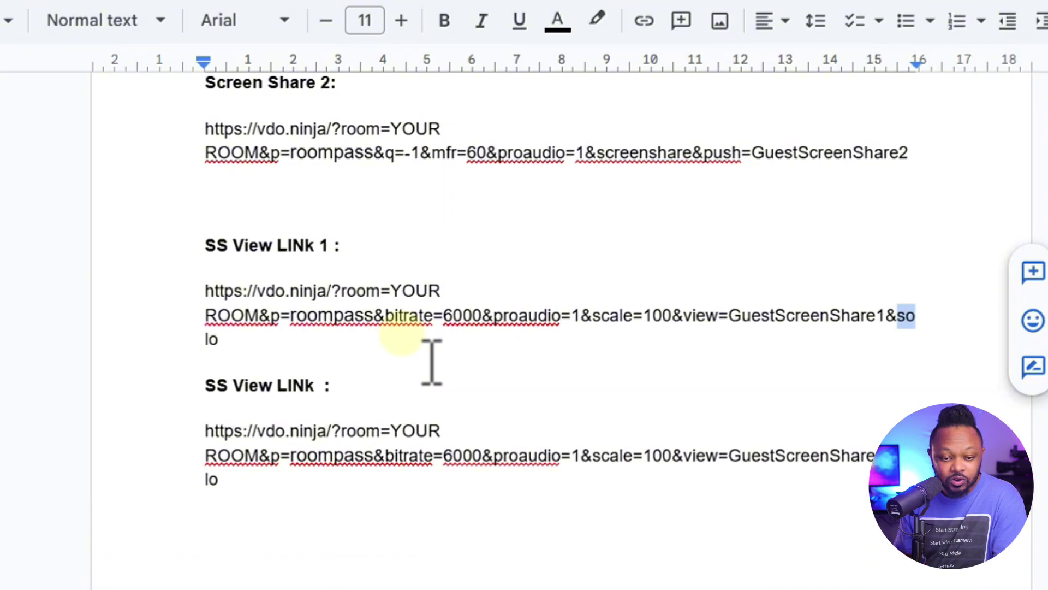
scroll(376, 370, "up", 15)
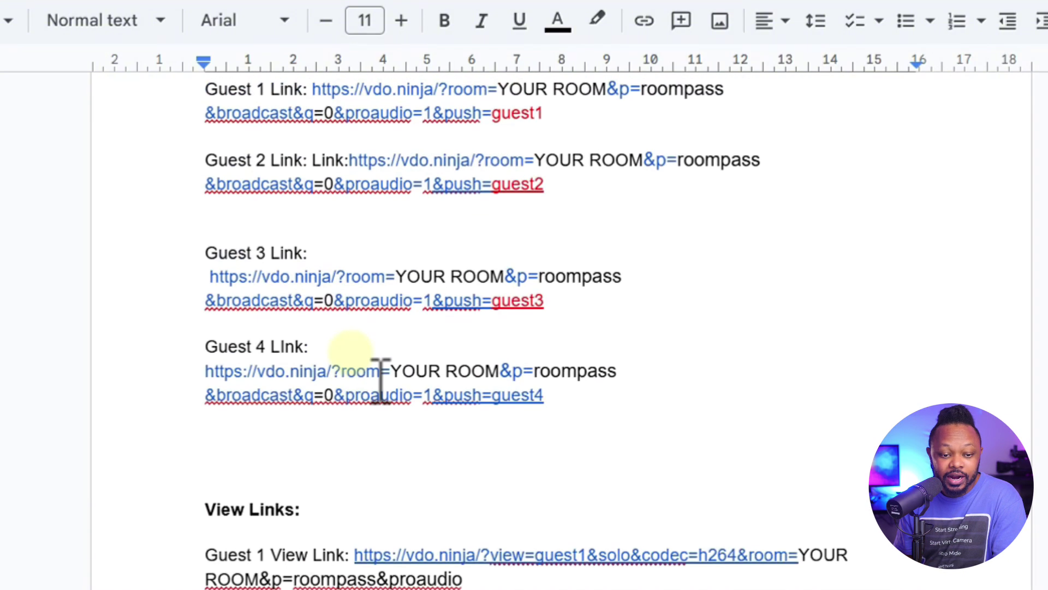
Select and copy the full Guest 1 link from the top of the room notes
scroll(381, 380, "up", 3)
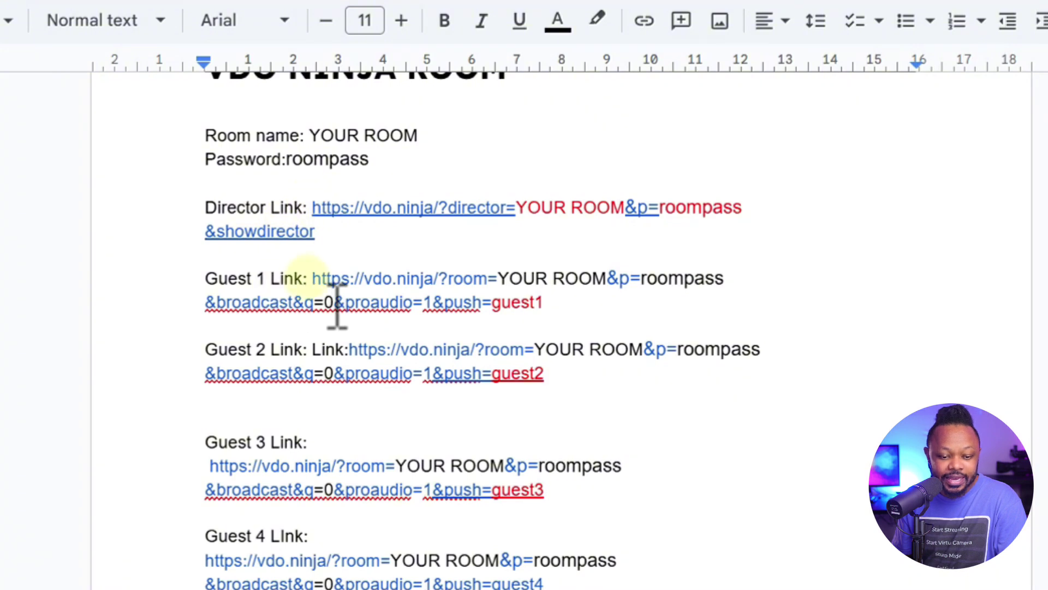
left_click_drag(309, 279, 543, 303)
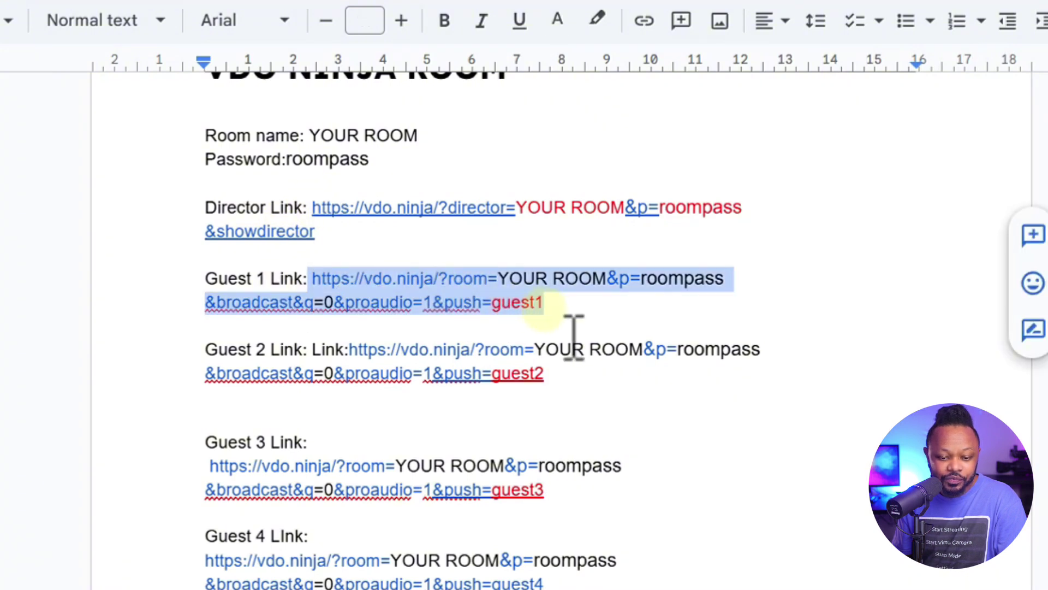
right_click(574, 337)
left_click(595, 268)
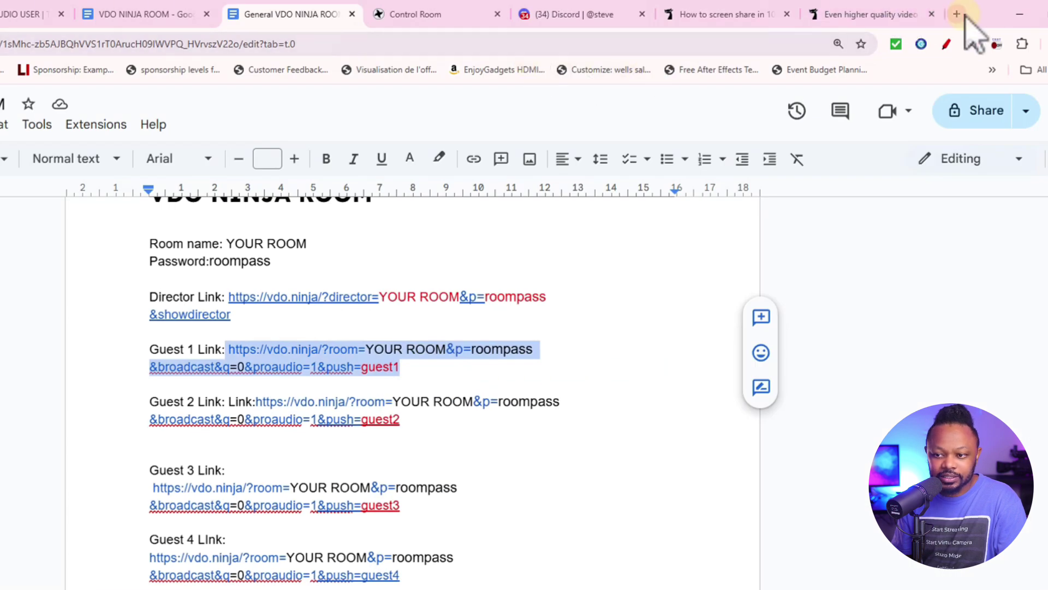
left_click(958, 15)
Load the pasted Guest 1 link and start sending the camera as guest1 into YOUR_ROOM
key("ctrl+v")
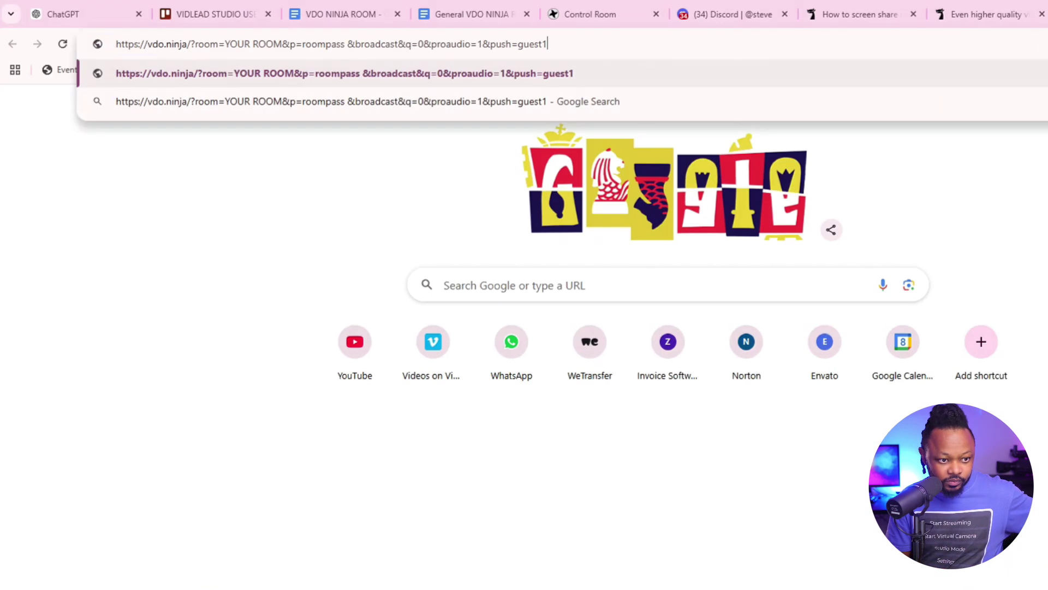
key("Return")
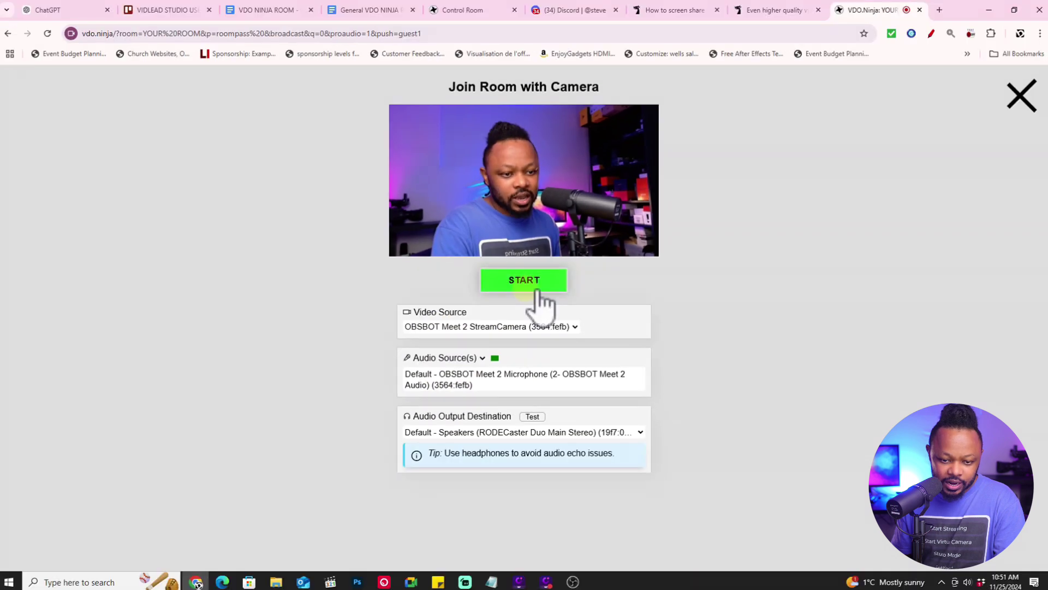
left_click(616, 314)
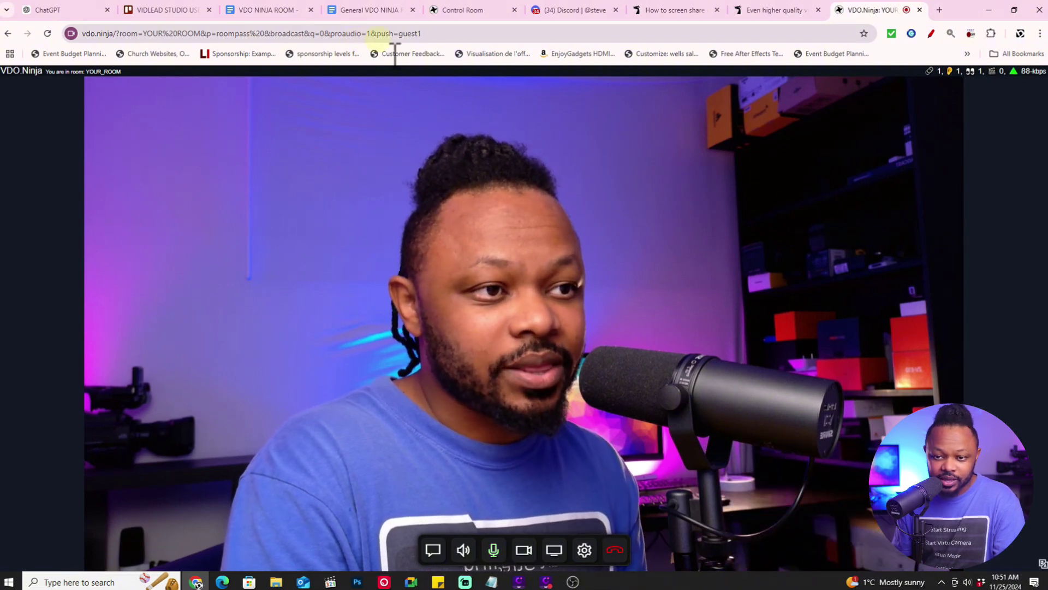
Check the guest1 card with live video in the director's Control Room, then return to the room notes
left_click(652, 11)
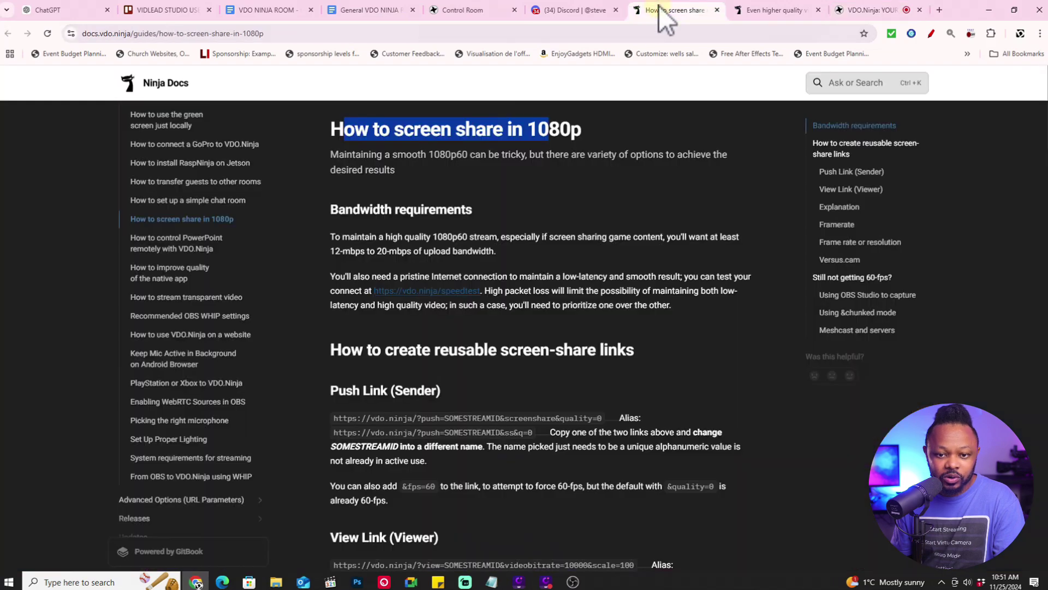
left_click(487, 11)
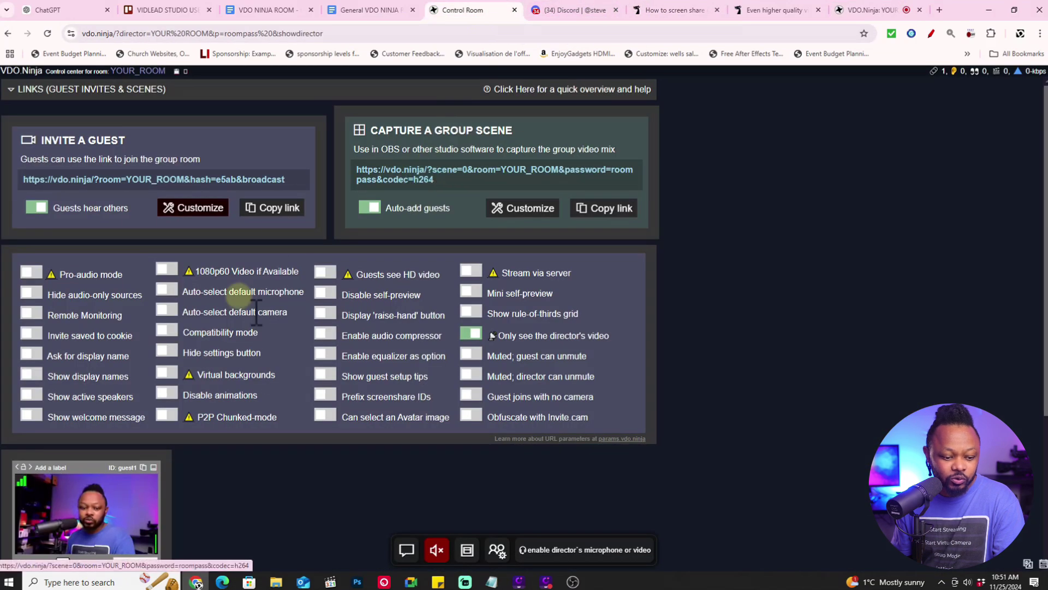
scroll(223, 490, "down", 2)
mouse_move(98, 447)
scroll(95, 434, "down", 1)
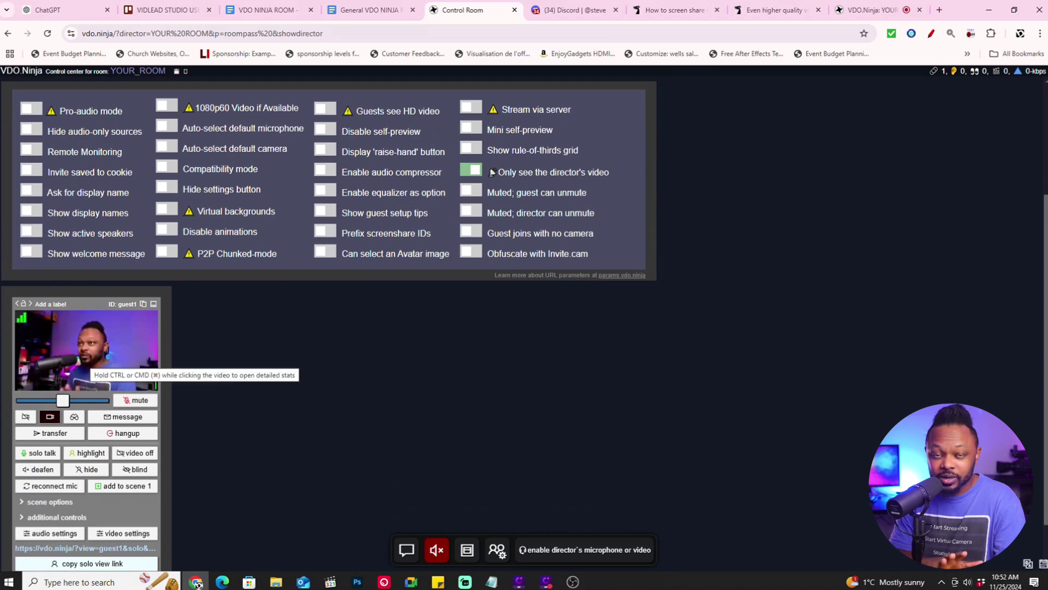
scroll(66, 497, "down", 1)
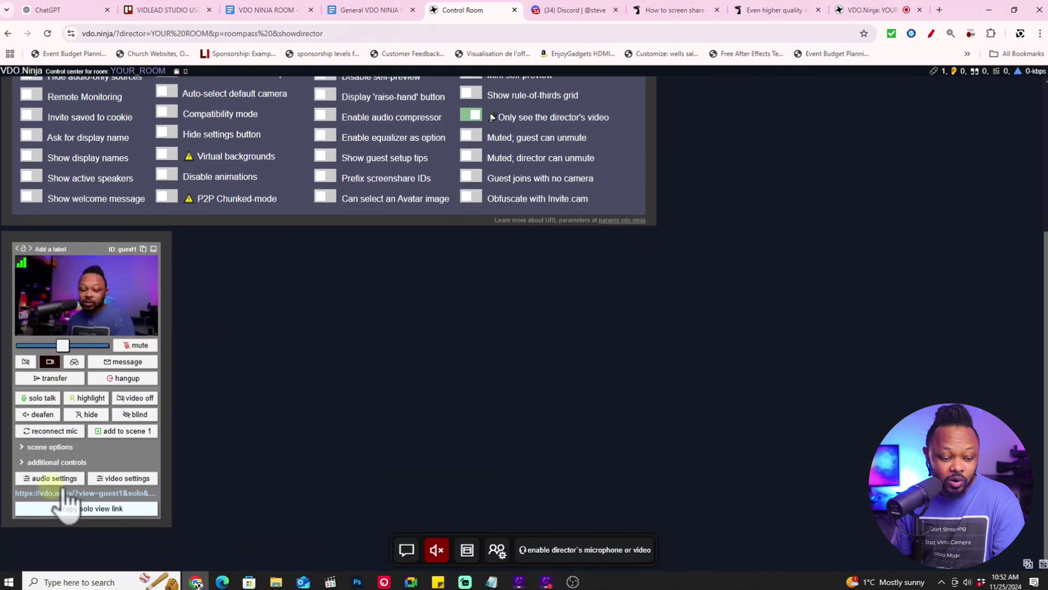
scroll(413, 437, "up", 2)
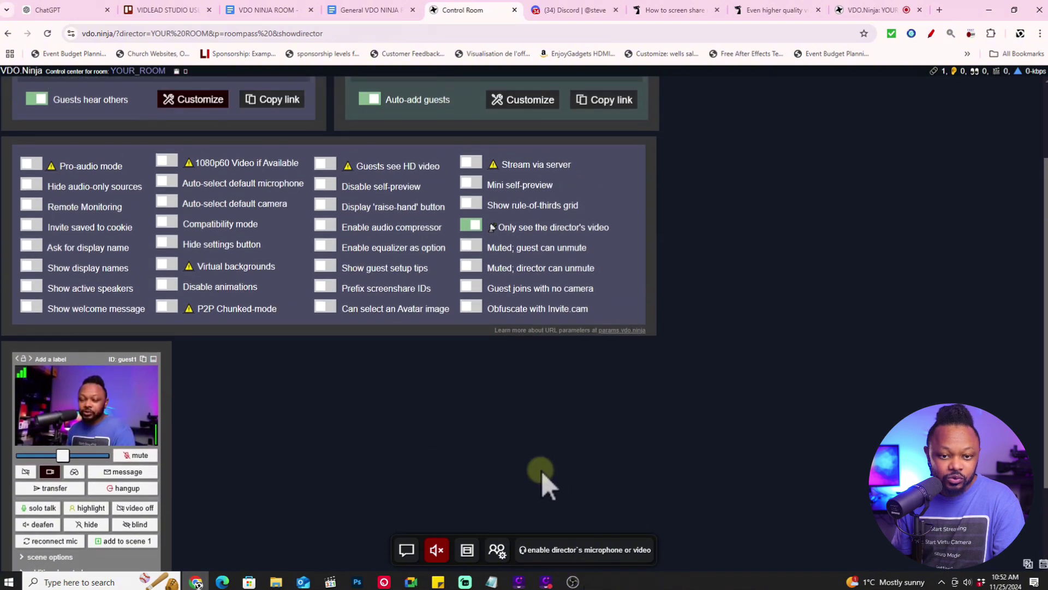
left_click(377, 10)
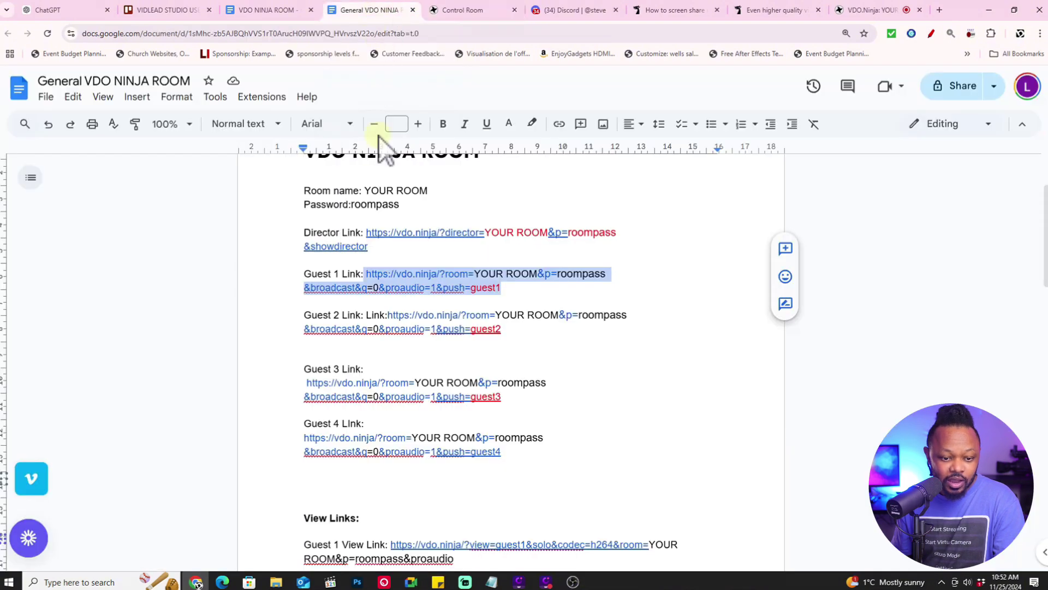
Copy the complete Guest 1 View Link from the room notes document
scroll(350, 262, "up", 1)
scroll(376, 251, "down", 1)
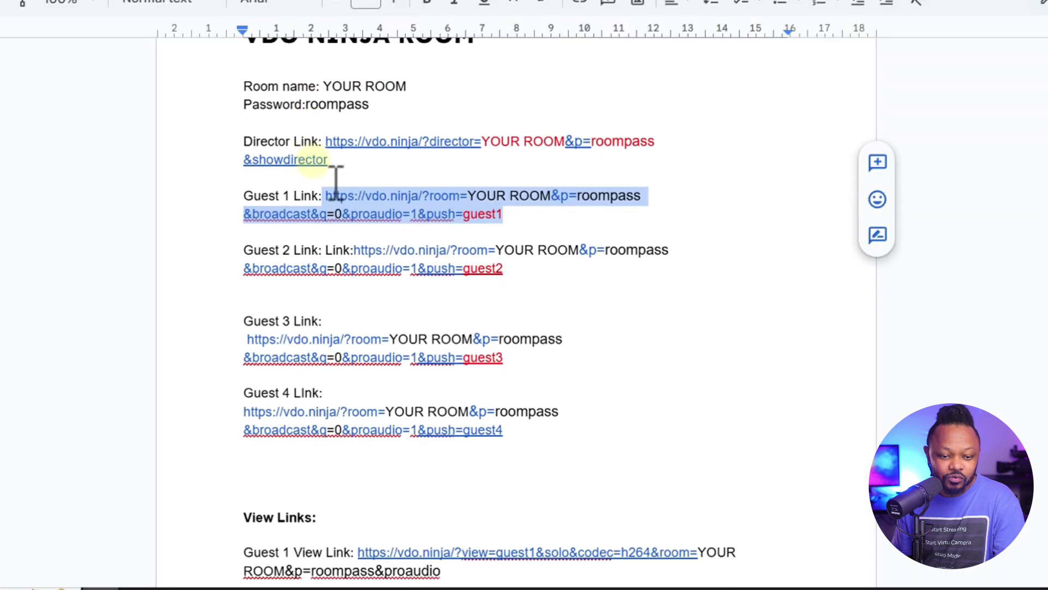
scroll(310, 164, "down", 1)
scroll(311, 198, "up", 1)
scroll(311, 202, "down", 1)
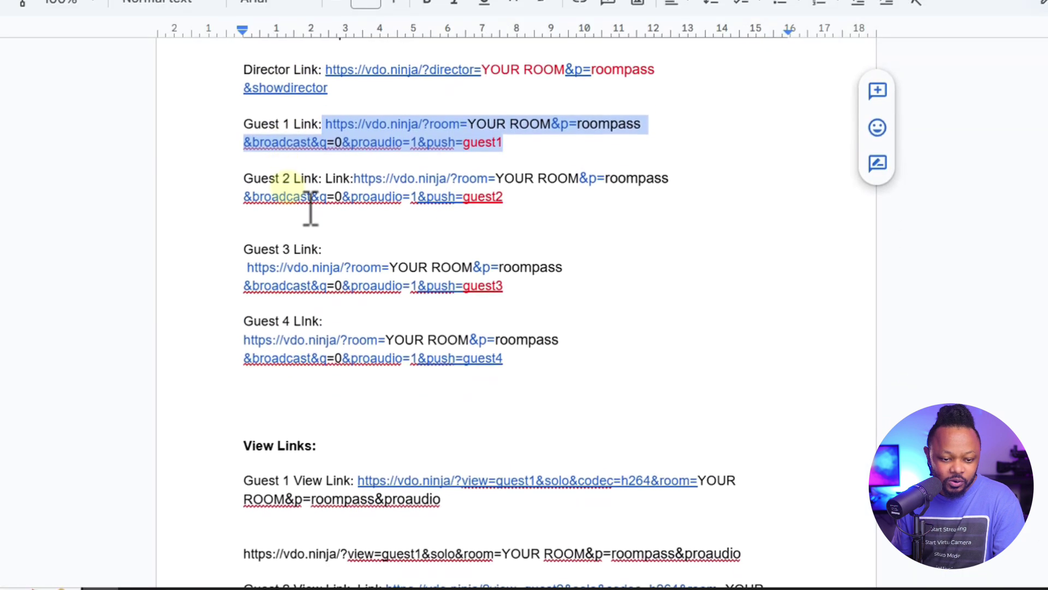
scroll(310, 207, "down", 5)
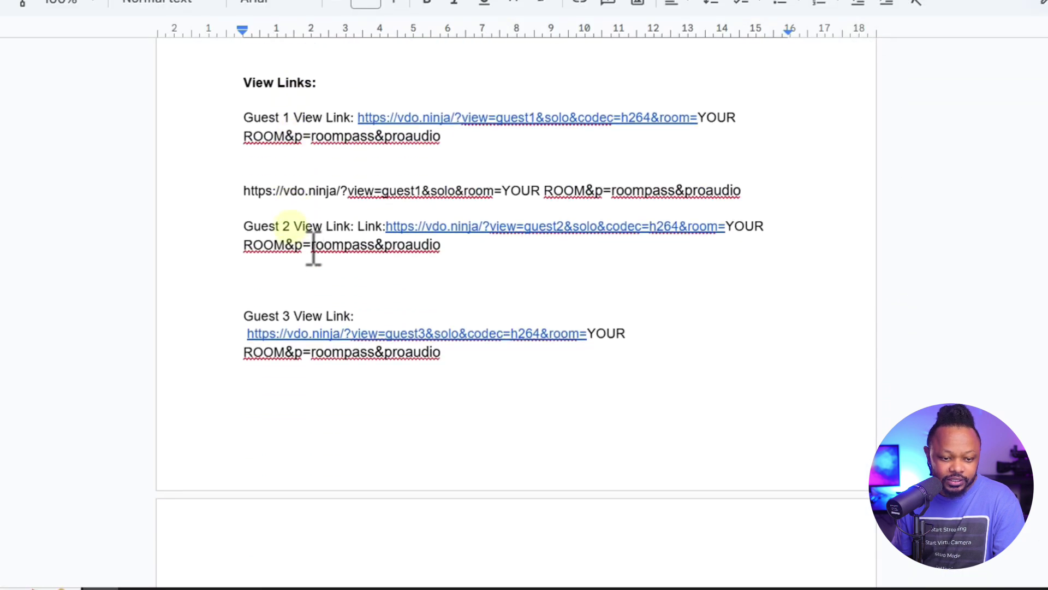
scroll(314, 218, "up", 1)
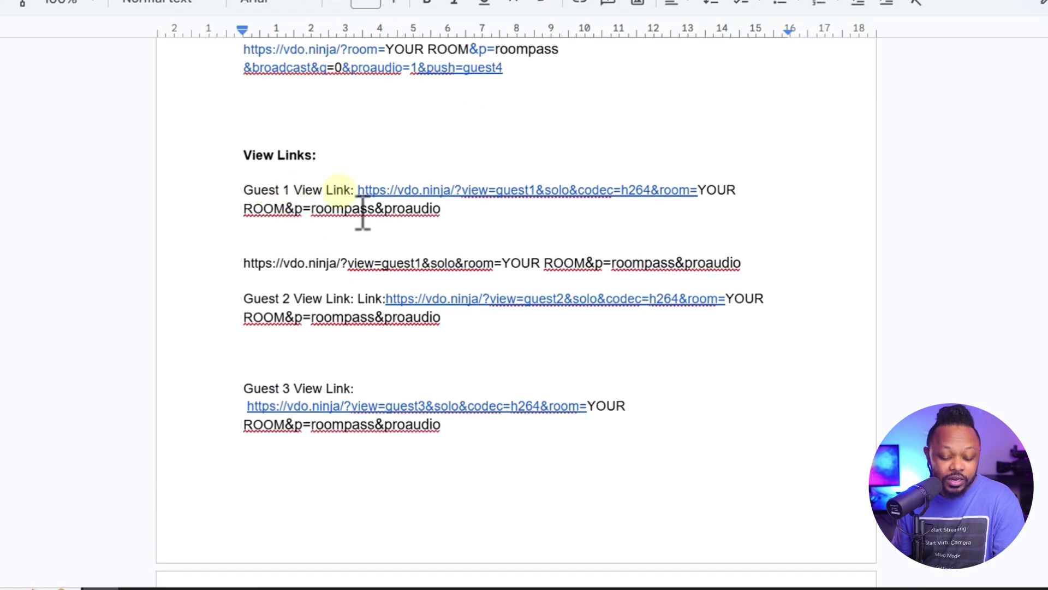
left_click_drag(397, 214, 438, 228)
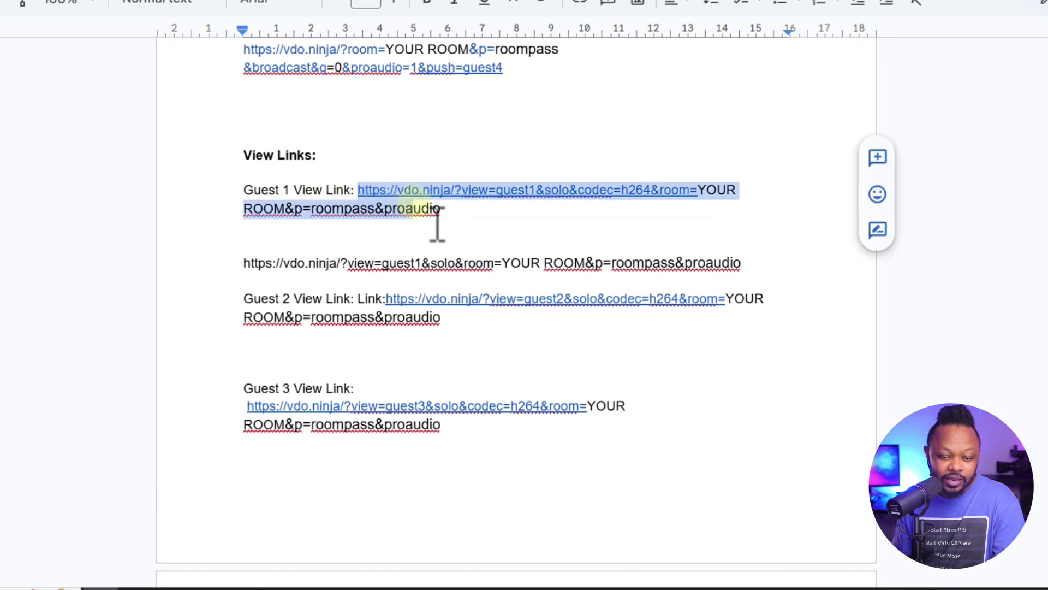
right_click(440, 210)
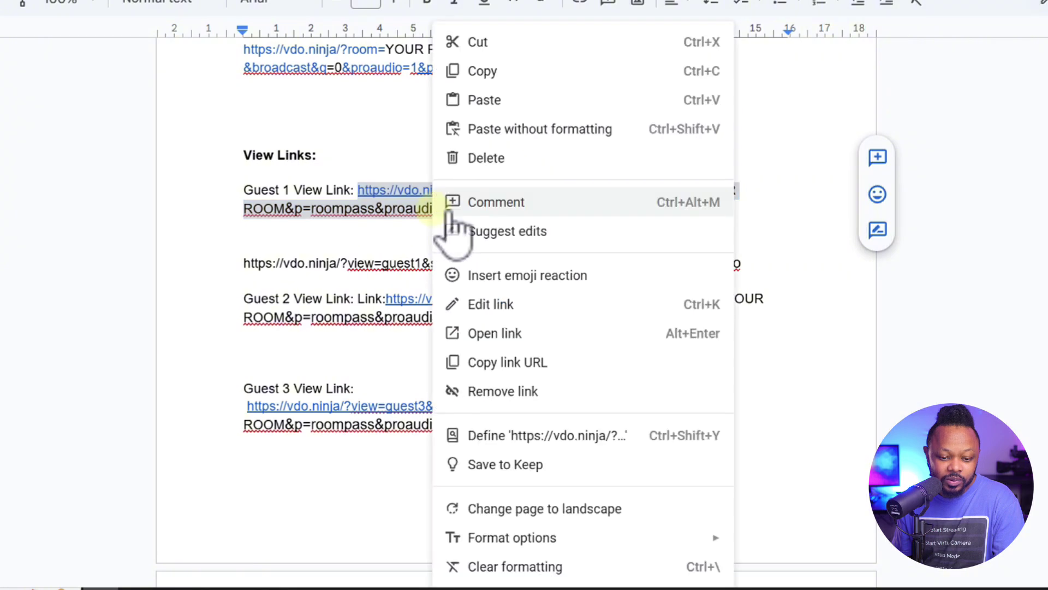
left_click(518, 72)
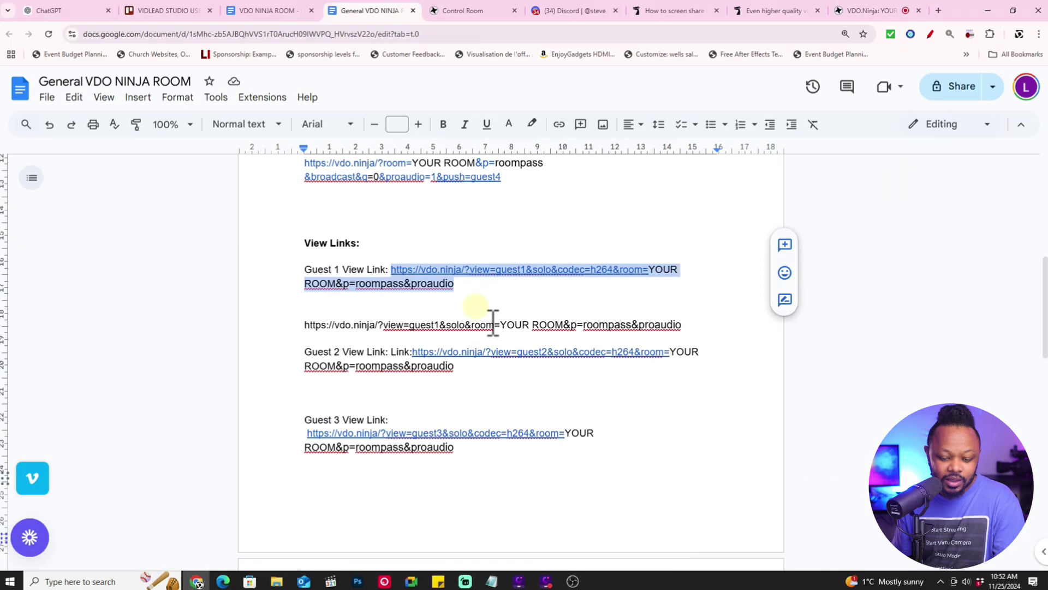
left_click(573, 580)
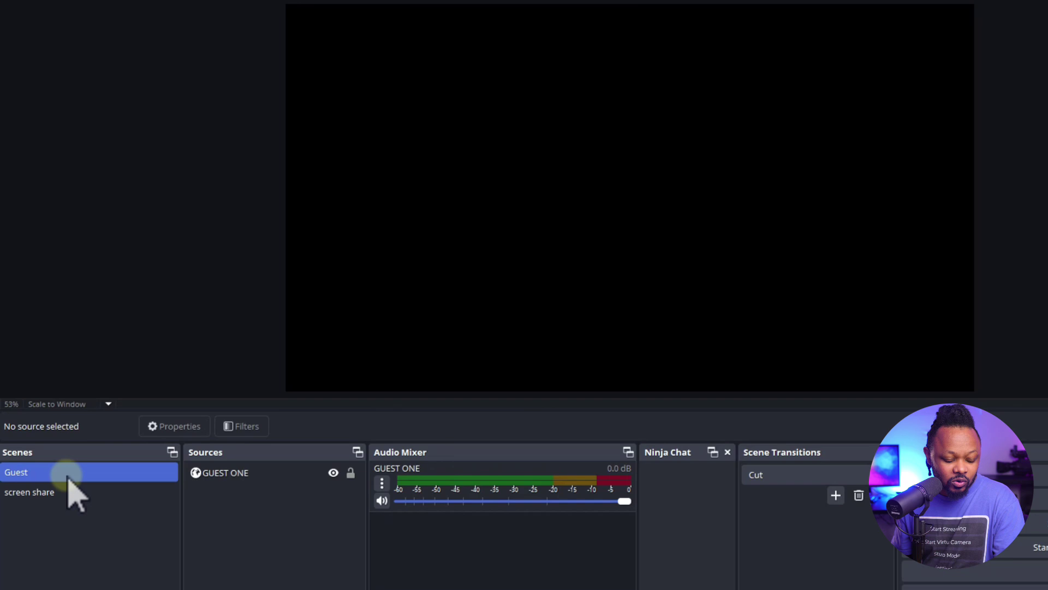
Rename the OBS Guest scene to 'Guest one'
right_click(55, 419)
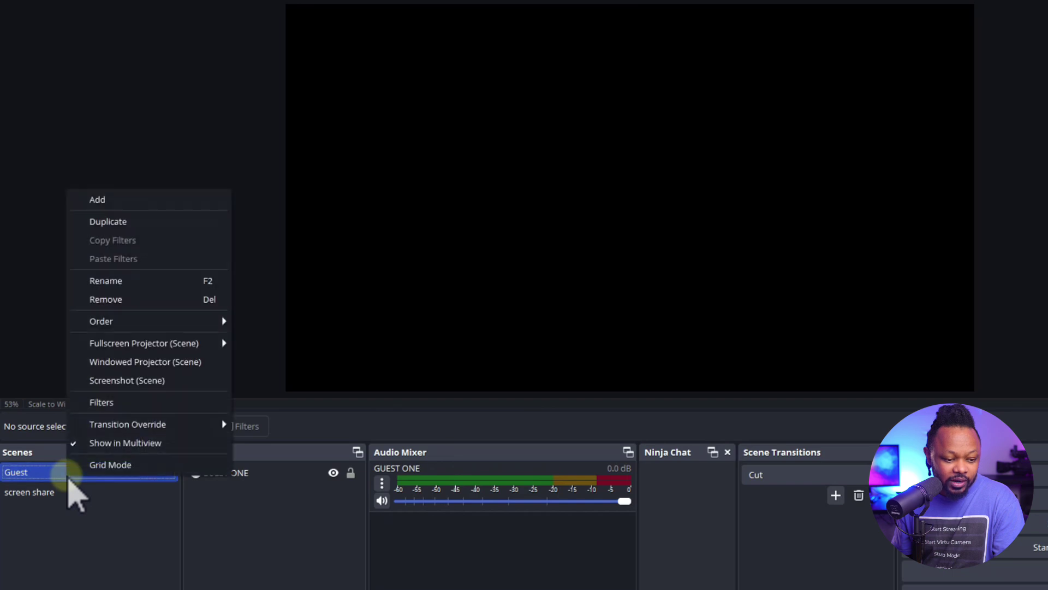
left_click(131, 280)
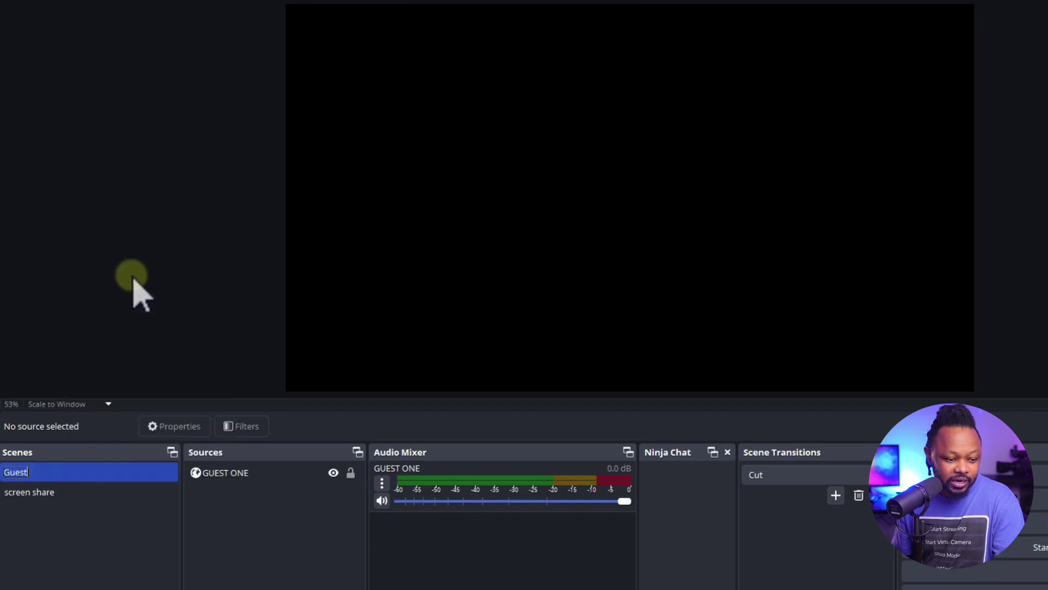
key("Return")
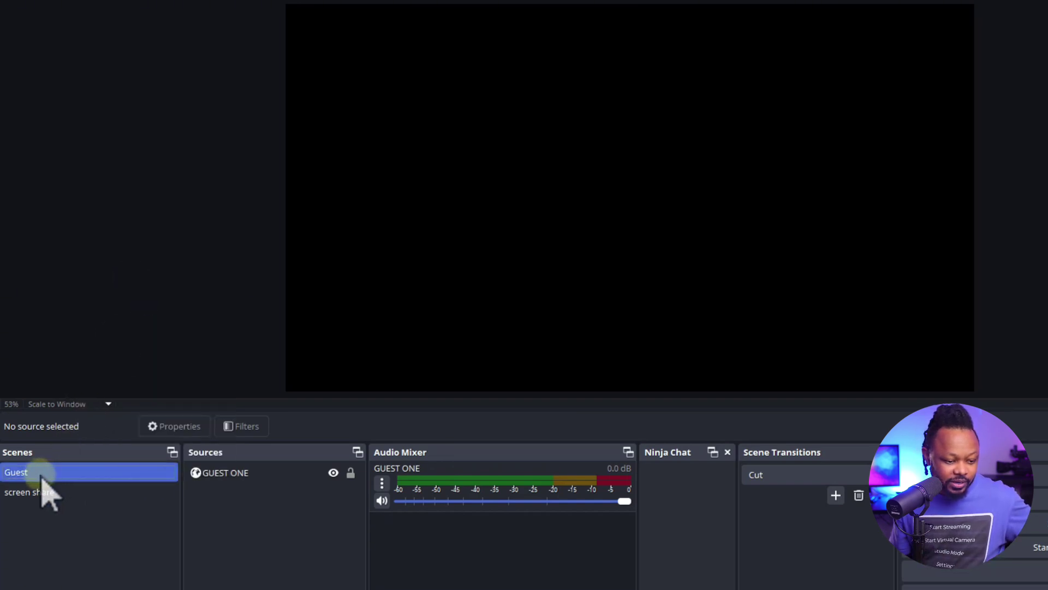
right_click(42, 474)
left_click(113, 280)
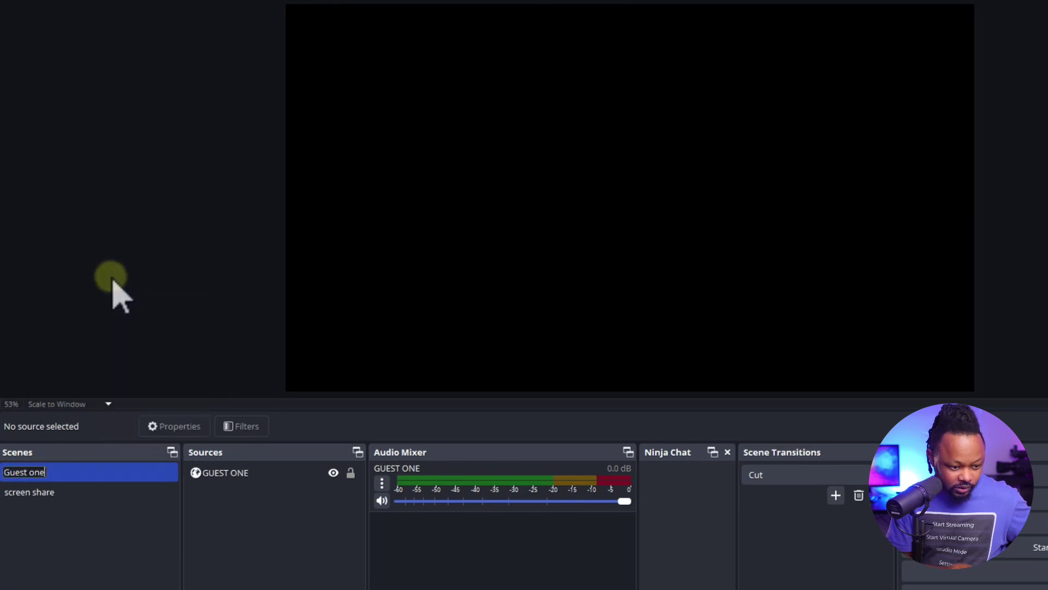
type("one")
Replace the GUEST ONE browser source URL (1920×1080) with the guest1 view link and apply it
left_click(258, 479)
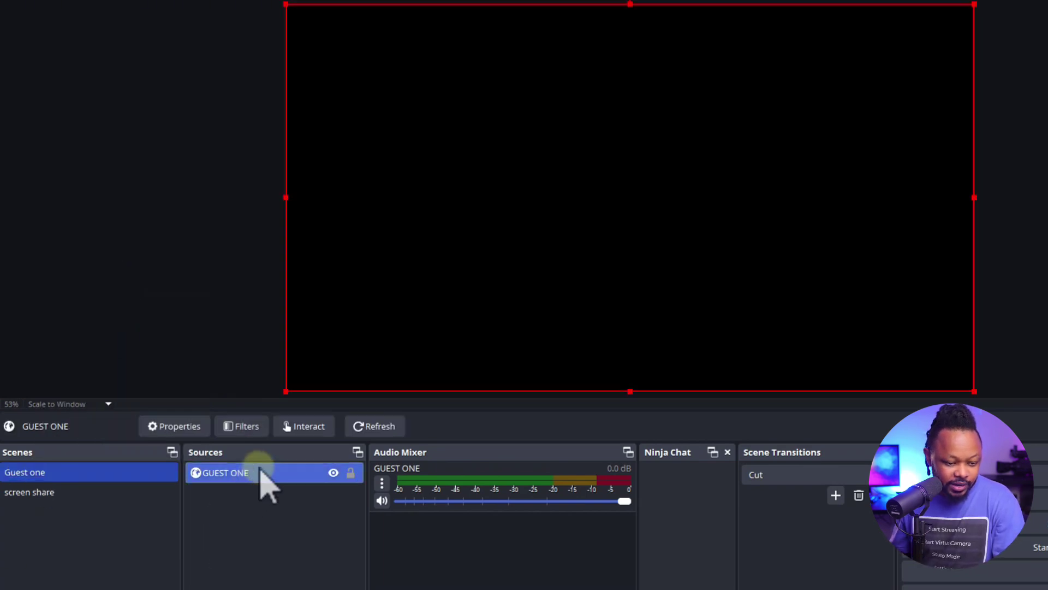
right_click(235, 475)
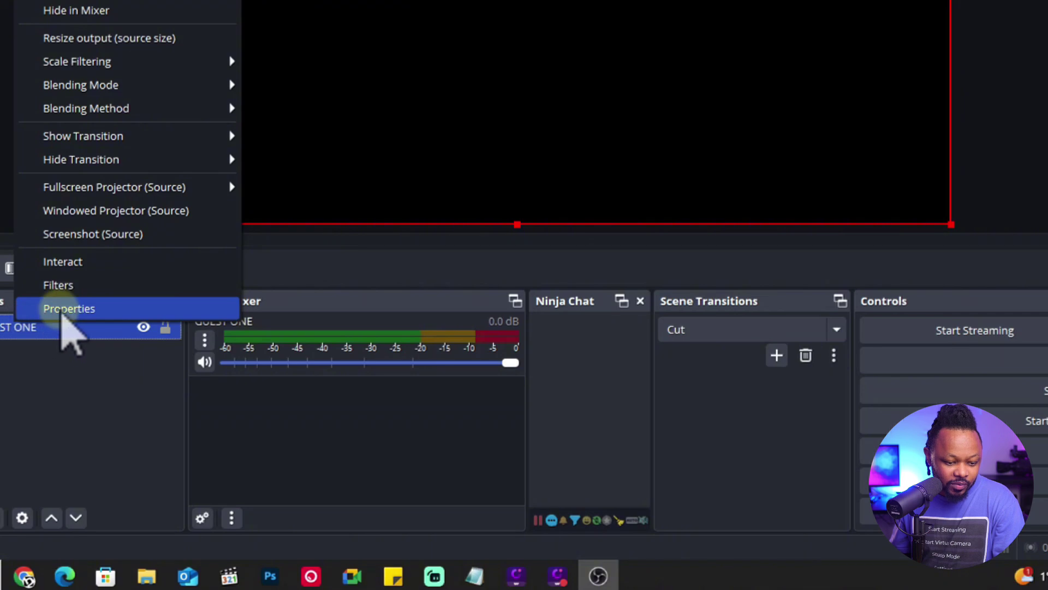
left_click(64, 309)
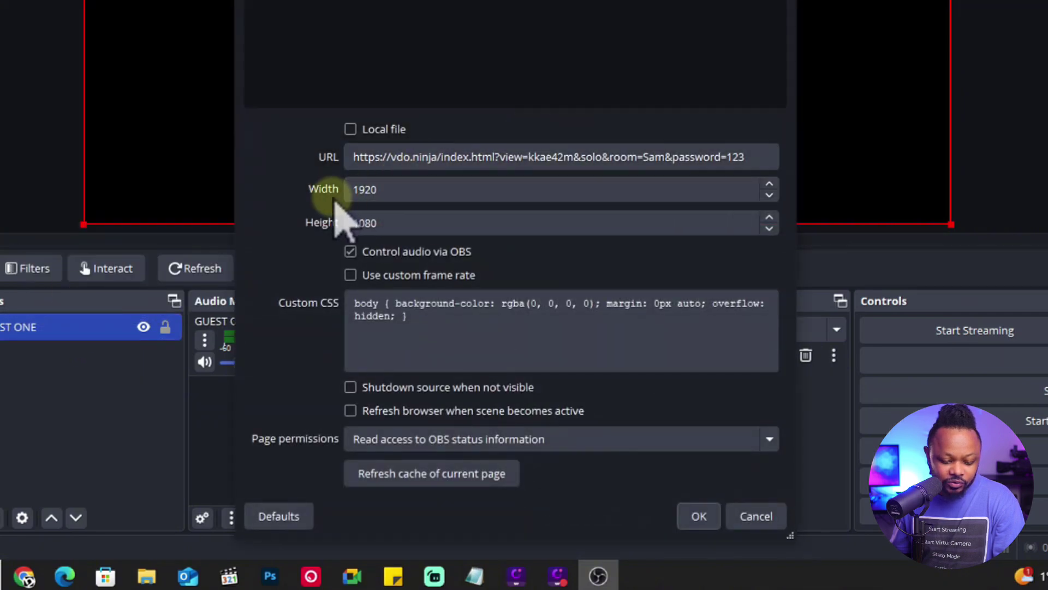
left_click(388, 189)
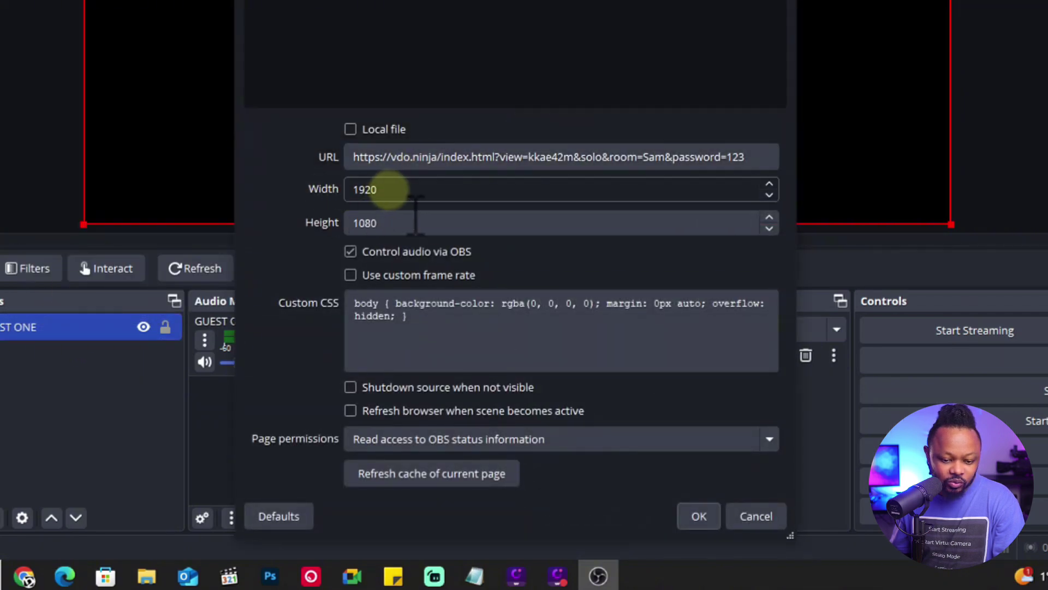
left_click(358, 223)
left_click(353, 251)
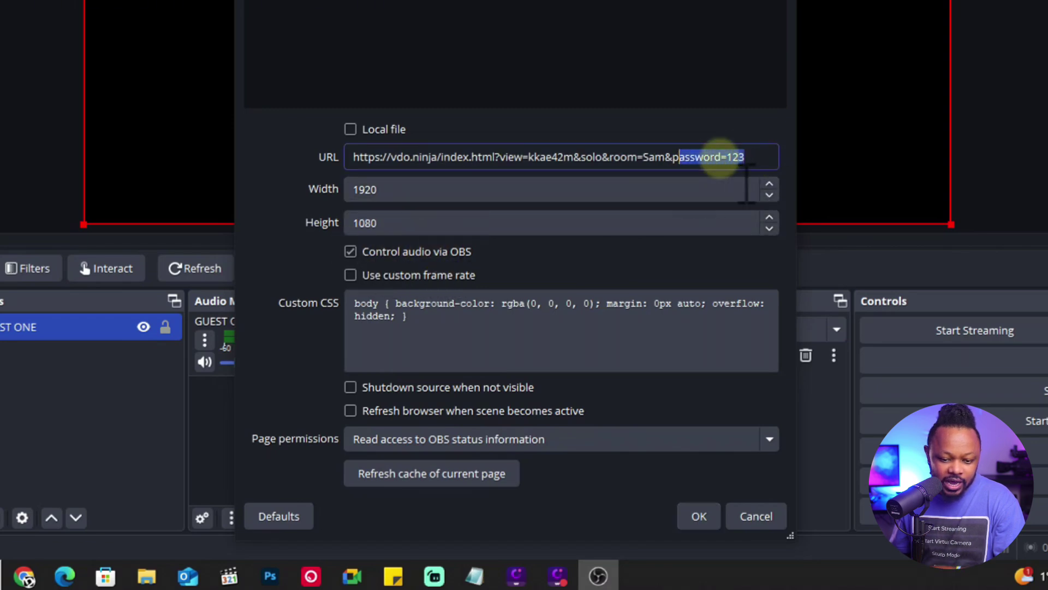
left_click_drag(720, 158, 360, 158)
key("BackSpace")
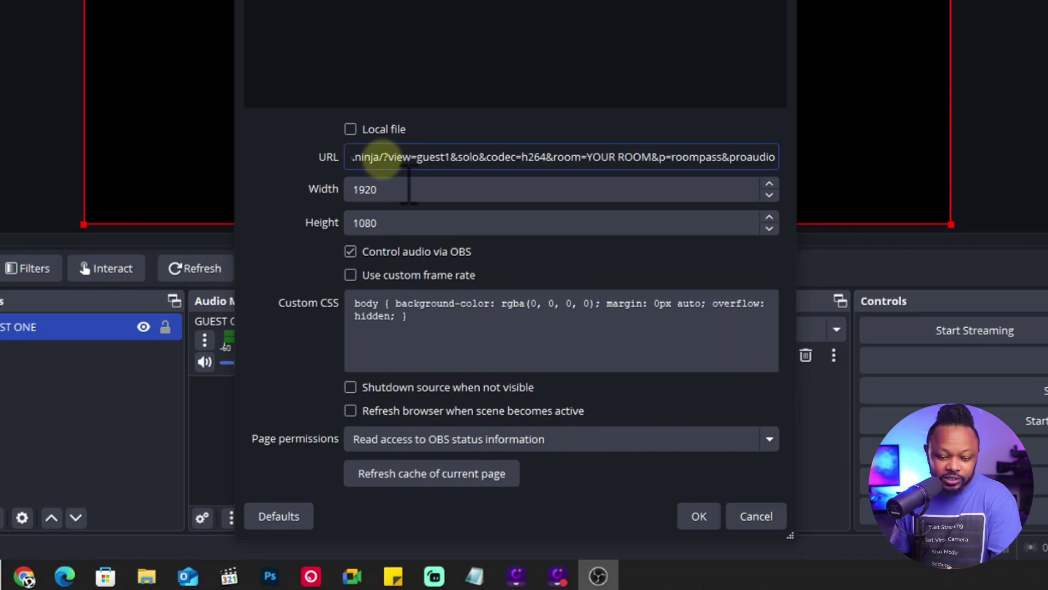
left_click(719, 516)
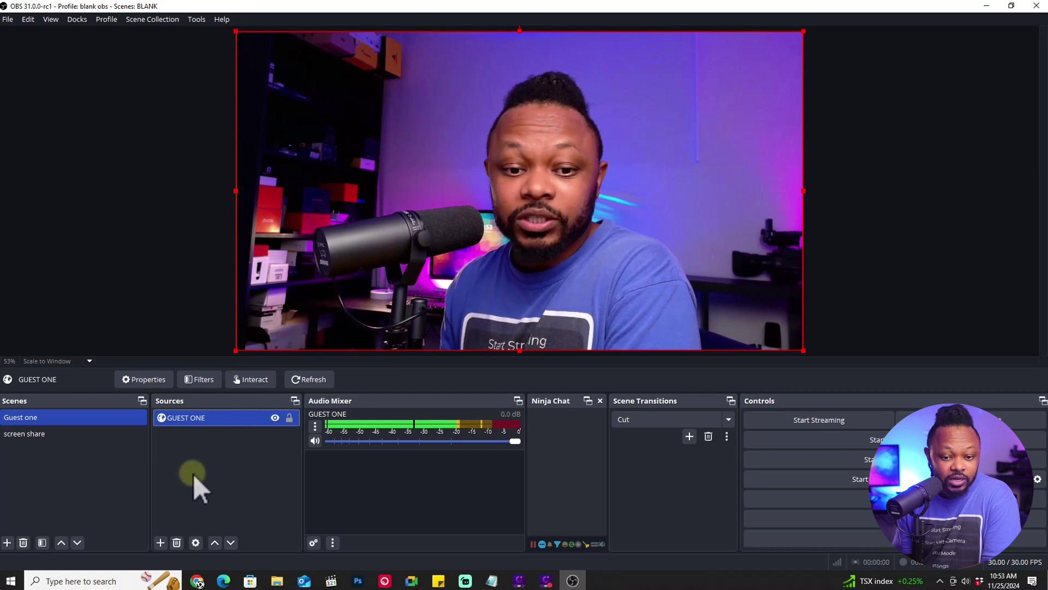
left_click(198, 581)
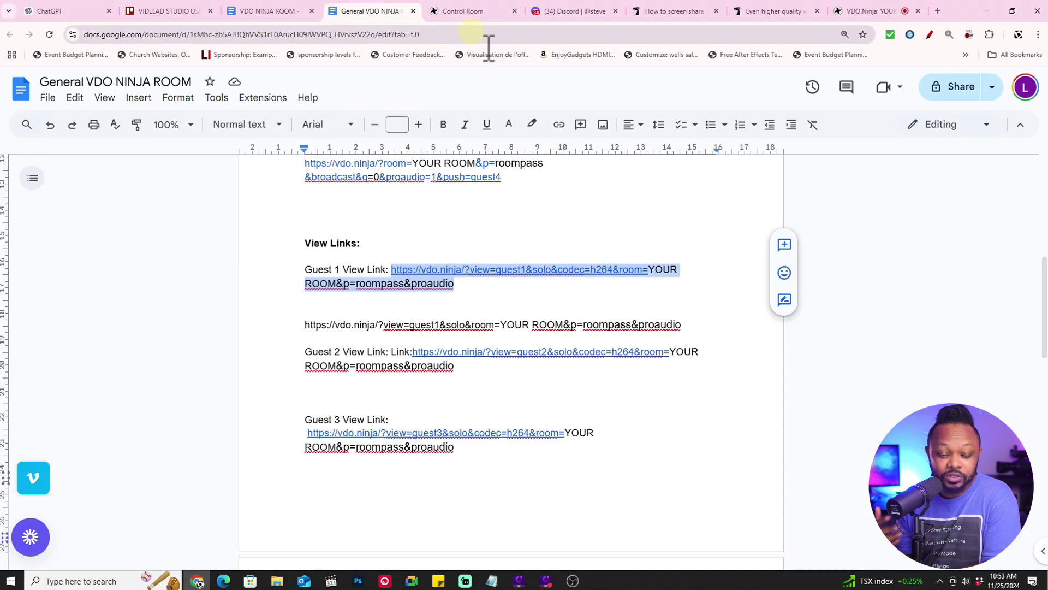
Shrink and reposition the OBS window, then return to the VDO.Ninja tab and hang up the call
left_click(574, 580)
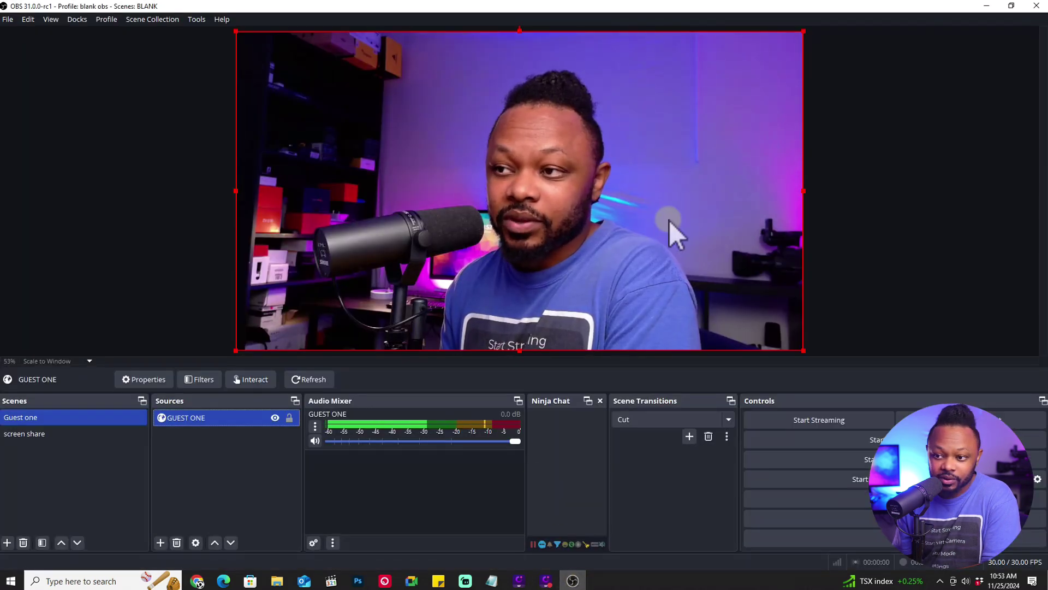
left_click(1011, 5)
left_click_drag(405, 9, 415, 9)
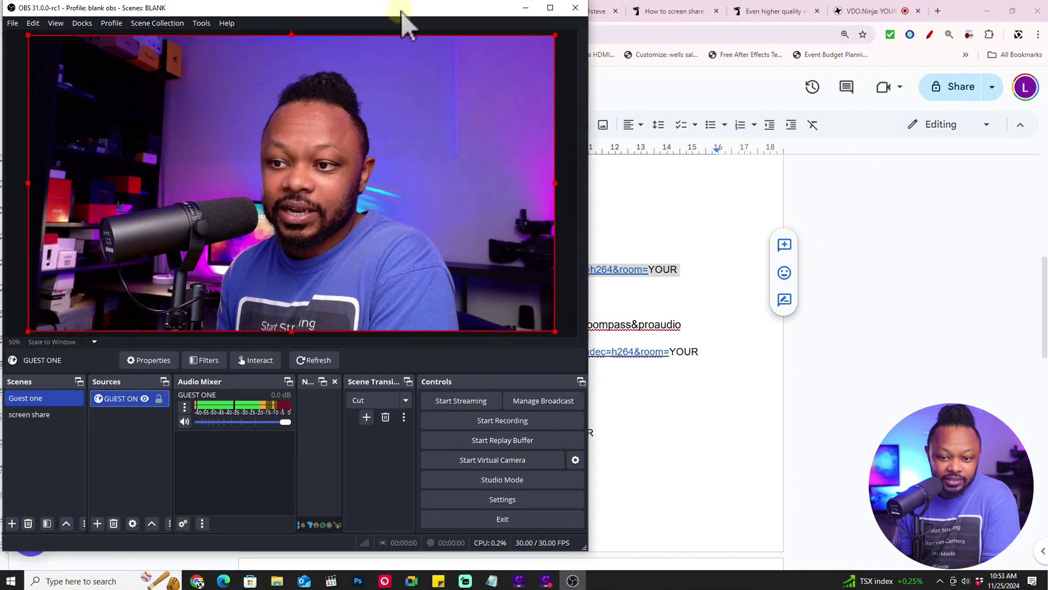
left_click(886, 10)
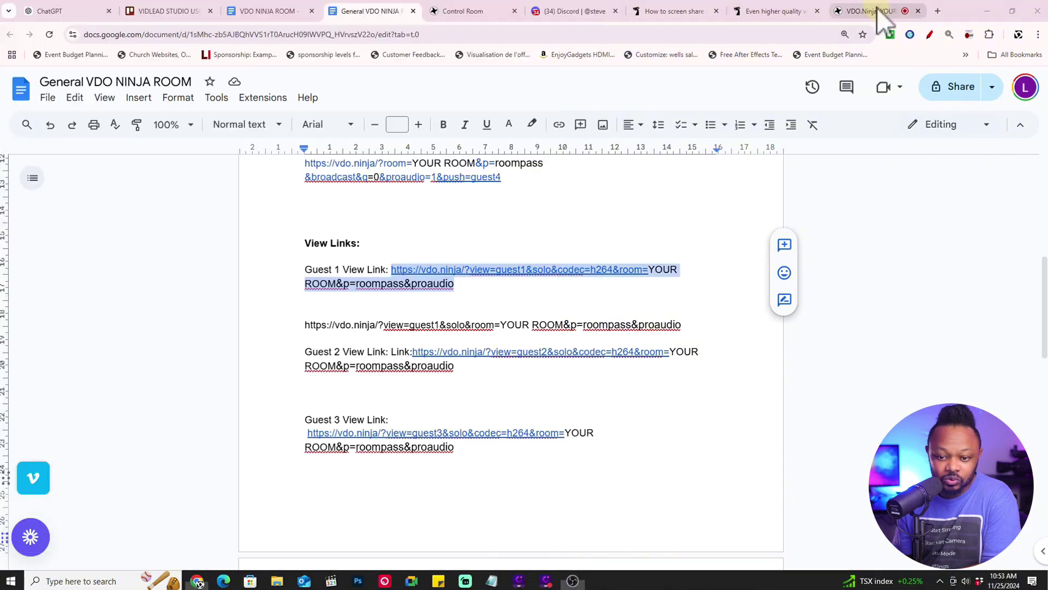
left_click(620, 550)
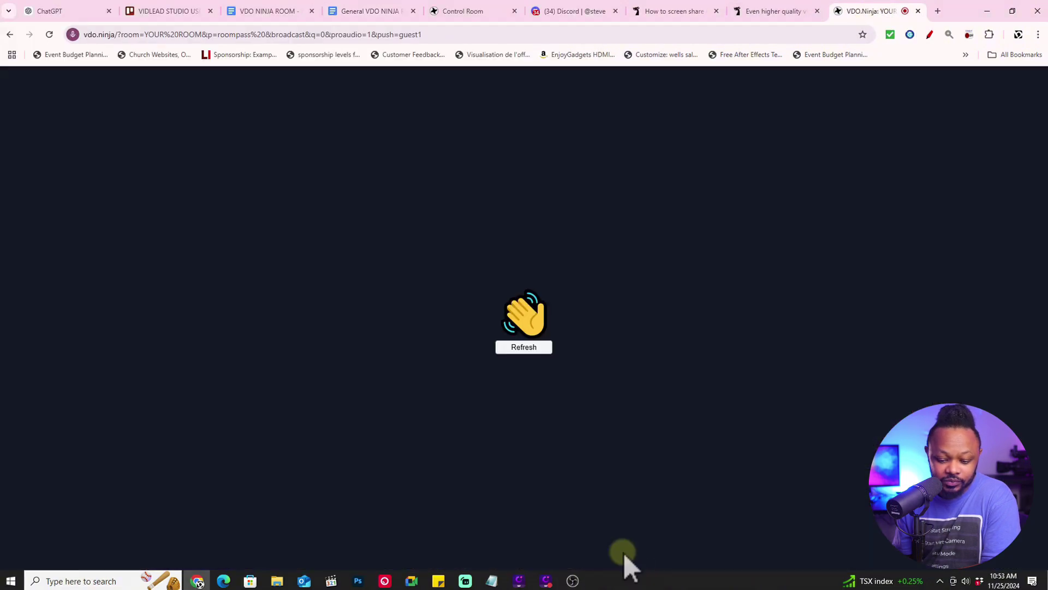
Close the finished VDO.Ninja tab and go back to the General VDO NINJA ROOM document
left_click(917, 10)
left_click(572, 581)
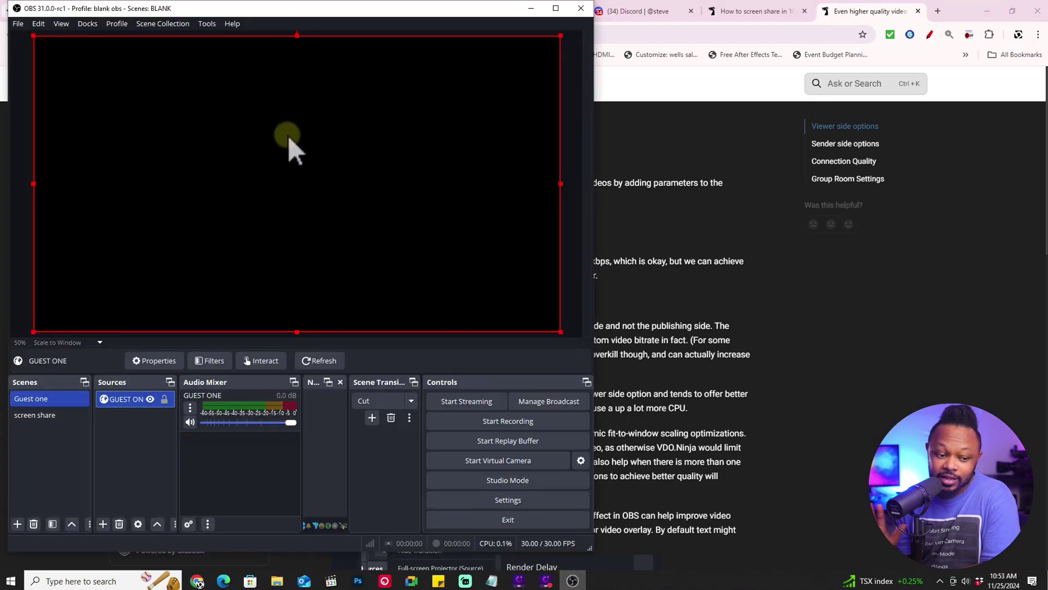
left_click(530, 9)
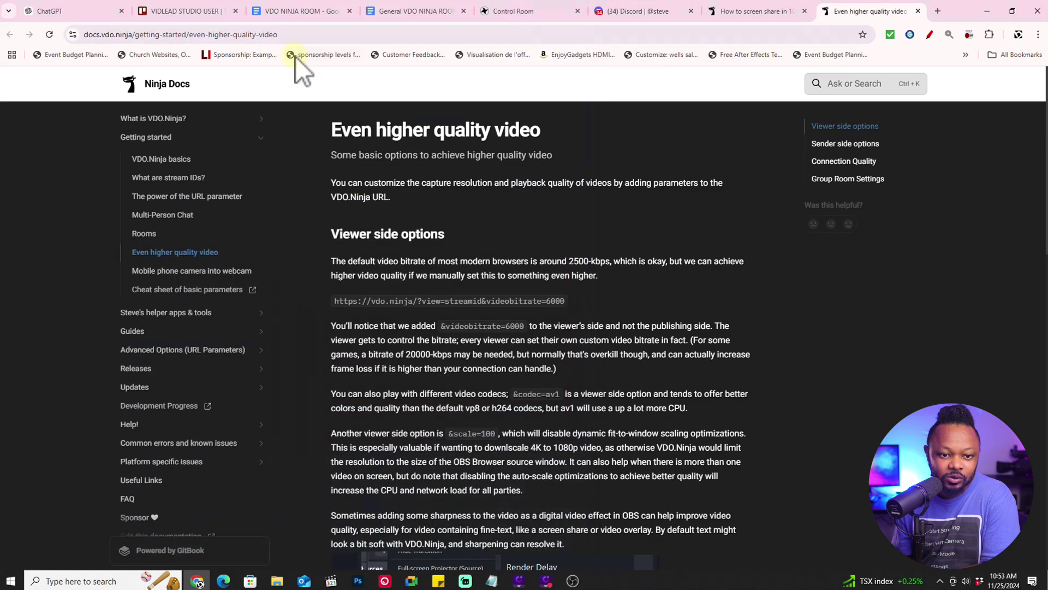
left_click(390, 10)
scroll(405, 273, "up", 6)
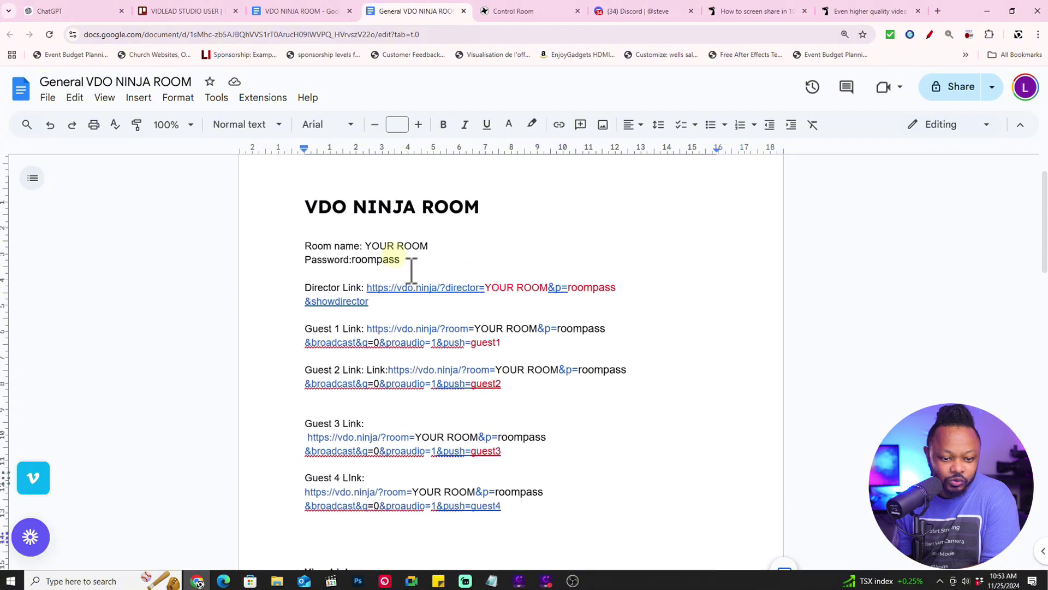
scroll(394, 295, "down", 2)
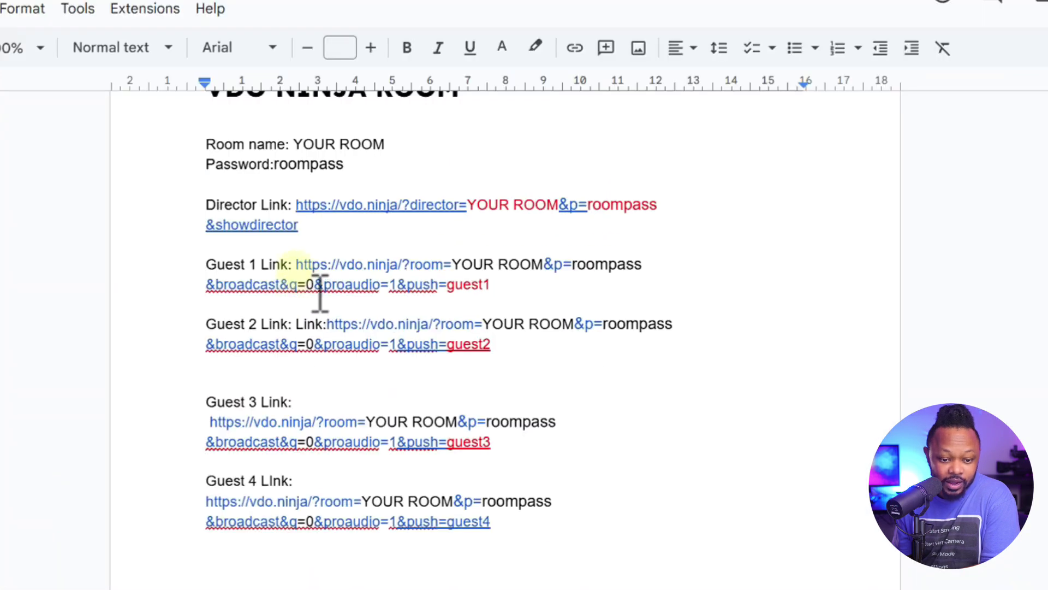
Copy the Guest 1 link from the doc and load it in a new browser tab
left_click(296, 264)
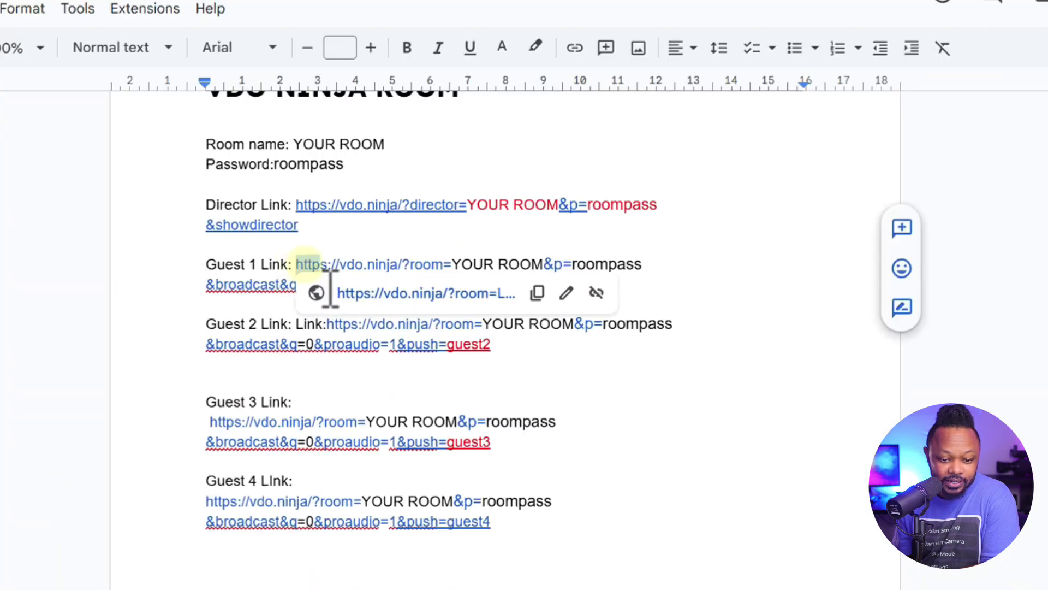
left_click_drag(296, 264, 434, 289)
right_click(497, 306)
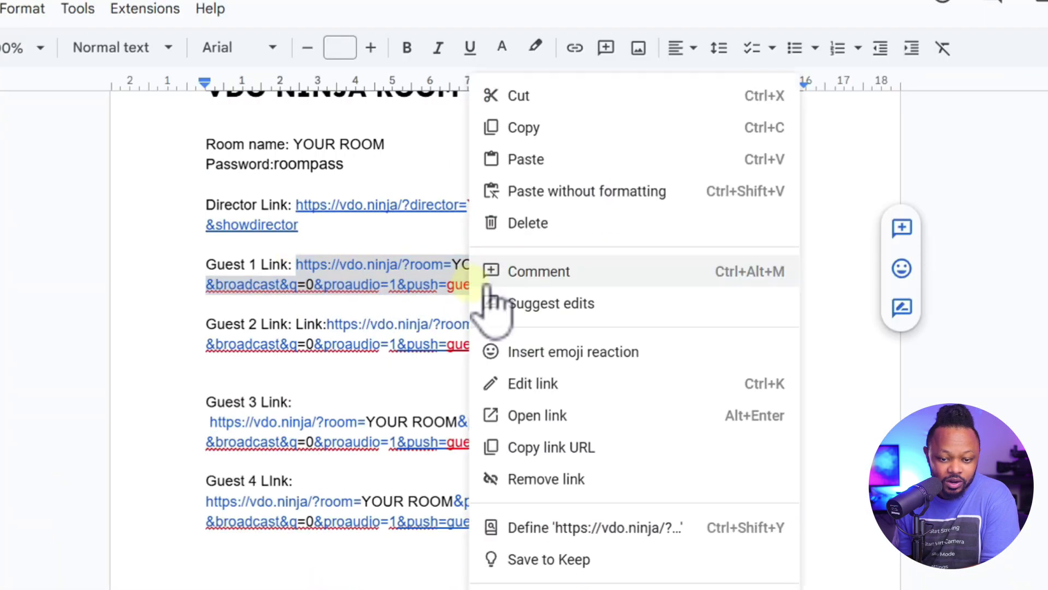
left_click(554, 137)
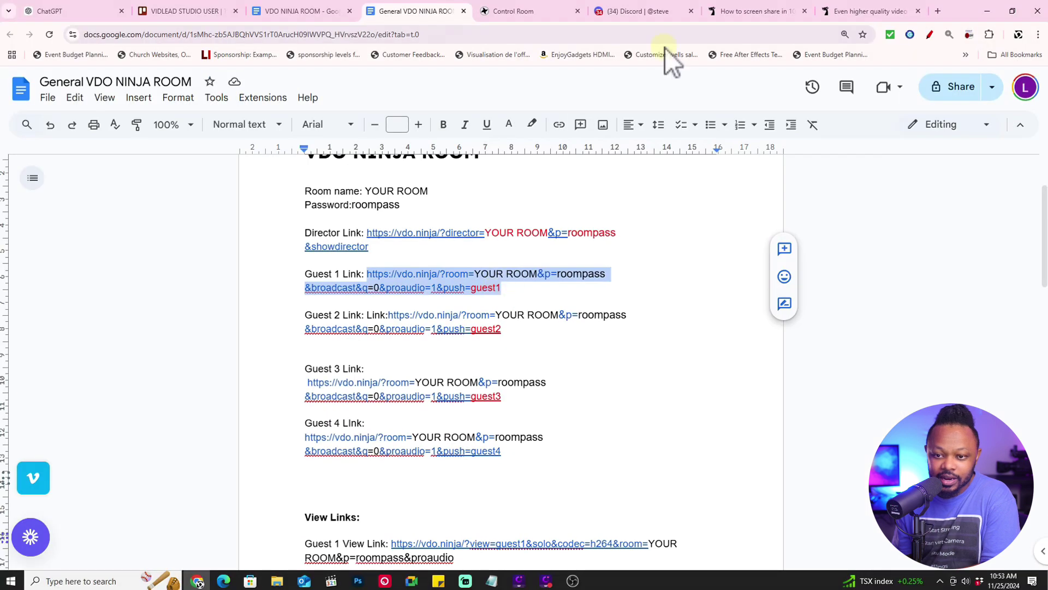
left_click(859, 11)
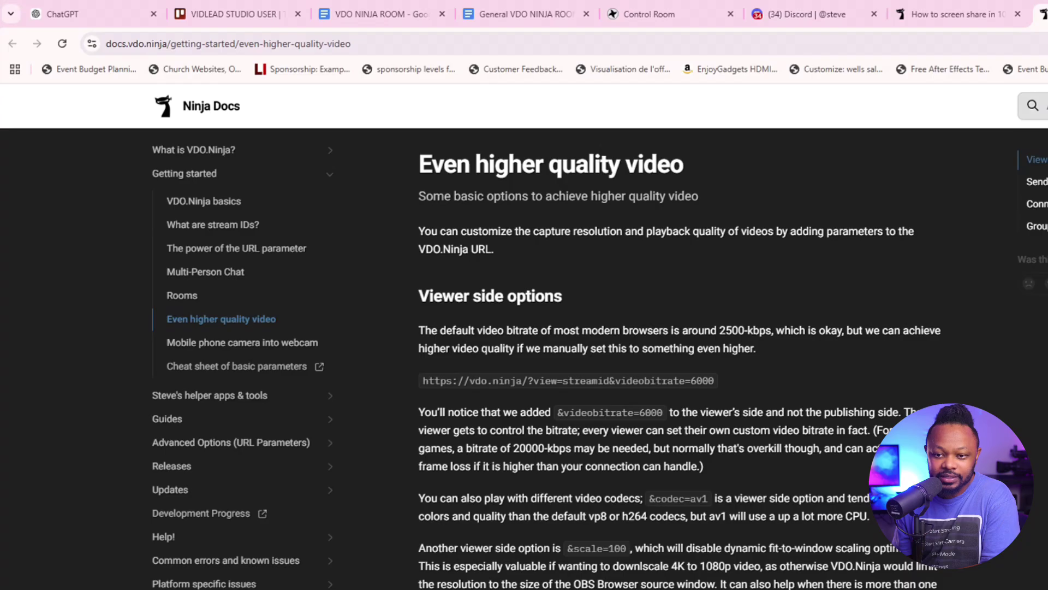
left_click(938, 10)
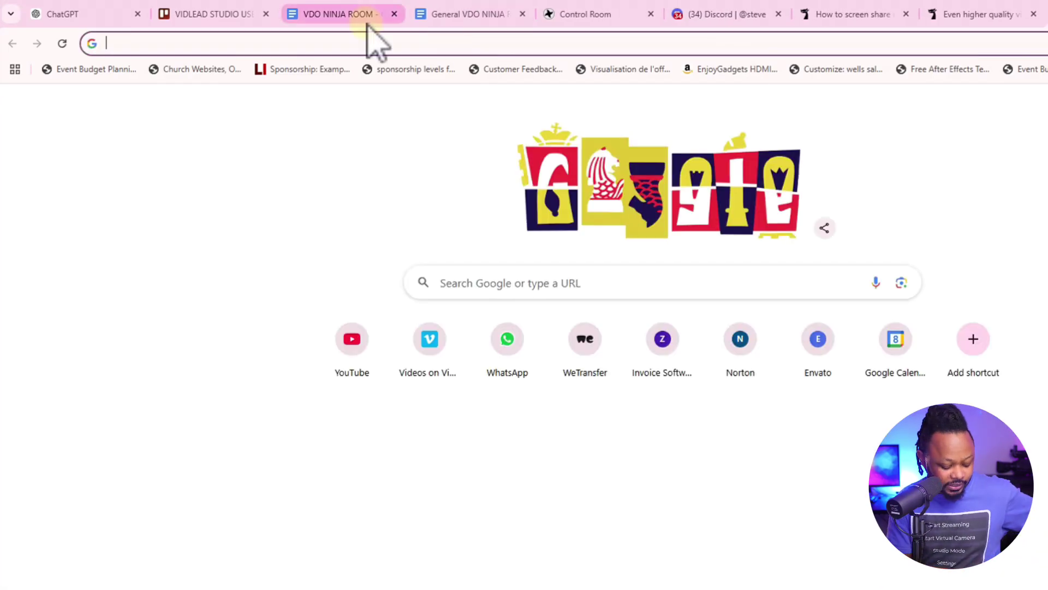
key("ctrl+v")
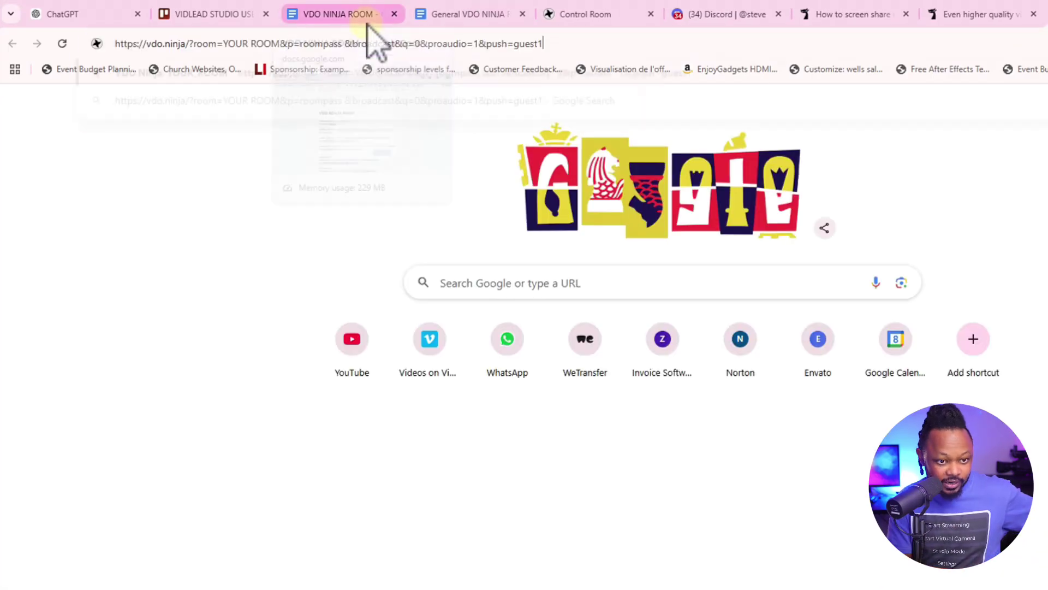
key("Return")
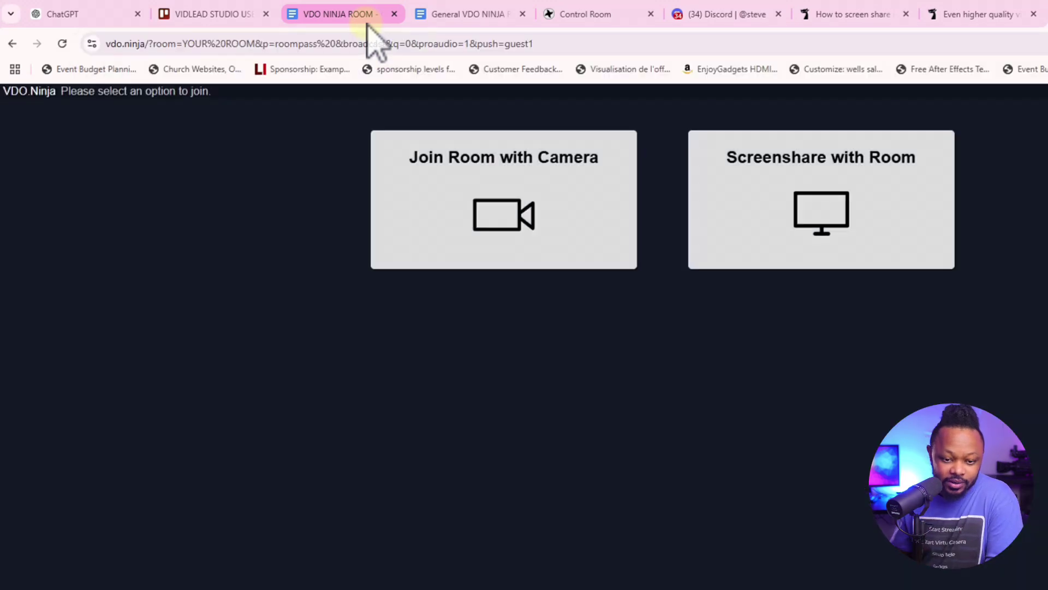
Join the room with the current camera as video source and start sending it
key("alt+Tab")
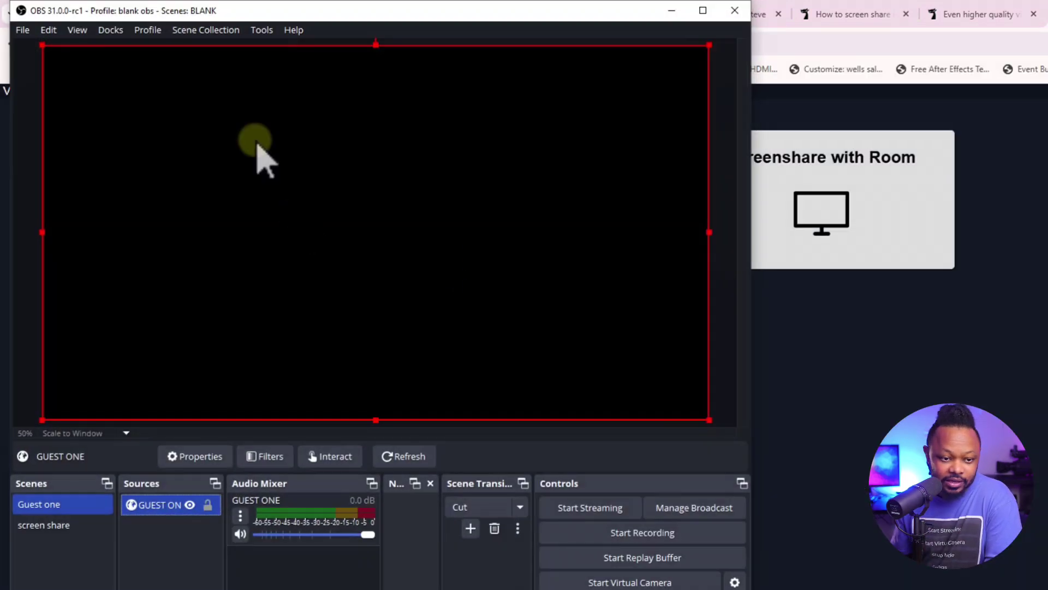
left_click(671, 10)
left_click(465, 264)
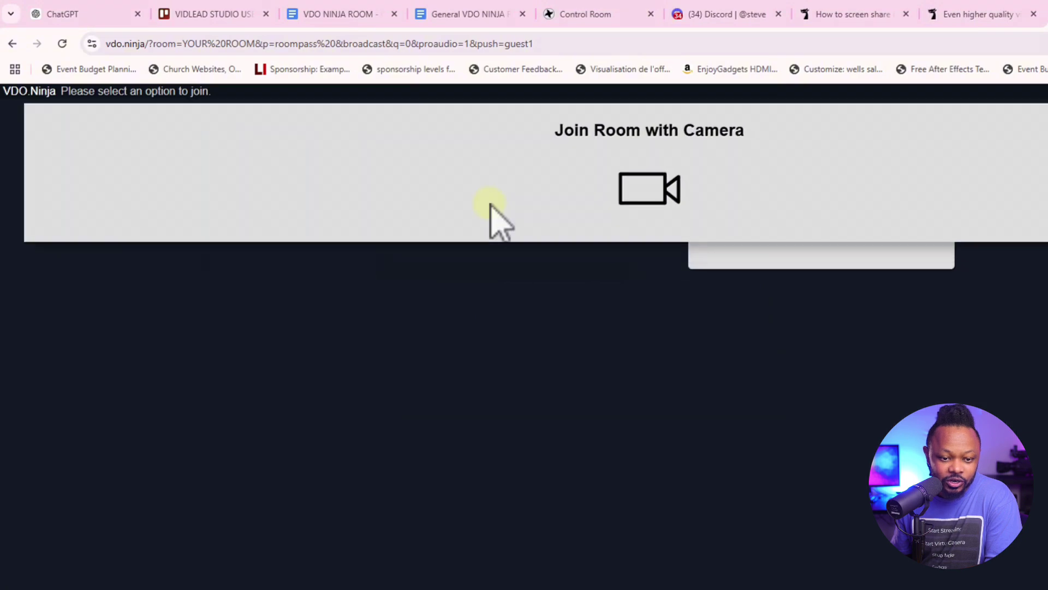
left_click(652, 413)
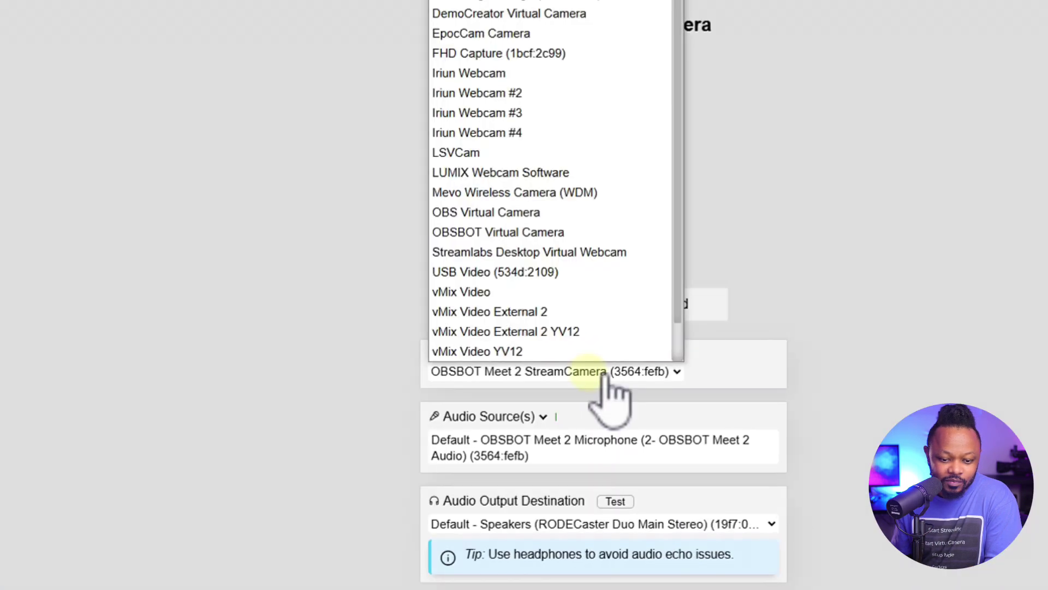
left_click(607, 375)
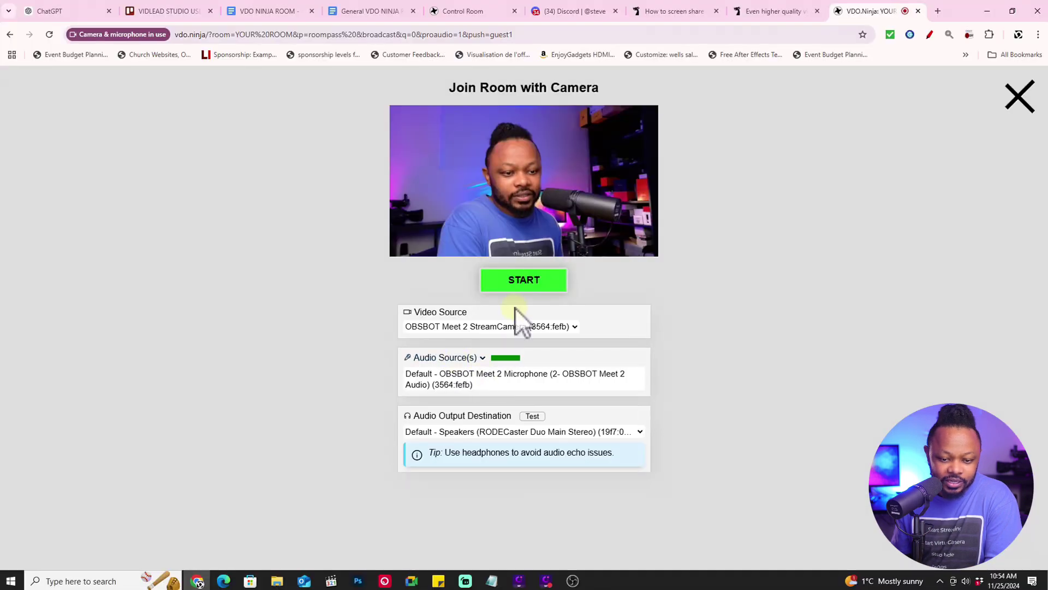
left_click(524, 280)
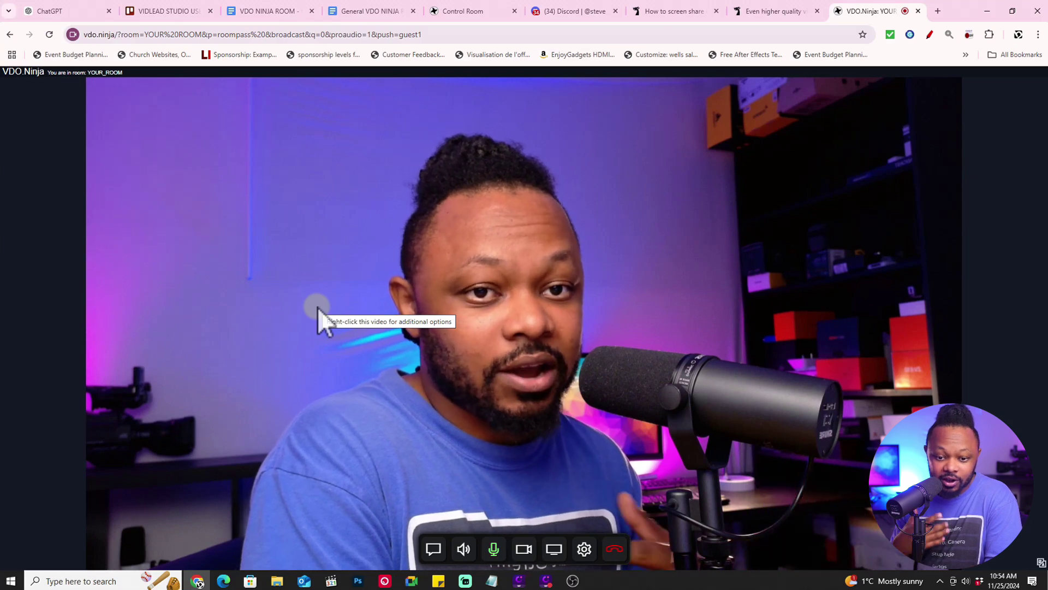
Check the Guest one preview showing the live camera, then select the screen share scene
left_click(572, 580)
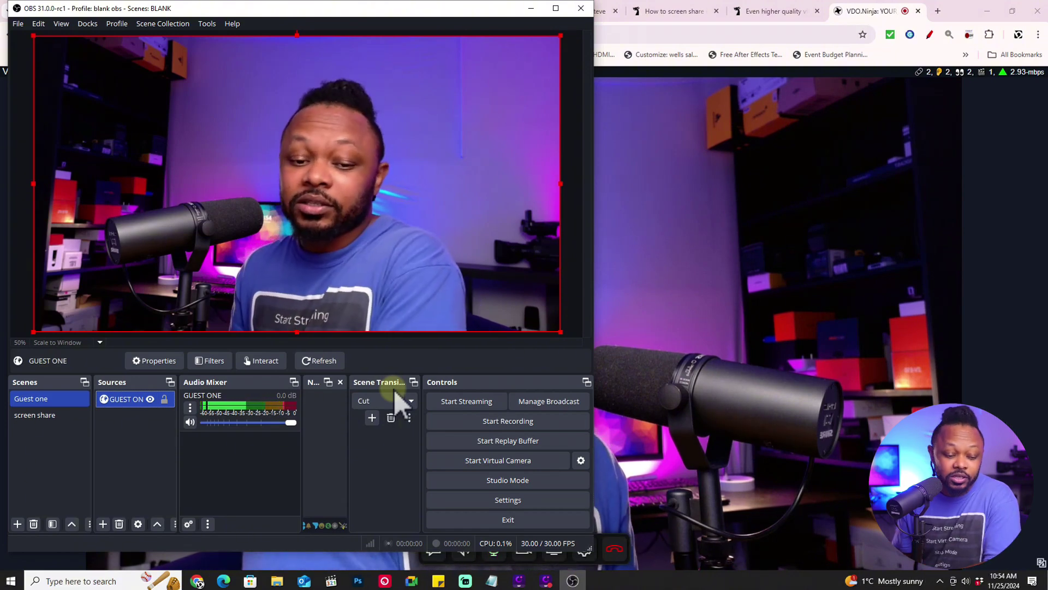
left_click_drag(221, 7, 283, 16)
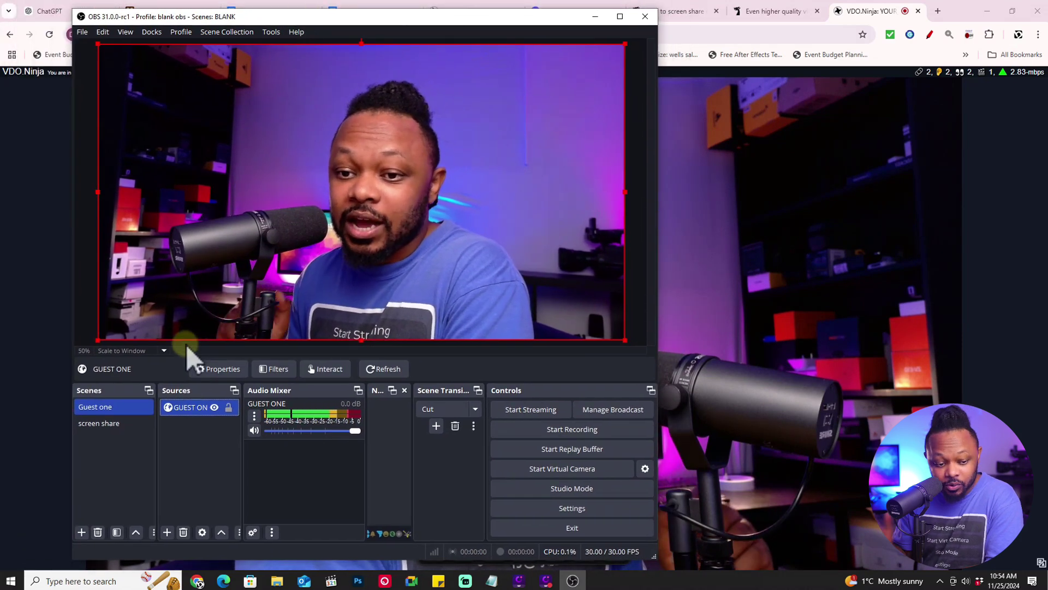
left_click(115, 423)
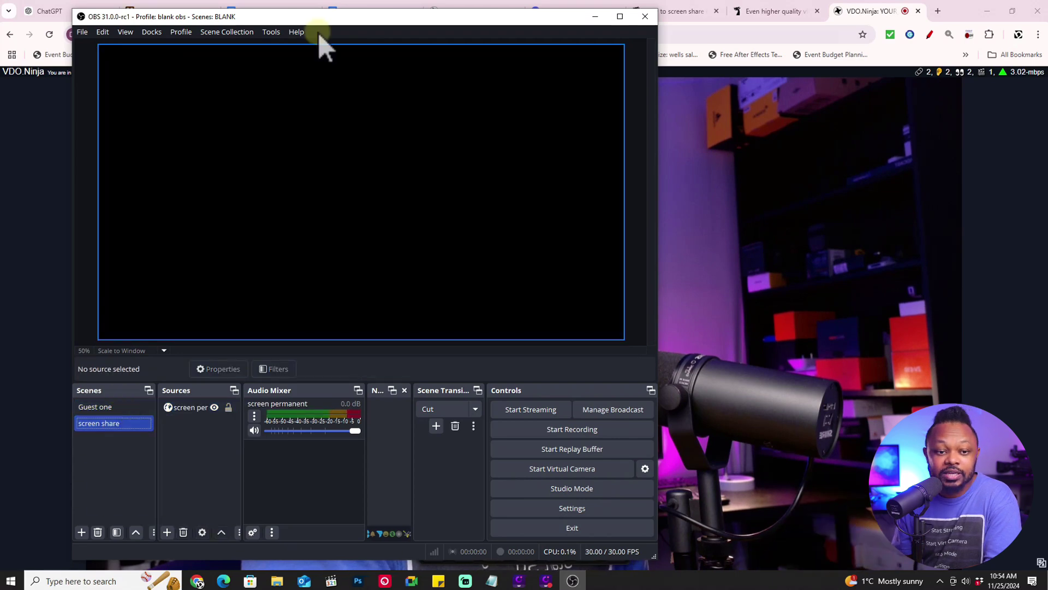
left_click_drag(404, 18, 375, 14)
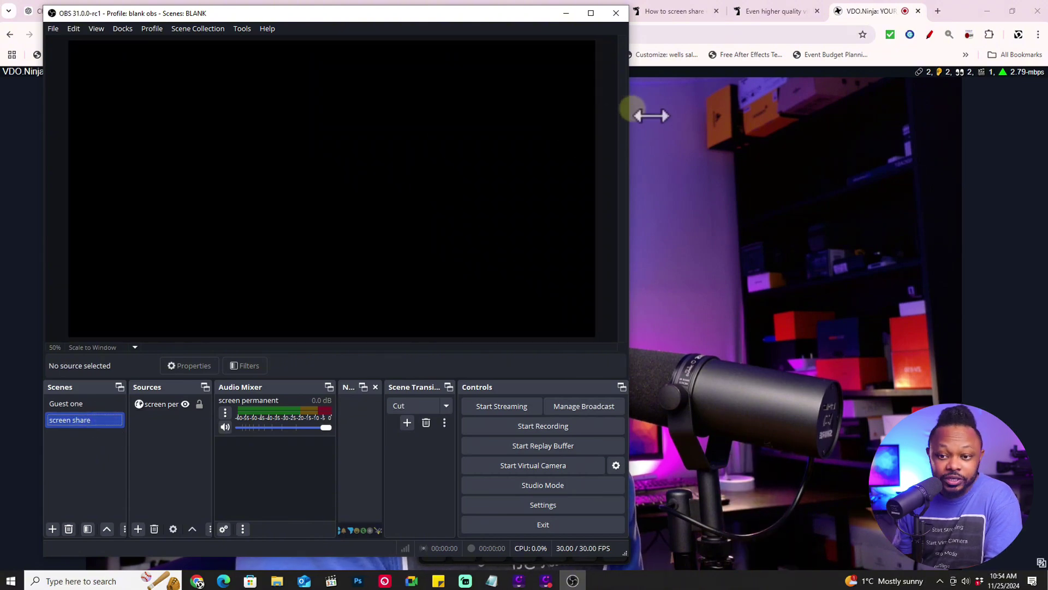
left_click(689, 120)
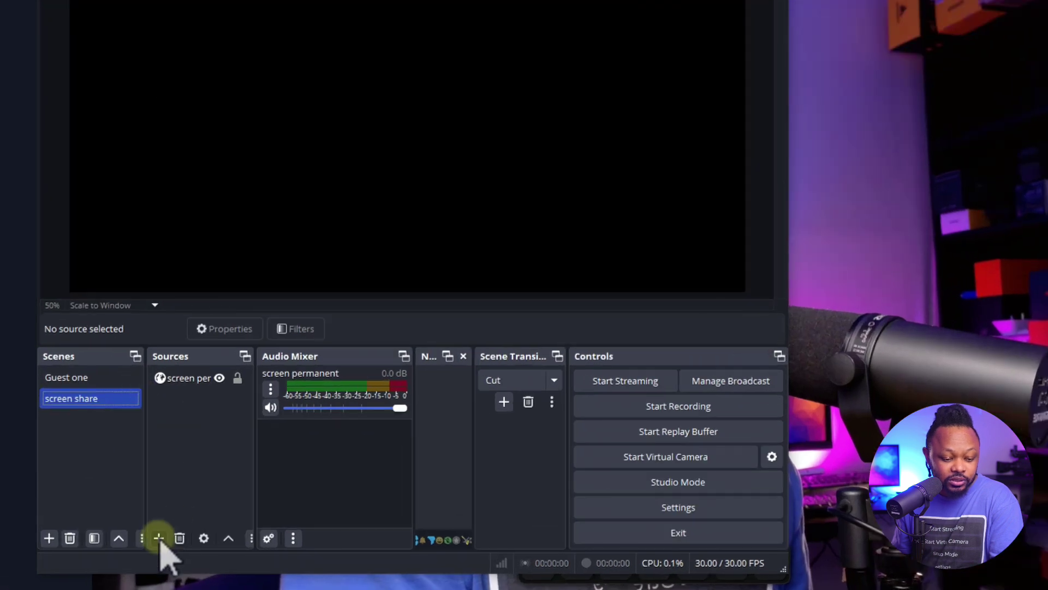
Rename the screen share scene to 'screen share GUEST ONE'
left_click(138, 528)
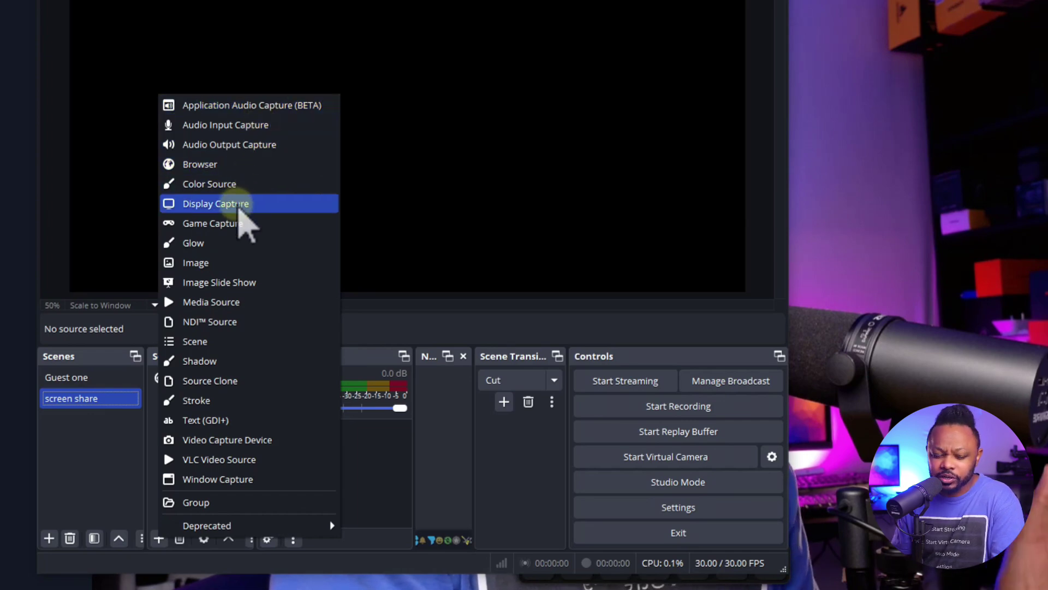
left_click(90, 400)
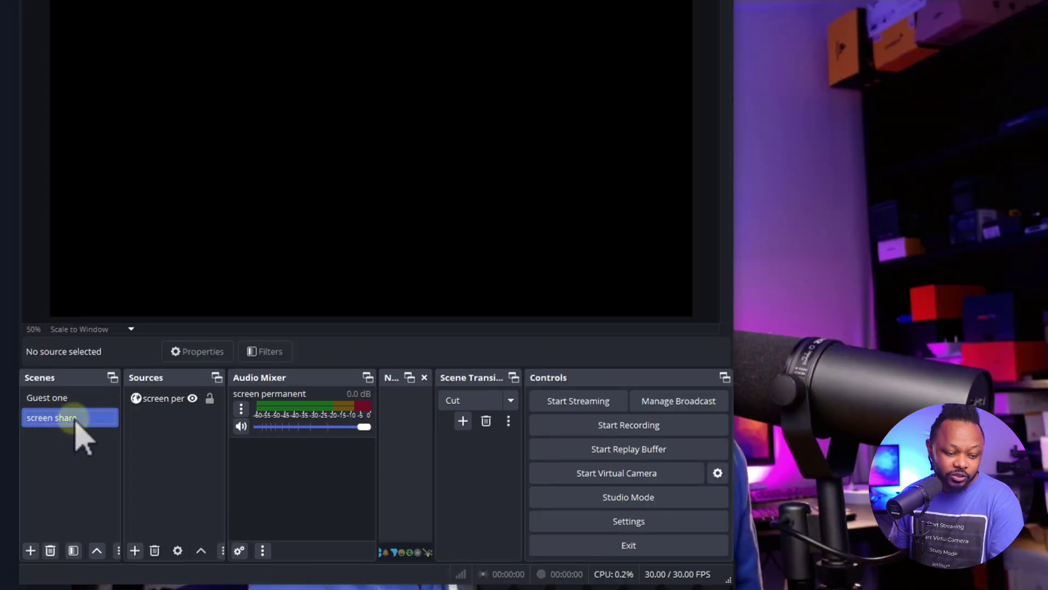
right_click(83, 420)
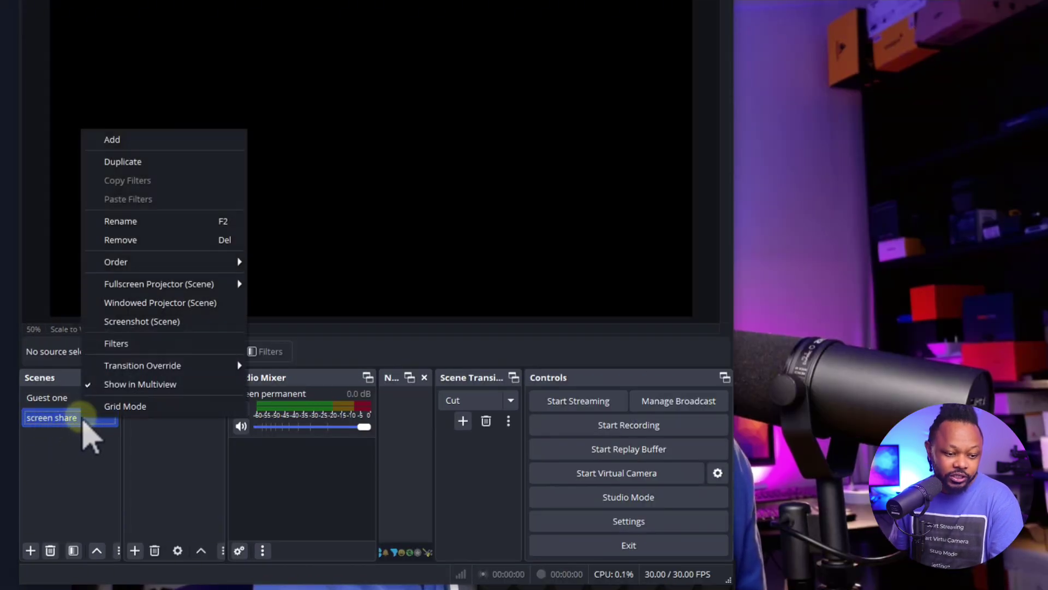
left_click(145, 218)
left_click(82, 418)
type("GUEST ONE")
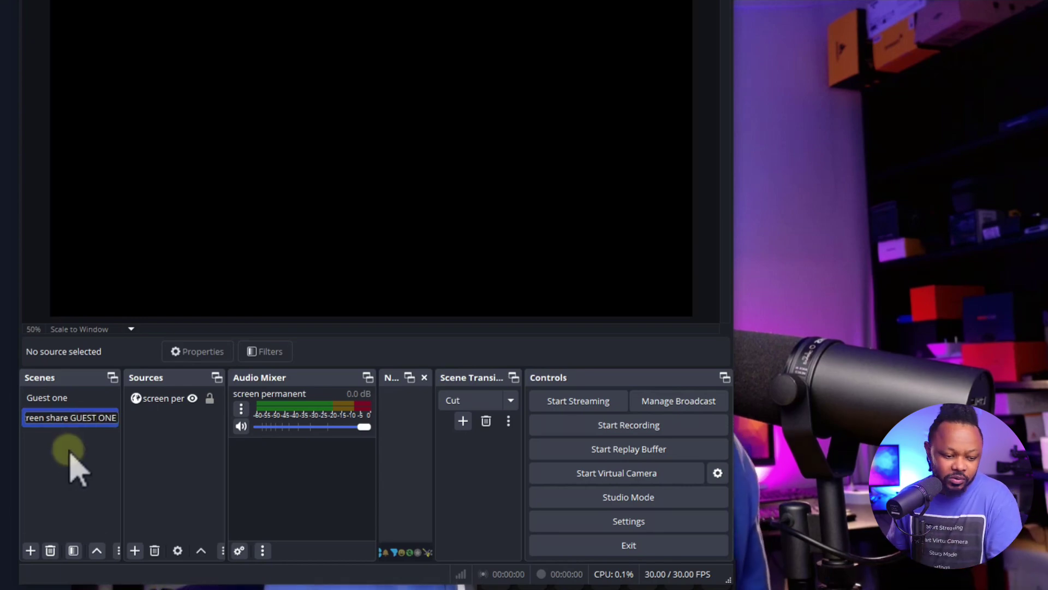
key("Return")
Select the screen permanent source, then minimize OBS to reveal the browser
left_click(152, 403)
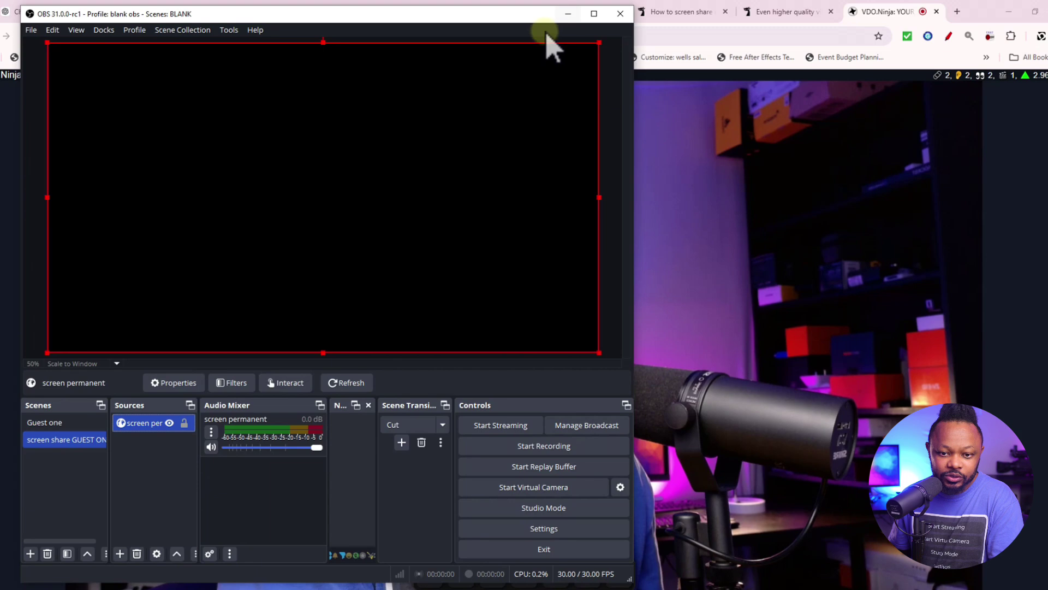
left_click(594, 14)
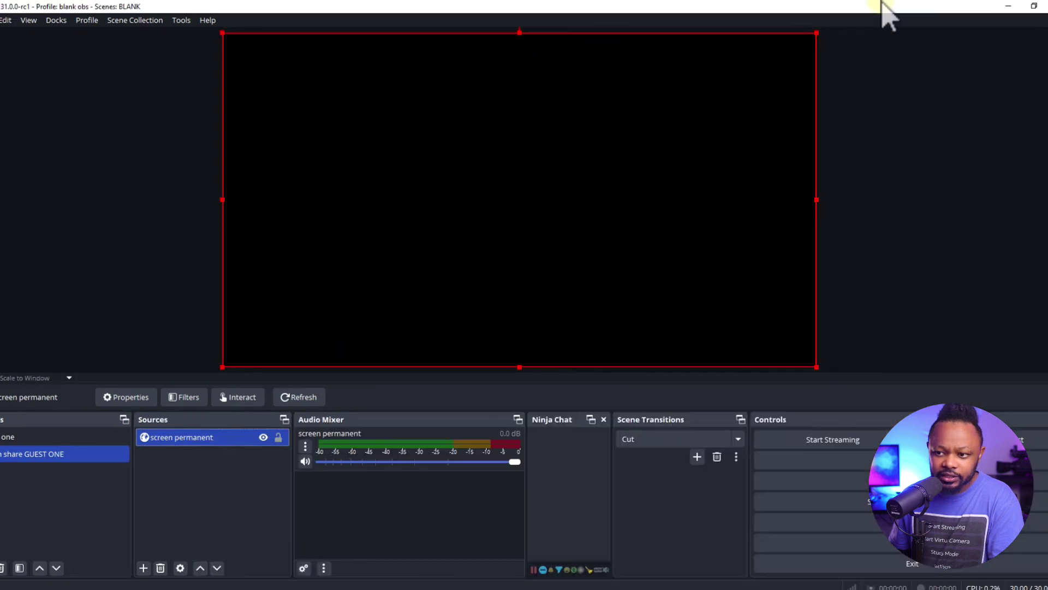
left_click(1034, 6)
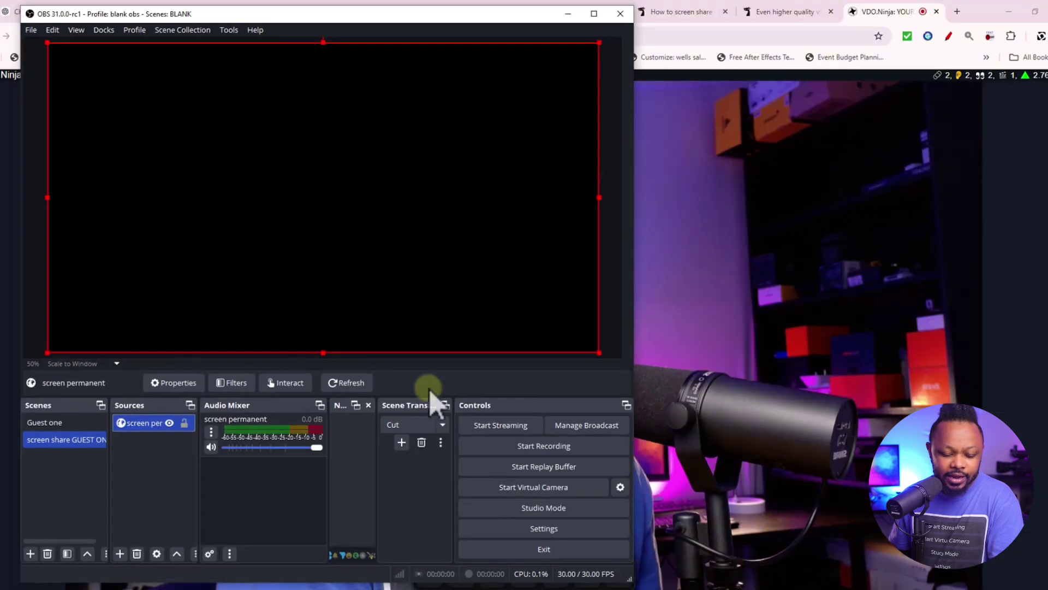
left_click(569, 16)
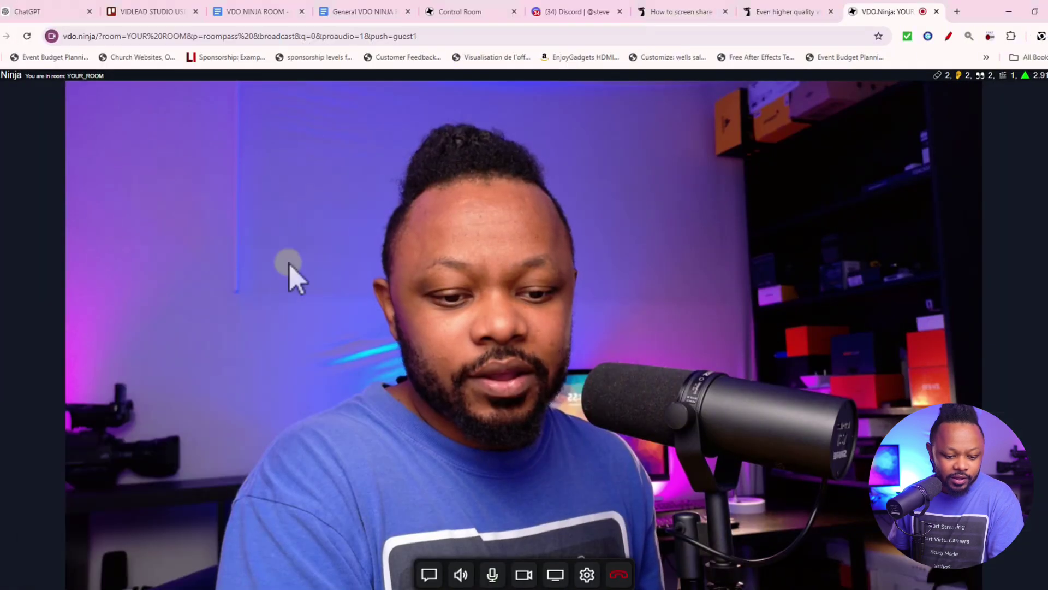
Copy the Screen Share 1 link from the General VDO NINJA ROOM doc and load it in a new tab
left_click(374, 12)
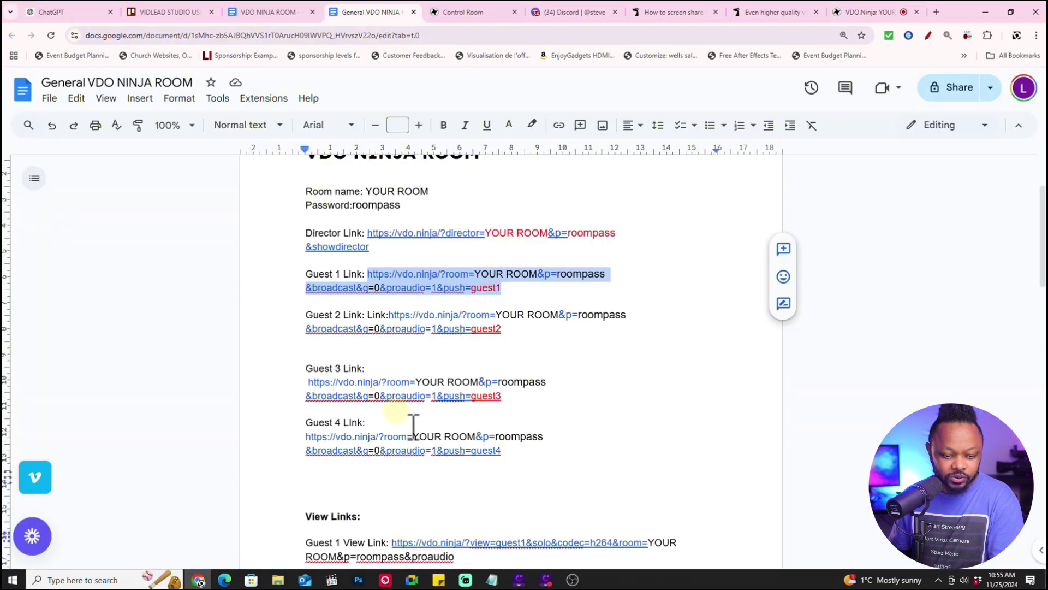
scroll(409, 431, "down", 7)
scroll(405, 437, "up", 4)
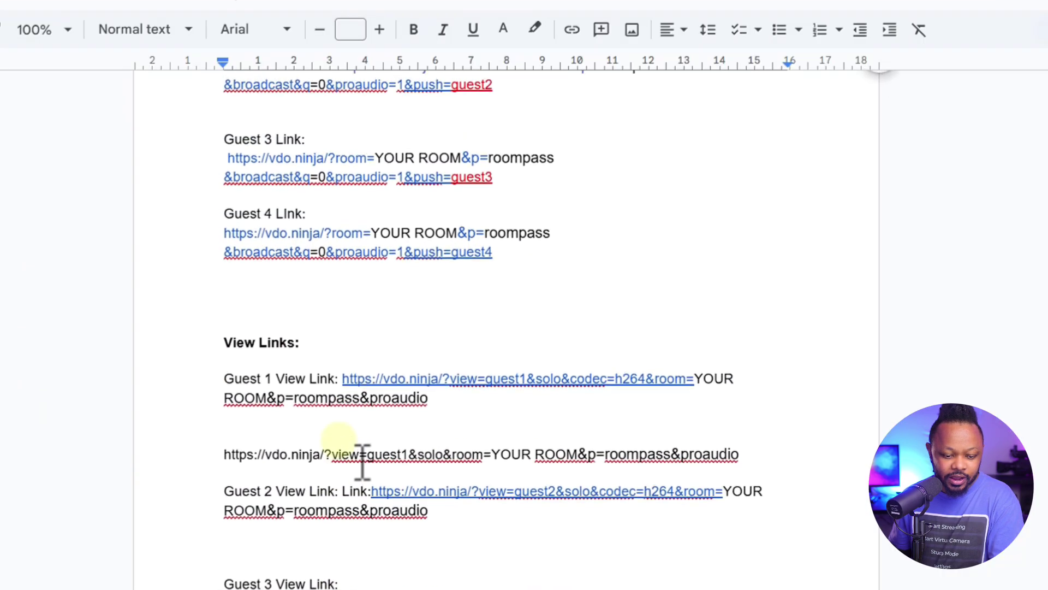
scroll(363, 461, "down", 15)
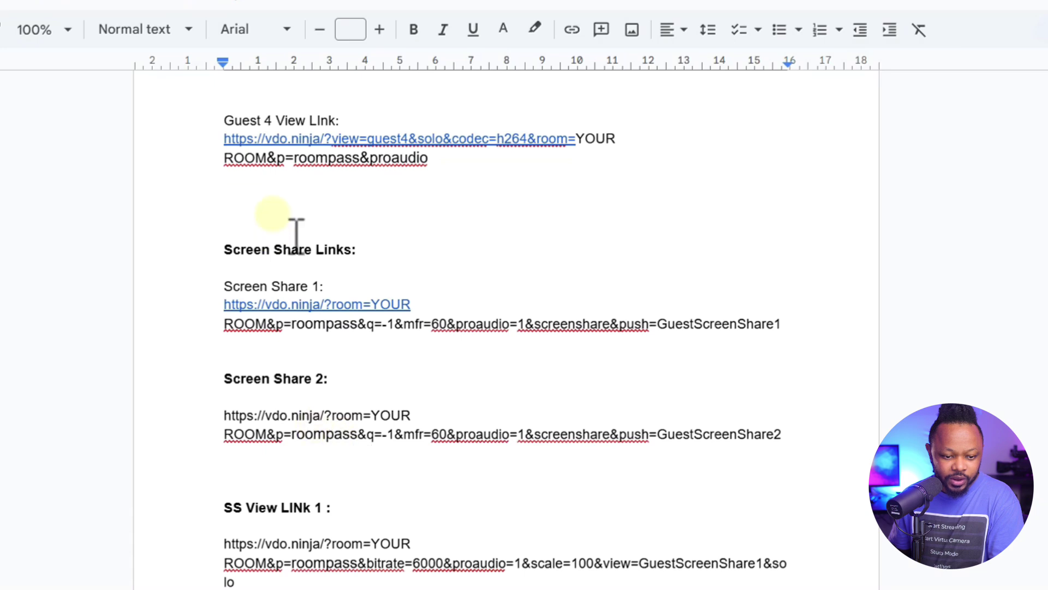
scroll(273, 306, "down", 1)
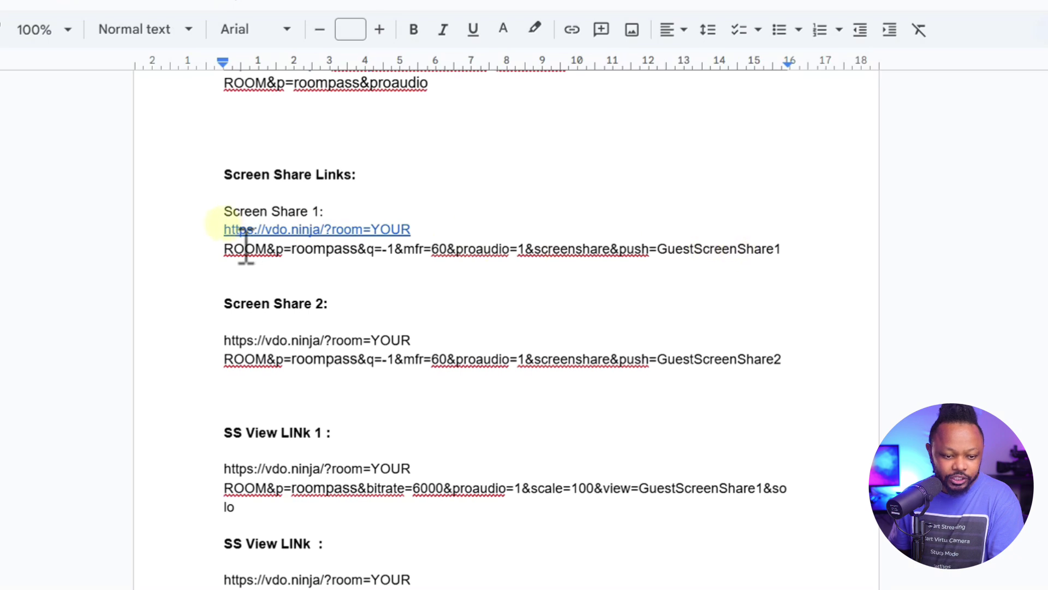
left_click_drag(224, 230, 777, 249)
right_click(786, 252)
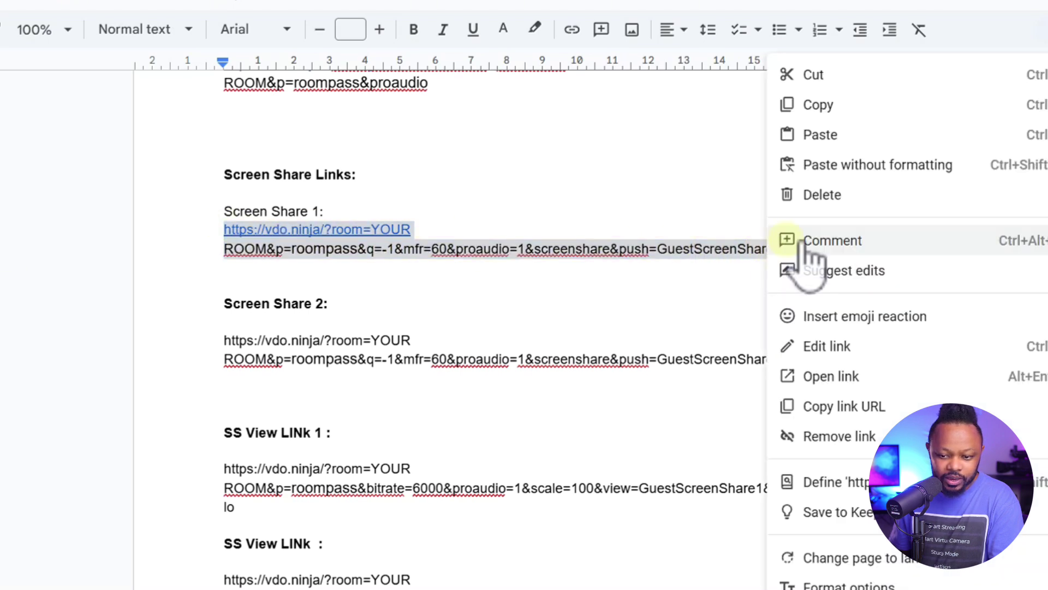
left_click(814, 106)
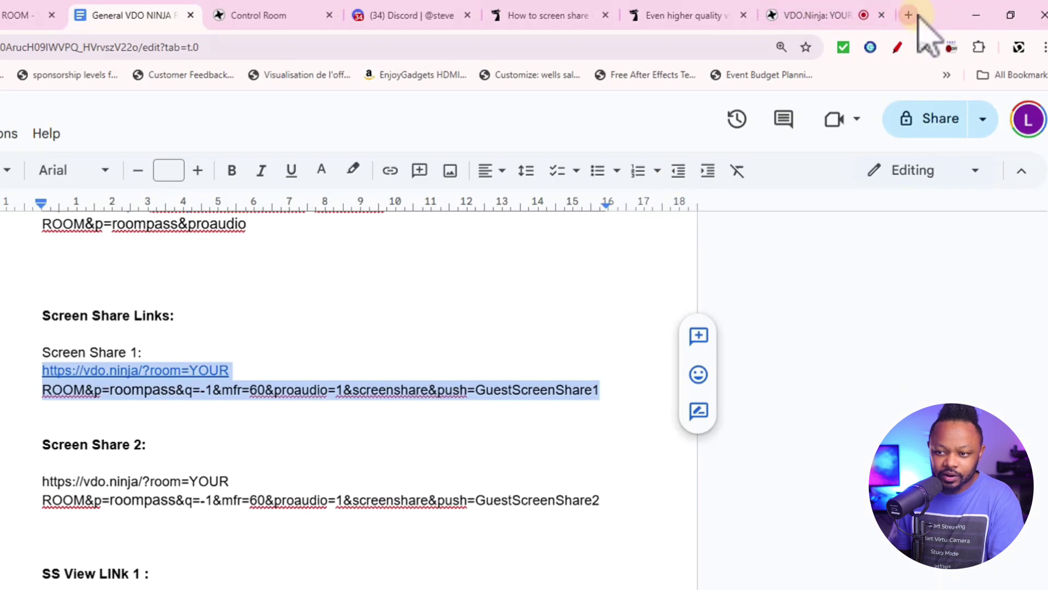
left_click(910, 17)
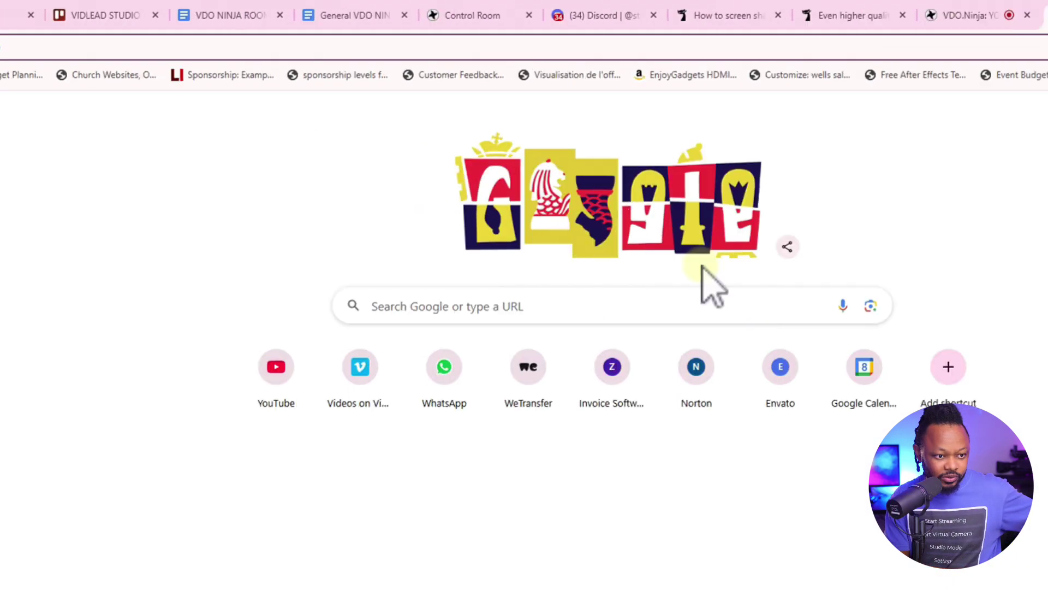
key("ctrl+v")
key("Return")
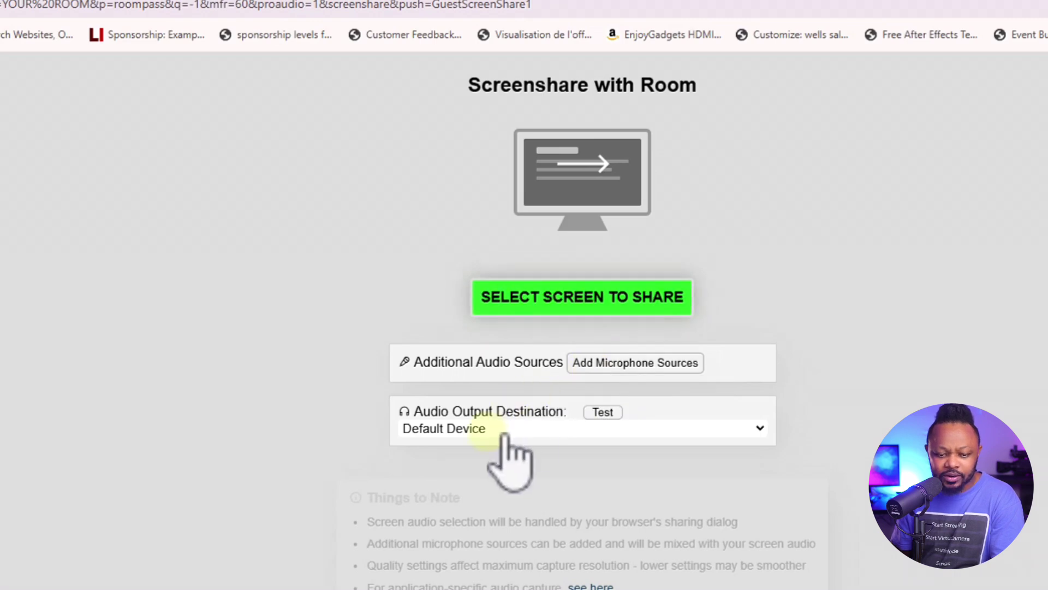
Keep Default speakers as the audio output destination and begin choosing a screen to share
left_click(464, 430)
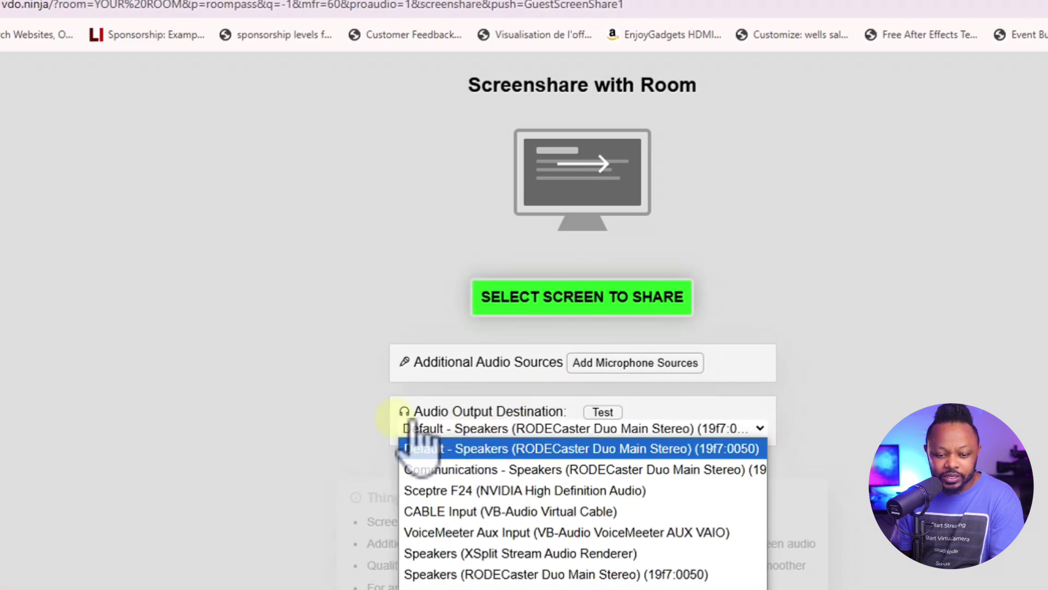
left_click(318, 399)
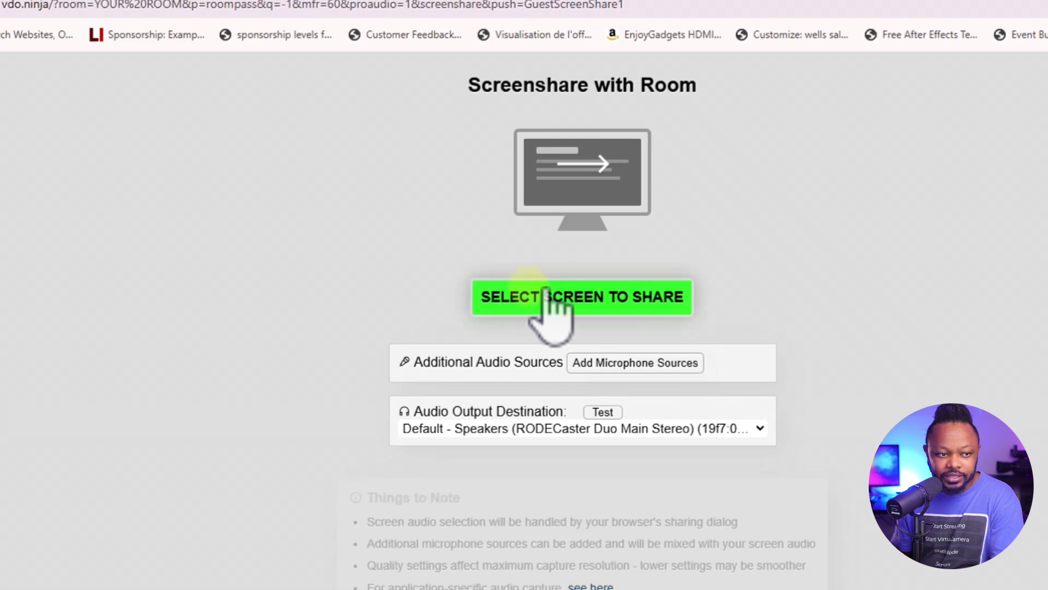
left_click(546, 292)
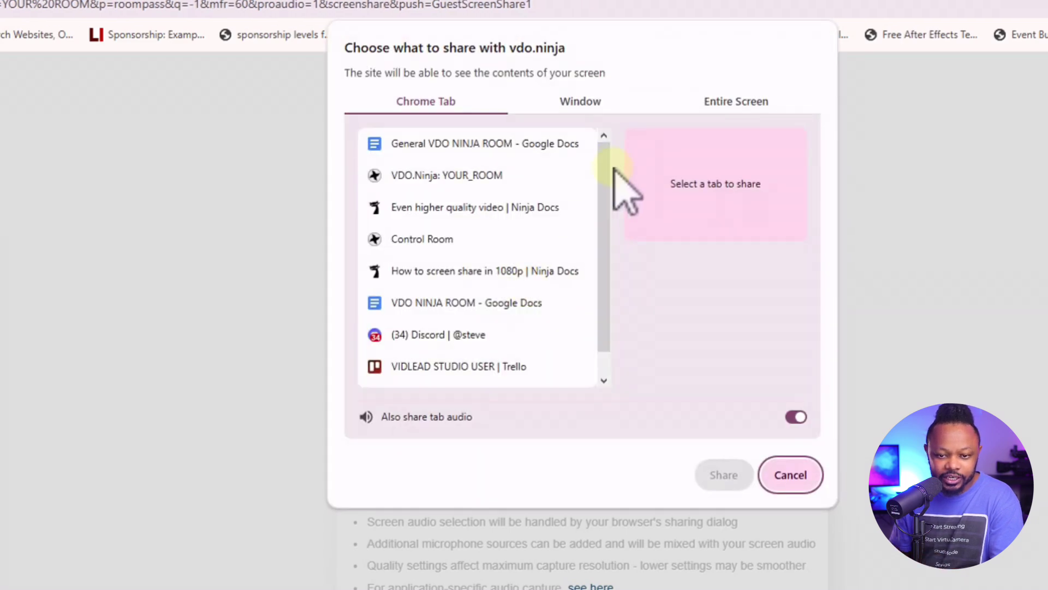
Pick Screen 3 under Entire Screen, enable system audio, and start sharing it to the room
left_click(745, 129)
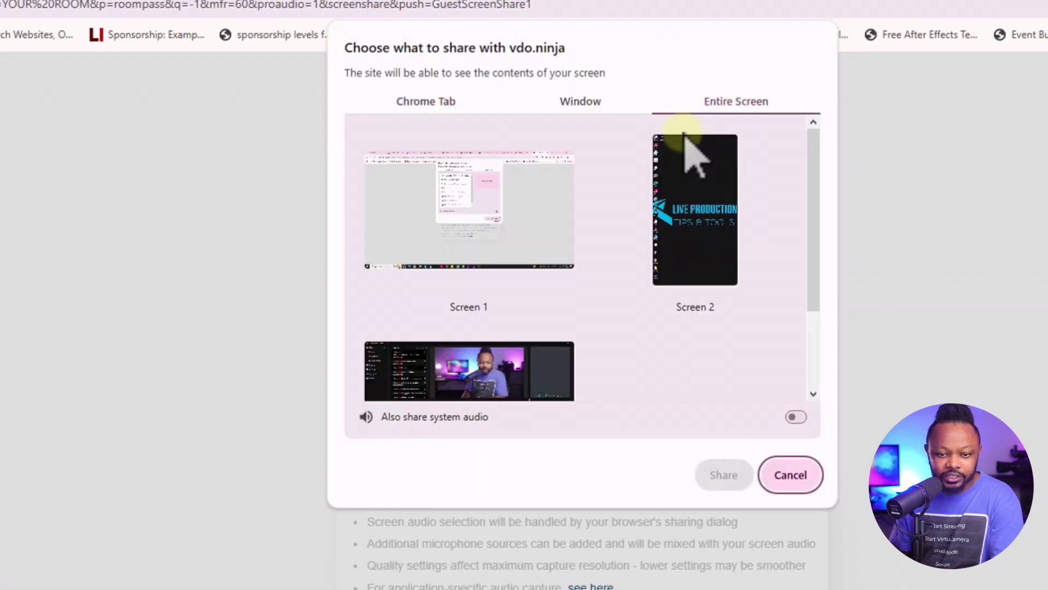
left_click(453, 103)
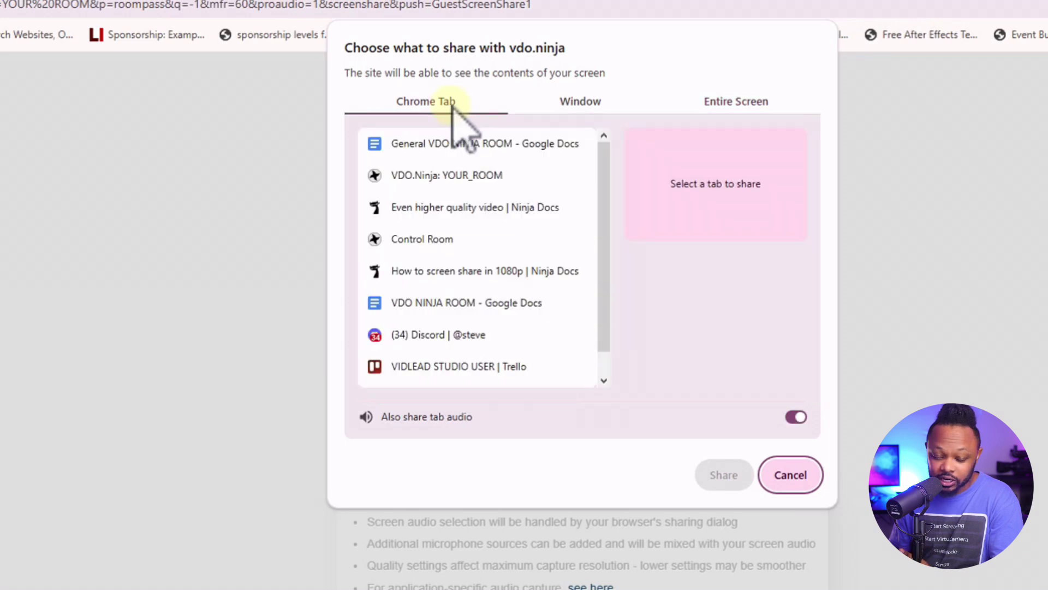
left_click(567, 103)
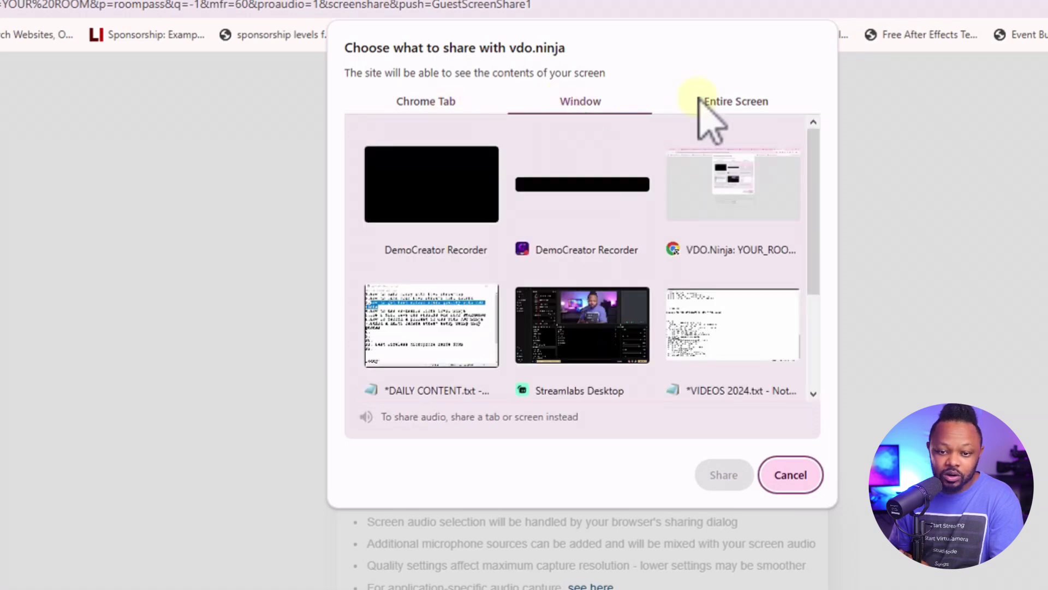
left_click(722, 101)
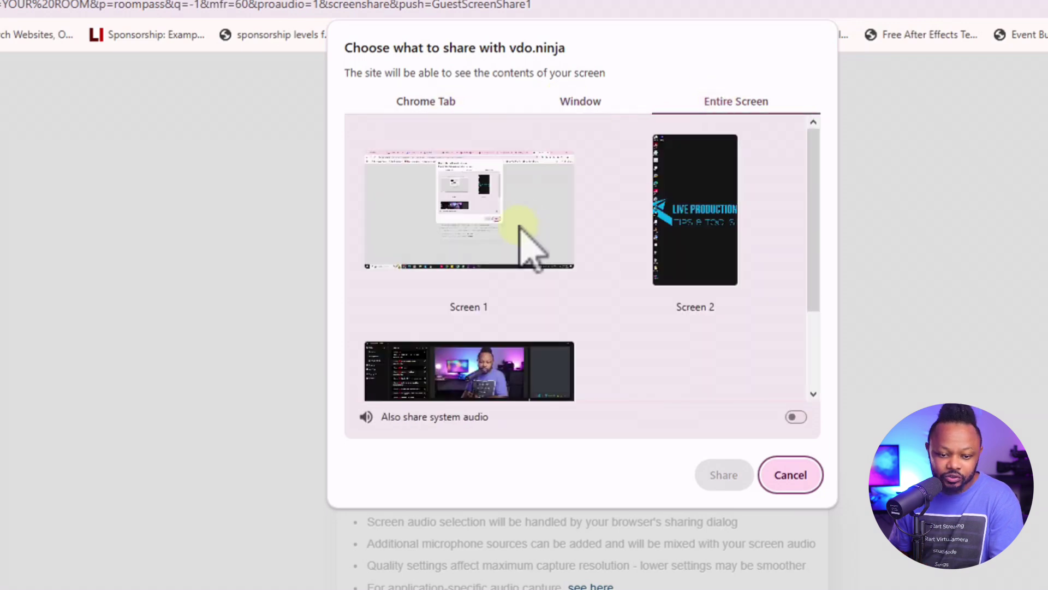
scroll(492, 327, "down", 2)
left_click(503, 291)
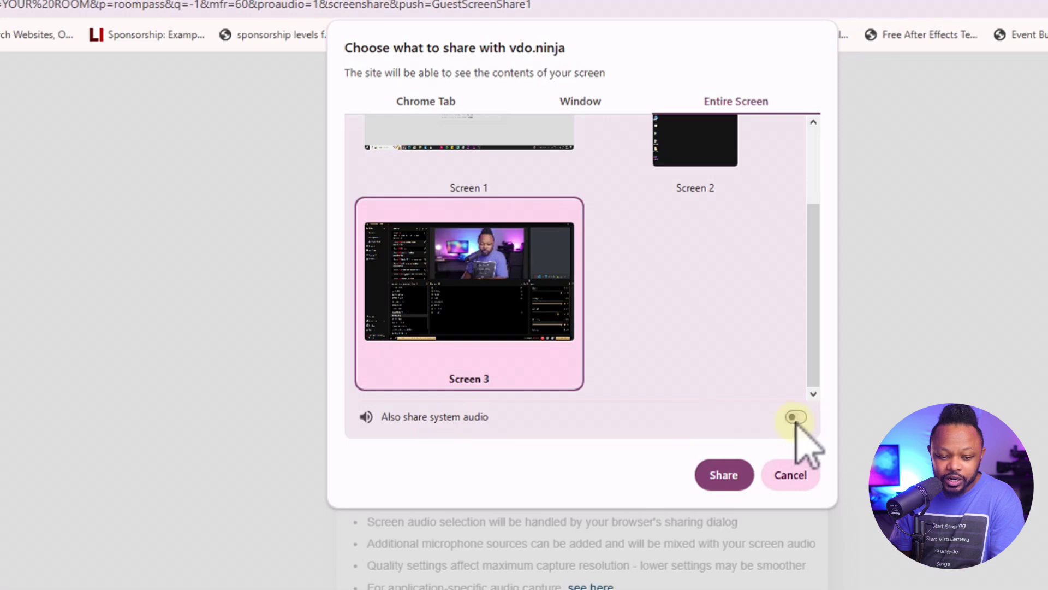
left_click(797, 417)
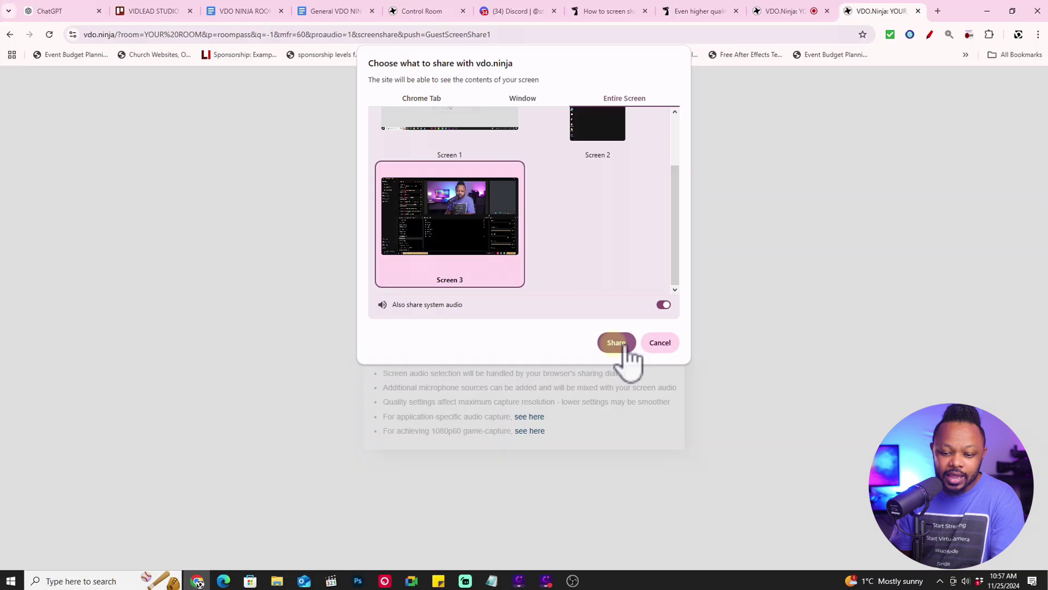
left_click(723, 474)
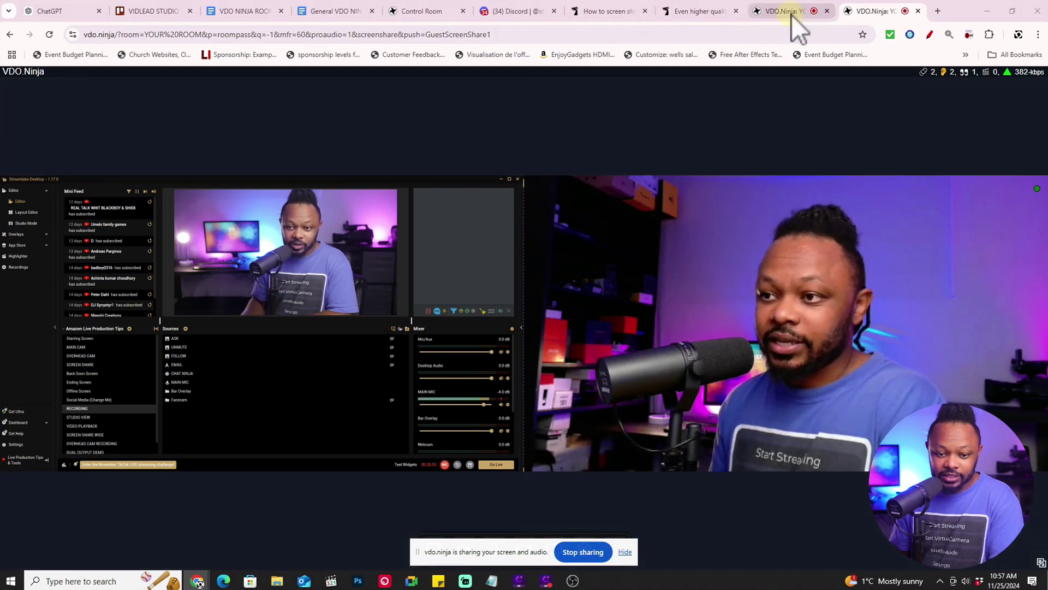
Check the guest camera and screen share tabs, then scroll the Control Room to both guest tiles
left_click(790, 12)
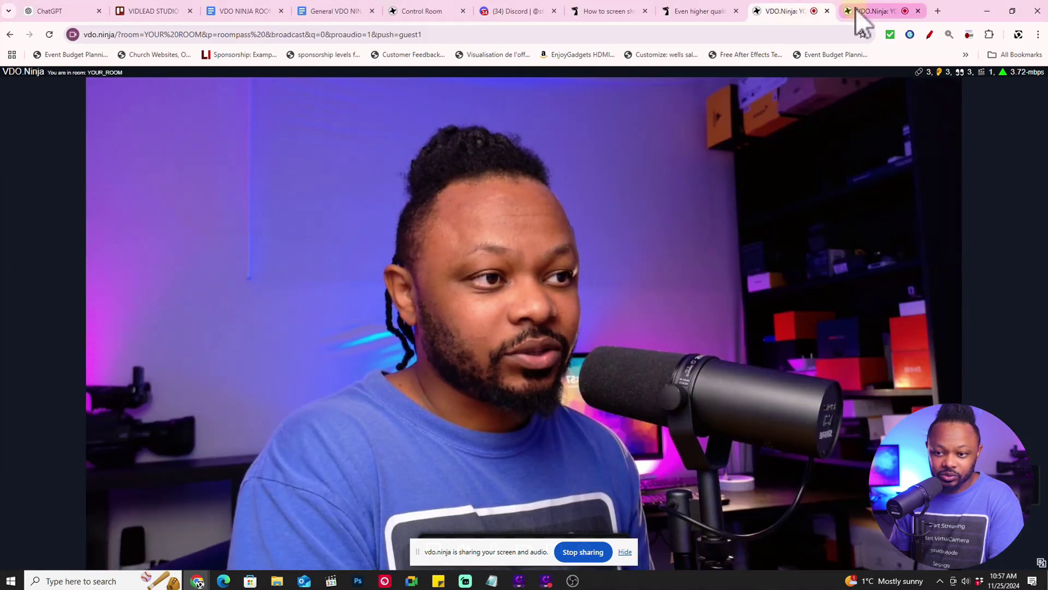
left_click(862, 12)
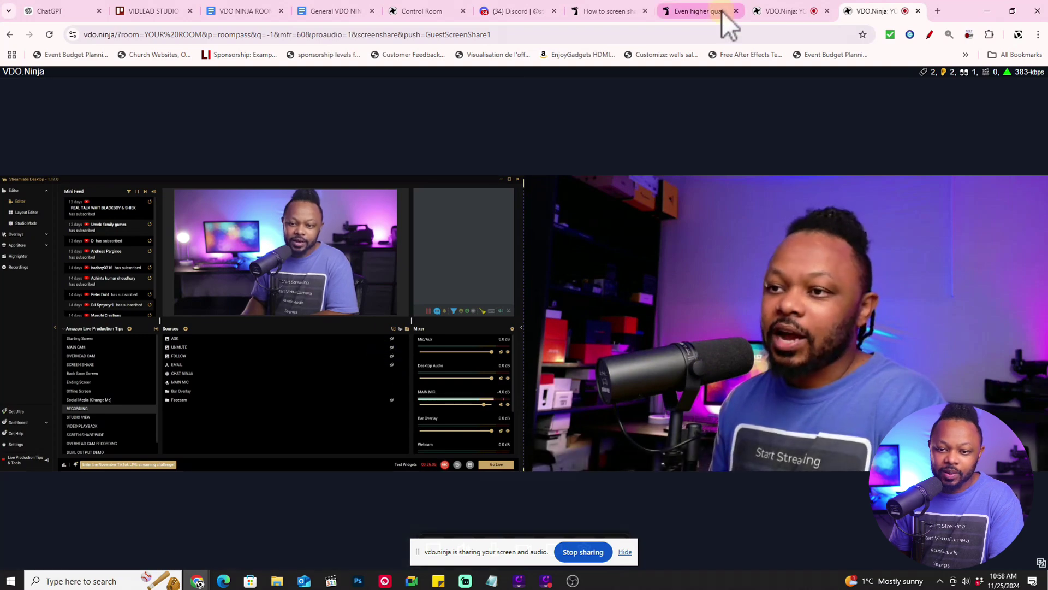
left_click(791, 9)
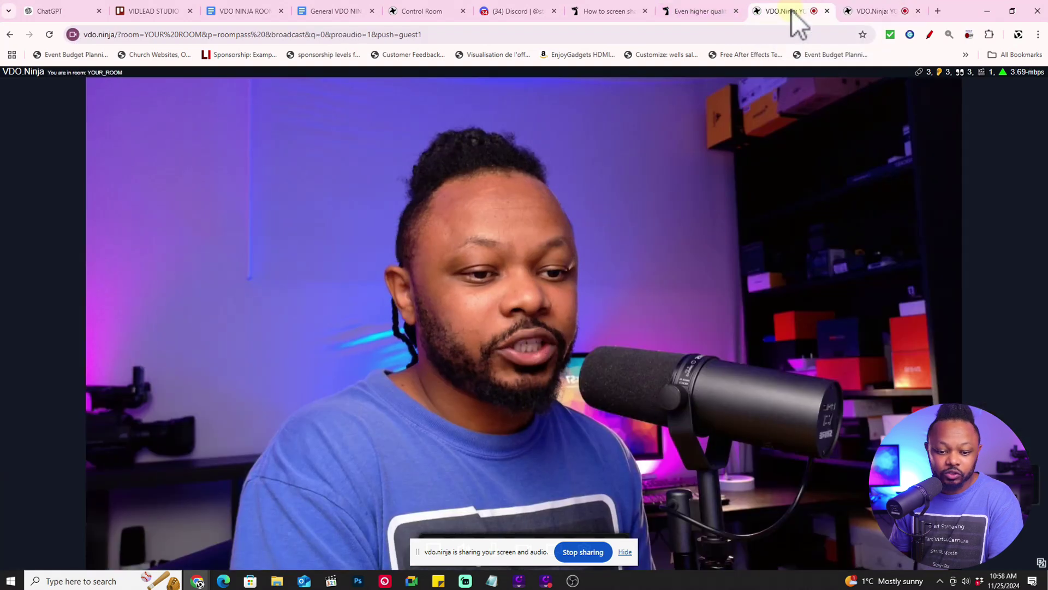
left_click(439, 12)
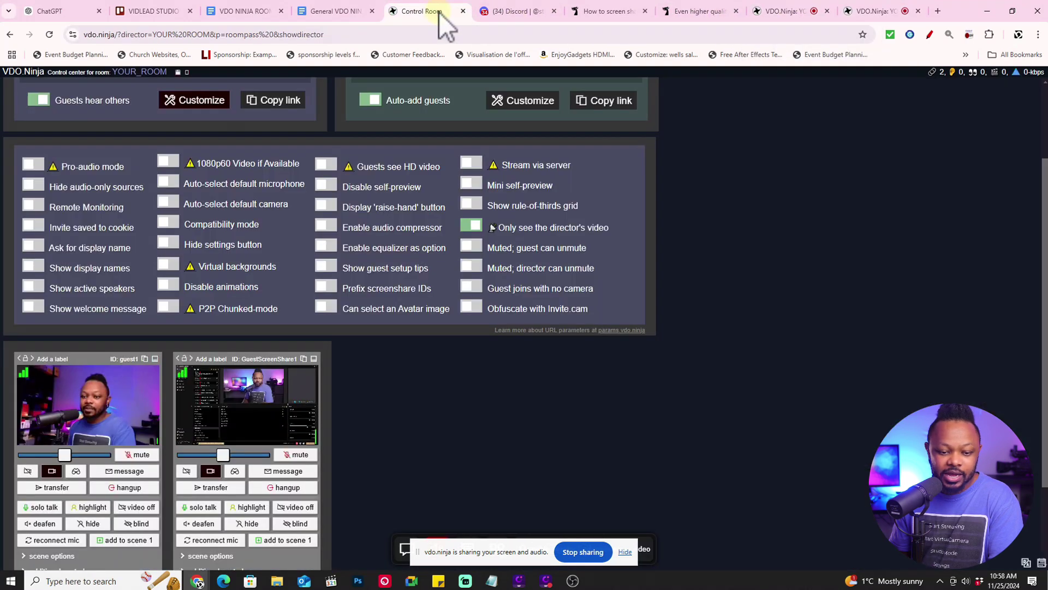
scroll(82, 426, "down", 1)
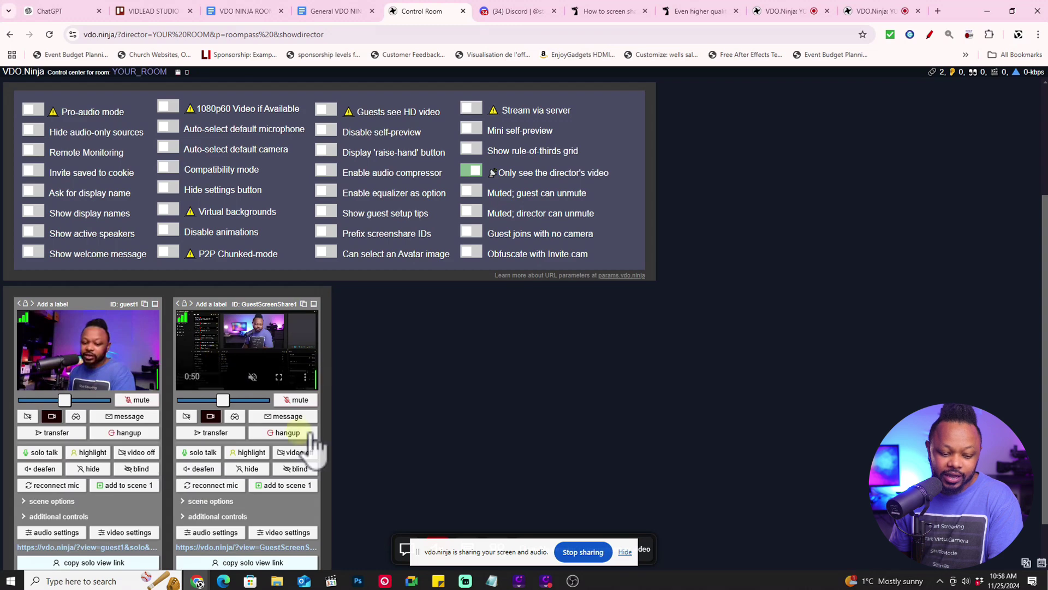
scroll(295, 470, "down", 2)
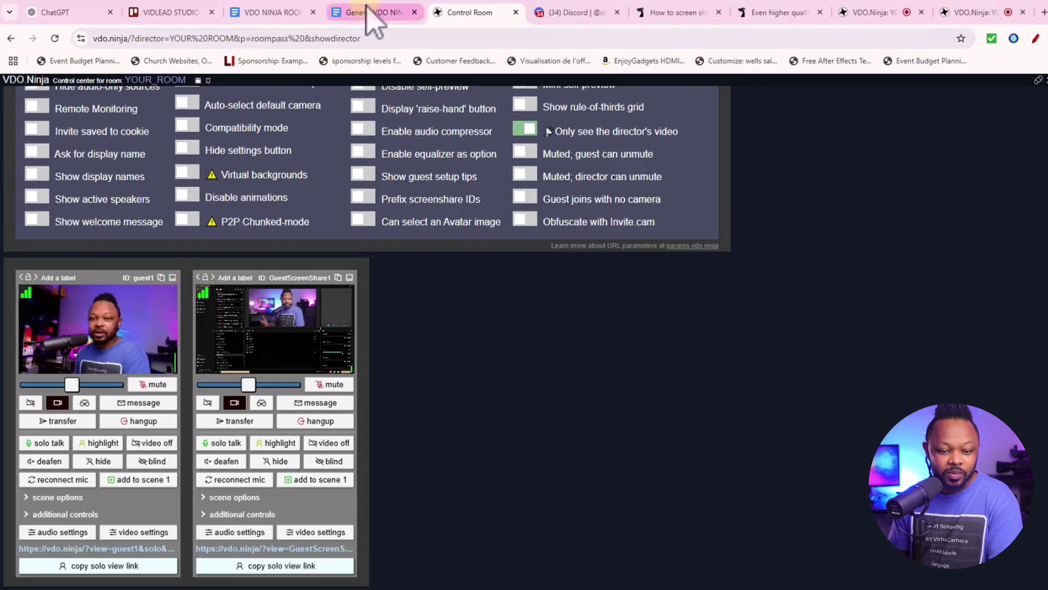
Copy the SS View LINk 1 URL from the doc and bring OBS Studio forward
left_click(367, 11)
scroll(441, 336, "down", 3)
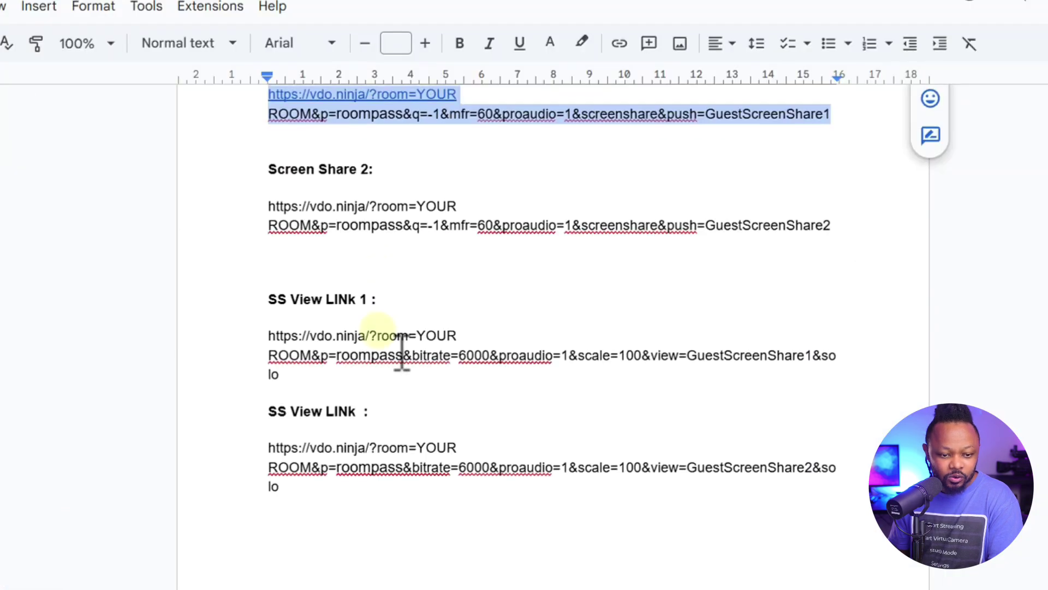
scroll(446, 386, "up", 3)
scroll(400, 330, "down", 2)
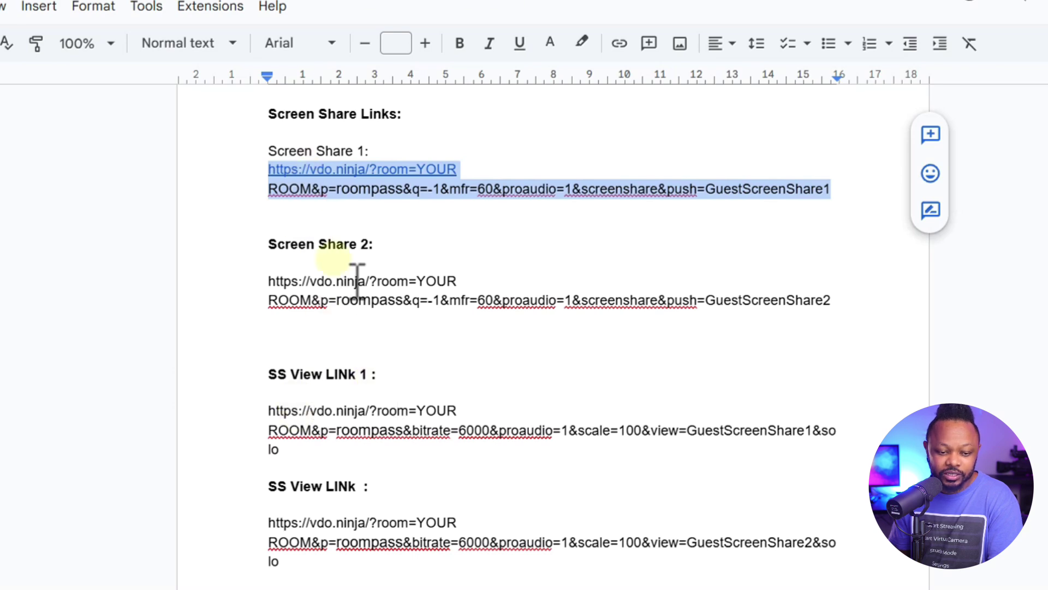
scroll(332, 330, "down", 2)
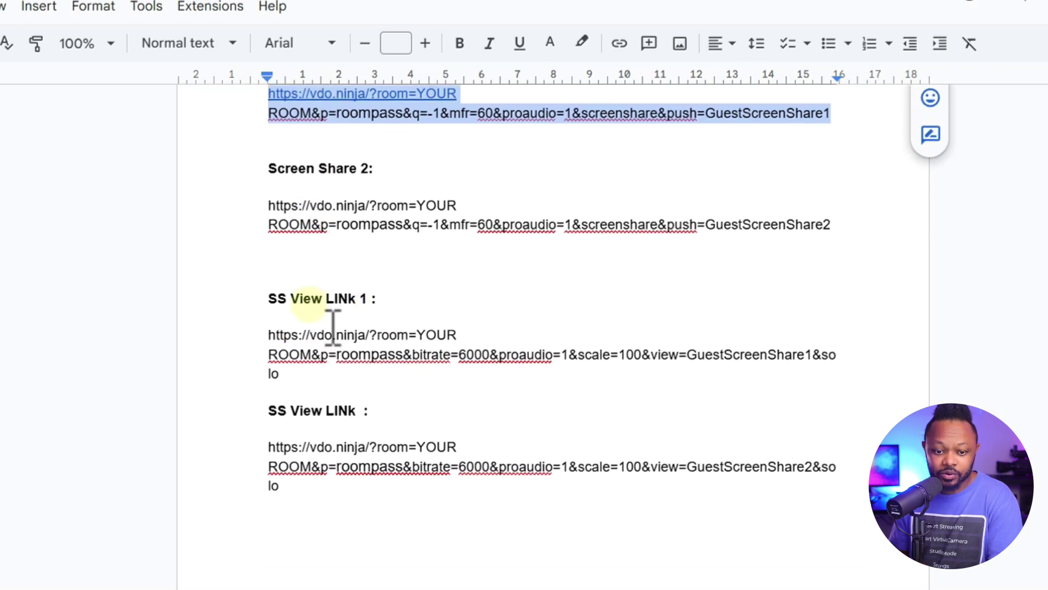
scroll(332, 330, "up", 2)
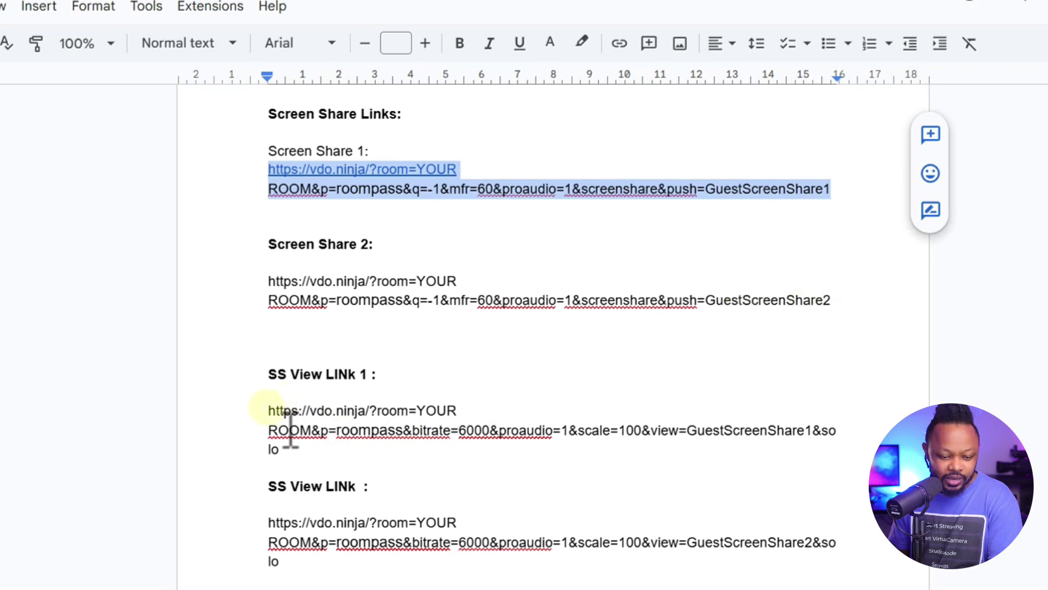
left_click_drag(268, 410, 343, 467)
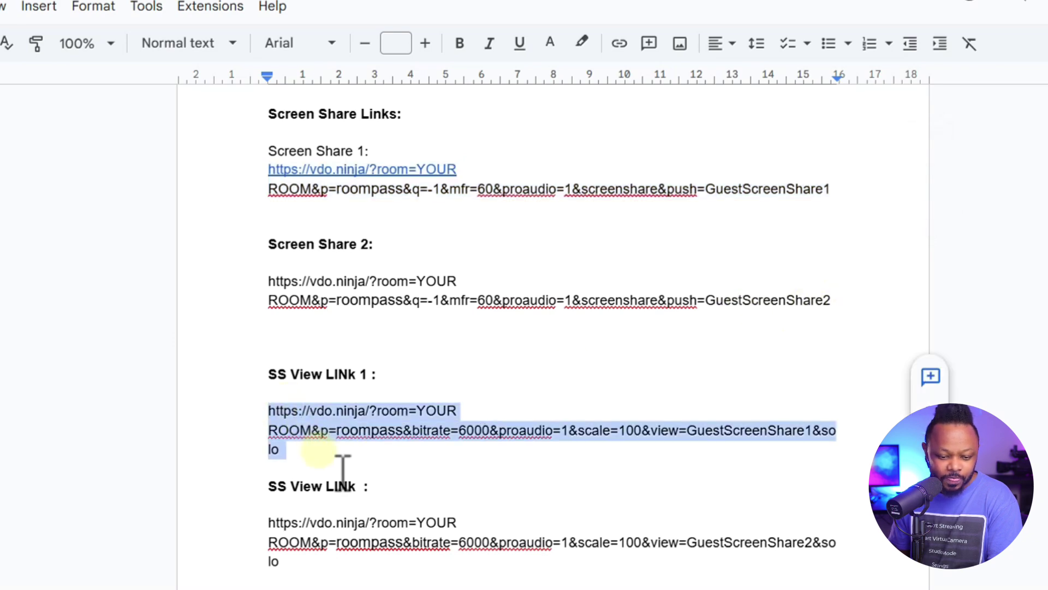
right_click(357, 440)
left_click(410, 241)
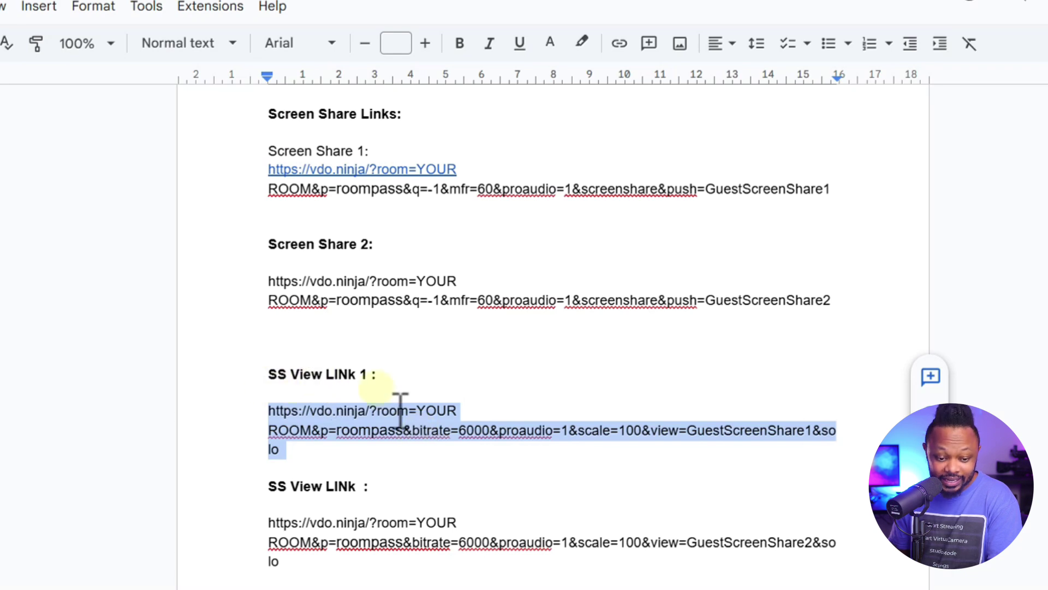
left_click(572, 581)
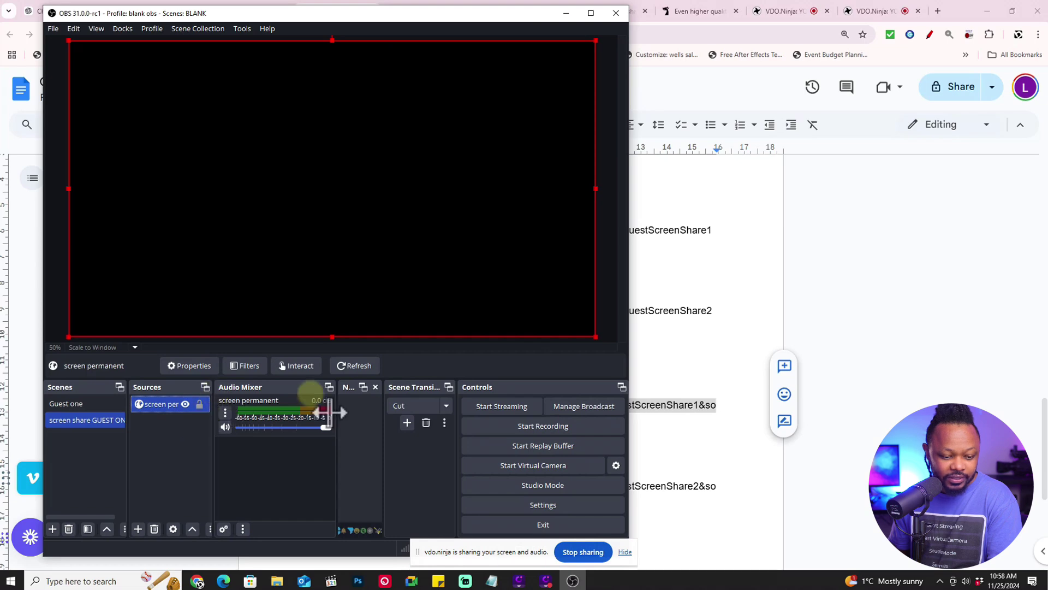
Maximize OBS and open the screen permanent source properties in the screen share GUEST ONE scene
left_click(594, 19)
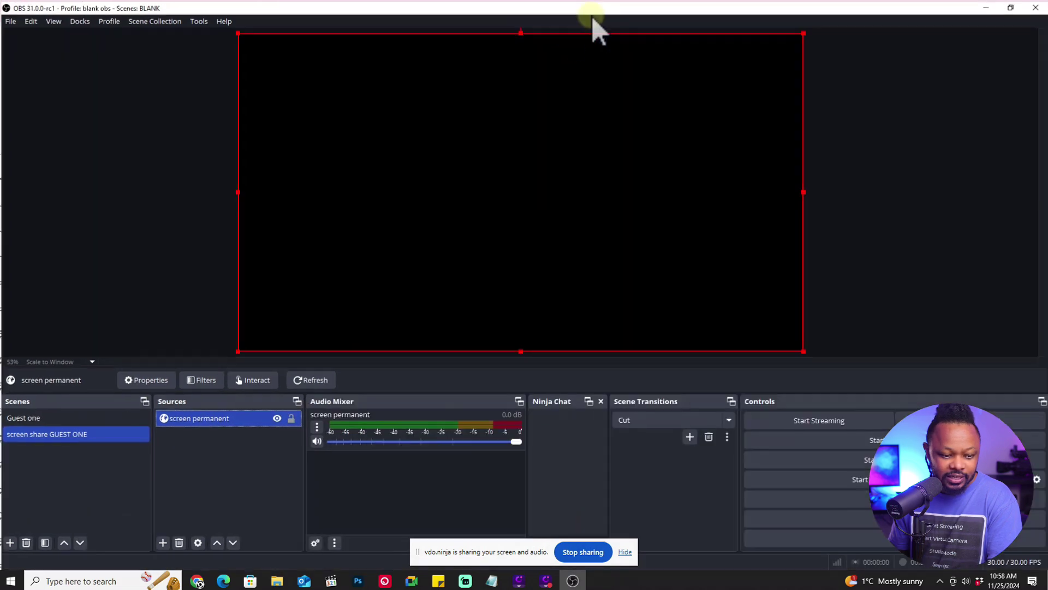
left_click(82, 415)
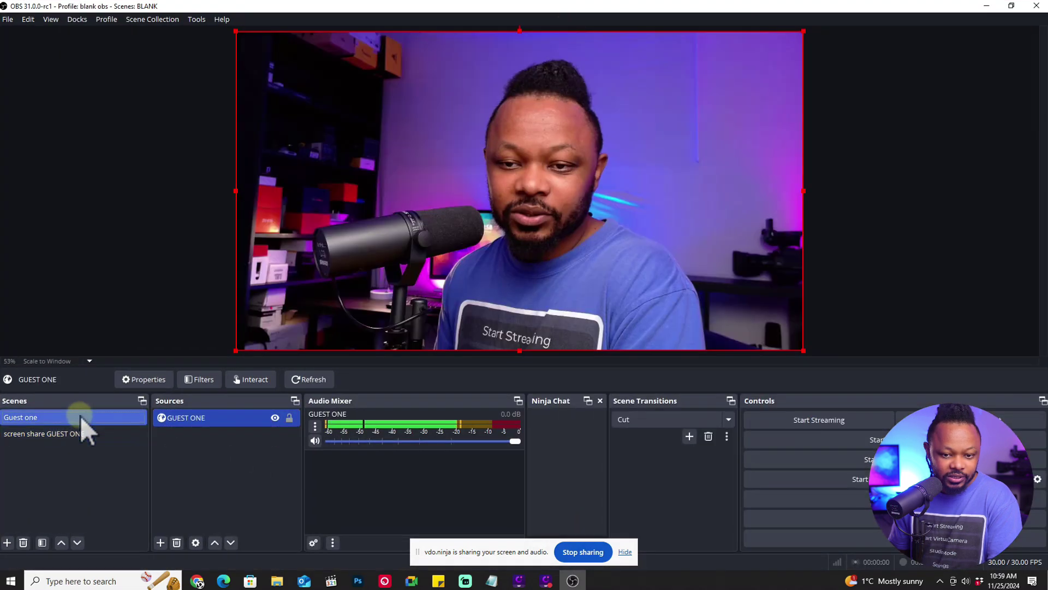
left_click(77, 436)
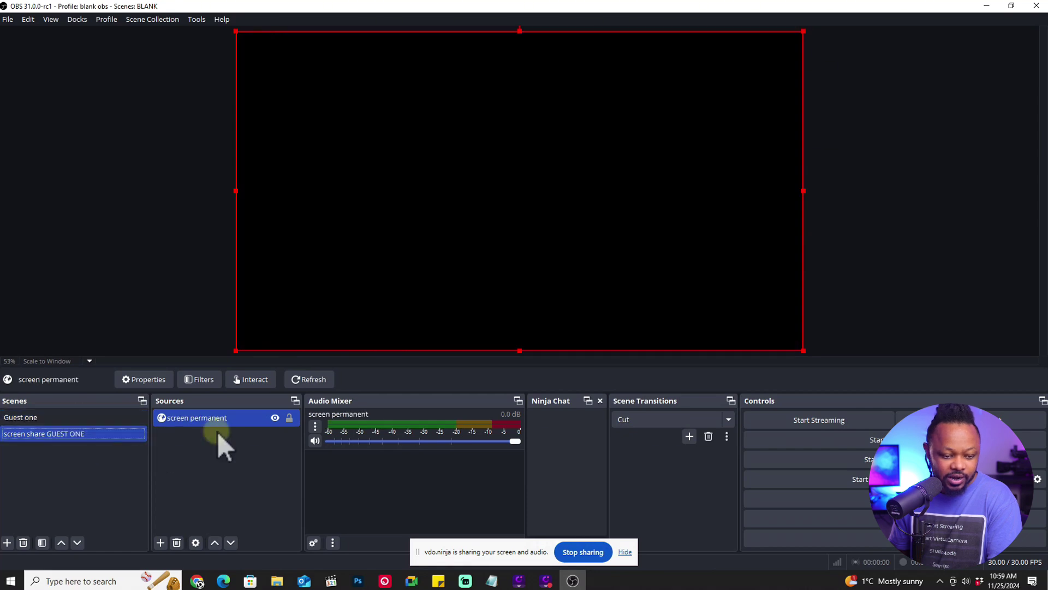
right_click(239, 419)
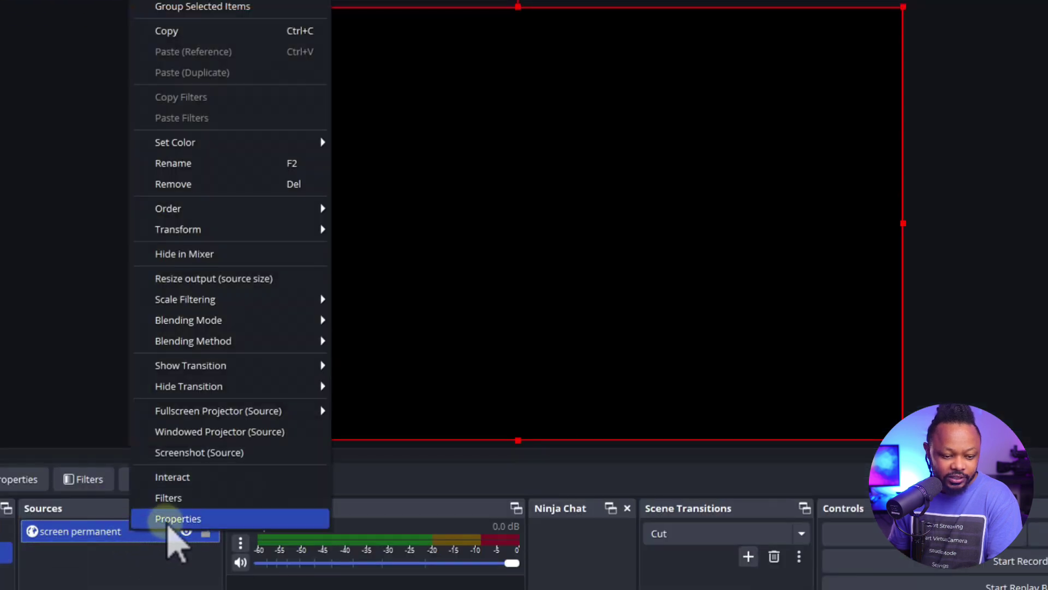
left_click(168, 522)
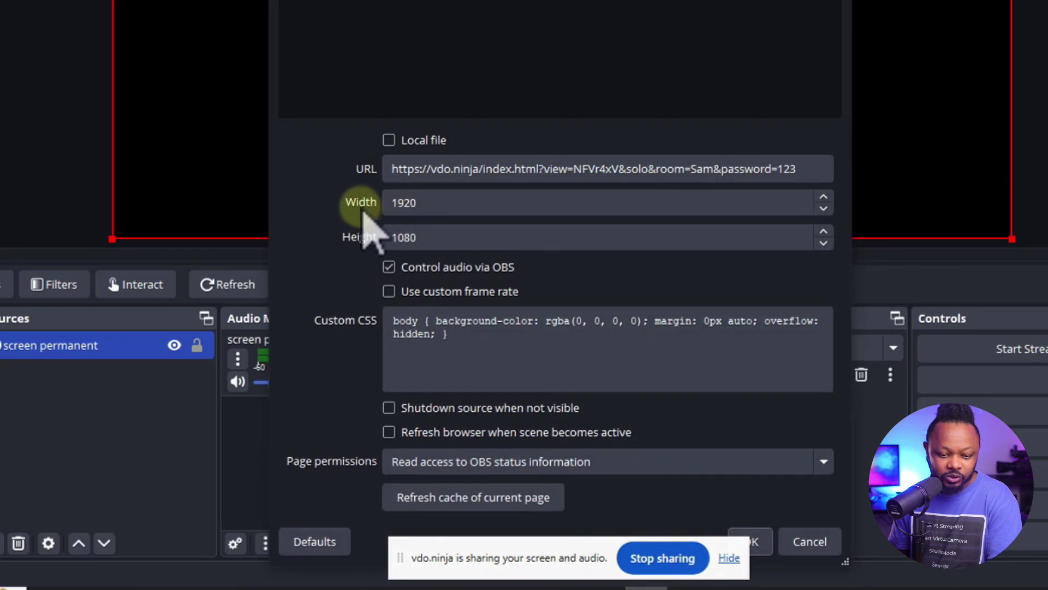
Replace the browser source URL with the GuestScreenShare1 view link, keeping 1920×1080, and confirm
left_click(411, 204)
left_click(430, 240)
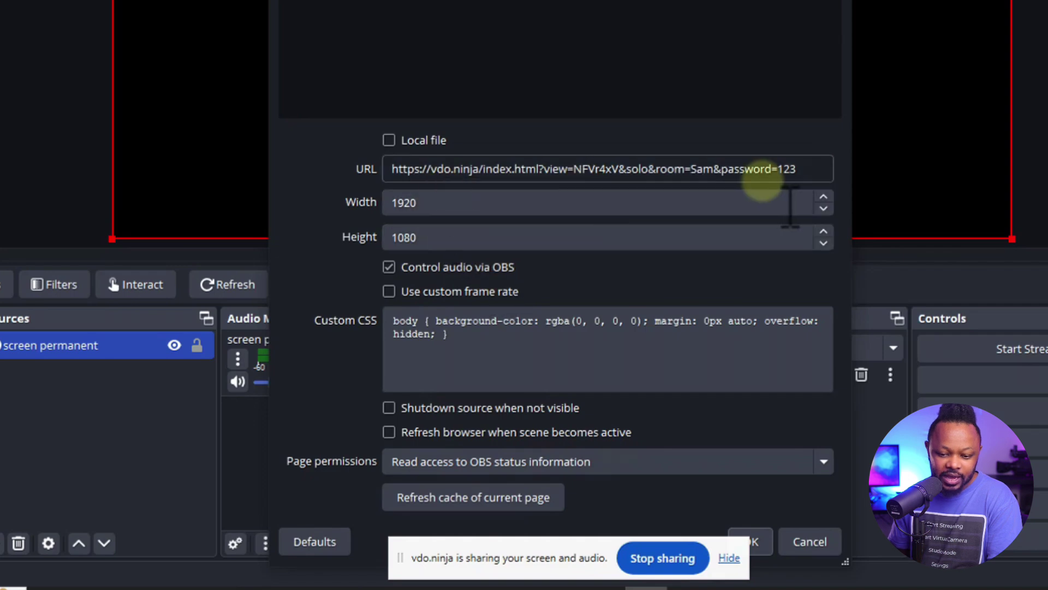
left_click_drag(797, 169, 368, 171)
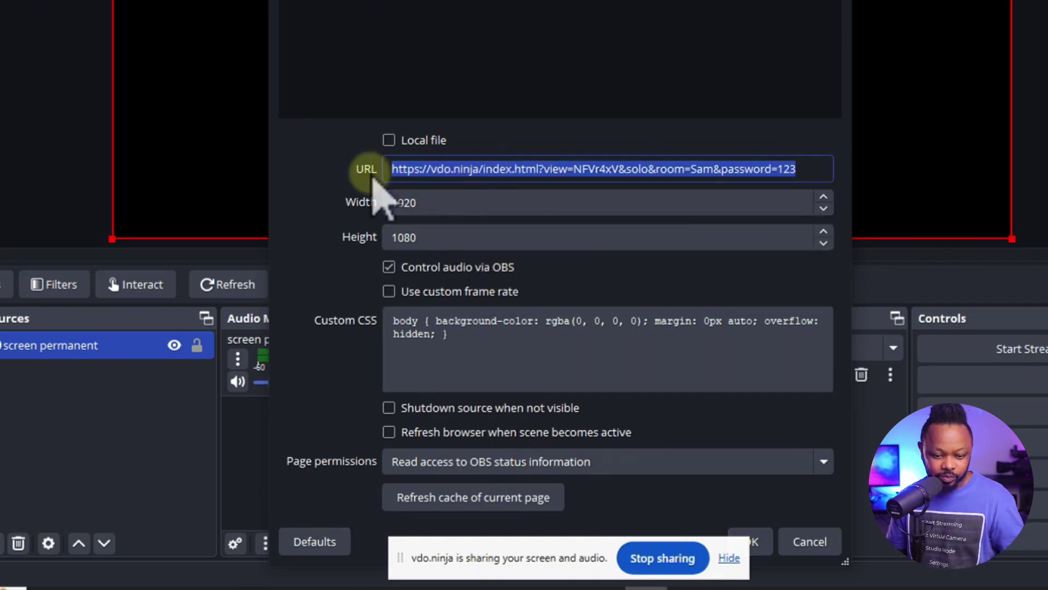
key("BackSpace")
key("ctrl+v")
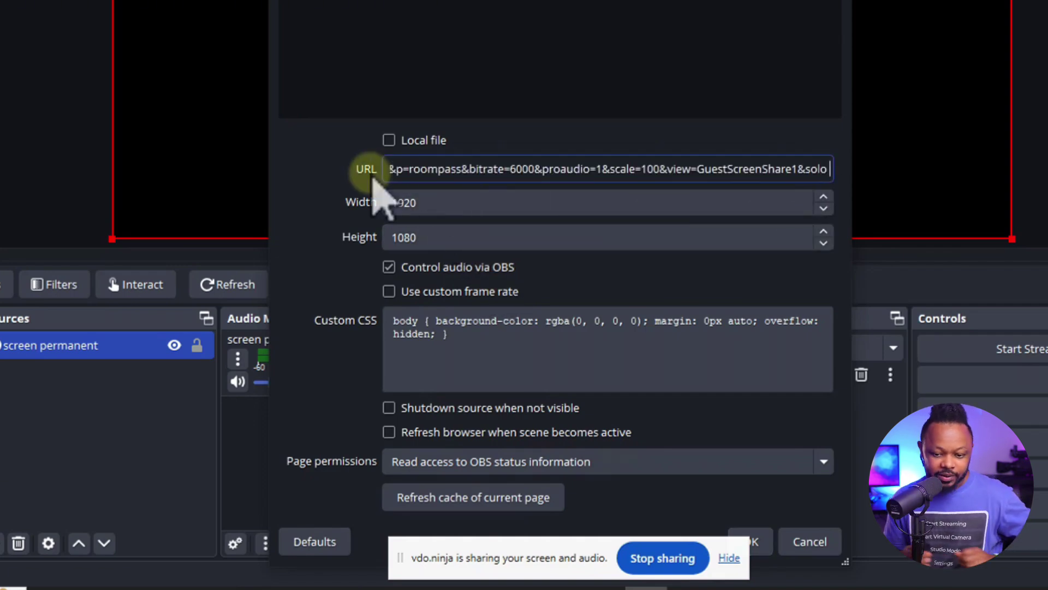
left_click_drag(524, 544, 845, 567)
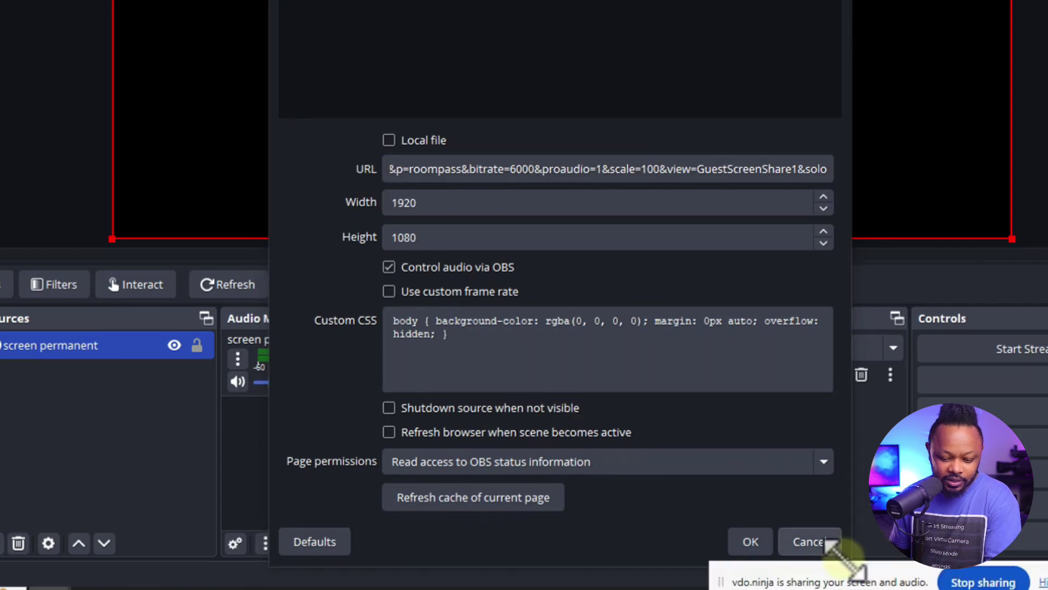
left_click(753, 543)
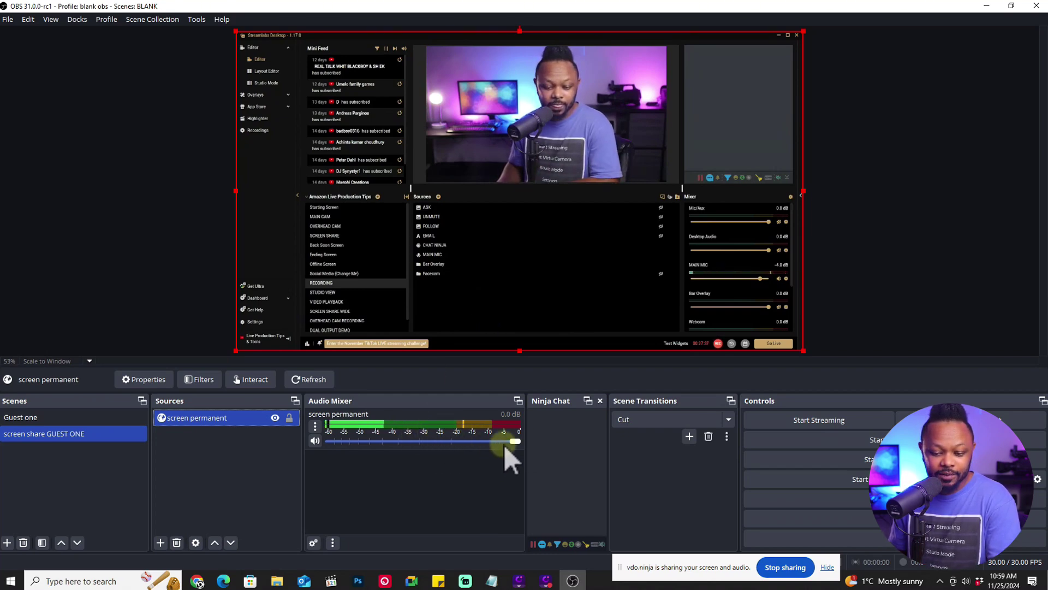
Minimize Streamlabs on the shared screen, bring the Chrome browser forward, then return to OBS
left_click(779, 36)
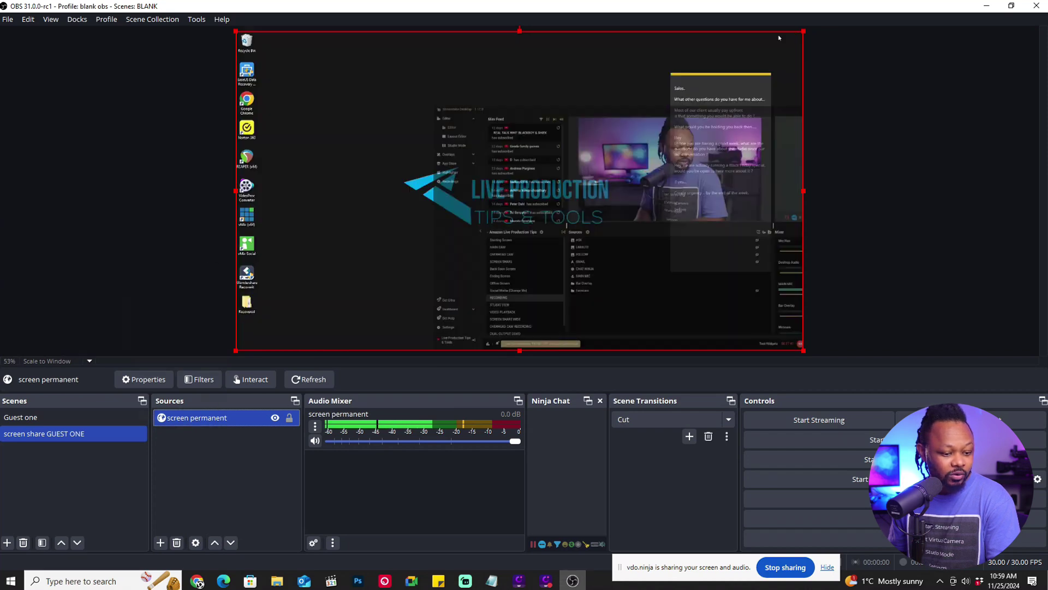
mouse_move(197, 580)
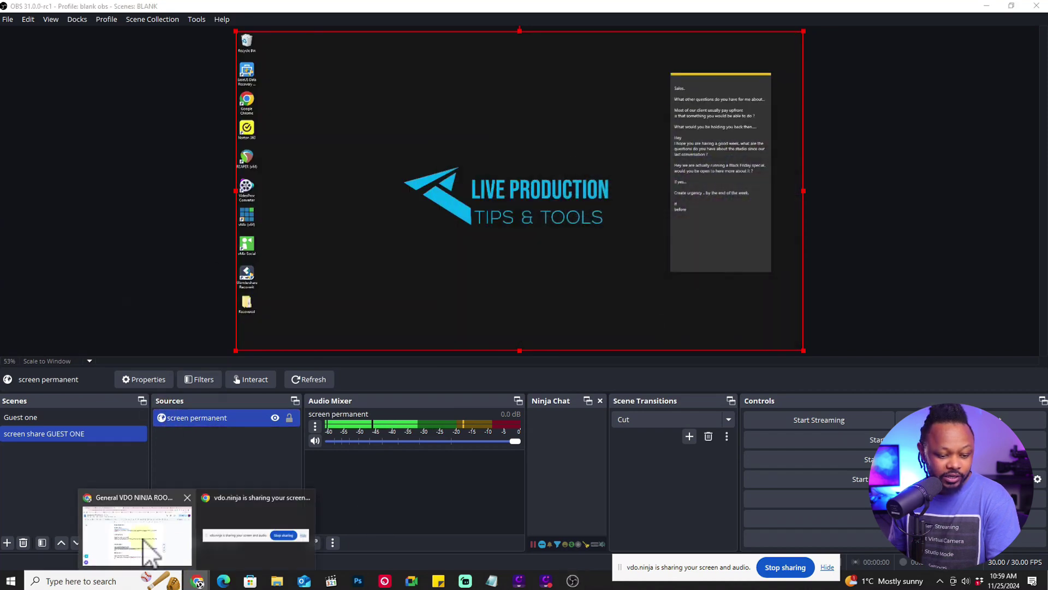
left_click(140, 540)
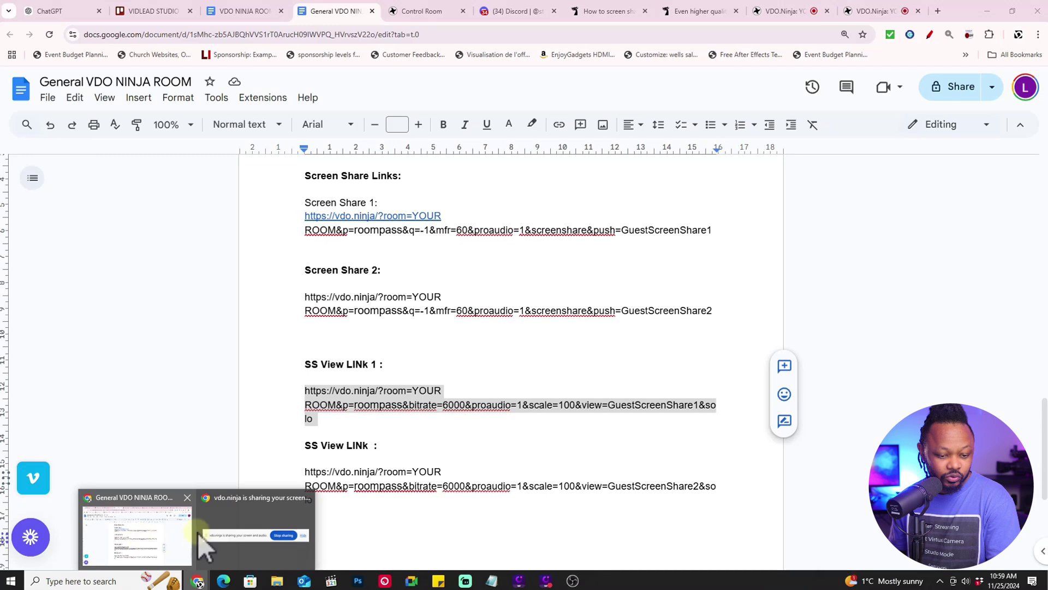
left_click(135, 535)
left_click(939, 10)
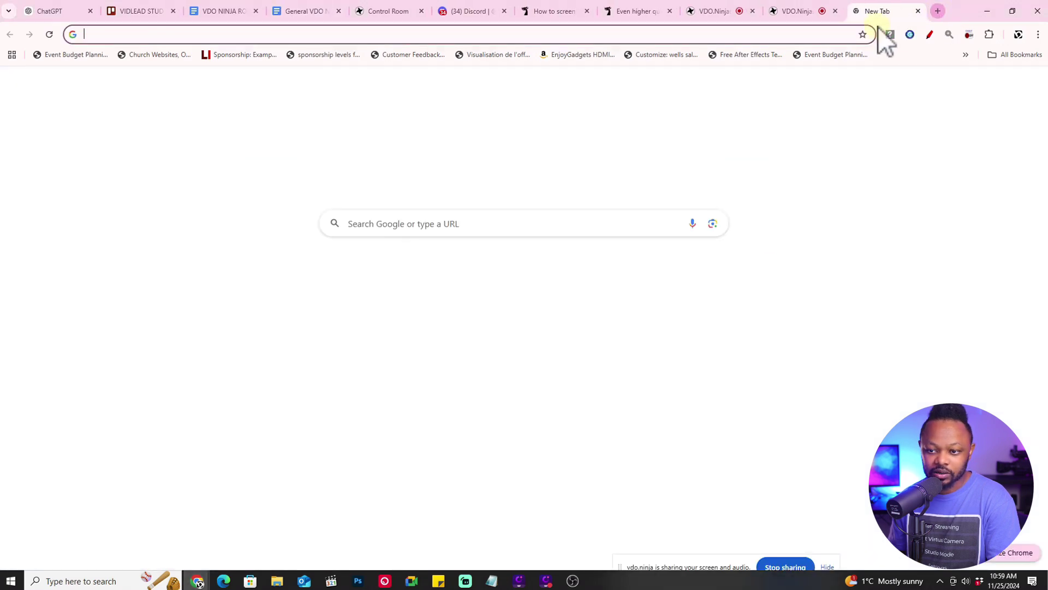
key("ctrl+w")
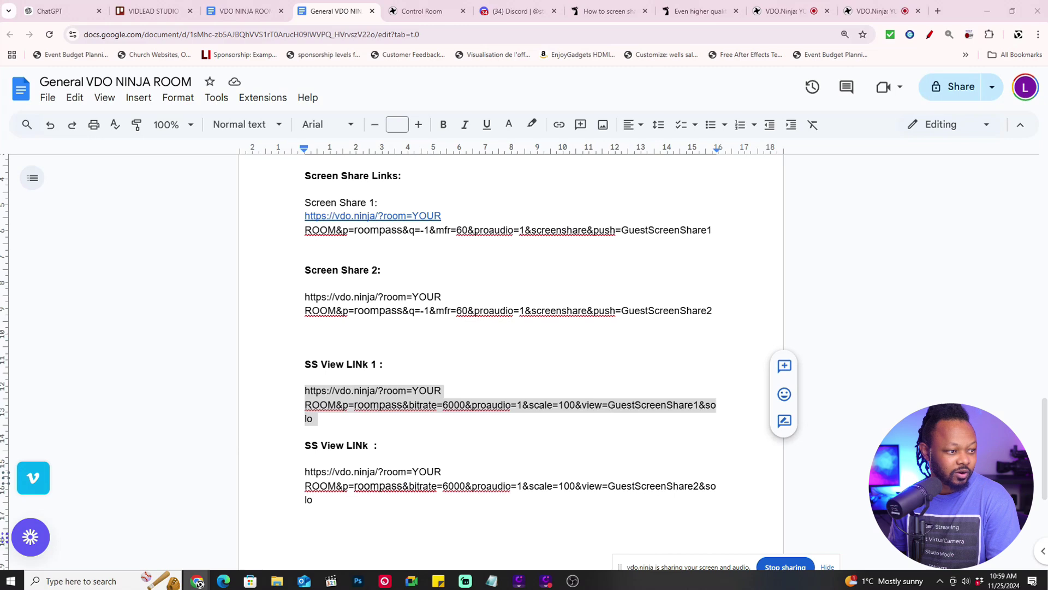
left_click(572, 581)
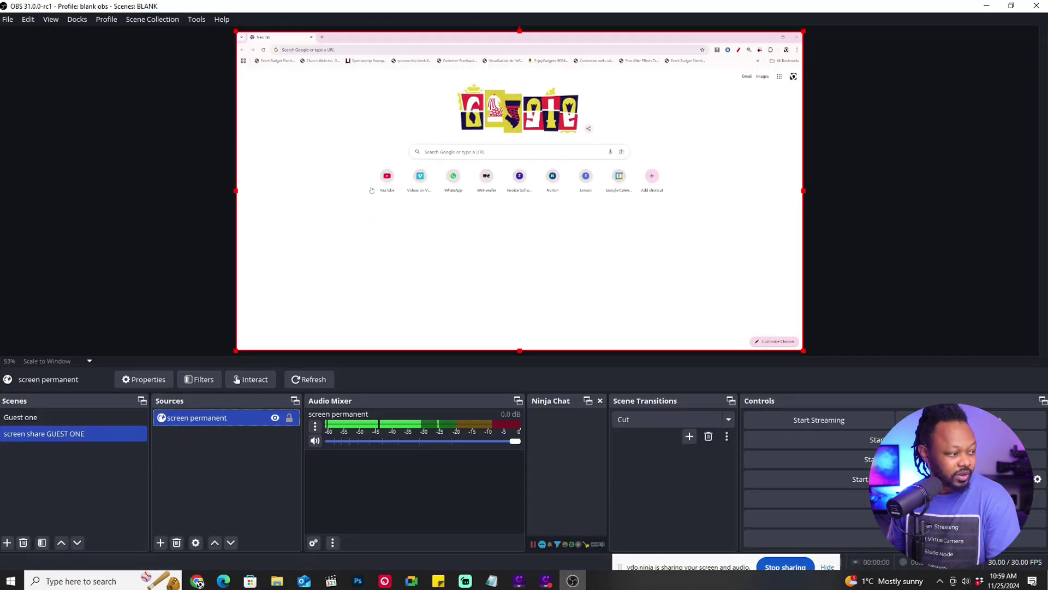
Open YouTube in the shared browser and start the 'I'M OBSESSED With This NEW OBS Plugin!' video
left_click(382, 175)
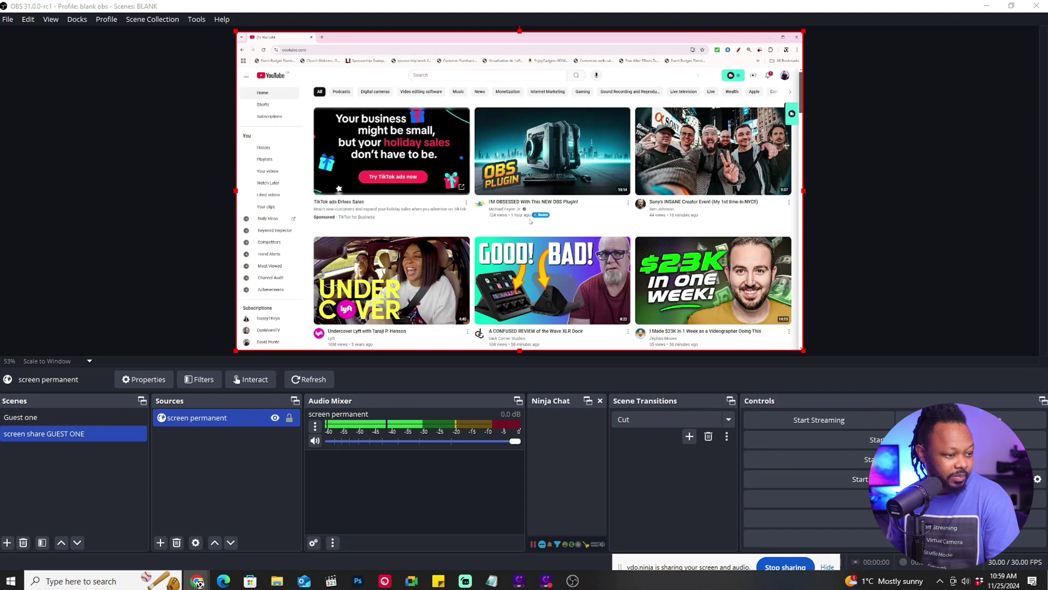
scroll(540, 207, "down", 2)
scroll(549, 170, "up", 2)
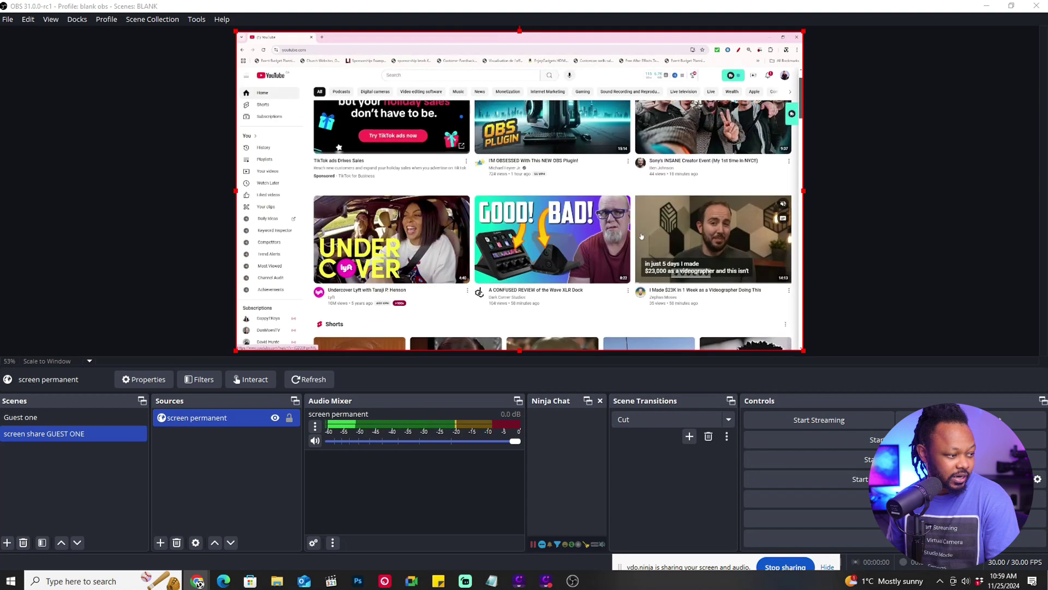
mouse_move(550, 163)
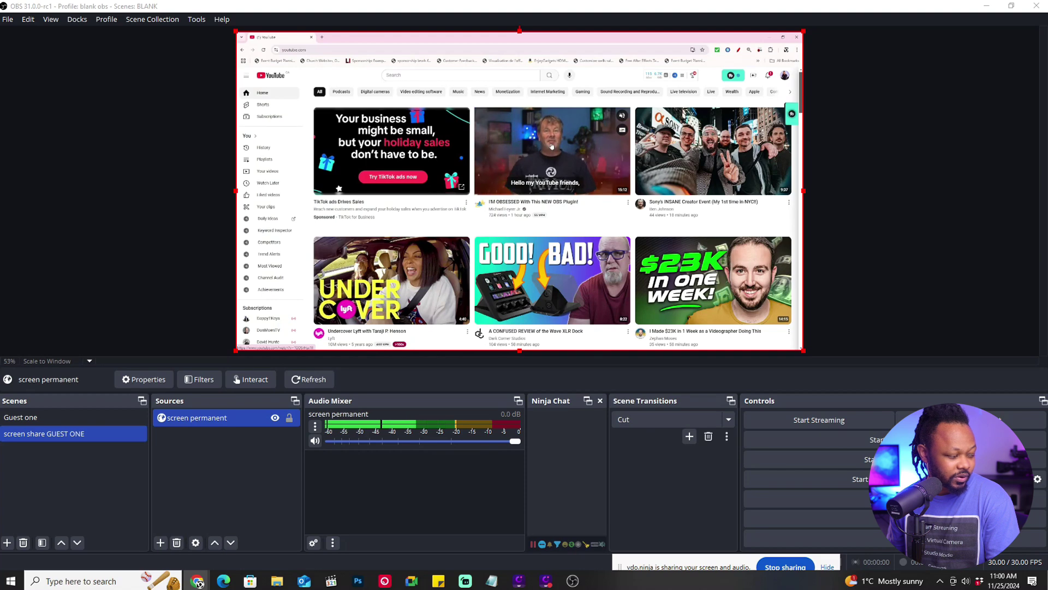
left_click(552, 147)
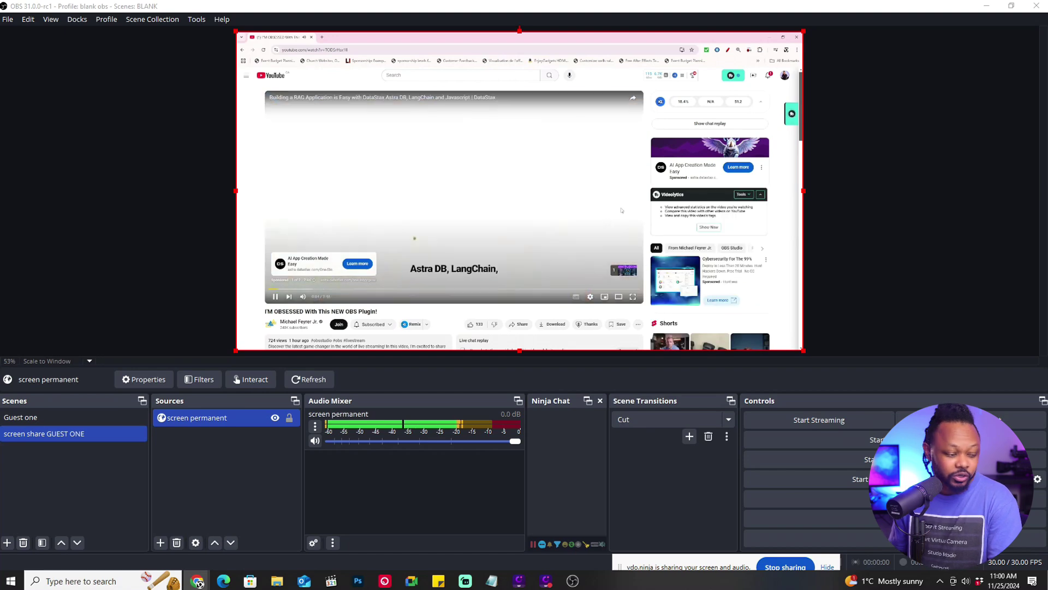
Skip the ad, set the video quality to 2160p, and play it full screen
left_click(620, 270)
left_click(590, 297)
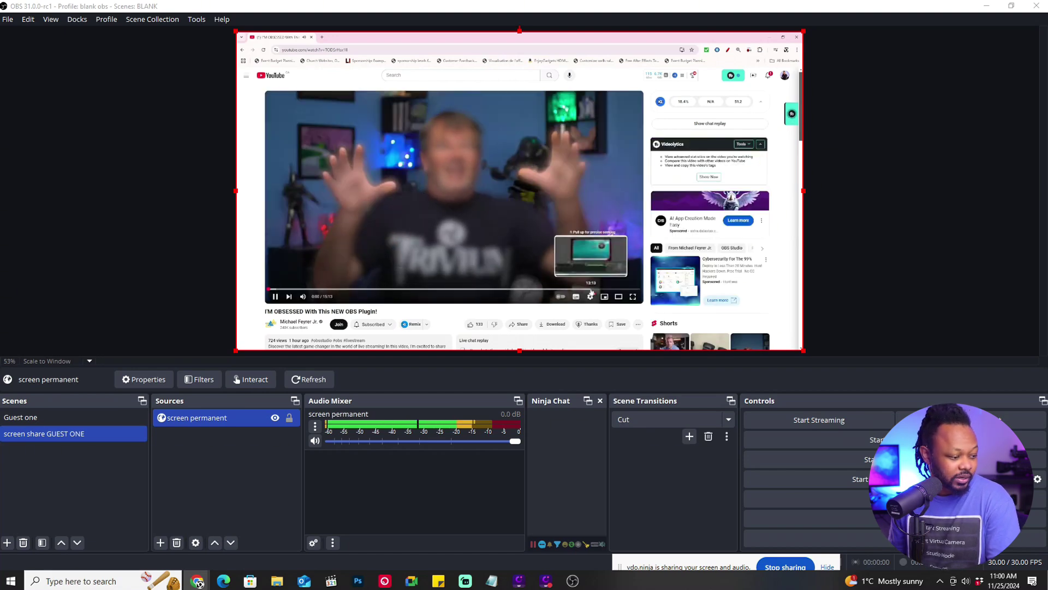
left_click(604, 277)
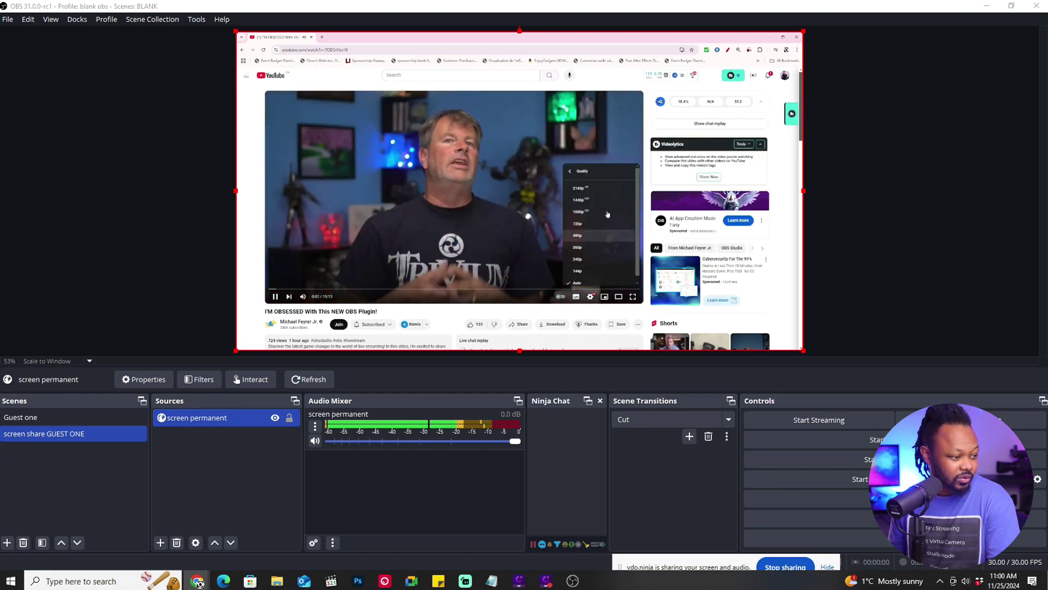
left_click(600, 191)
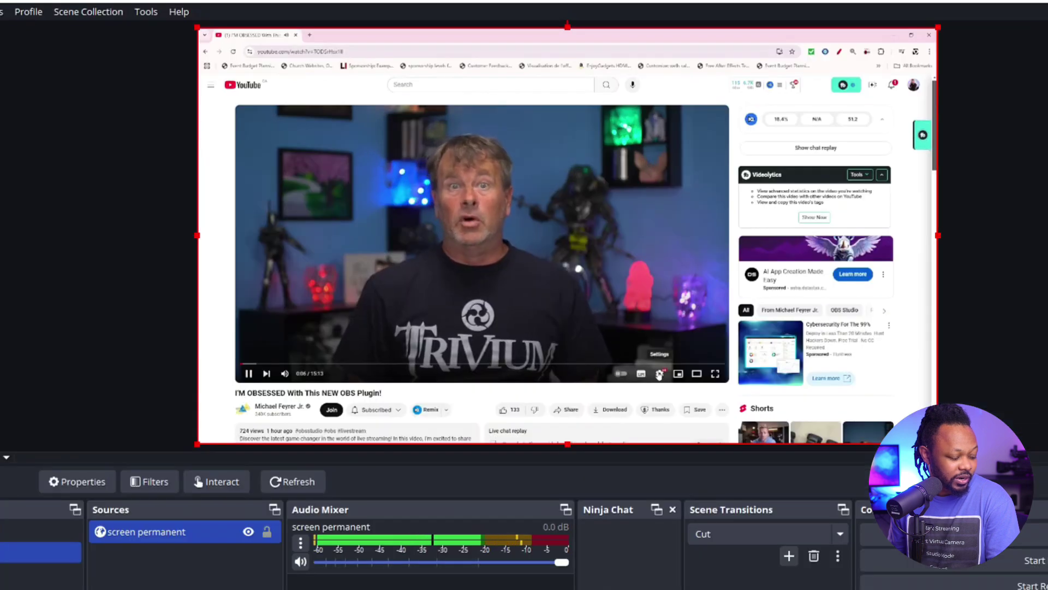
left_click(659, 374)
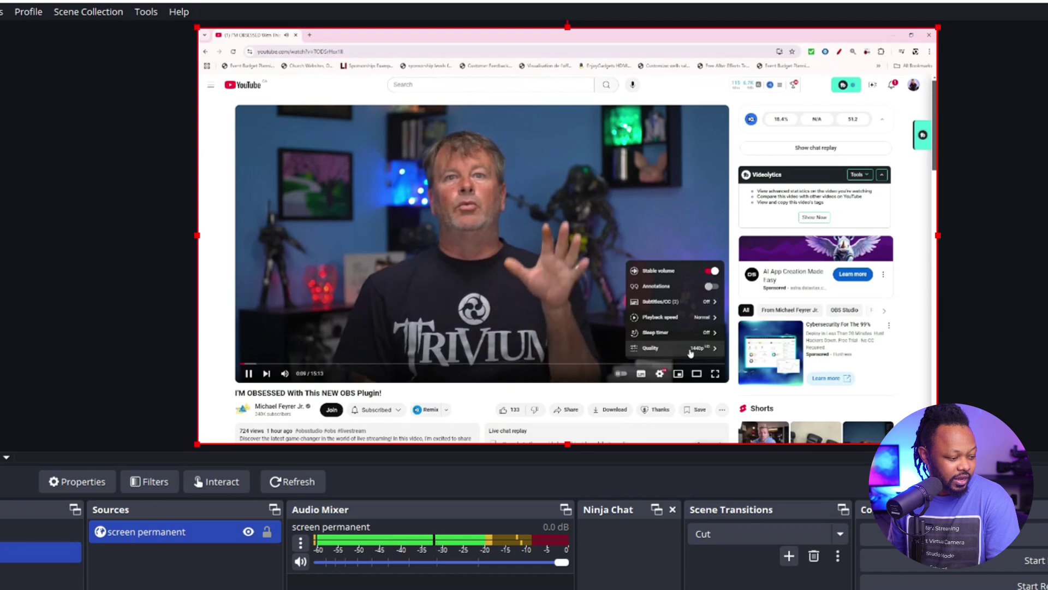
left_click(715, 375)
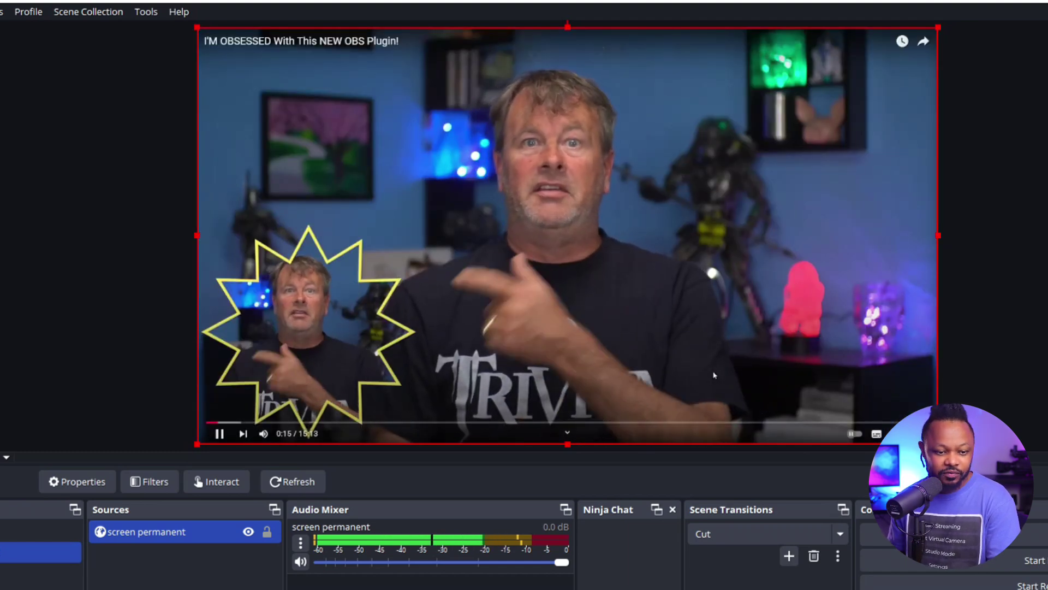
Exit full screen, scroll through the comments, and bring up the screen permanent source's options
left_click(73, 227)
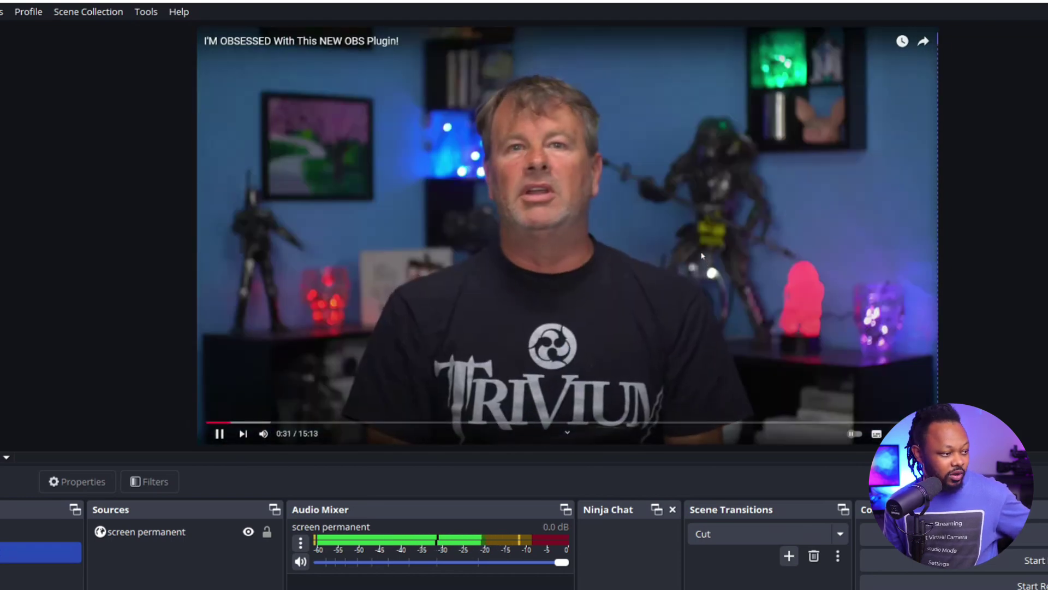
left_click(928, 433)
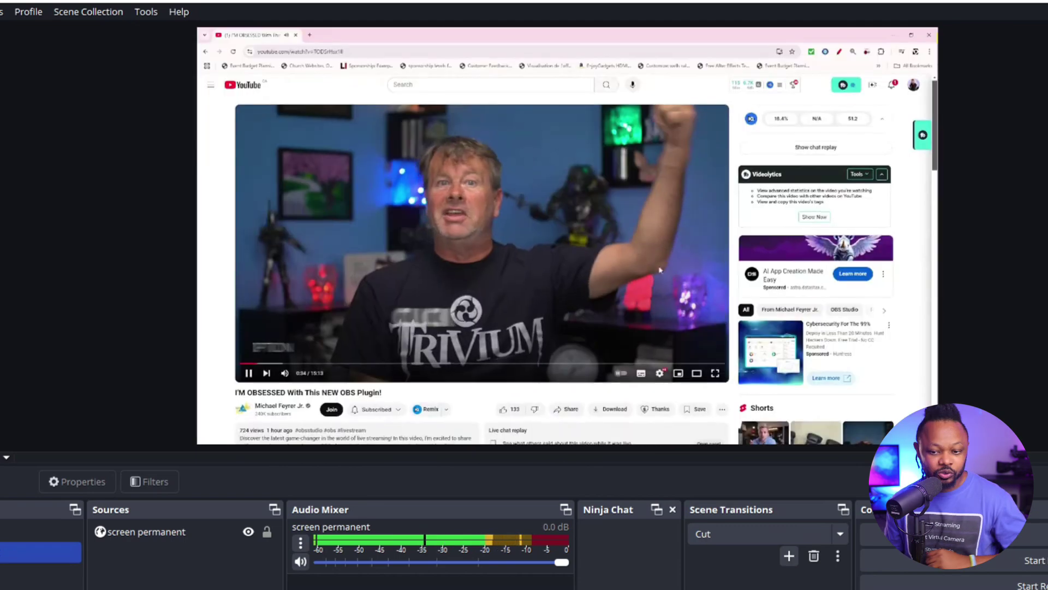
scroll(491, 301, "down", 5)
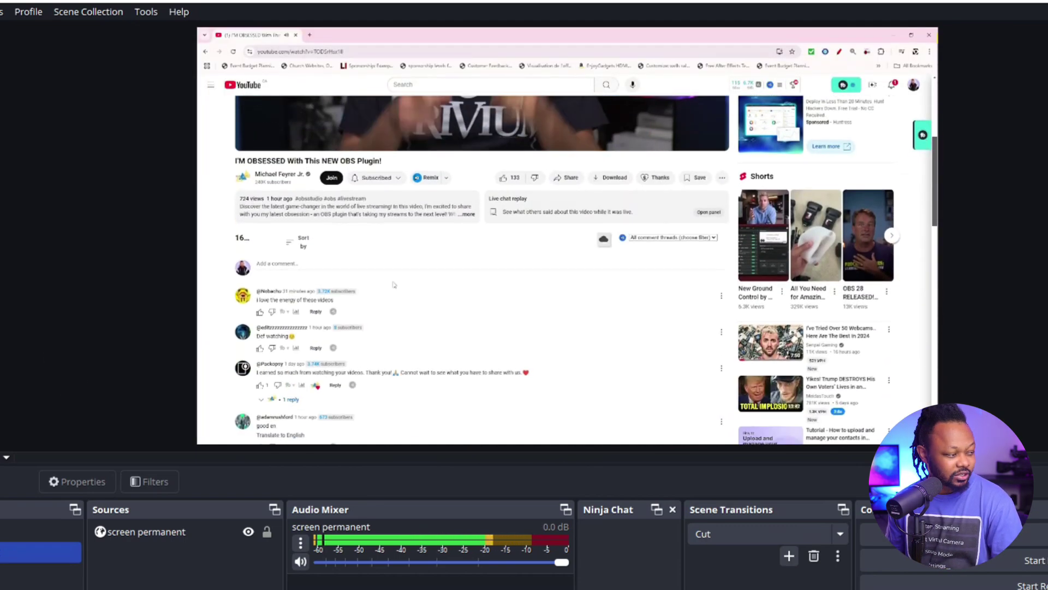
scroll(394, 285, "down", 4)
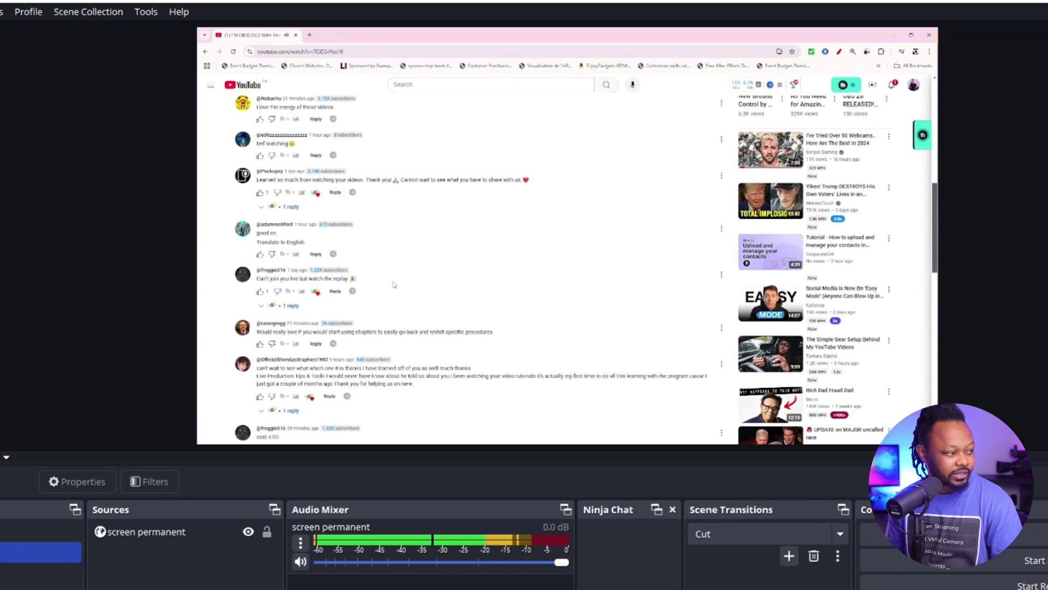
scroll(394, 284, "up", 9)
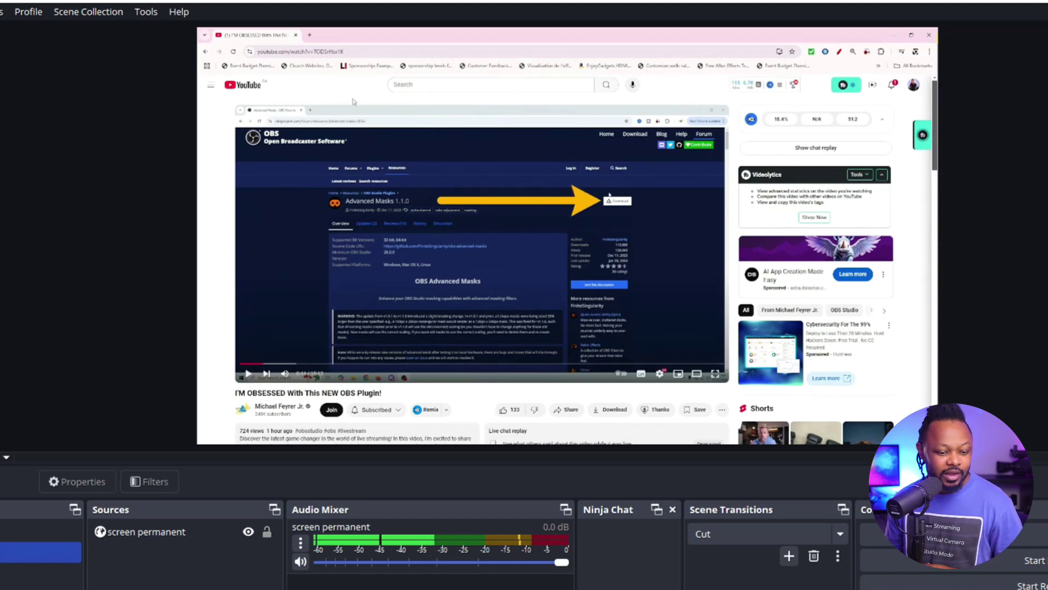
left_click(208, 538)
right_click(207, 538)
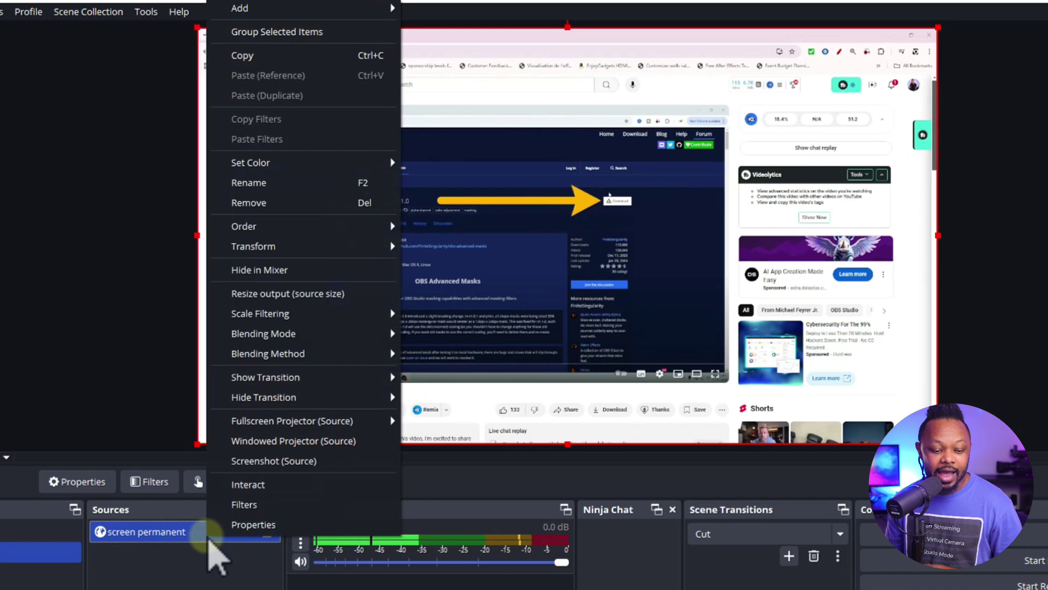
left_click(249, 525)
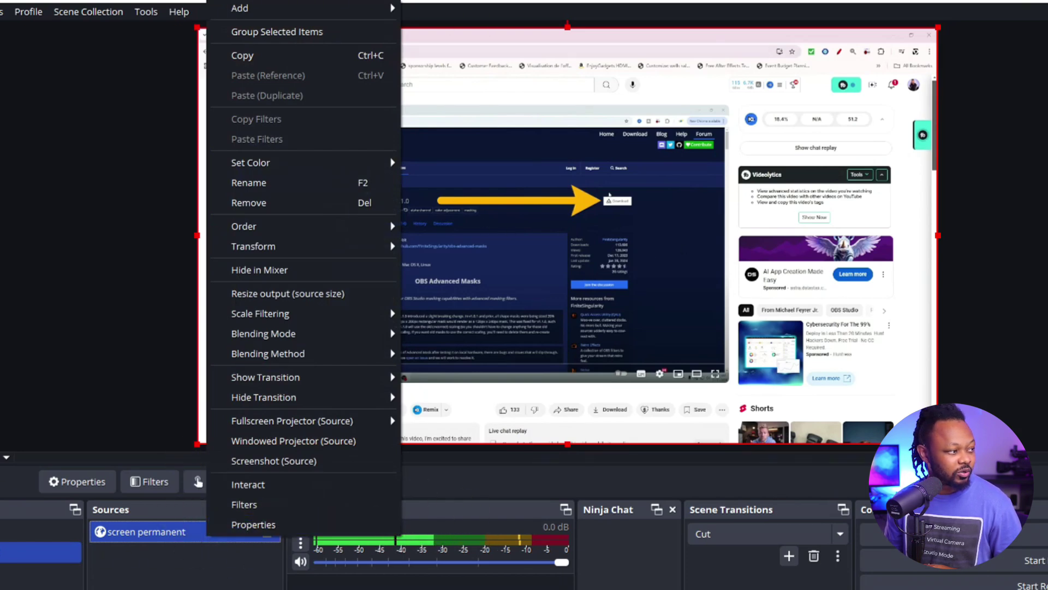
left_click(309, 36)
type("streamtoolz.com")
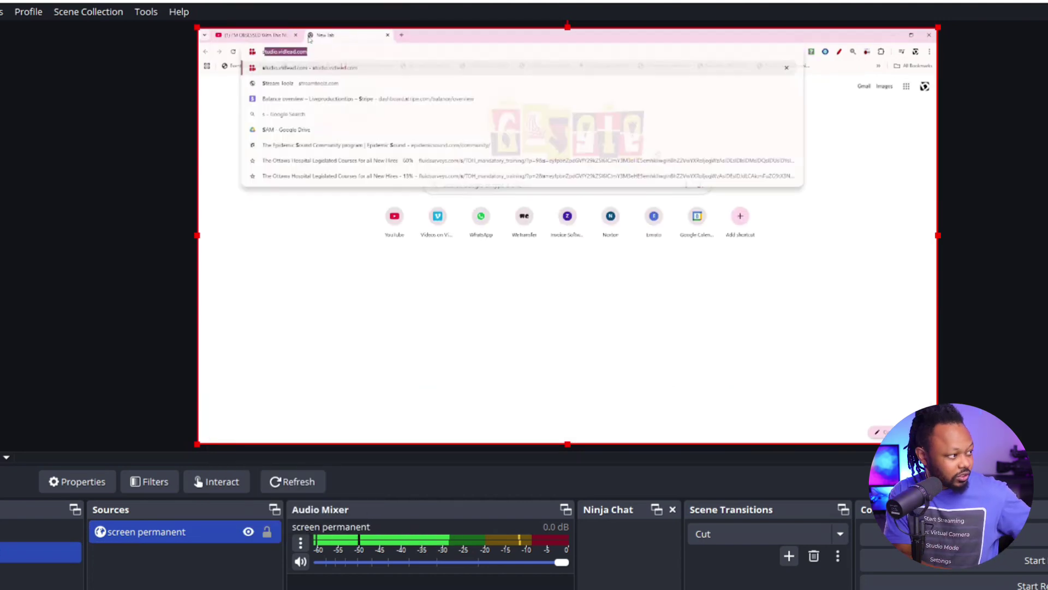
key("Return")
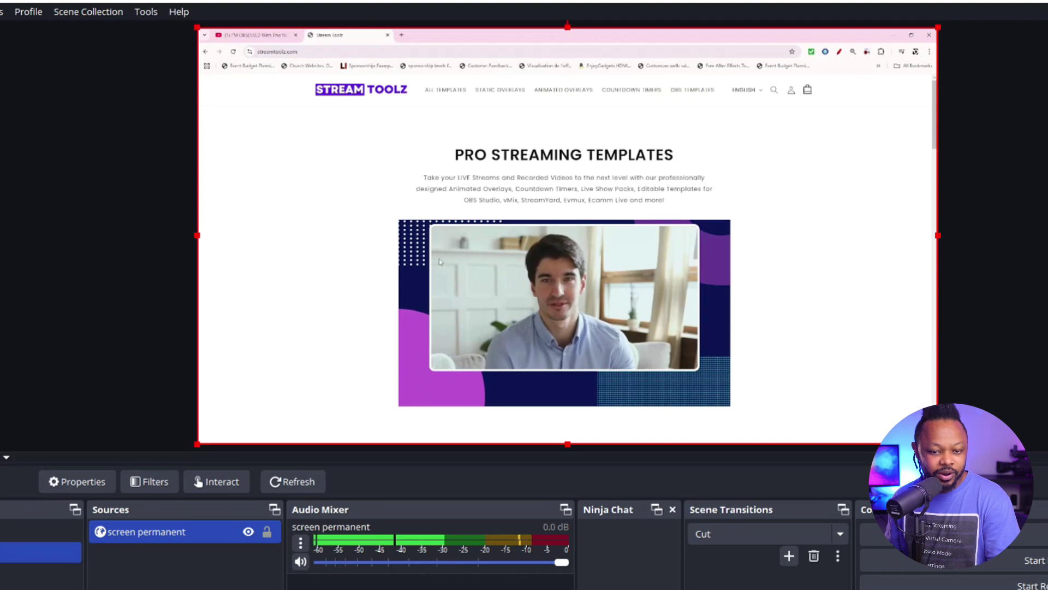
scroll(348, 247, "down", 8)
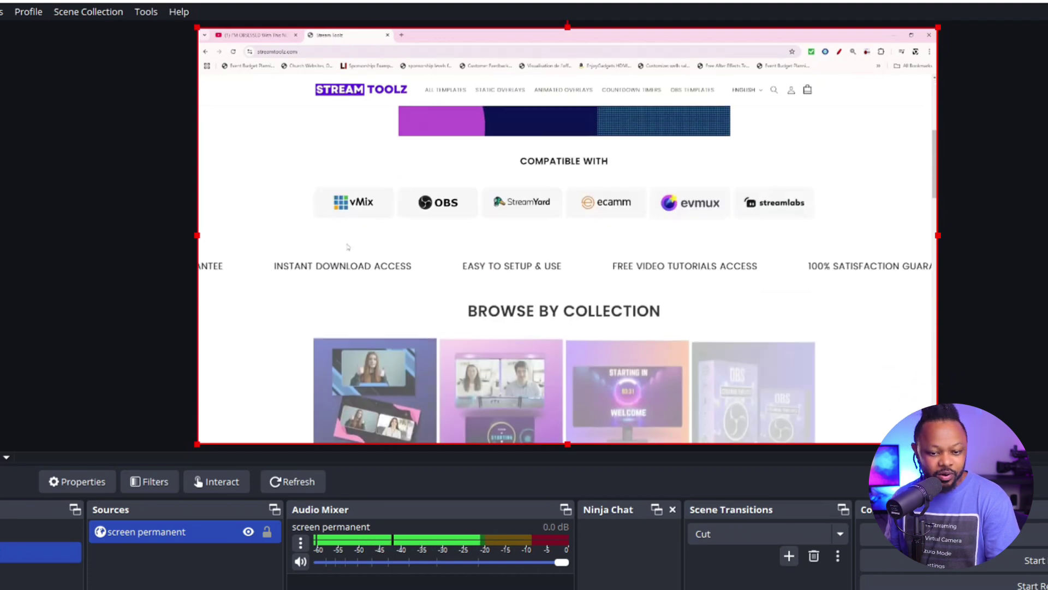
scroll(347, 246, "down", 2)
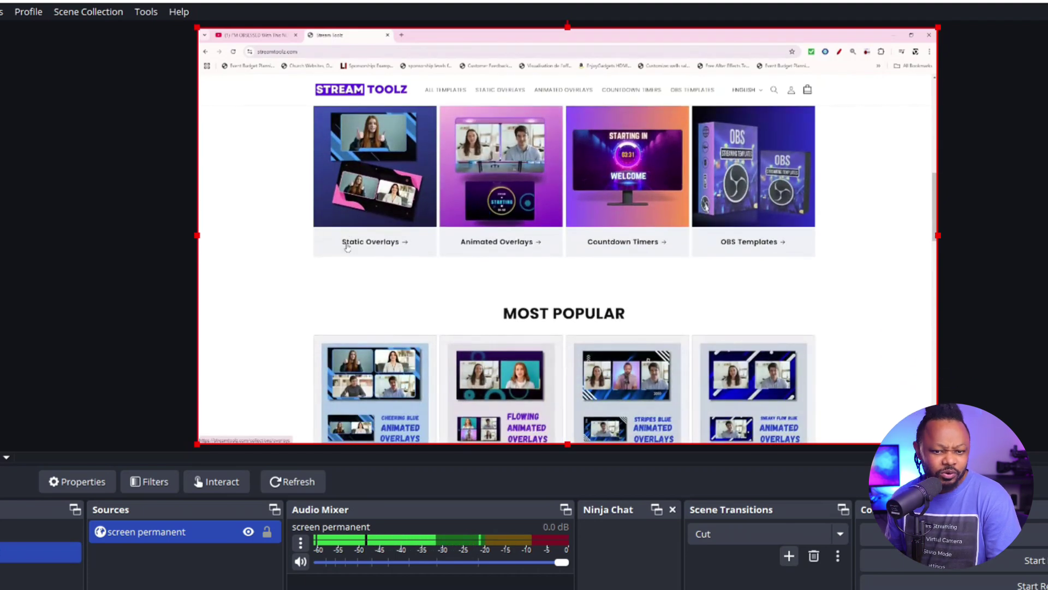
scroll(350, 248, "down", 12)
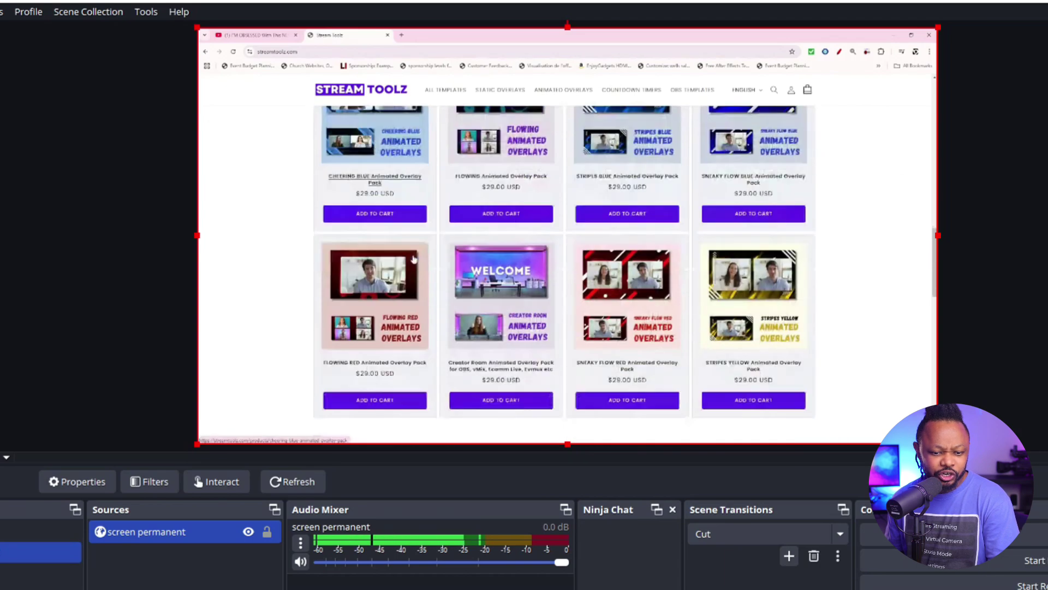
scroll(414, 260, "down", 9)
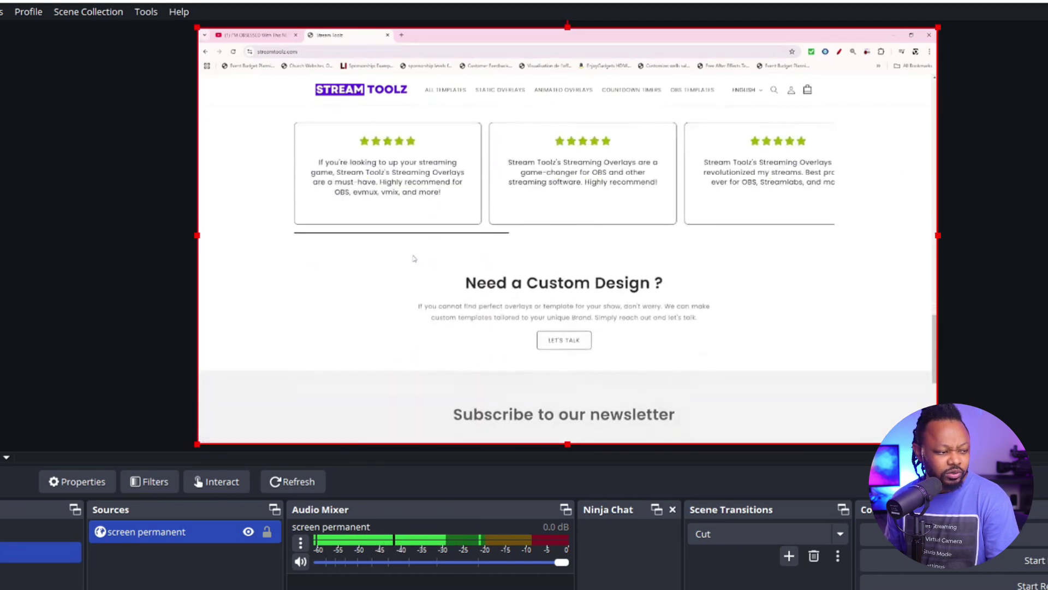
scroll(414, 259, "down", 3)
scroll(414, 259, "up", 12)
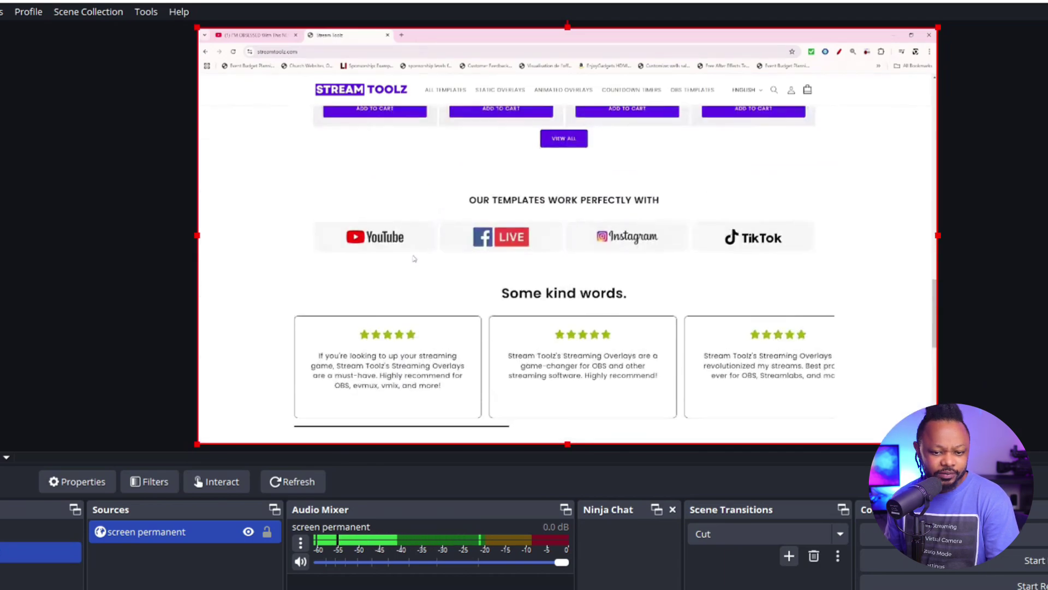
scroll(414, 260, "up", 10)
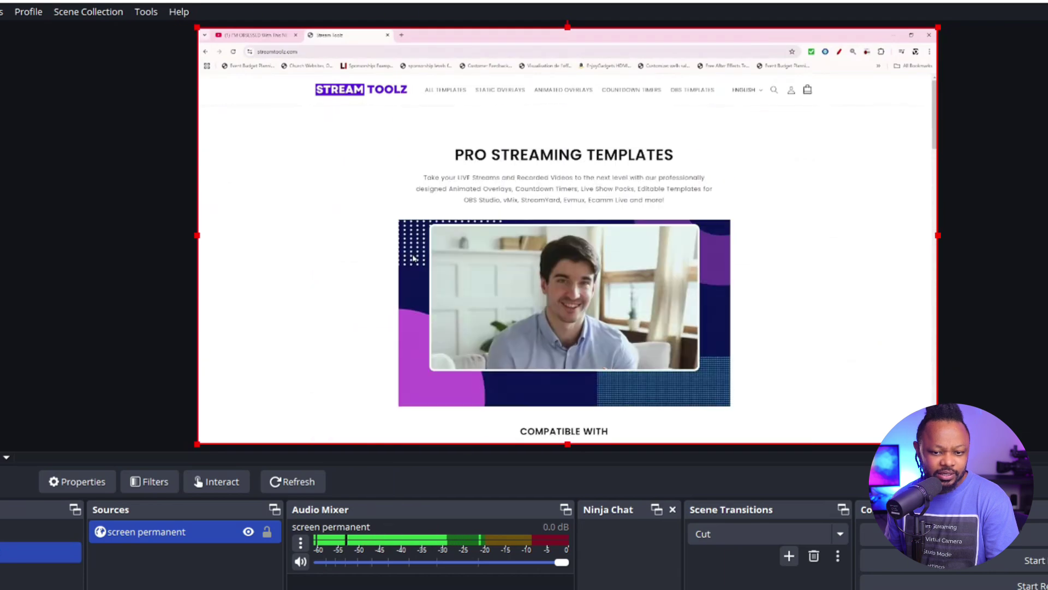
scroll(414, 258, "down", 10)
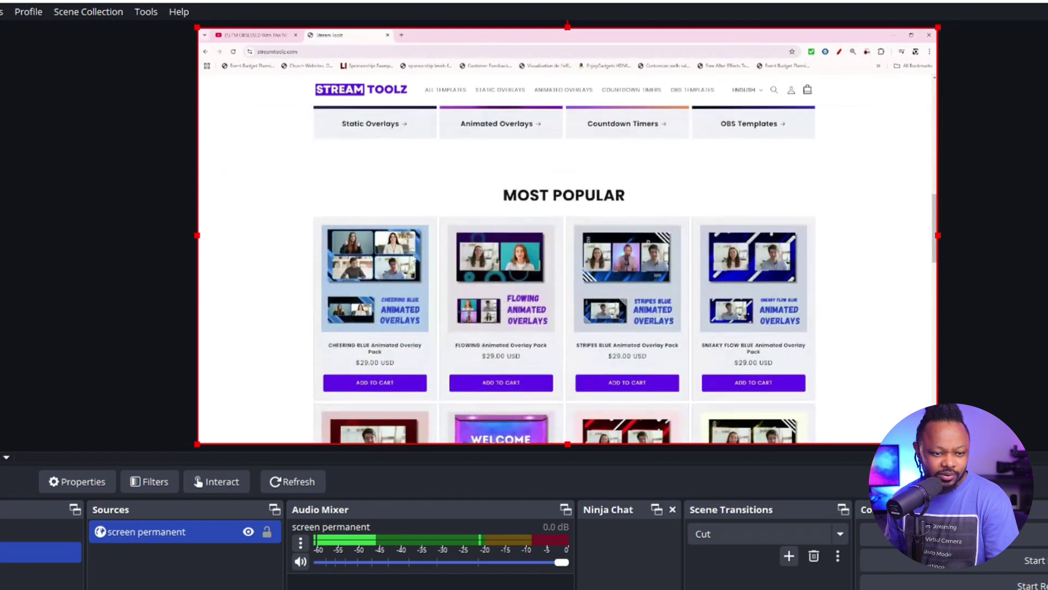
scroll(414, 258, "down", 3)
scroll(414, 259, "up", 8)
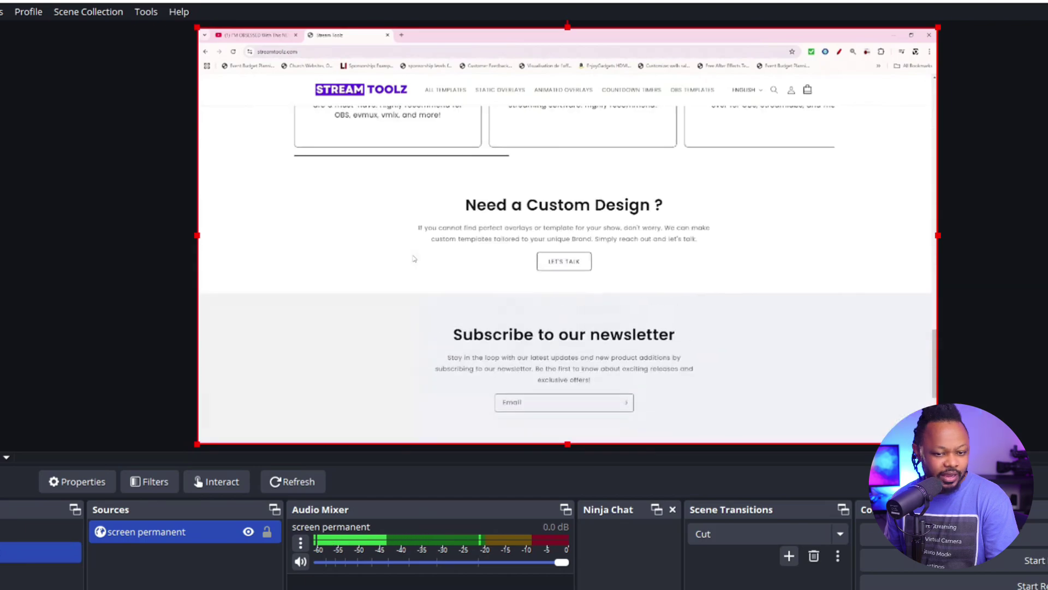
scroll(413, 259, "up", 5)
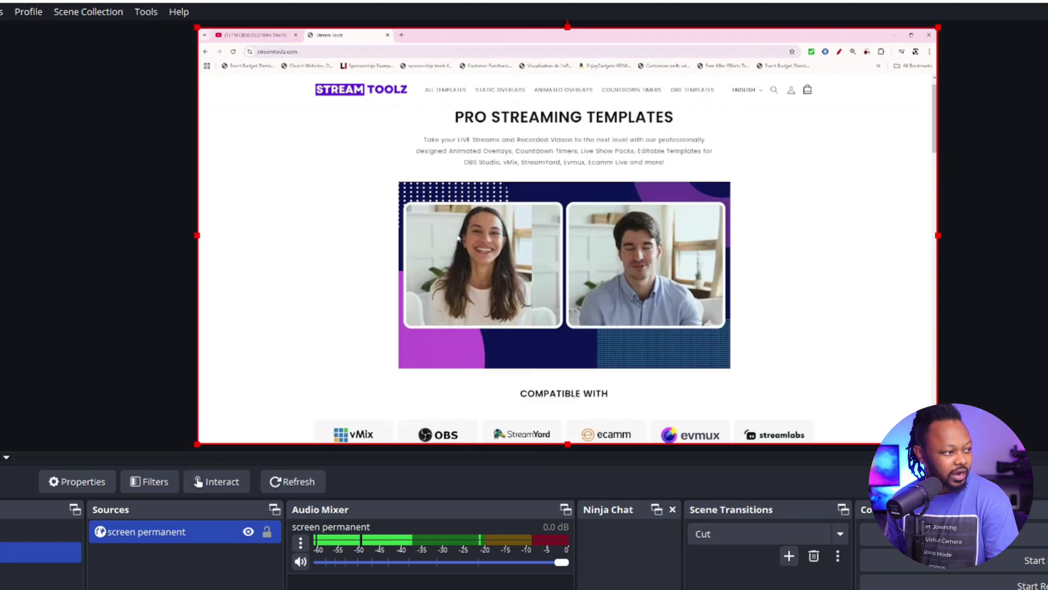
left_click(566, 91)
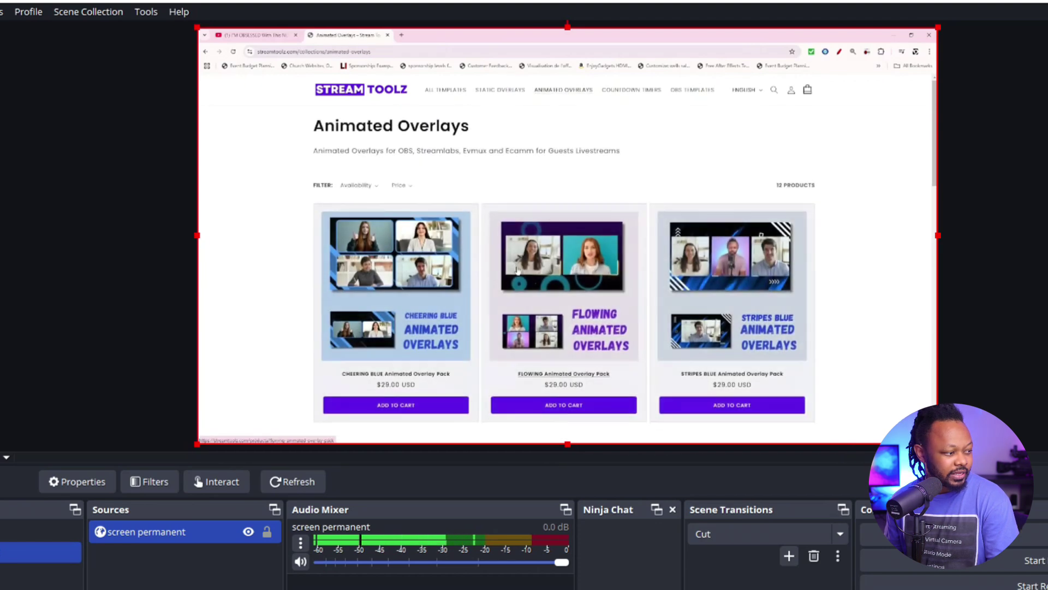
Open the CHEERING BLUE pack's product page and double-click its gallery video to go full screen
scroll(518, 269, "down", 2)
left_click(435, 202)
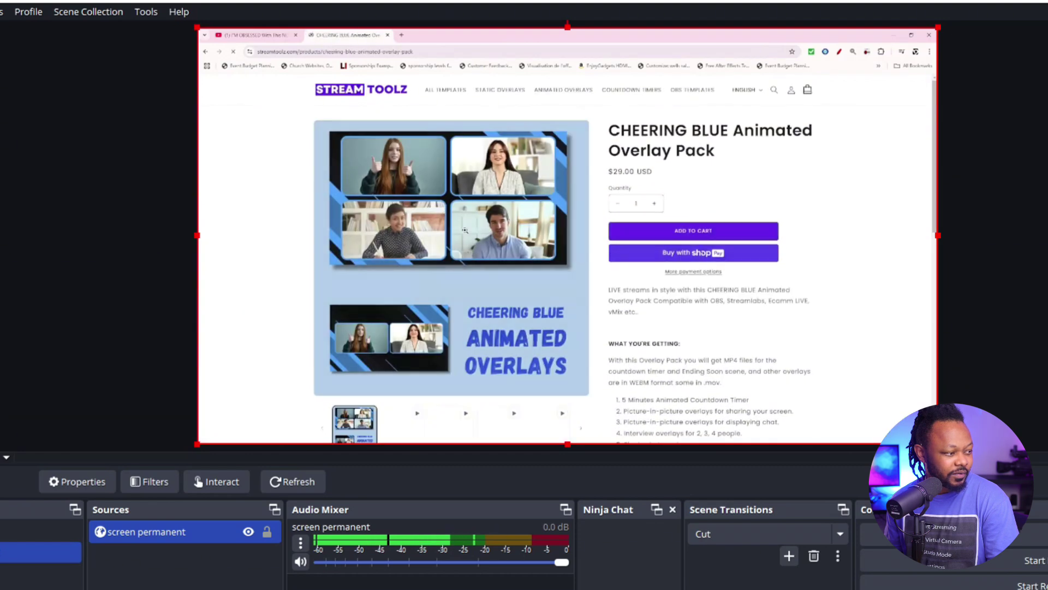
scroll(554, 304, "down", 3)
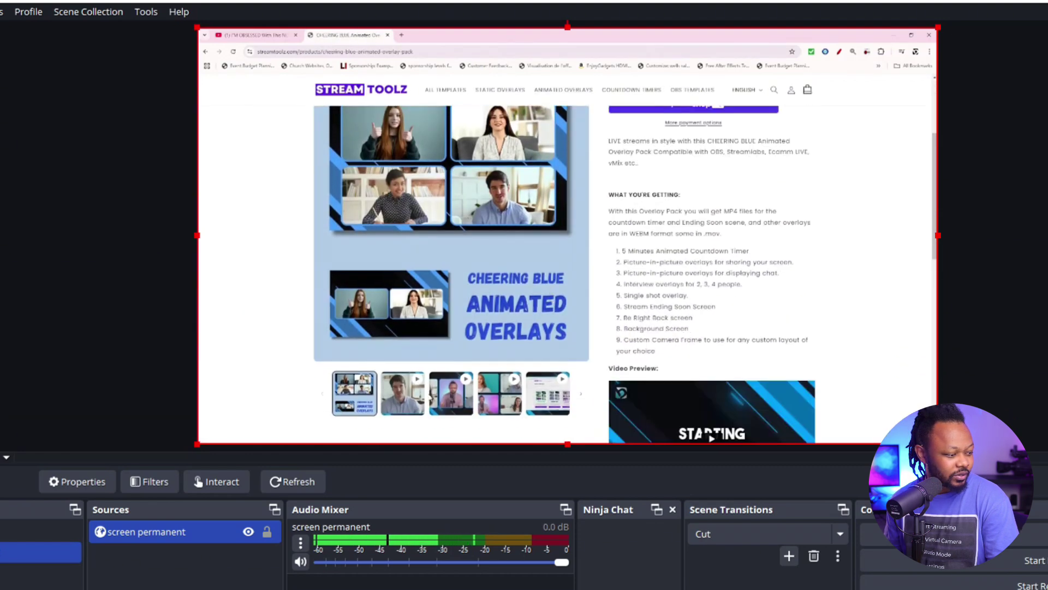
scroll(710, 245, "down", 2)
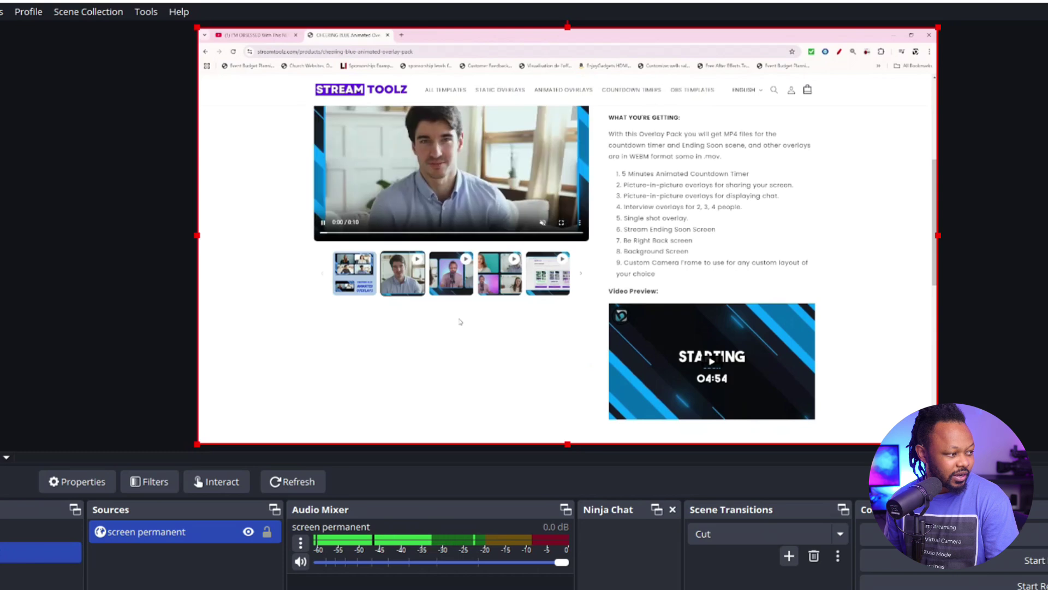
scroll(457, 283, "up", 3)
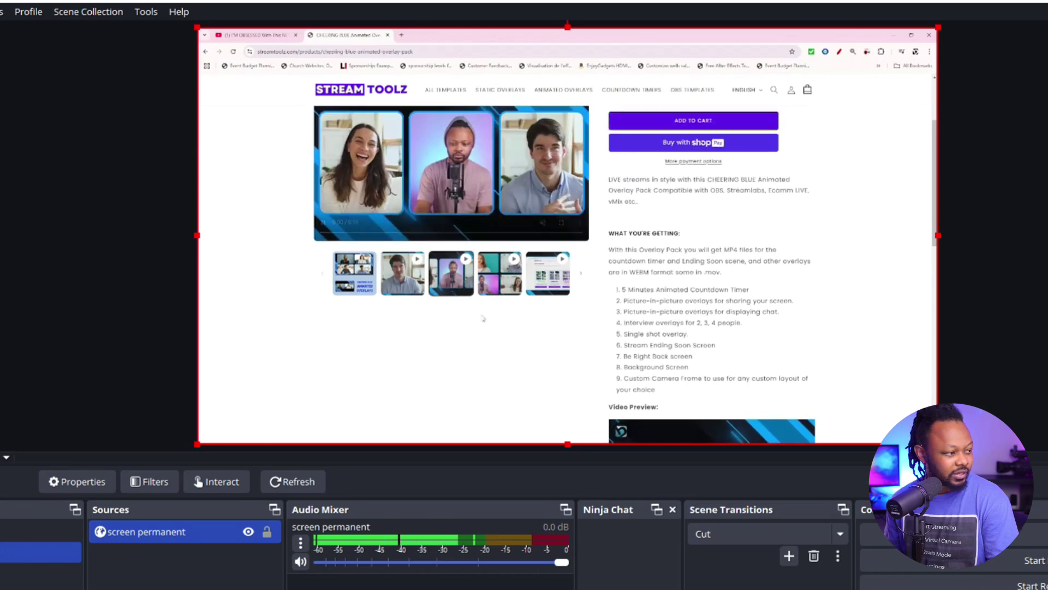
double_click(489, 284)
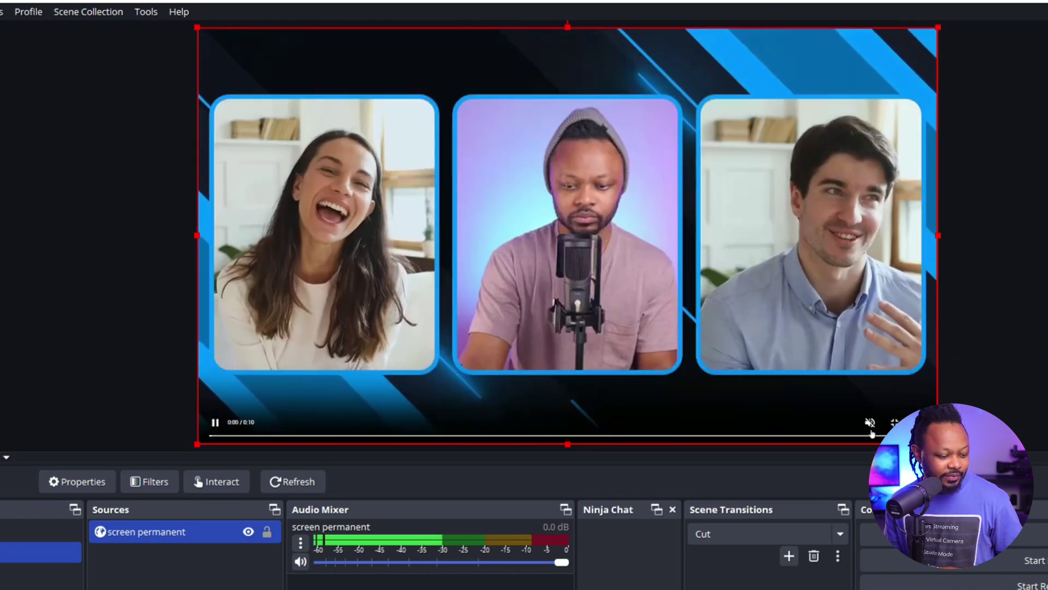
Exit full screen, play the Starting Soon countdown clip from the gallery, and scroll back to the top
left_click(894, 422)
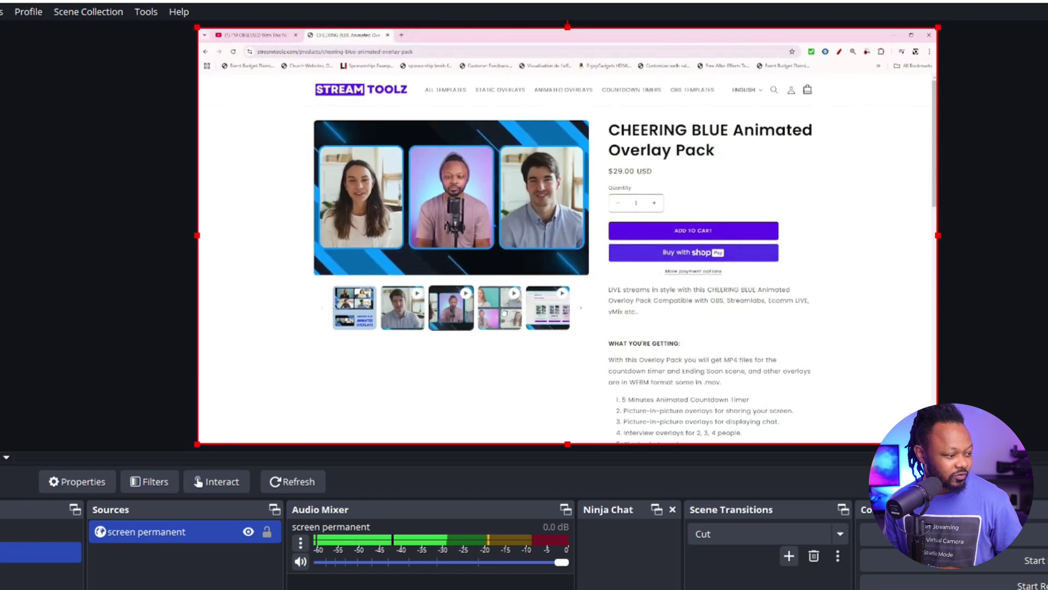
left_click(539, 314)
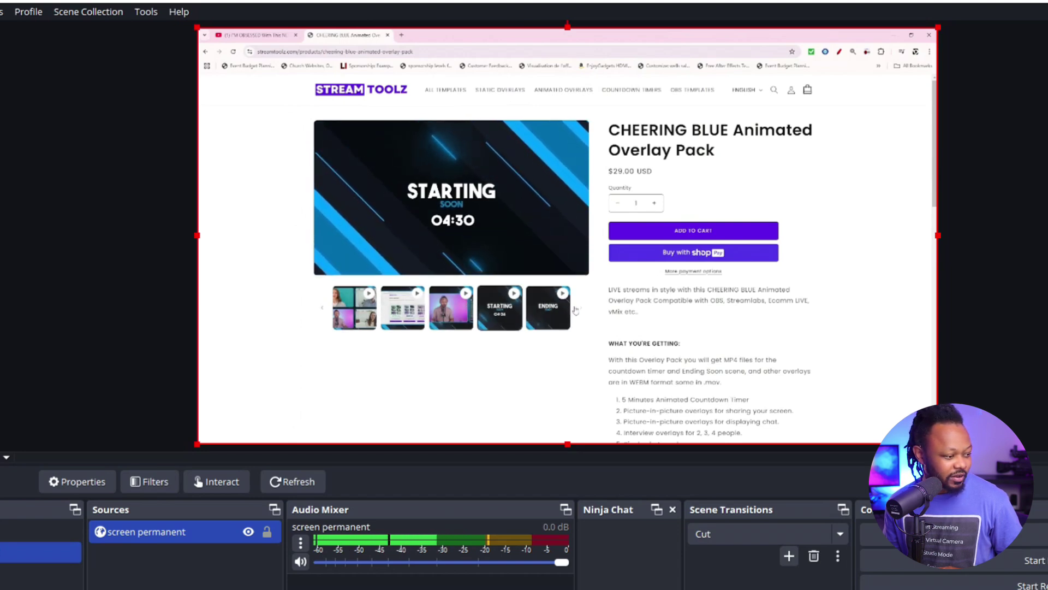
scroll(668, 326, "down", 6)
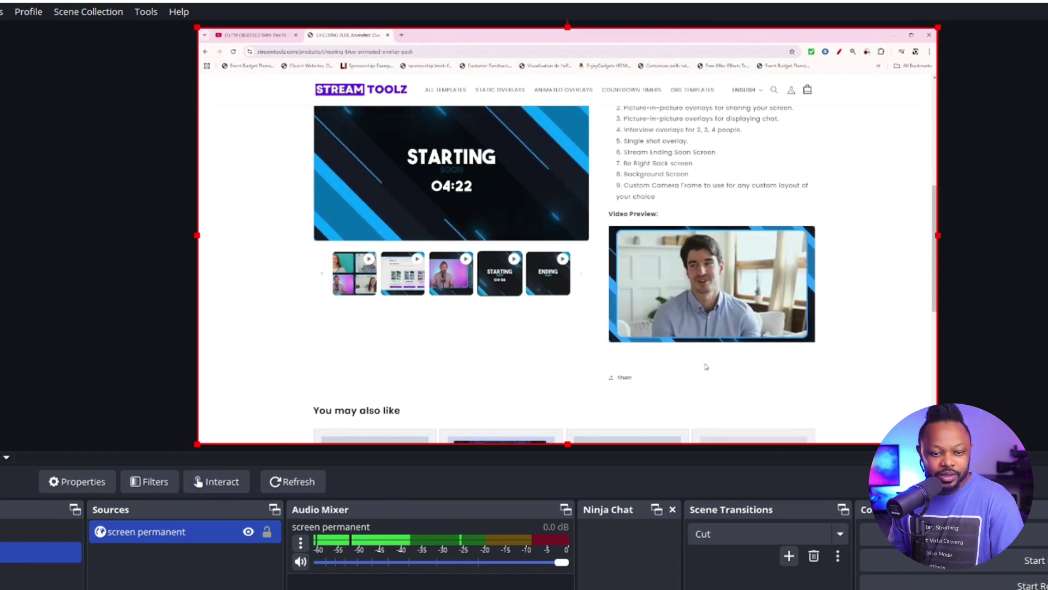
scroll(706, 367, "up", 1)
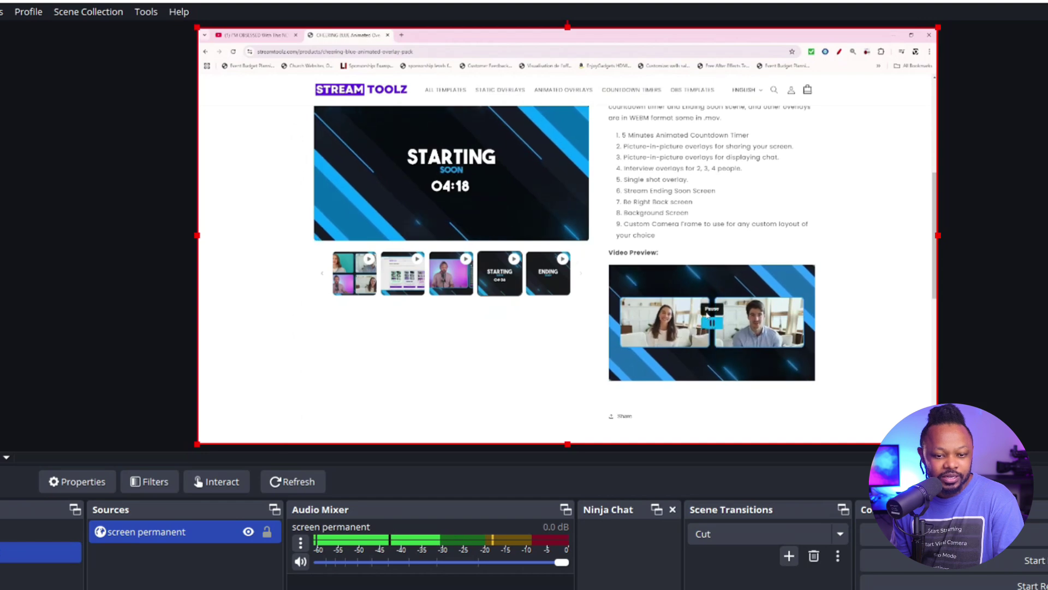
scroll(708, 316, "up", 1)
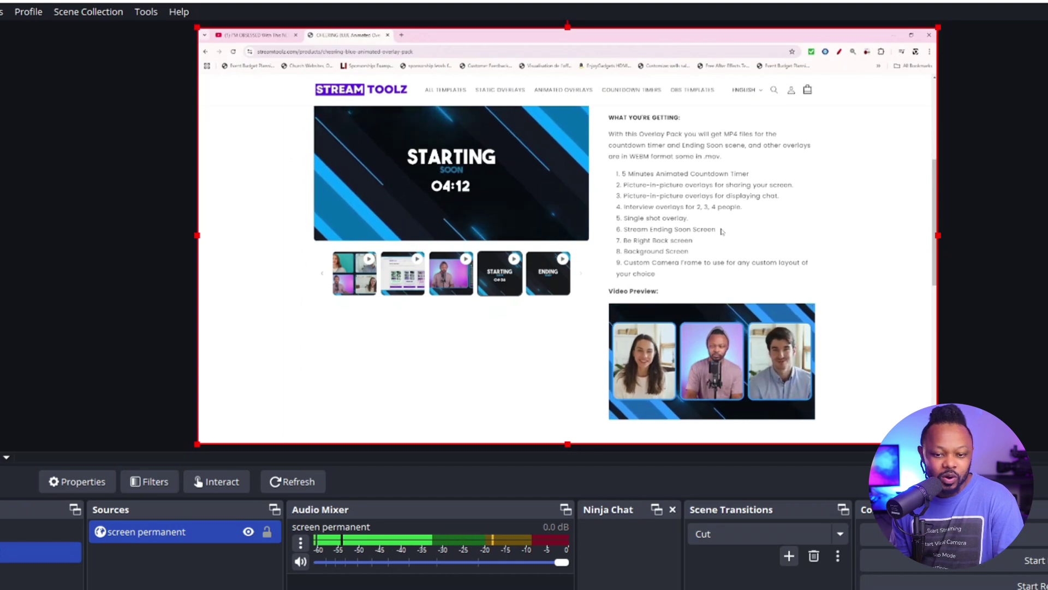
scroll(721, 231, "up", 2)
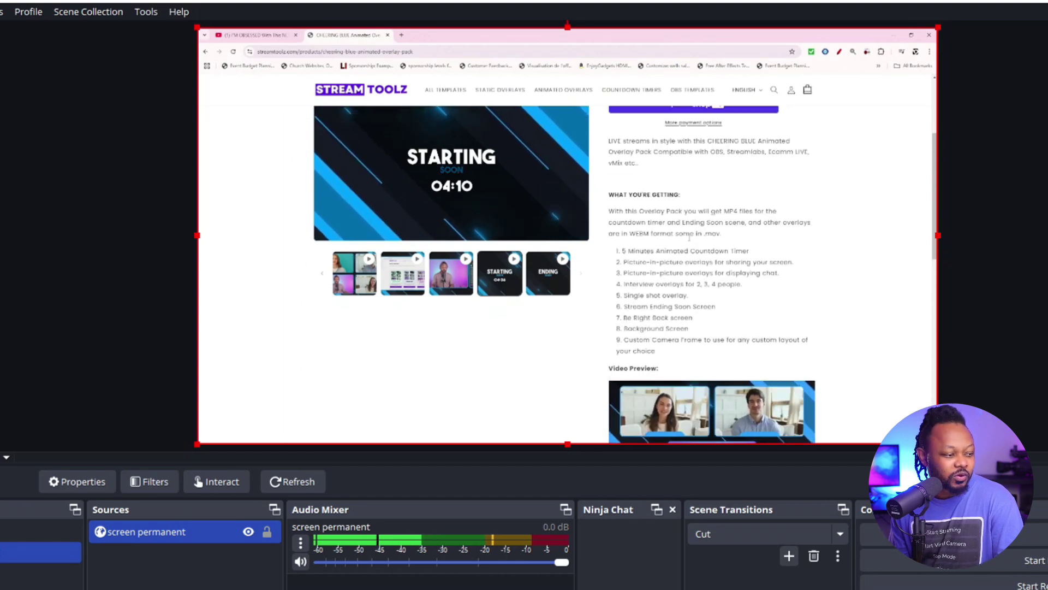
scroll(689, 238, "up", 3)
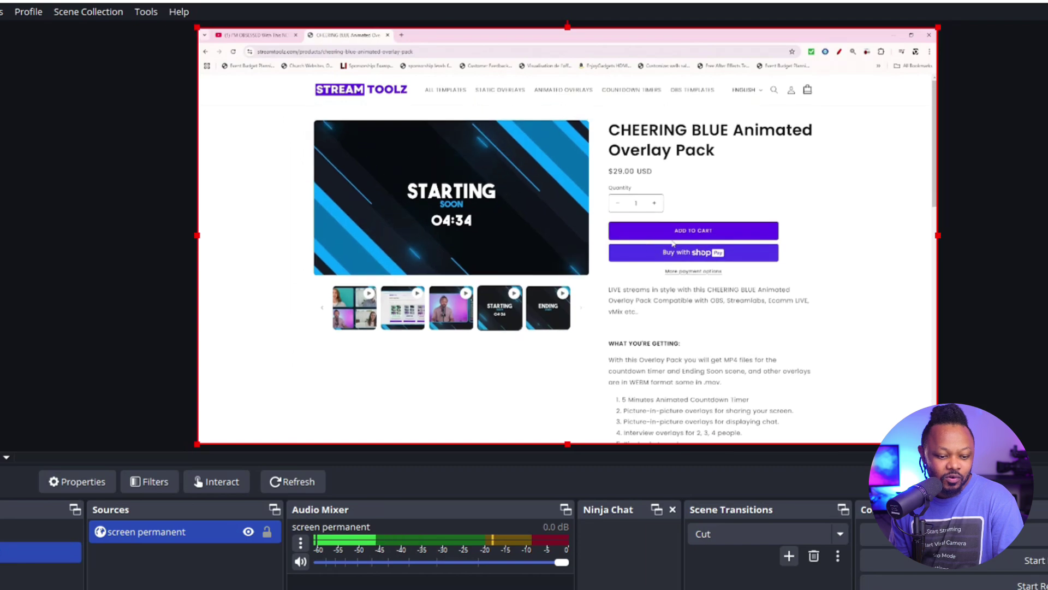
In the screen permanent source's properties, replace the URL's trailing space with '&sharper'
right_click(190, 532)
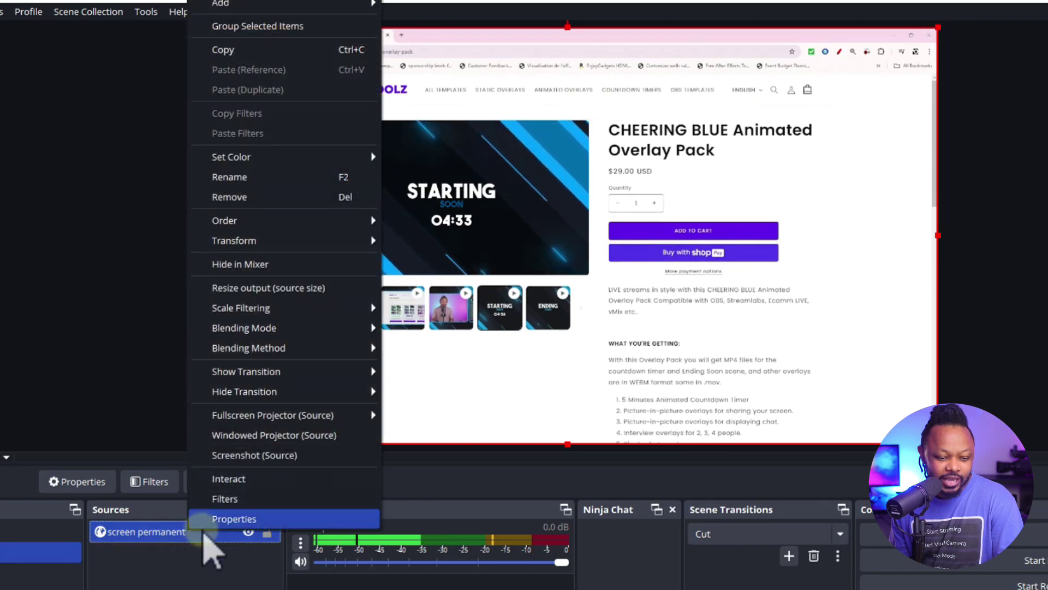
left_click(236, 520)
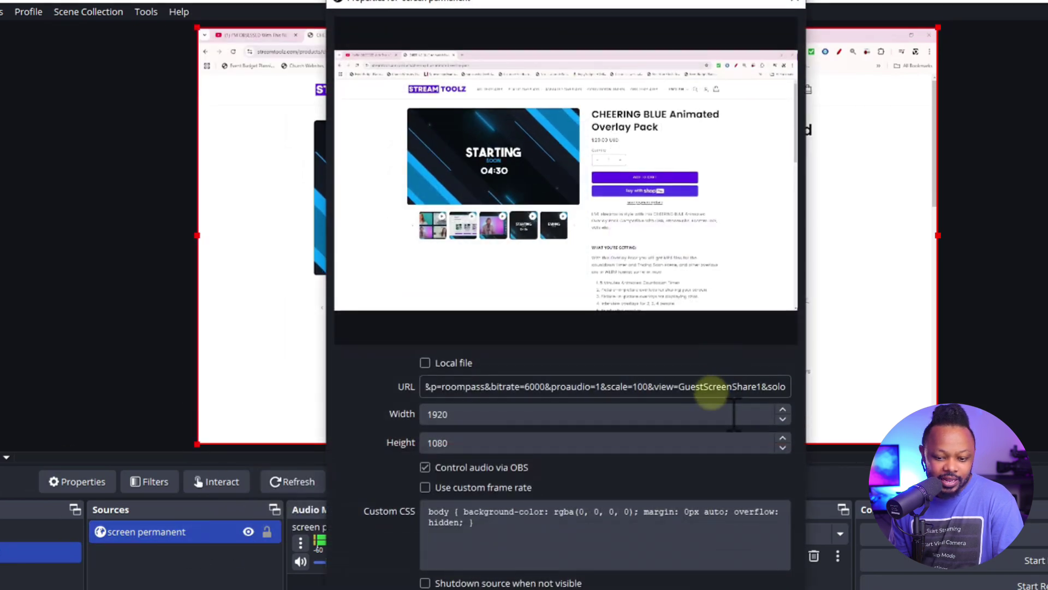
left_click(718, 382)
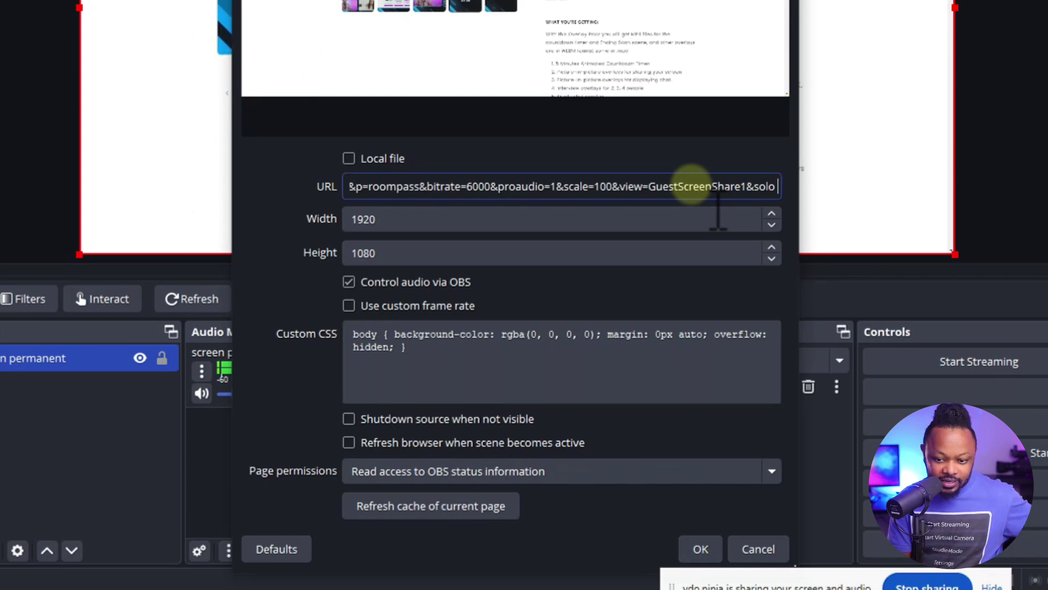
key("BackSpace")
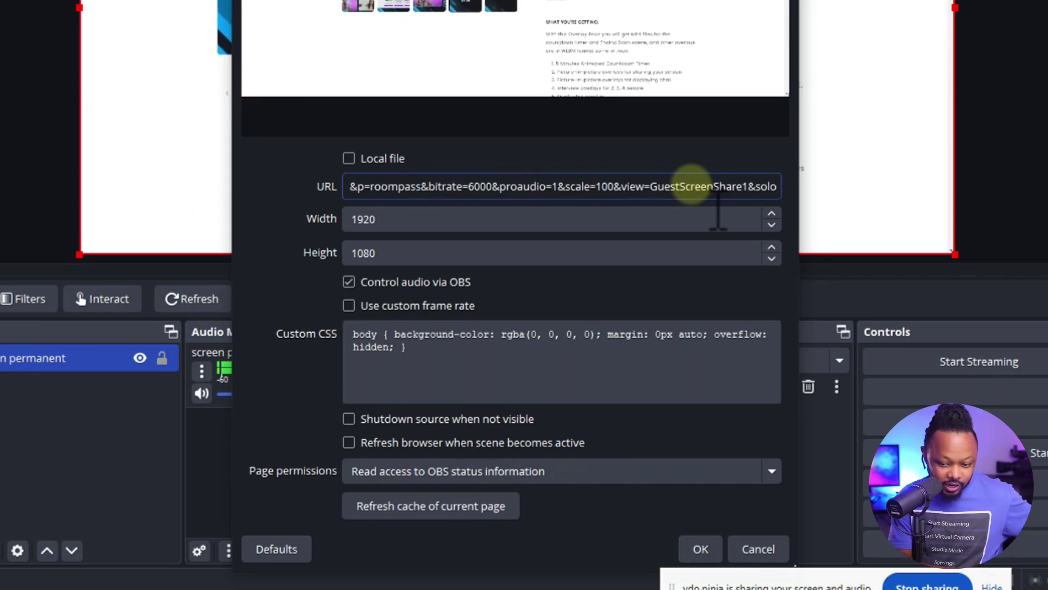
type("&")
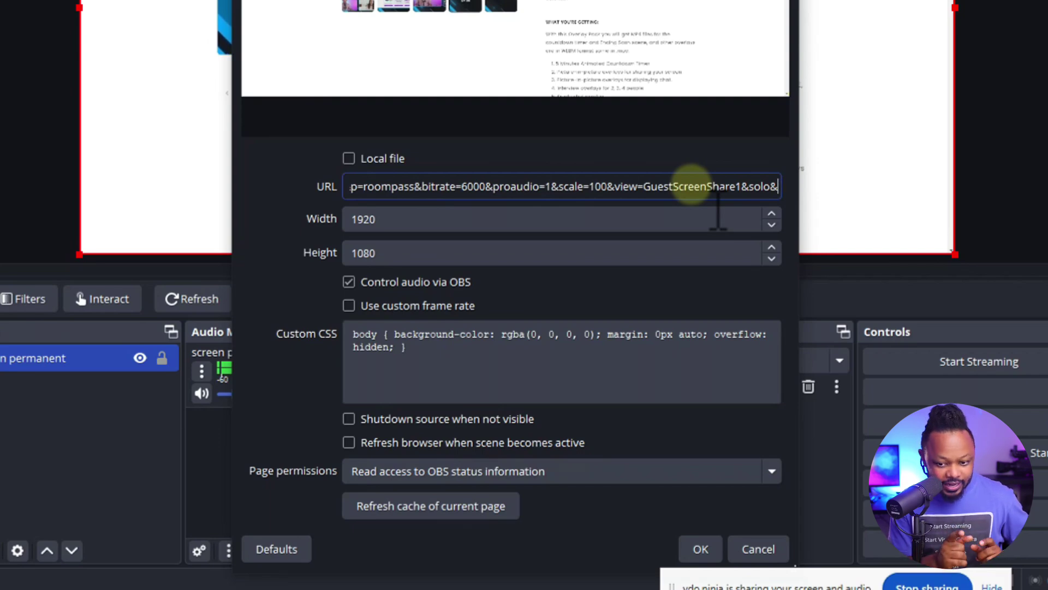
type("shar")
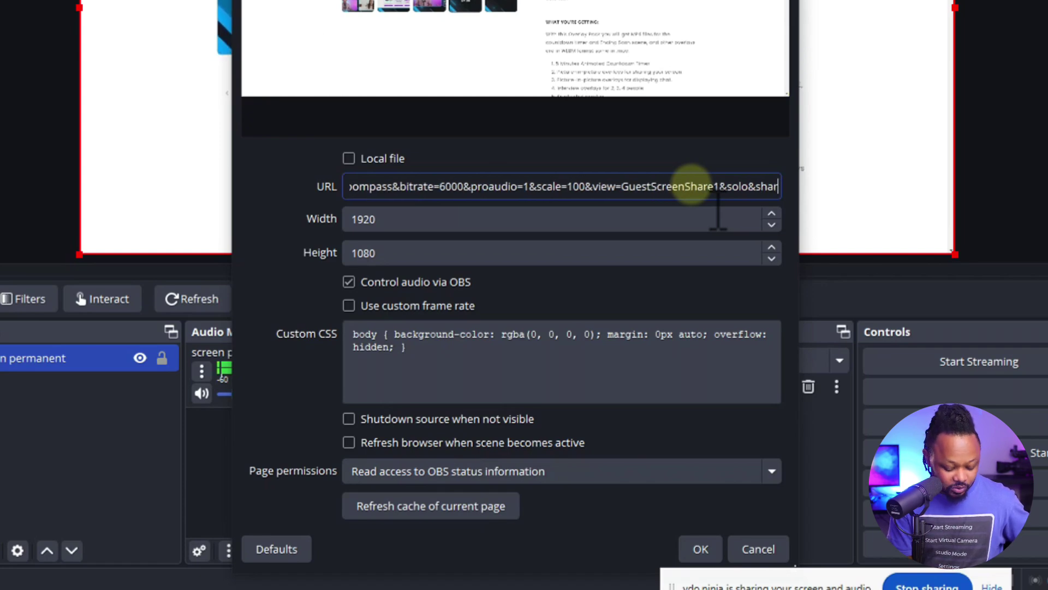
type("per")
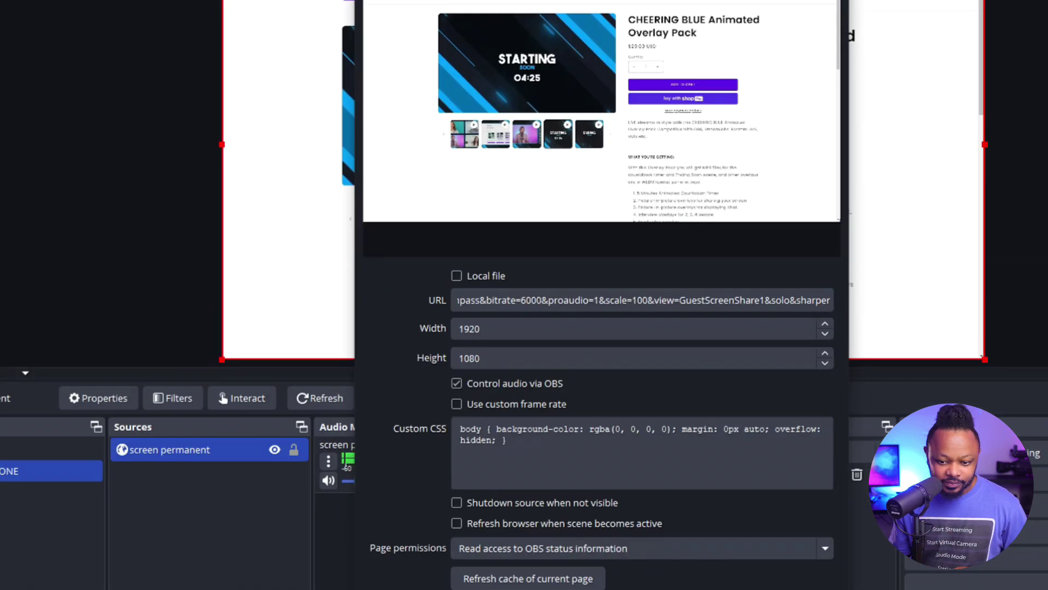
left_click(700, 549)
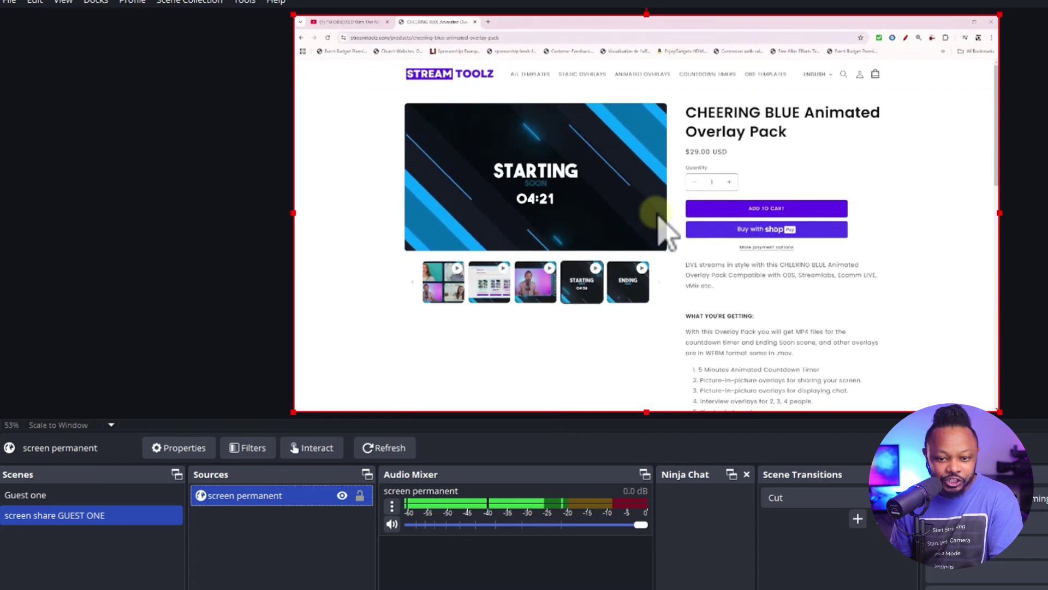
Scroll up and down the CHEERING BLUE product page in the shared browser
scroll(670, 231, "down", 5)
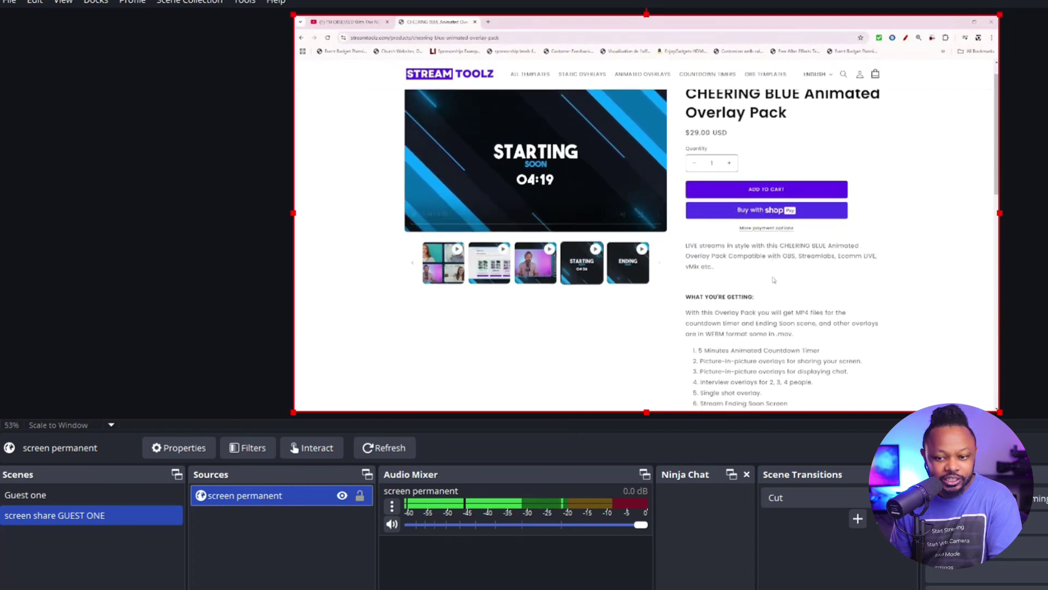
scroll(773, 280, "down", 3)
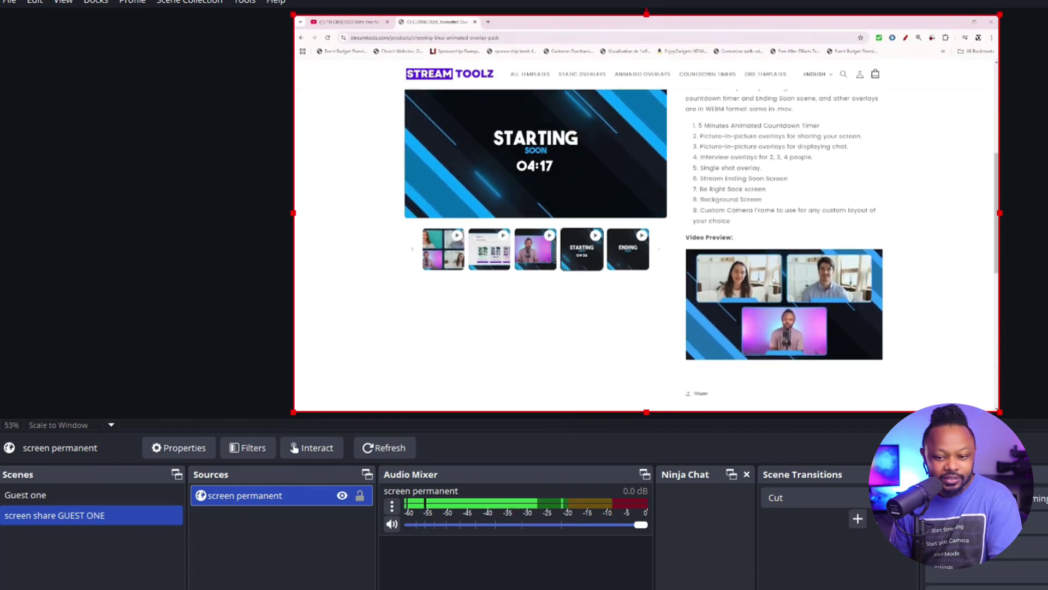
scroll(773, 280, "up", 3)
scroll(773, 280, "up", 3)
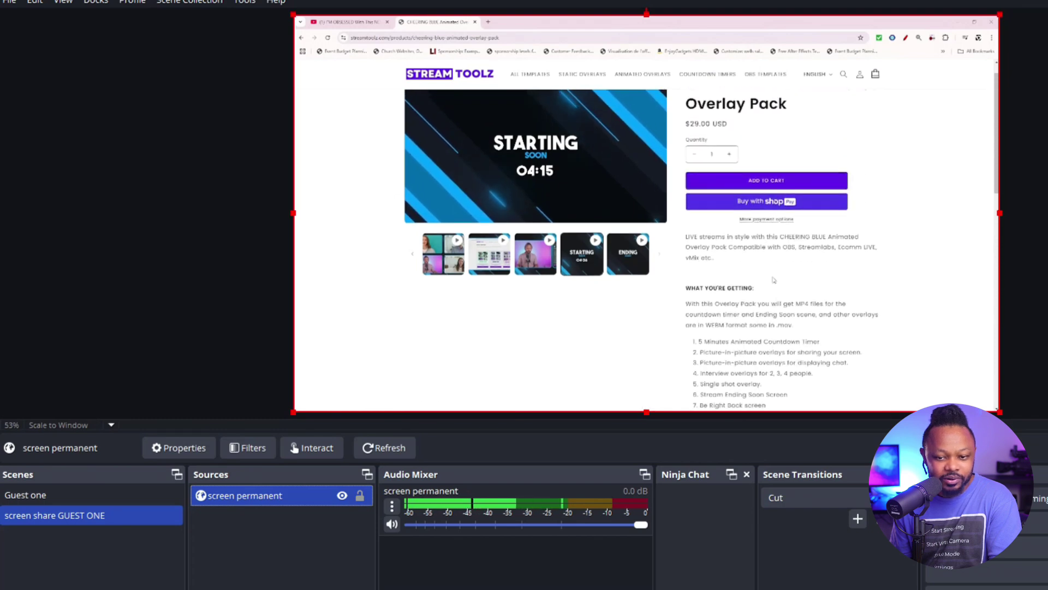
scroll(773, 280, "down", 8)
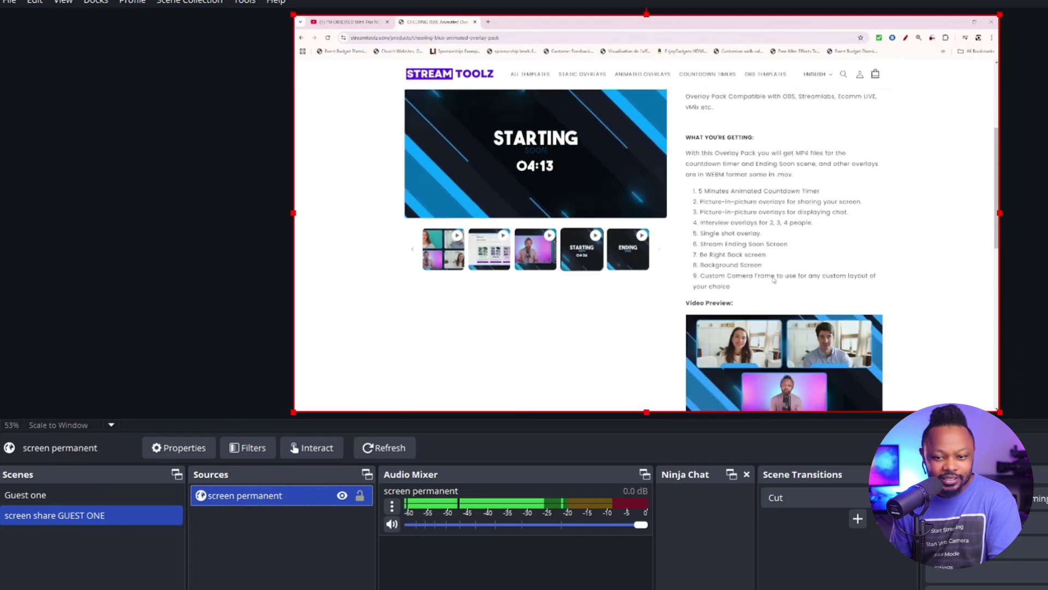
scroll(773, 280, "up", 8)
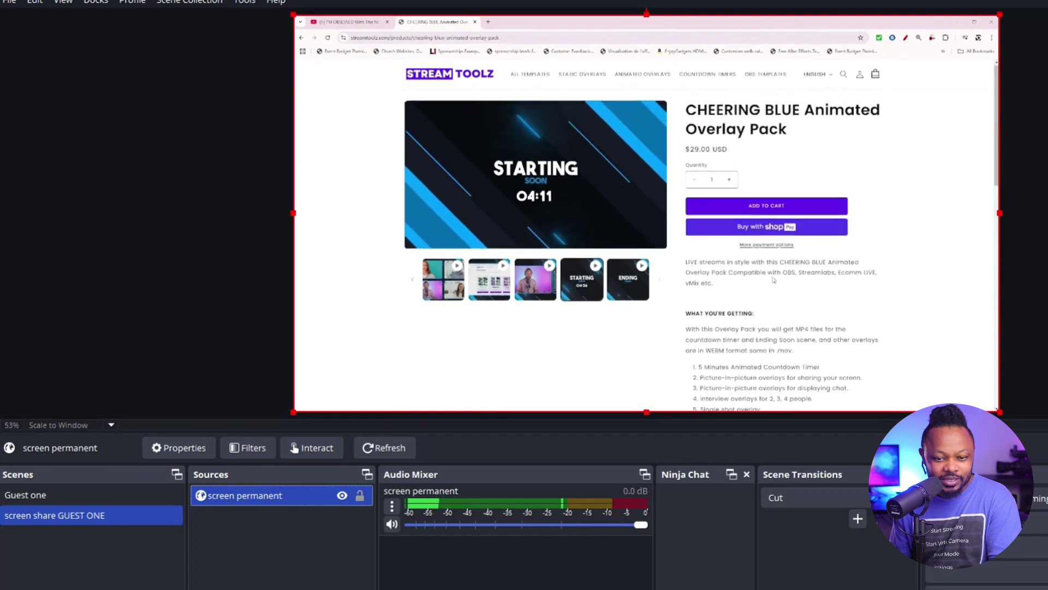
scroll(773, 279, "down", 10)
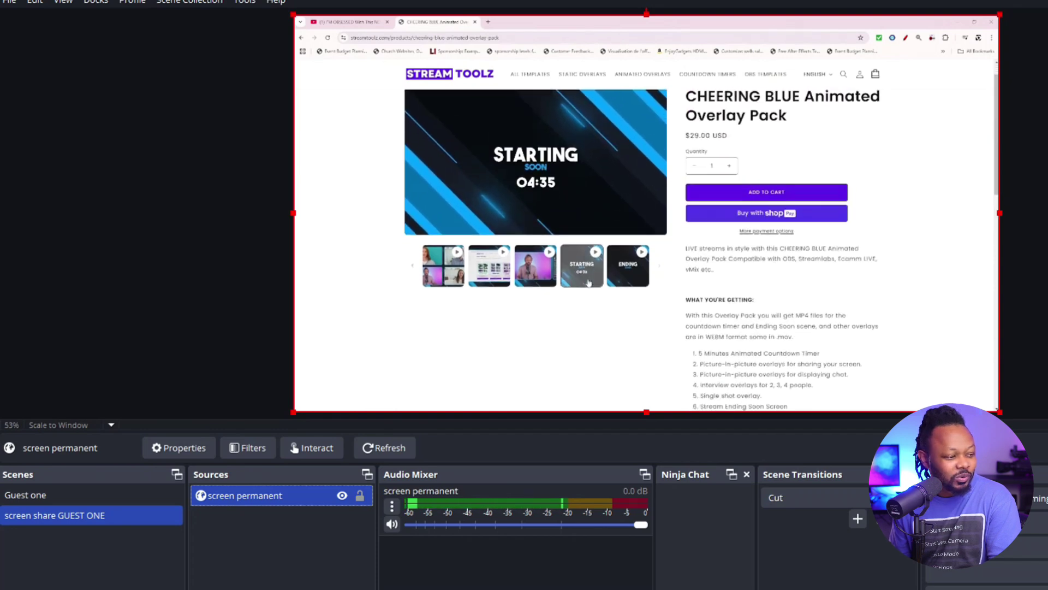
scroll(589, 283, "down", 1)
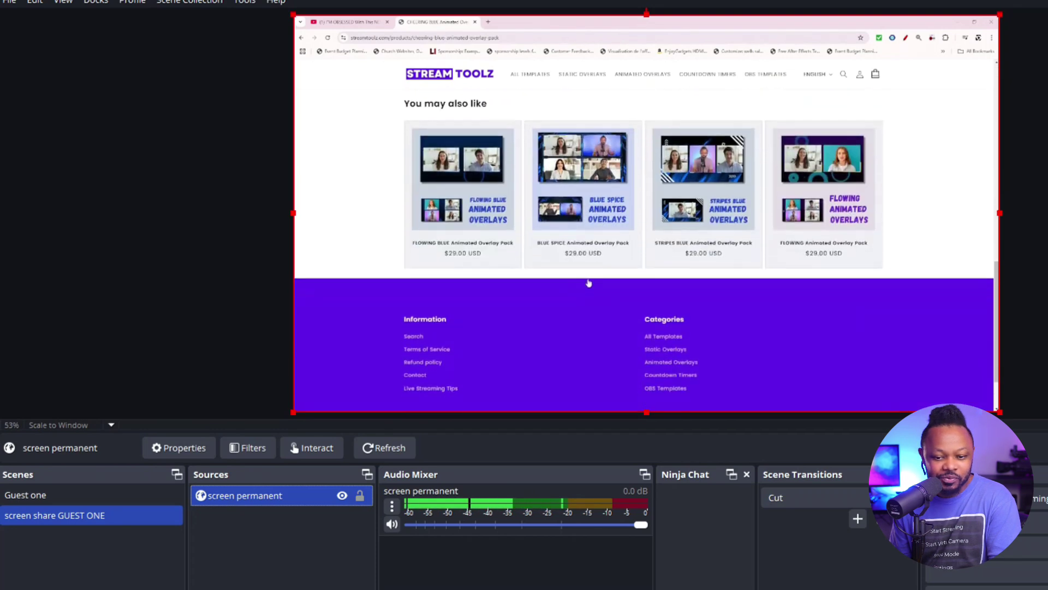
scroll(588, 282, "up", 10)
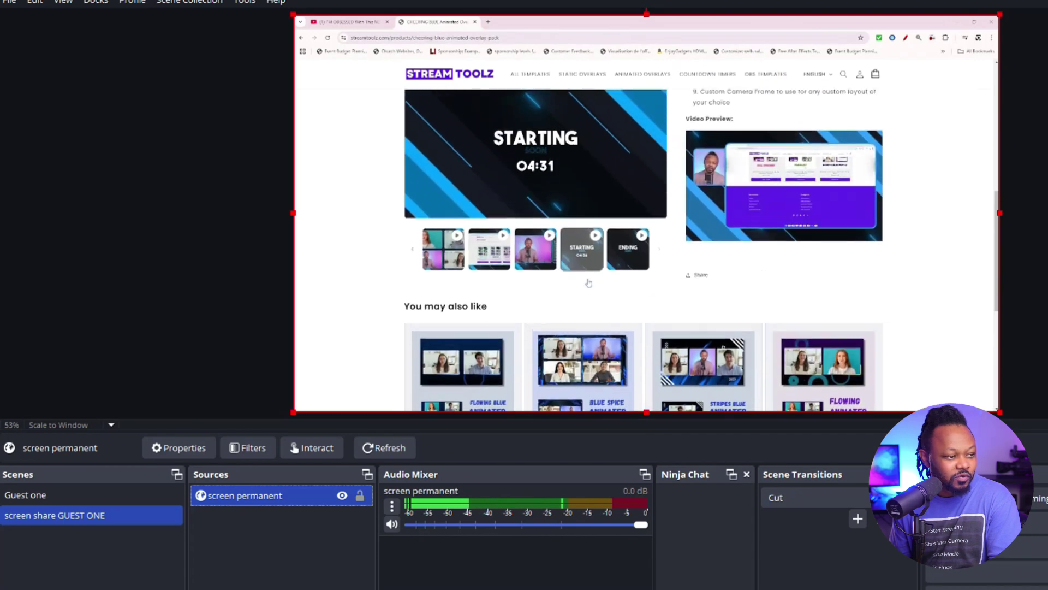
scroll(830, 217, "down", 10)
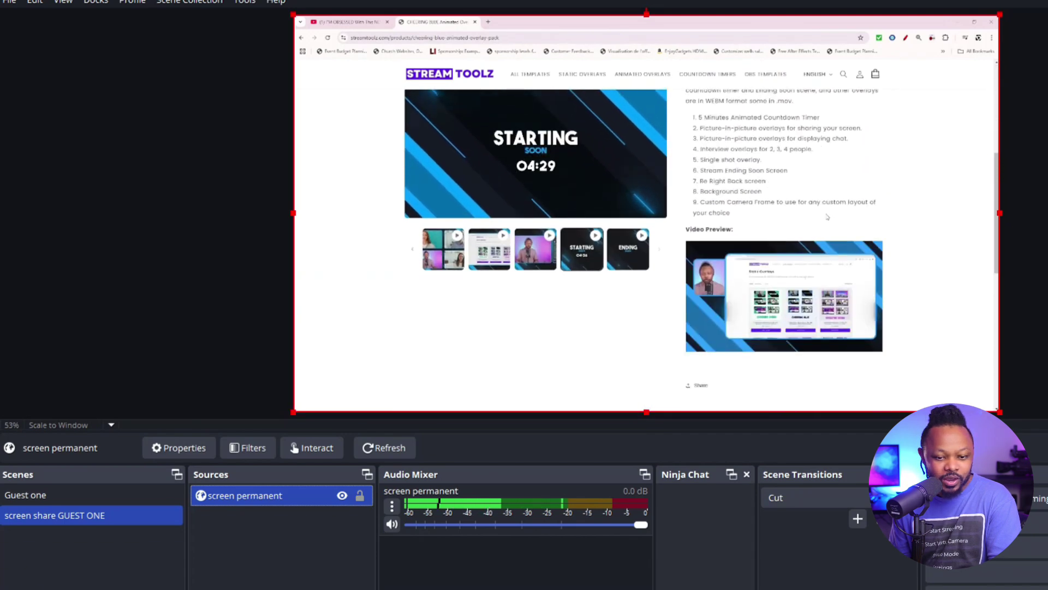
scroll(826, 217, "up", 10)
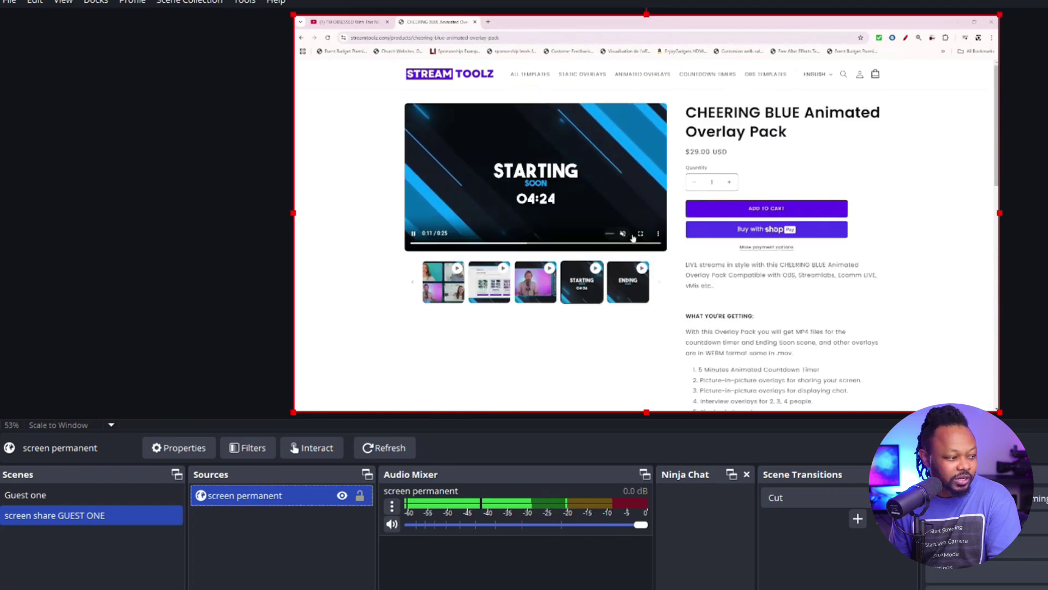
Play the countdown video full screen and rewind it, then exit and switch to the YouTube tab
left_click(641, 235)
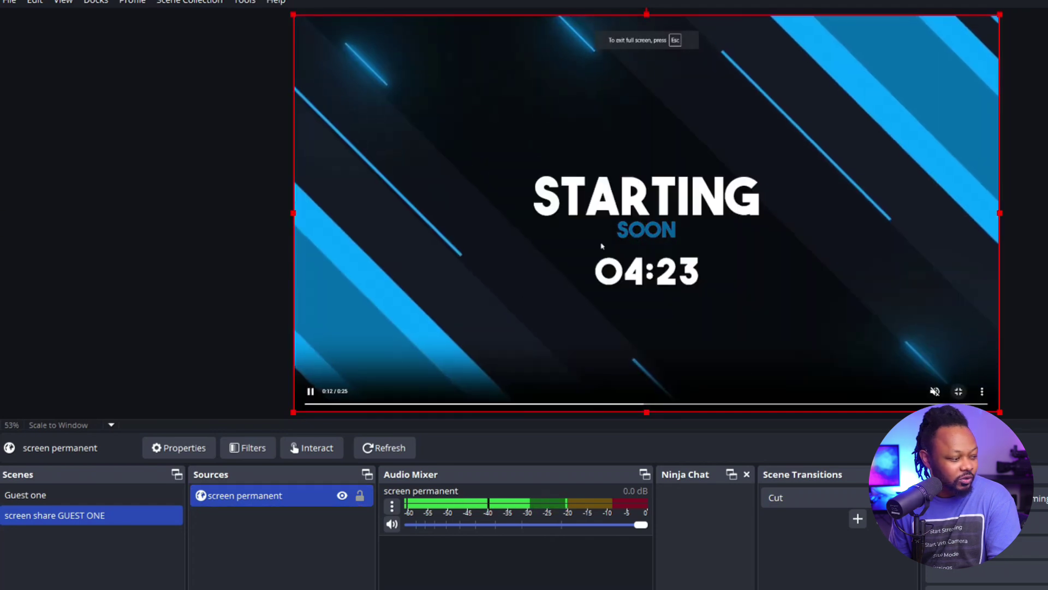
left_click(377, 404)
key("Escape")
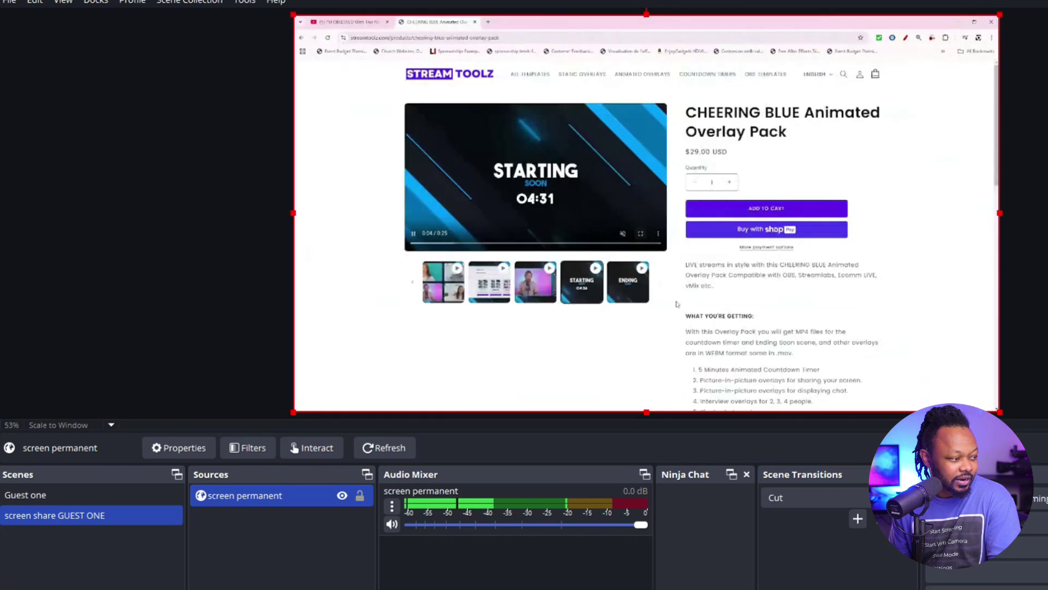
left_click(380, 22)
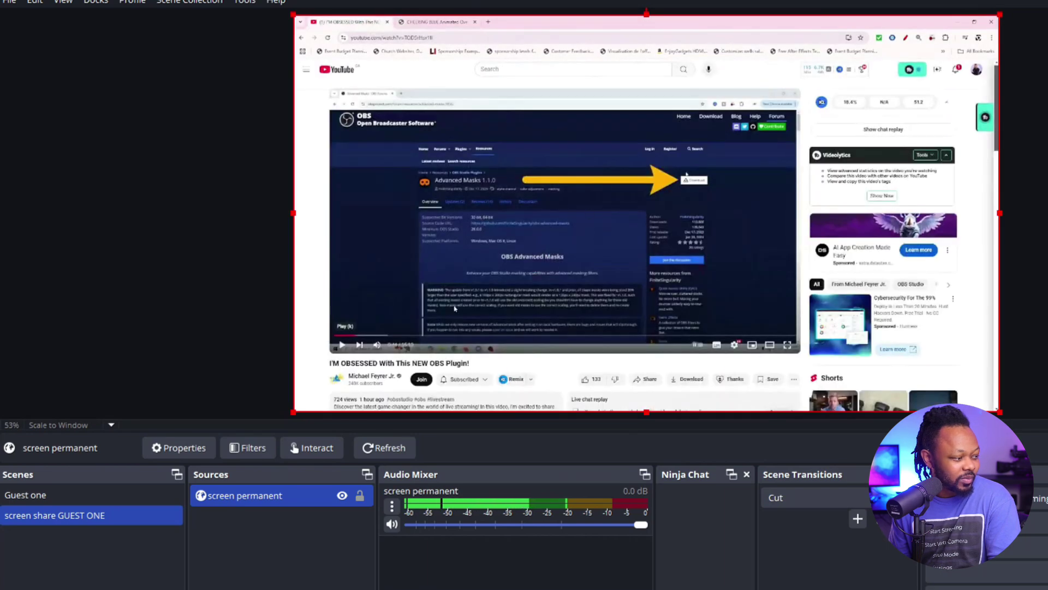
Restart the YouTube video, leave full screen, pause and mute it, then minimize the browser
left_click(337, 335)
left_click(787, 344)
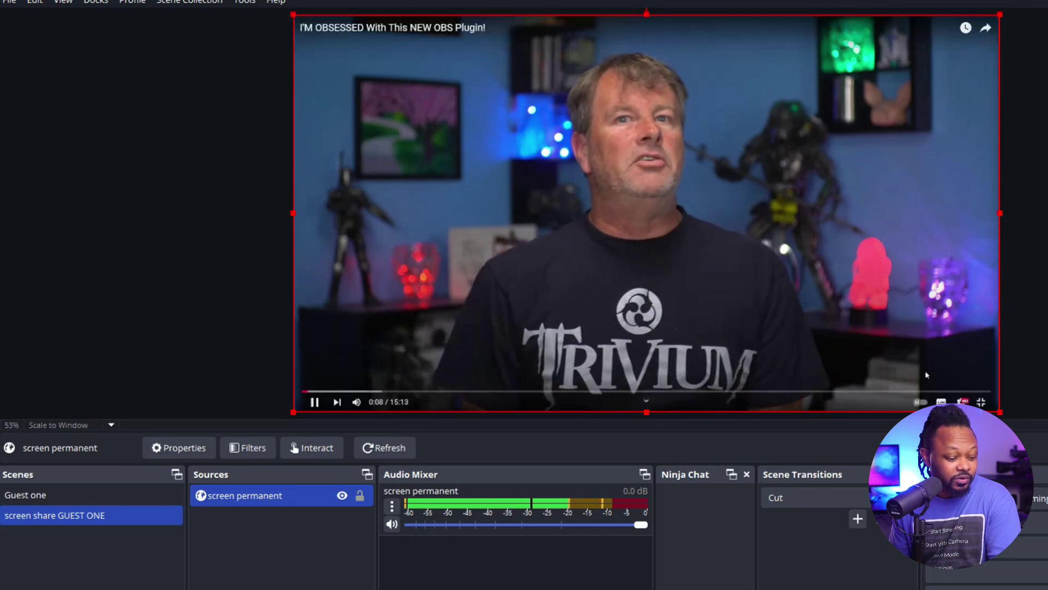
key("Escape")
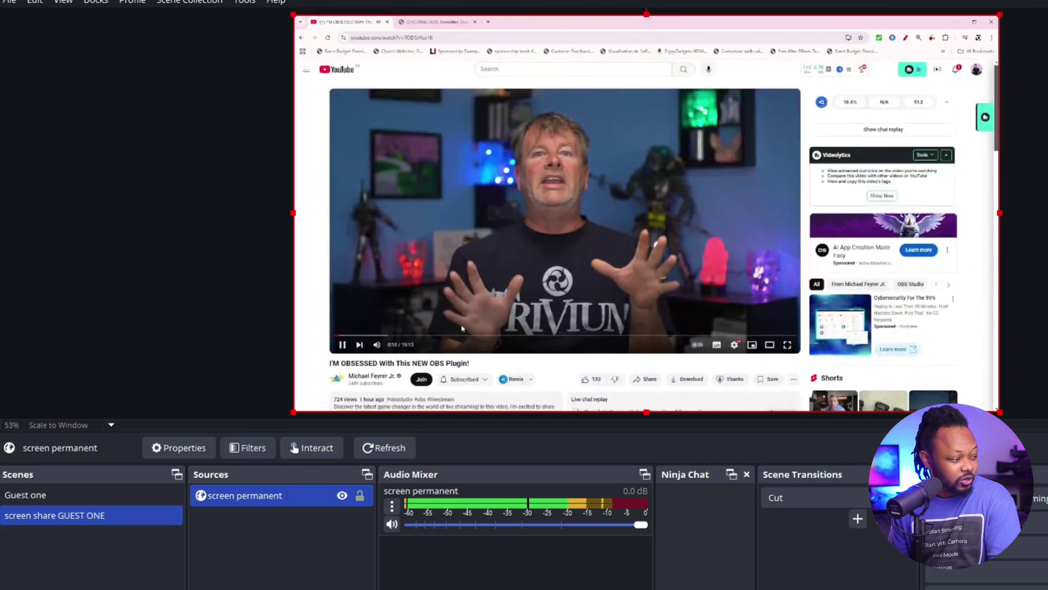
left_click(342, 345)
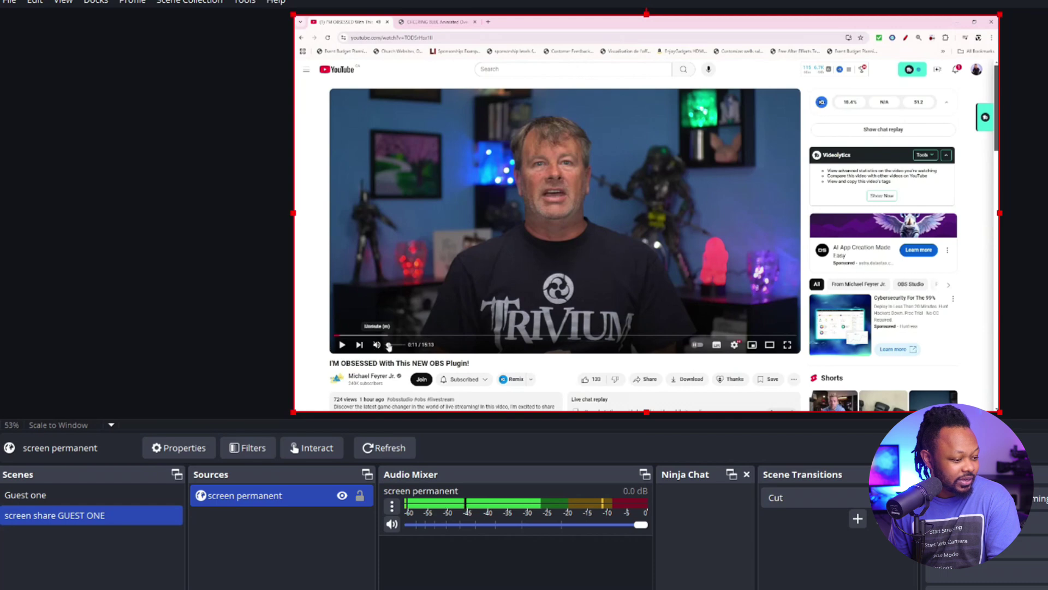
left_click(388, 346)
scroll(602, 273, "down", 8)
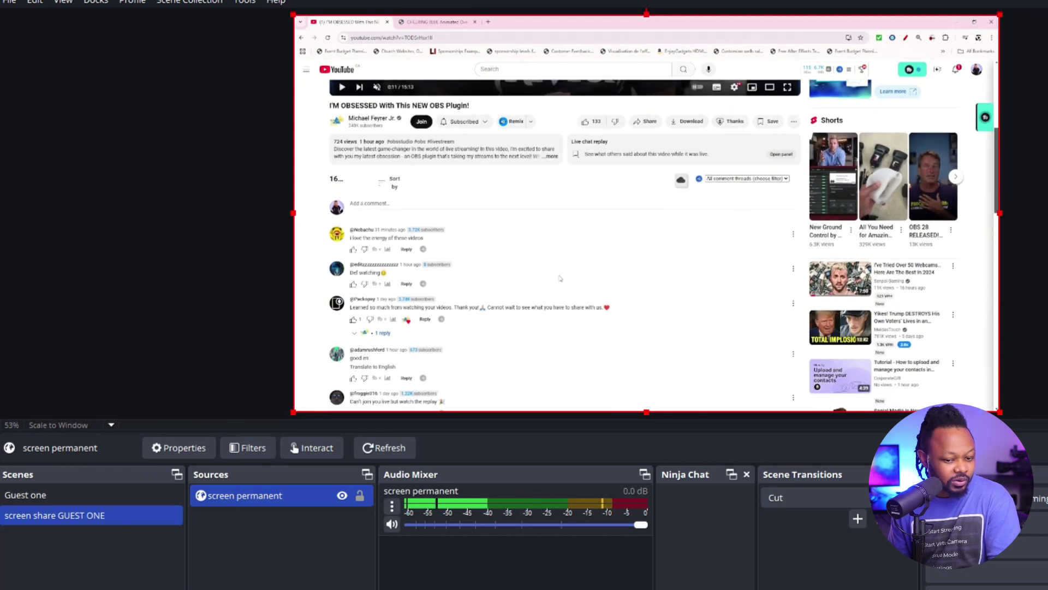
scroll(518, 295, "down", 1)
scroll(570, 267, "up", 3)
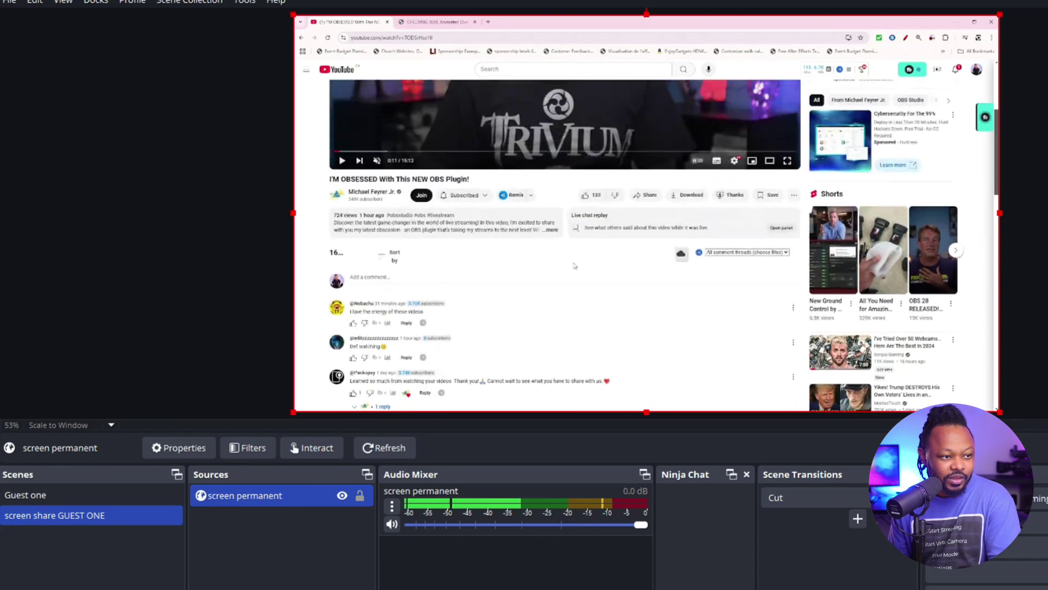
scroll(708, 68, "up", 3)
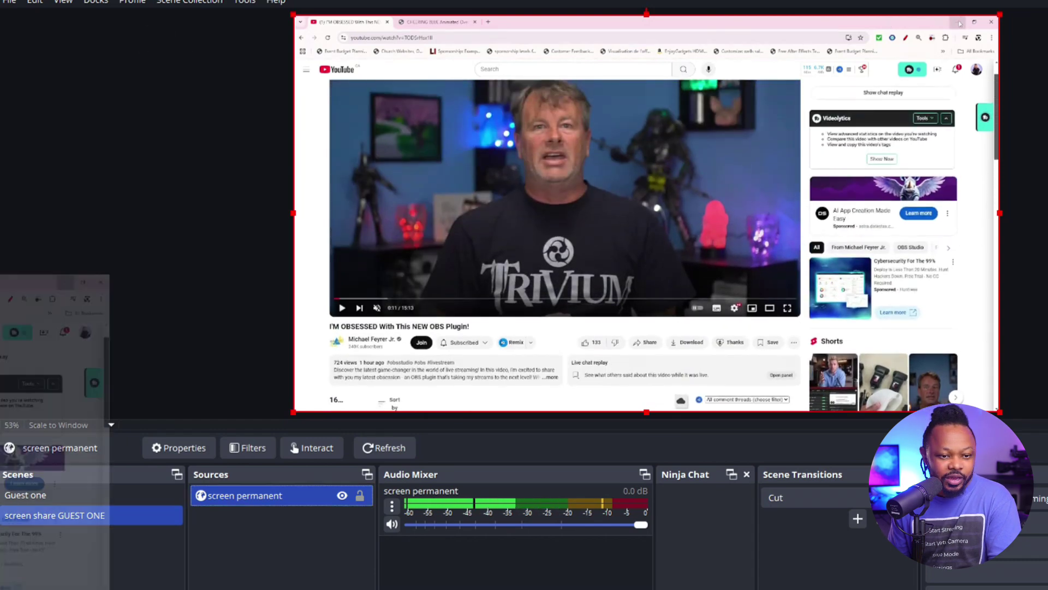
left_click(958, 22)
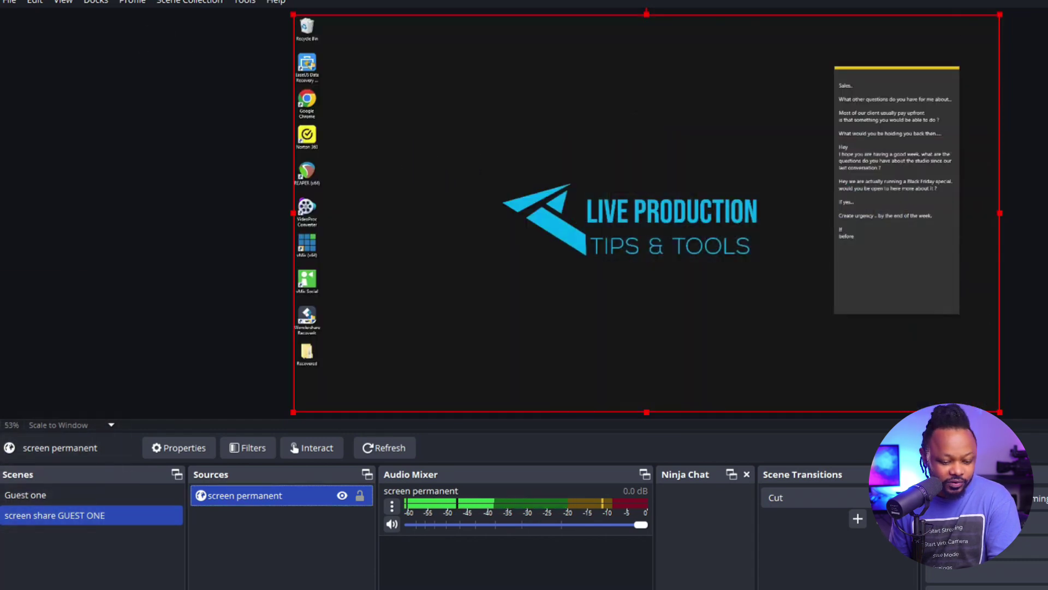
Restore the browser on the CHEERING BLUE page and drag the screen-share source to resize it
key("alt+Tab")
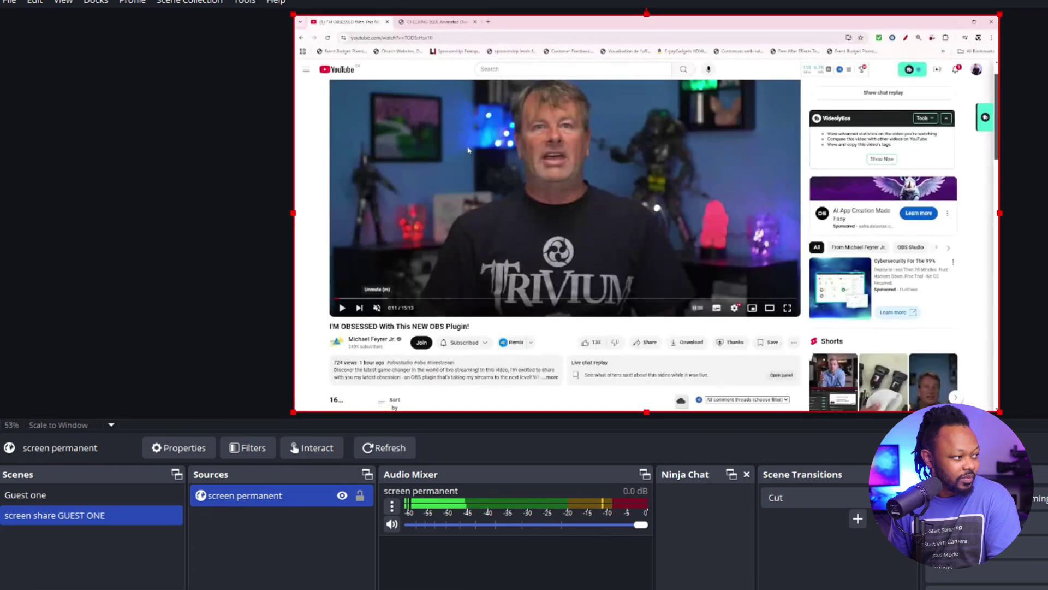
left_click(421, 20)
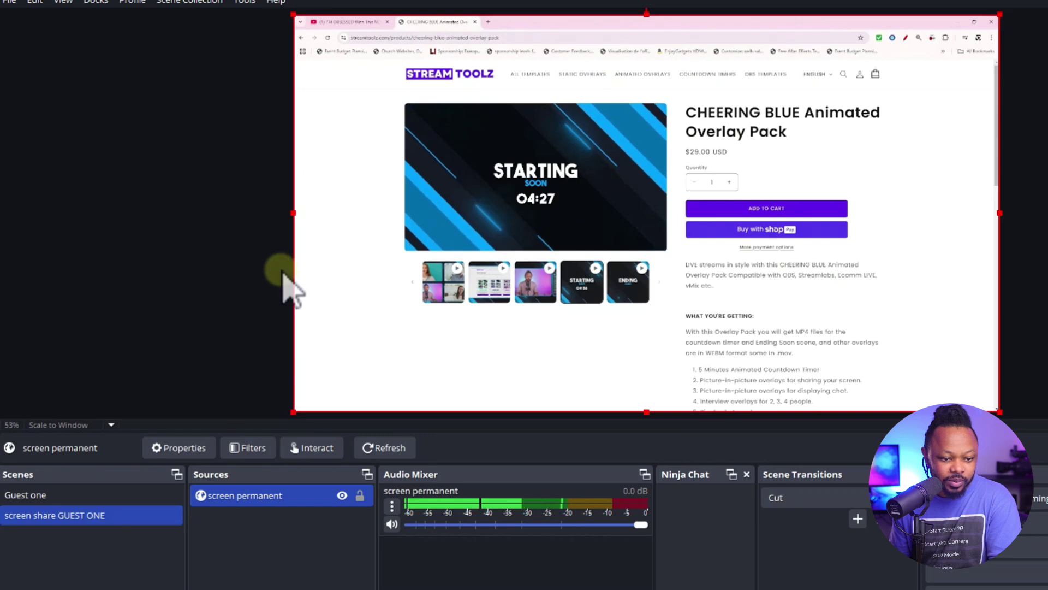
left_click_drag(294, 214, 535, 200)
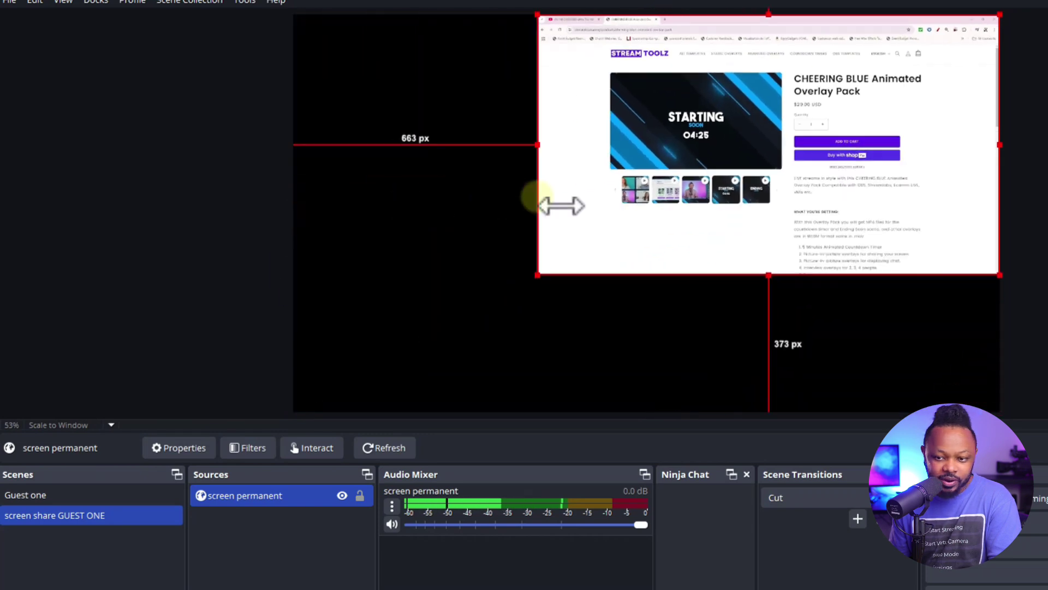
left_click_drag(889, 136, 825, 192)
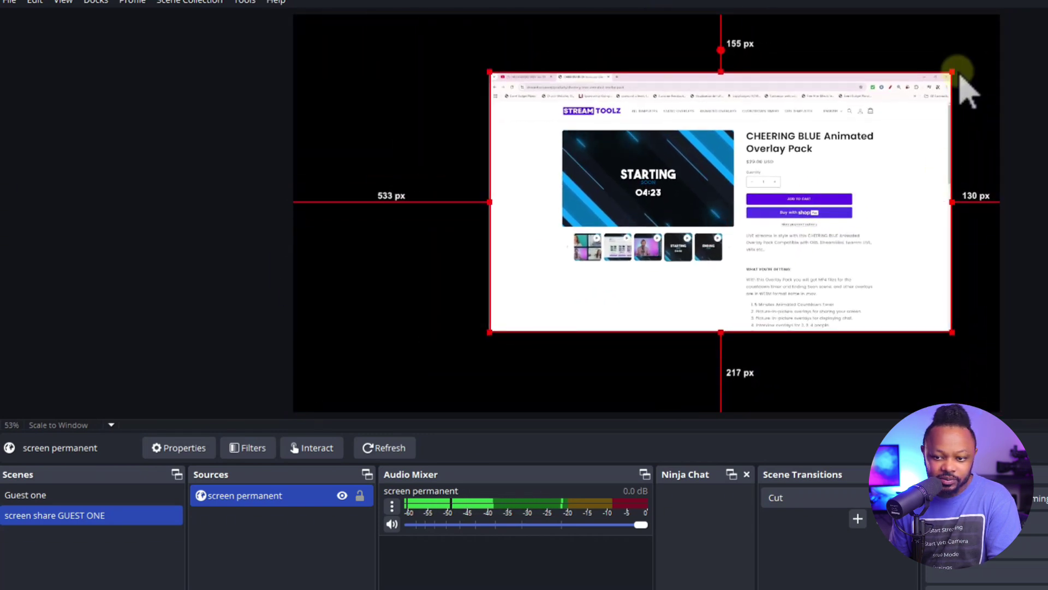
left_click_drag(952, 71, 978, 52)
left_click_drag(807, 199, 814, 188)
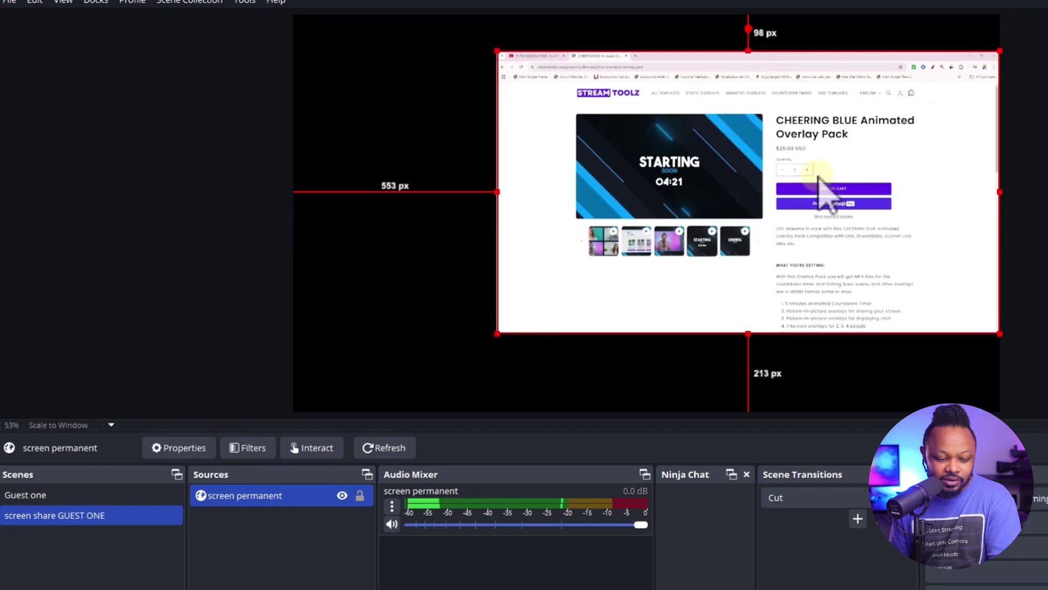
Undo the last move and fit the screen share to the full canvas with Ctrl+F
left_click(55, 496)
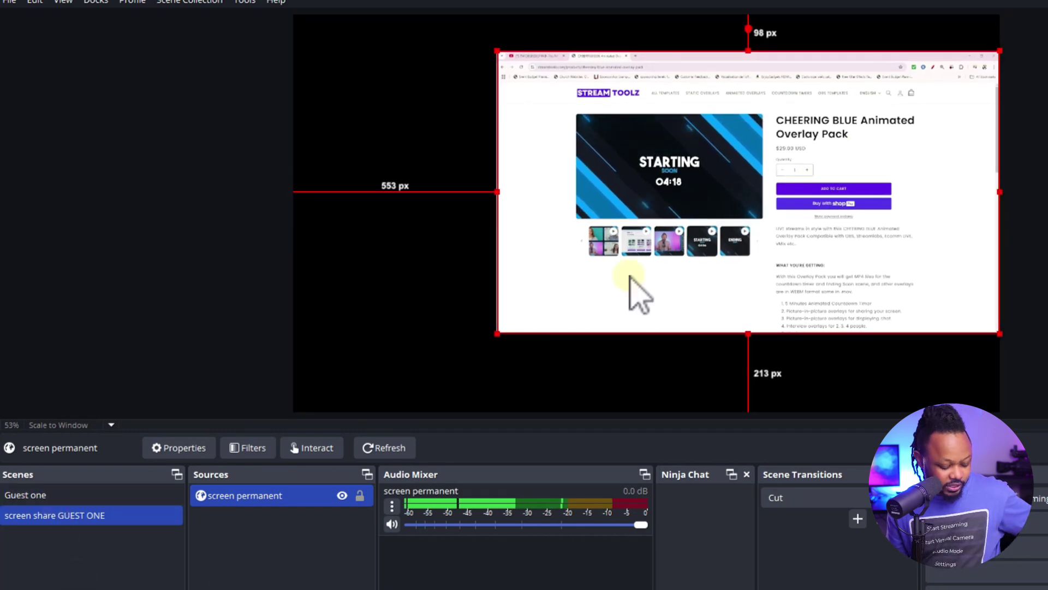
key("ctrl+z")
key("ctrl+f")
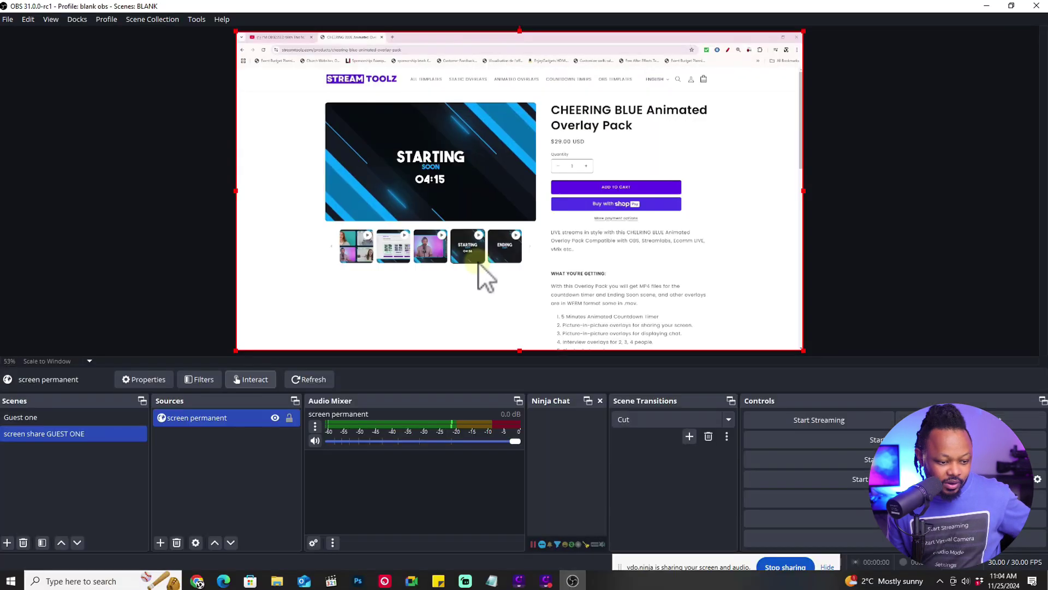
Create a new scene named 'Guest + screen share'
left_click(8, 542)
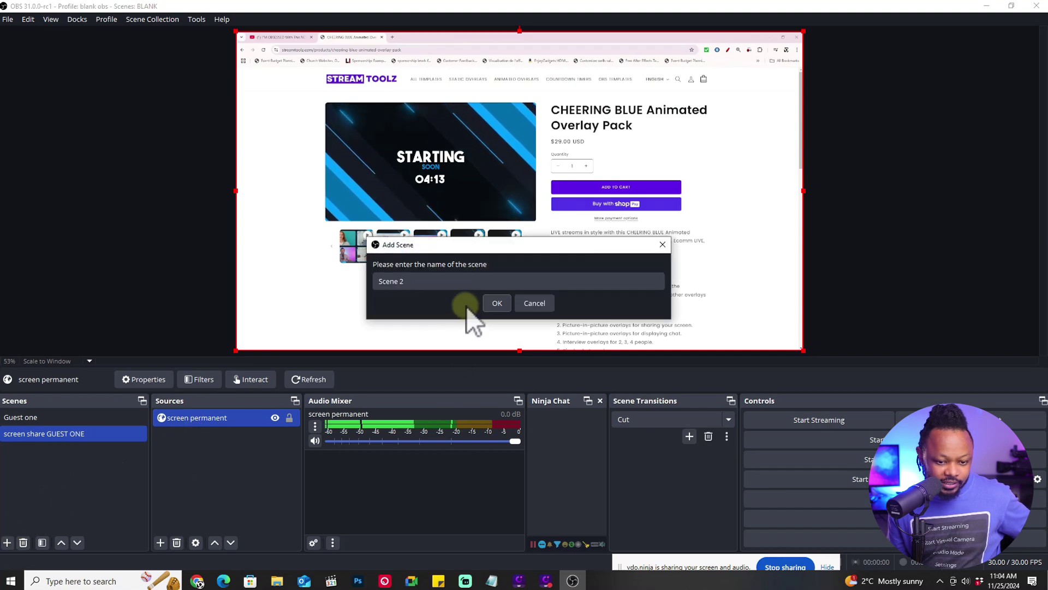
left_click(386, 282)
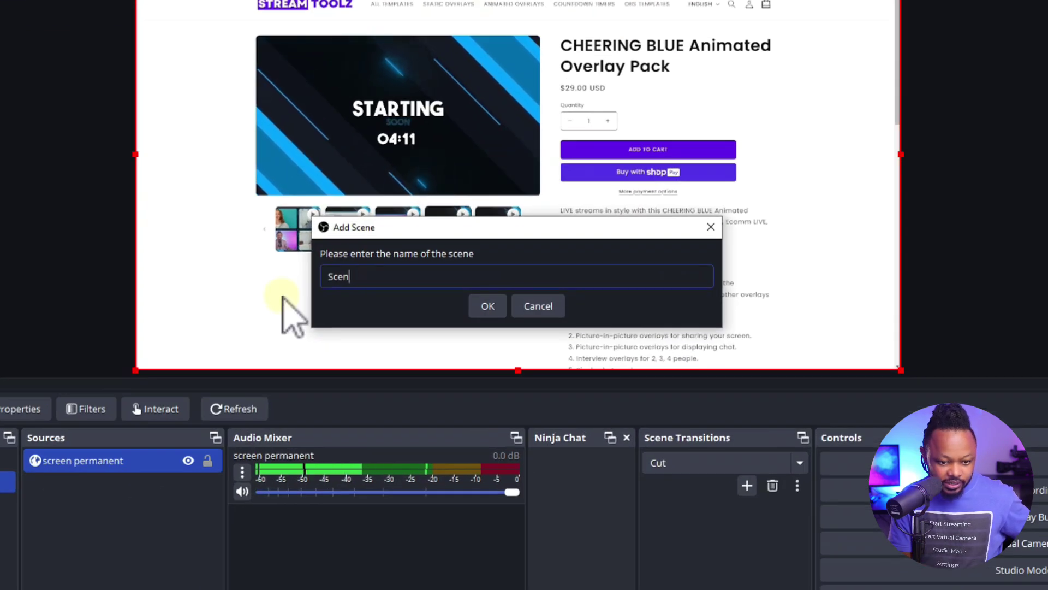
type("Guest screen s")
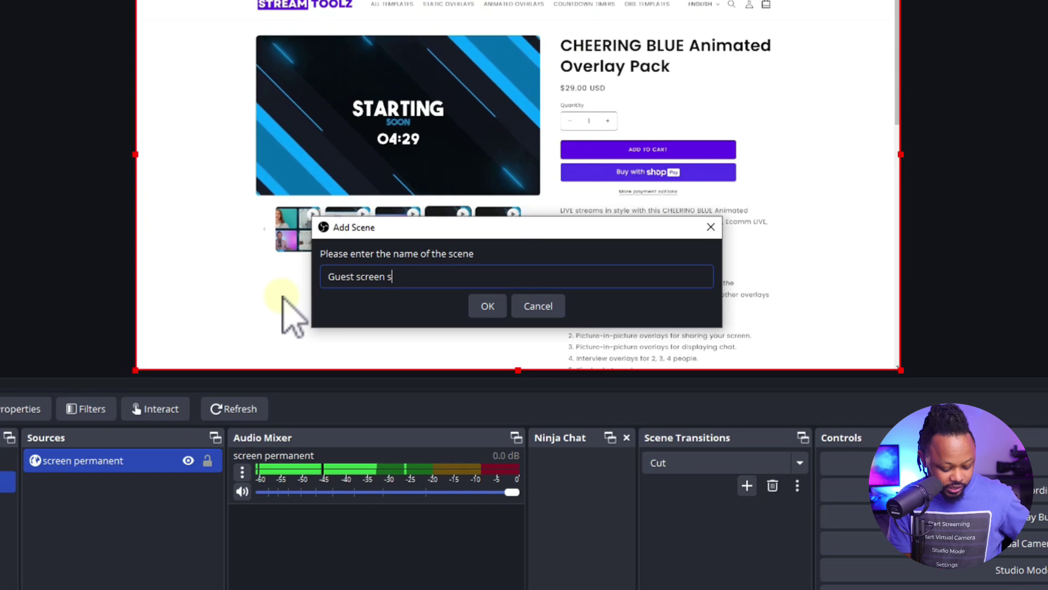
type("hare")
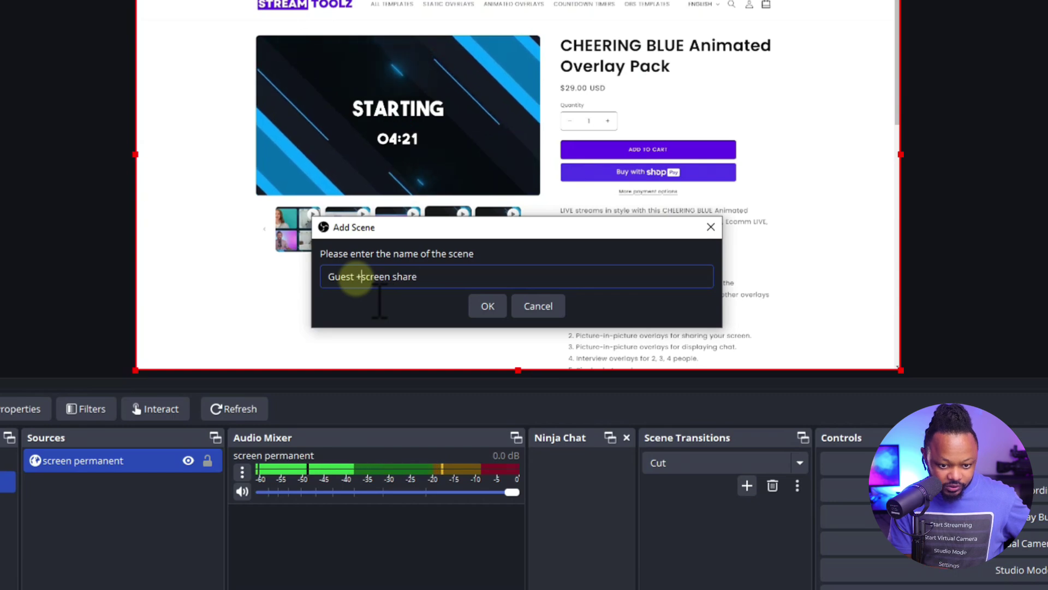
left_click(485, 307)
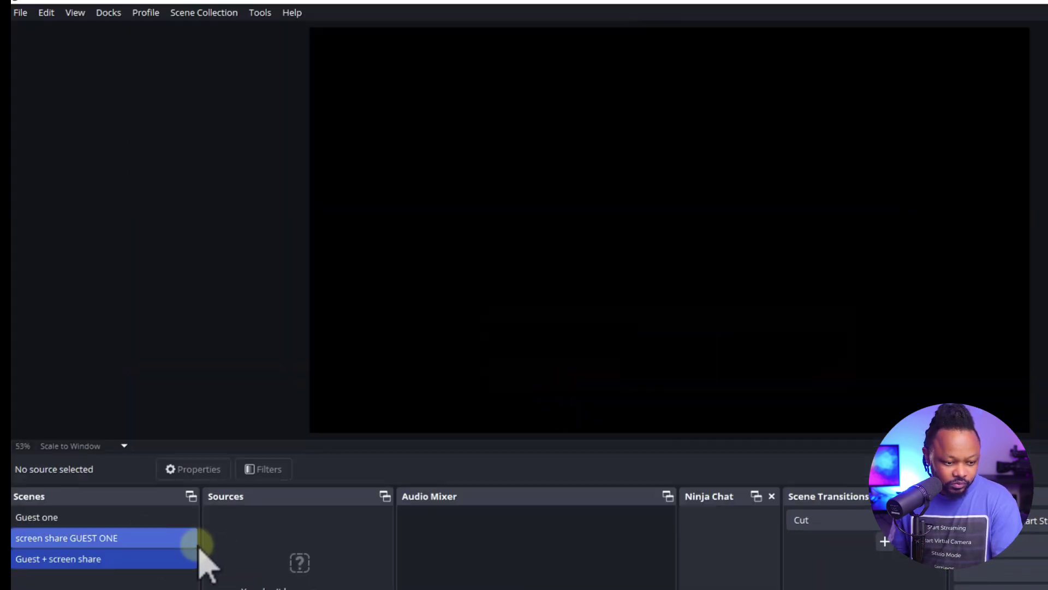
Copy the GUEST ONE source and paste it as a reference into the Guest + screen share scene
right_click(109, 517)
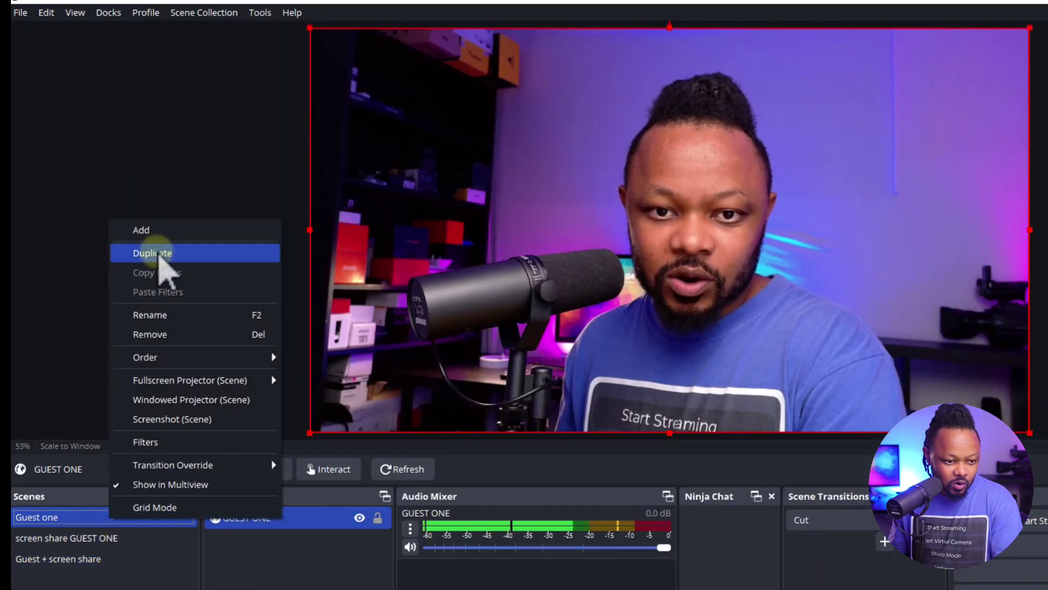
left_click(302, 538)
right_click(287, 523)
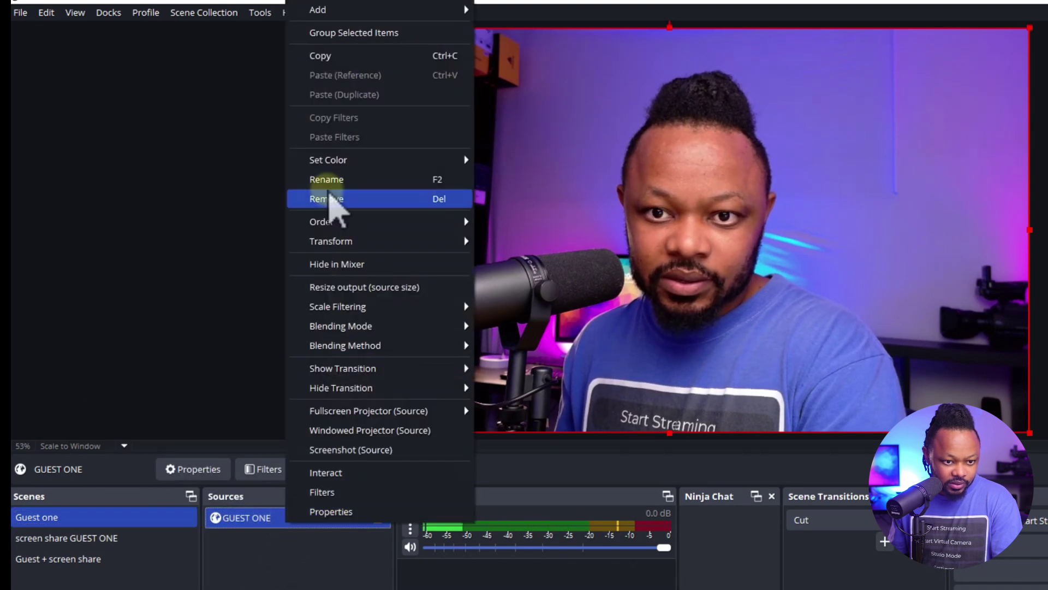
left_click(327, 57)
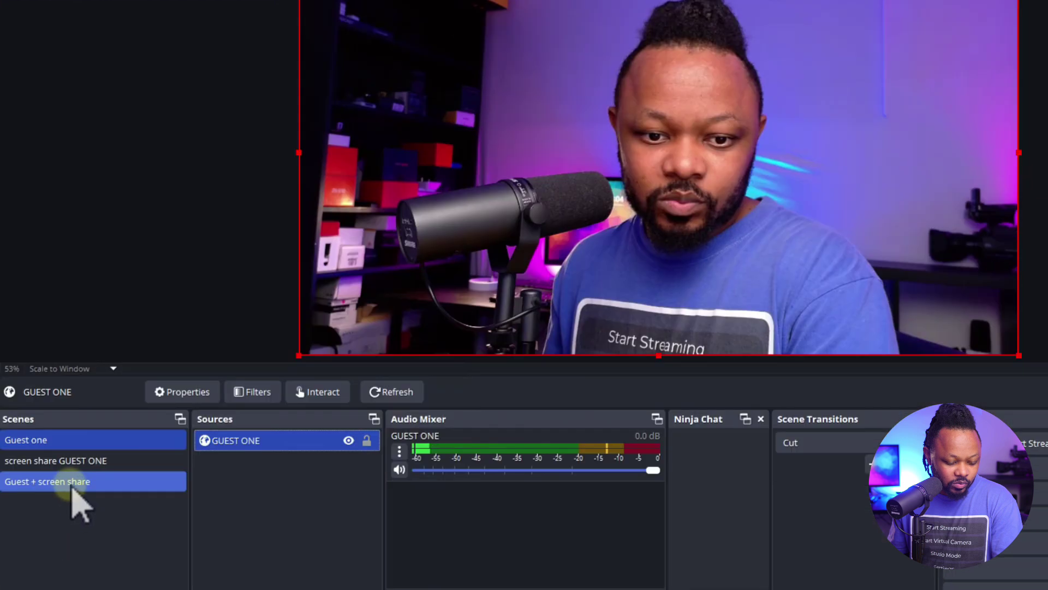
left_click(82, 560)
right_click(265, 550)
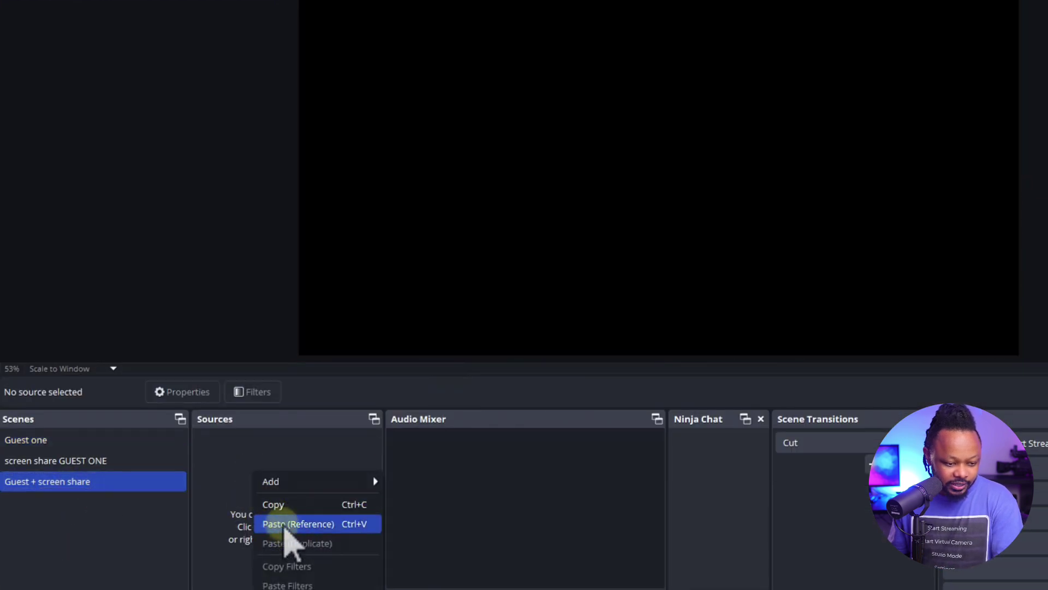
left_click(285, 524)
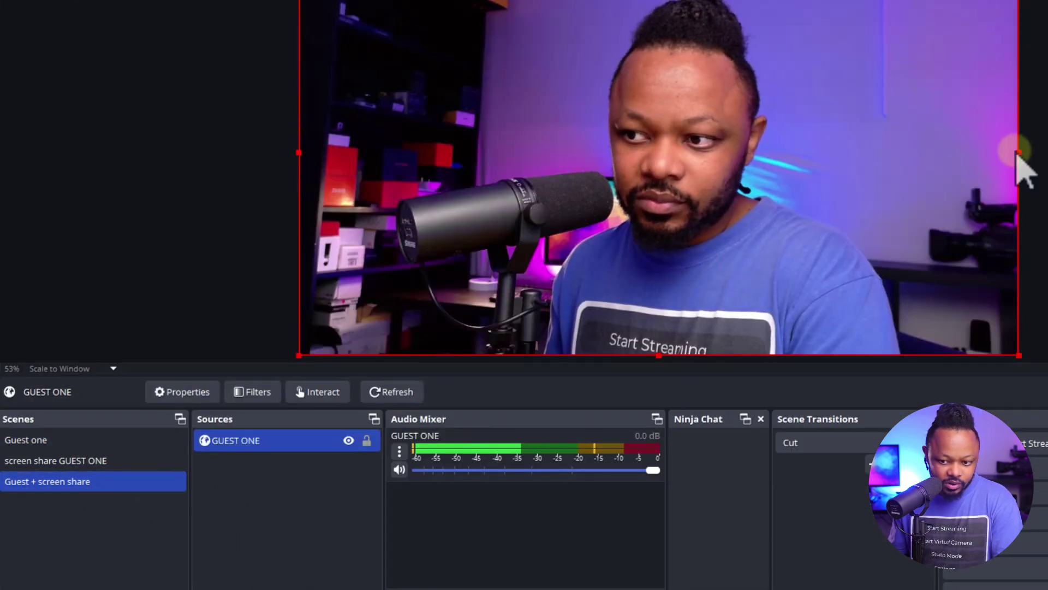
Scale the GUEST ONE webcam down, move it to the left edge, and crop both sides to a square
left_click_drag(1017, 154, 519, 133)
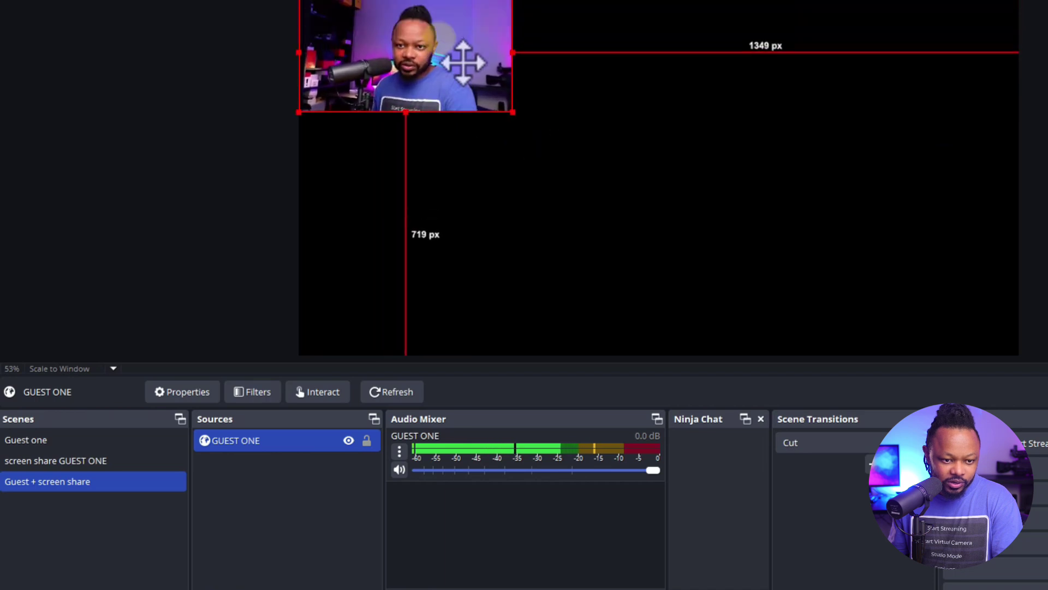
left_click_drag(463, 62, 468, 162)
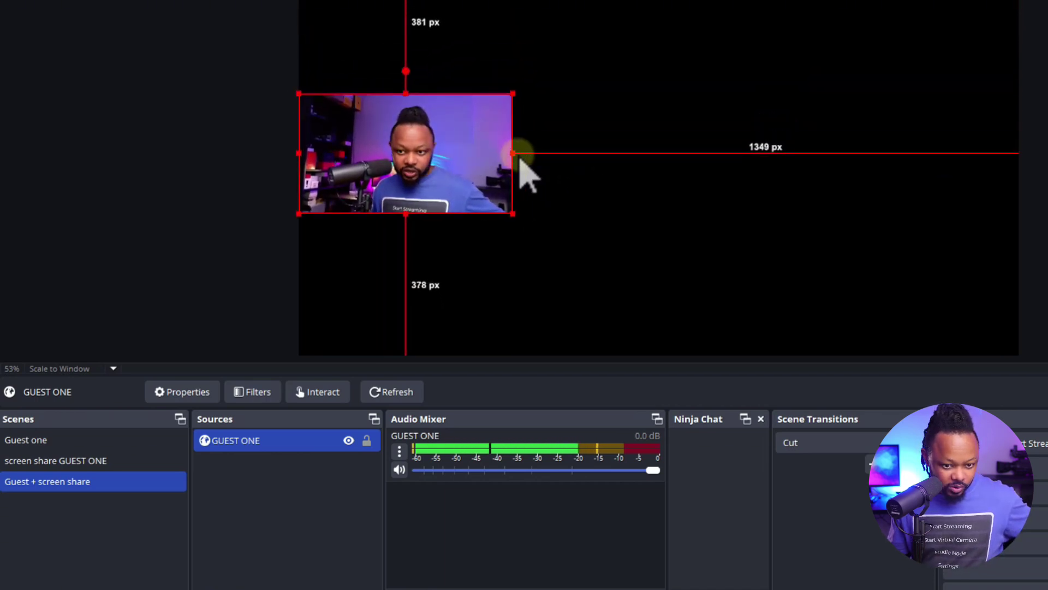
left_click_drag(514, 154, 469, 156)
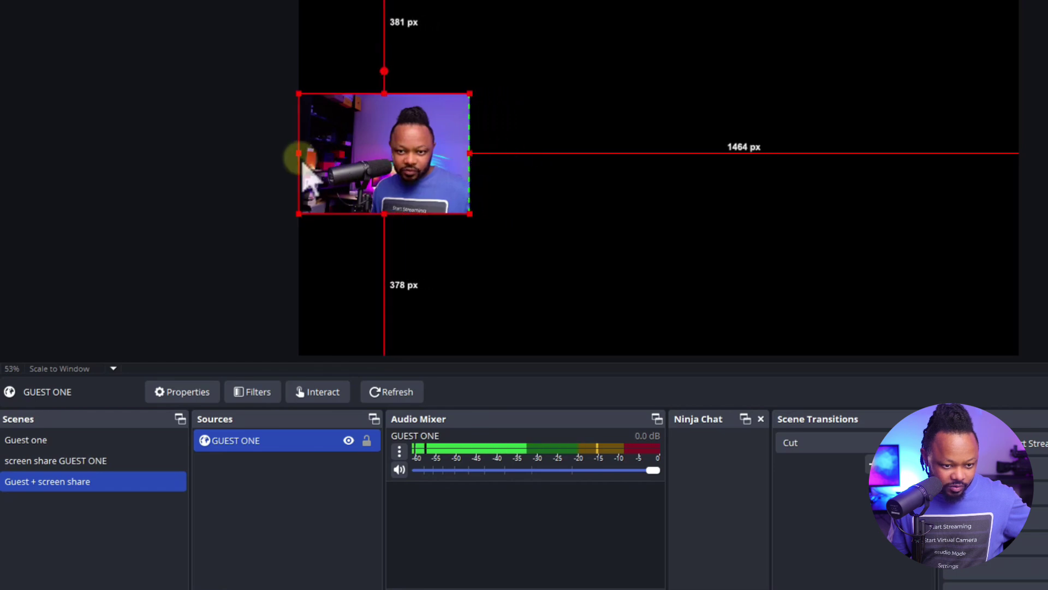
left_click_drag(299, 154, 367, 159)
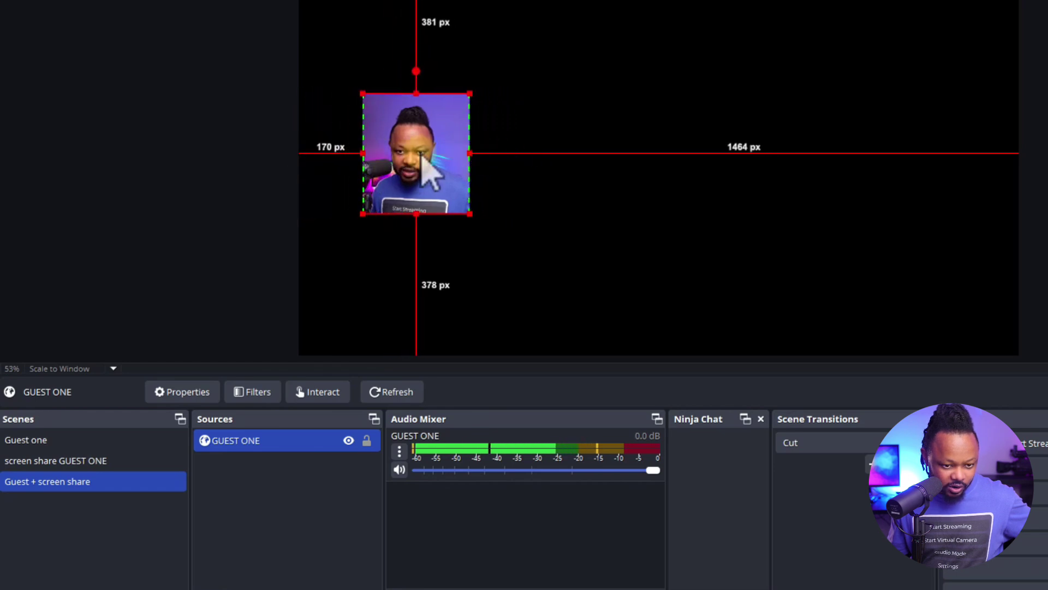
left_click_drag(428, 169, 386, 158)
left_click(394, 30)
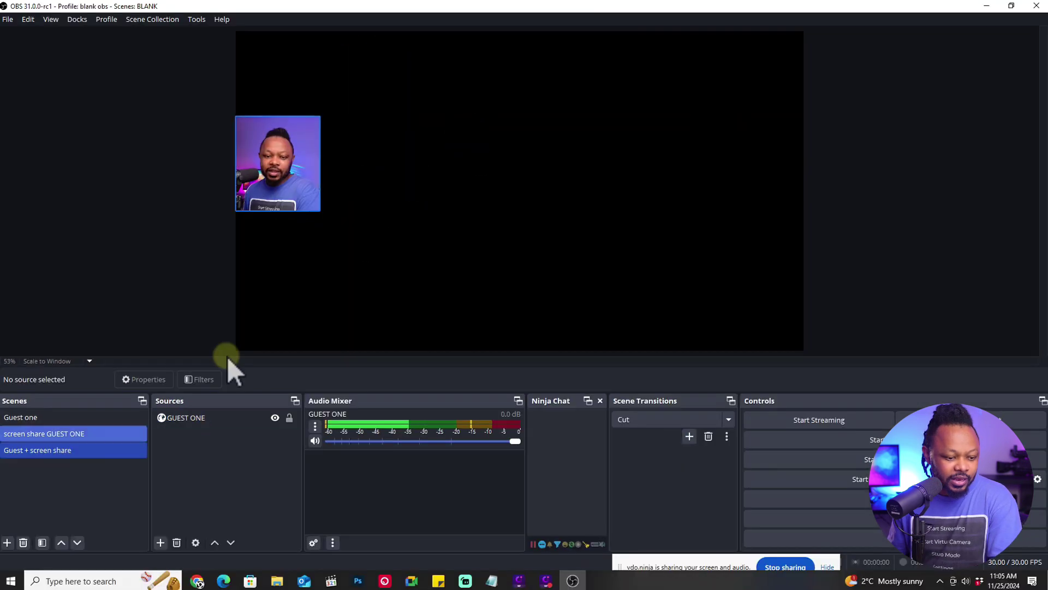
Check the screen share GUEST ONE scene, then switch to Guest + screen share and select GUEST ONE
left_click(77, 434)
right_click(187, 418)
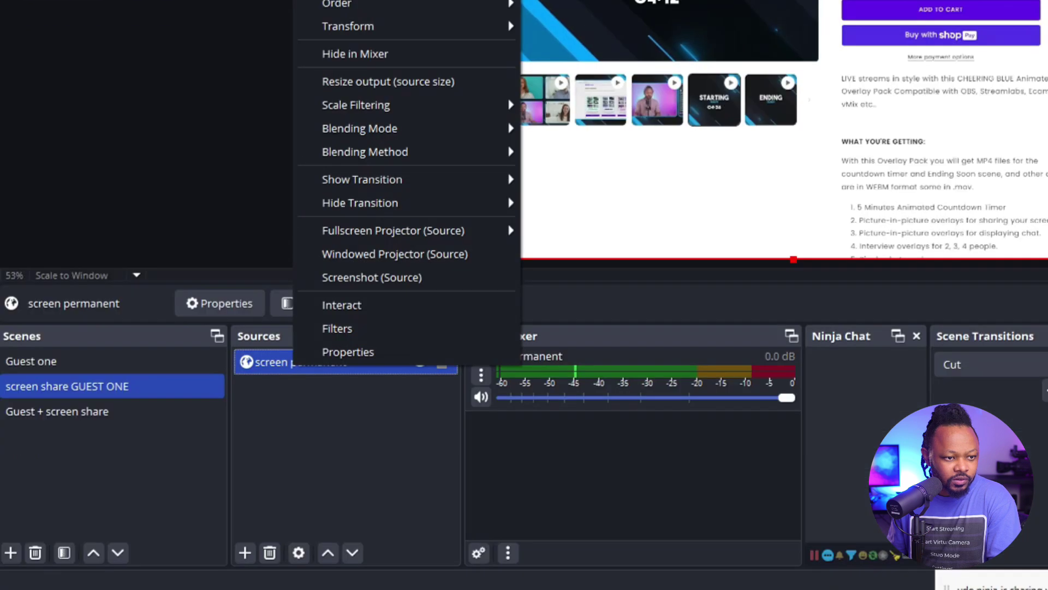
left_click(28, 19)
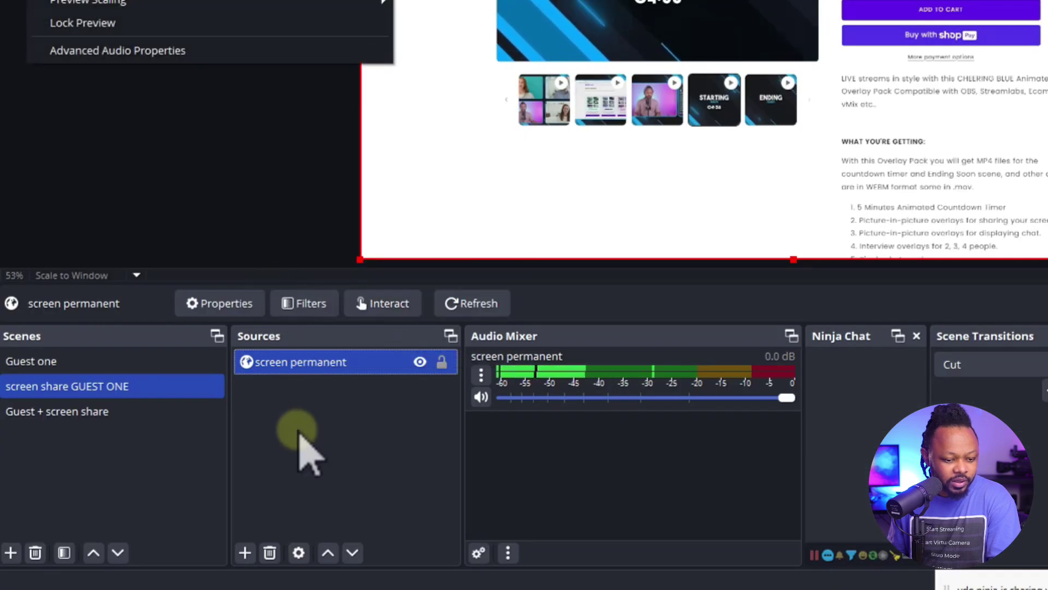
left_click(293, 367)
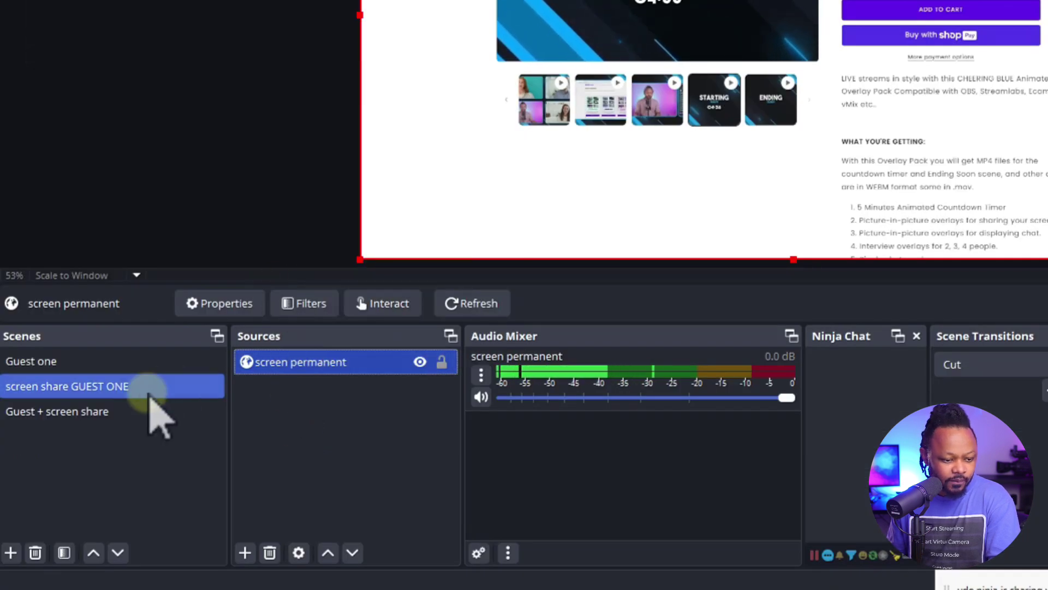
left_click(137, 412)
left_click(288, 369)
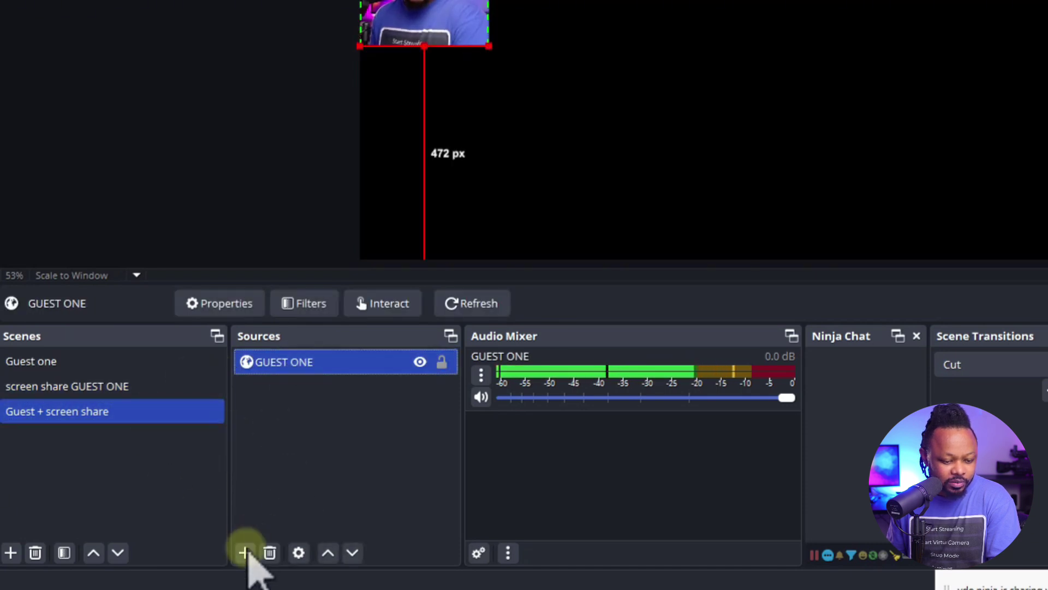
Add the existing 'screen permanent' browser source to the Guest + screen share scene
left_click(244, 553)
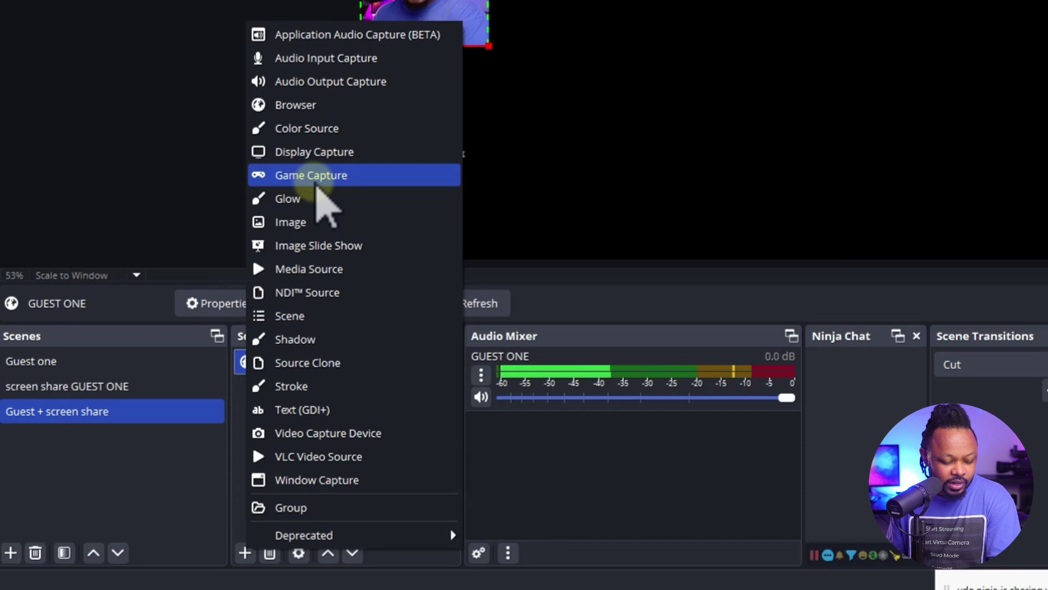
left_click(322, 105)
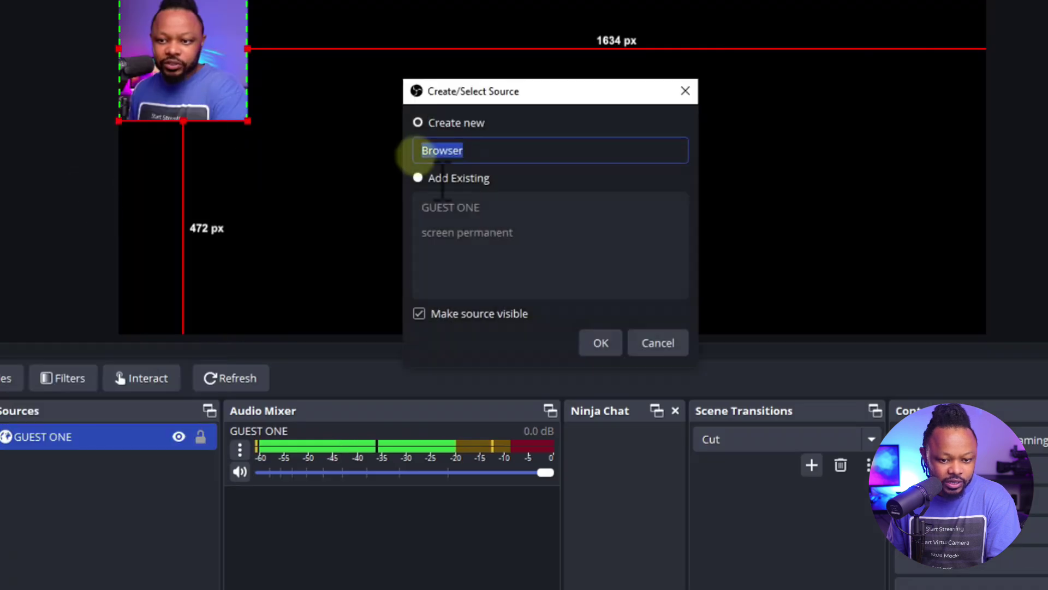
left_click(418, 179)
left_click(453, 234)
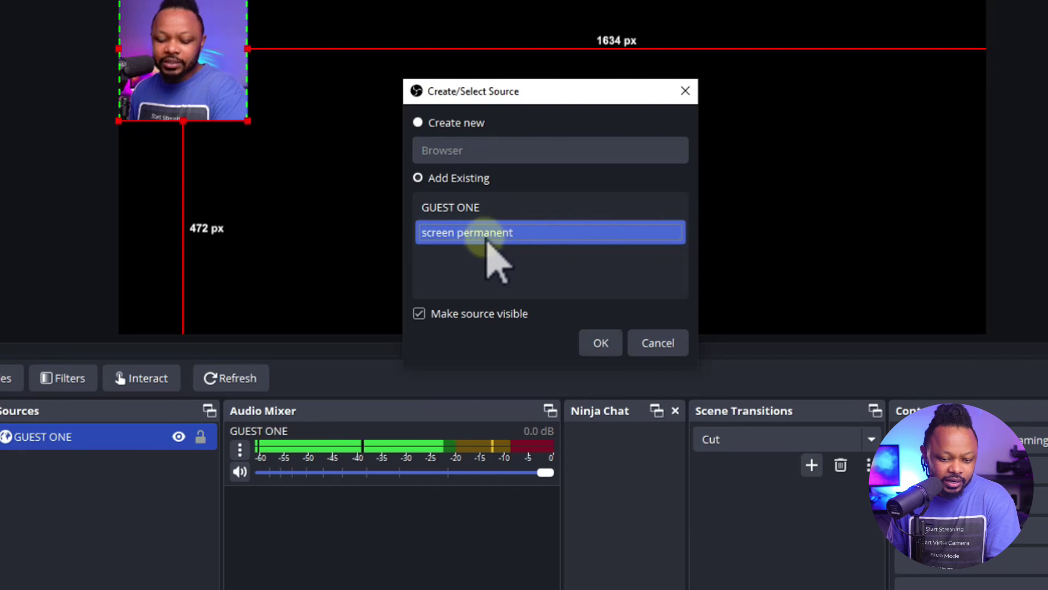
left_click(603, 344)
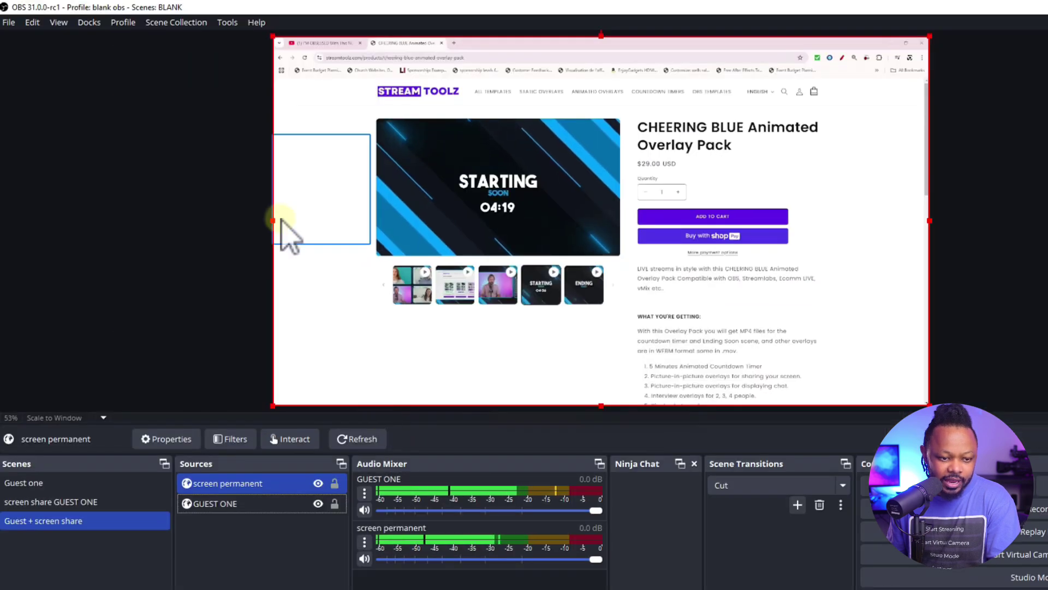
Narrow and lower the screen permanent share, then raise the GUEST ONE webcam beside it
left_click_drag(276, 221, 372, 220)
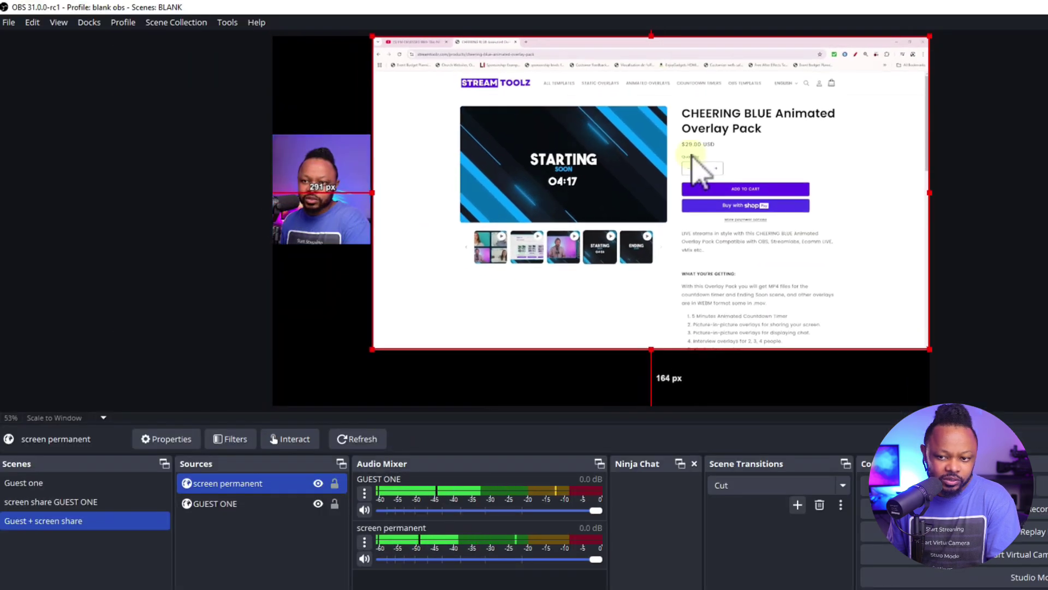
left_click_drag(691, 167, 717, 206)
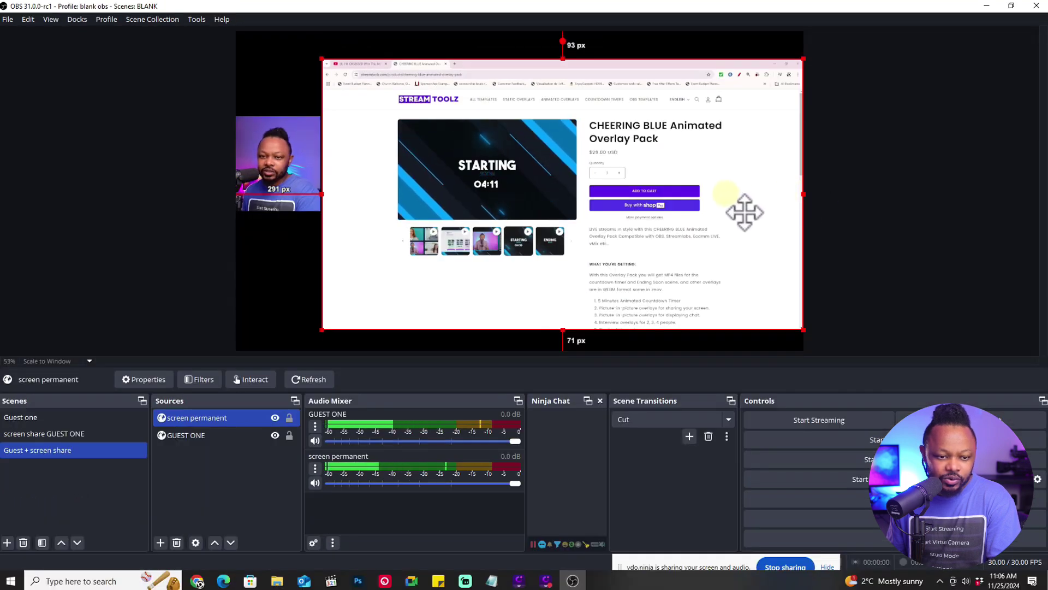
left_click(292, 186)
left_click_drag(306, 181, 304, 212)
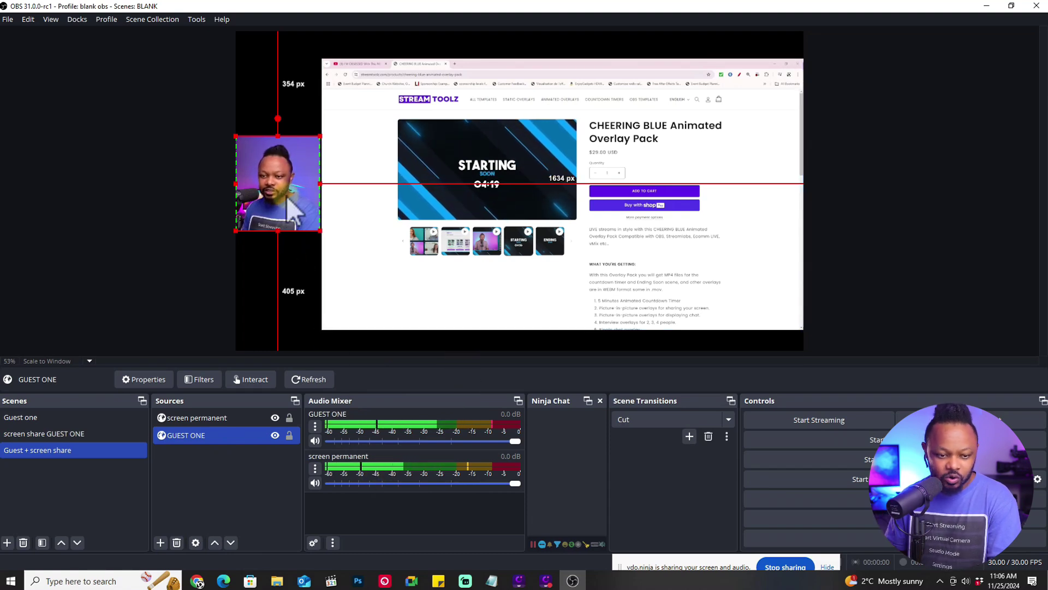
left_click_drag(307, 224, 310, 181)
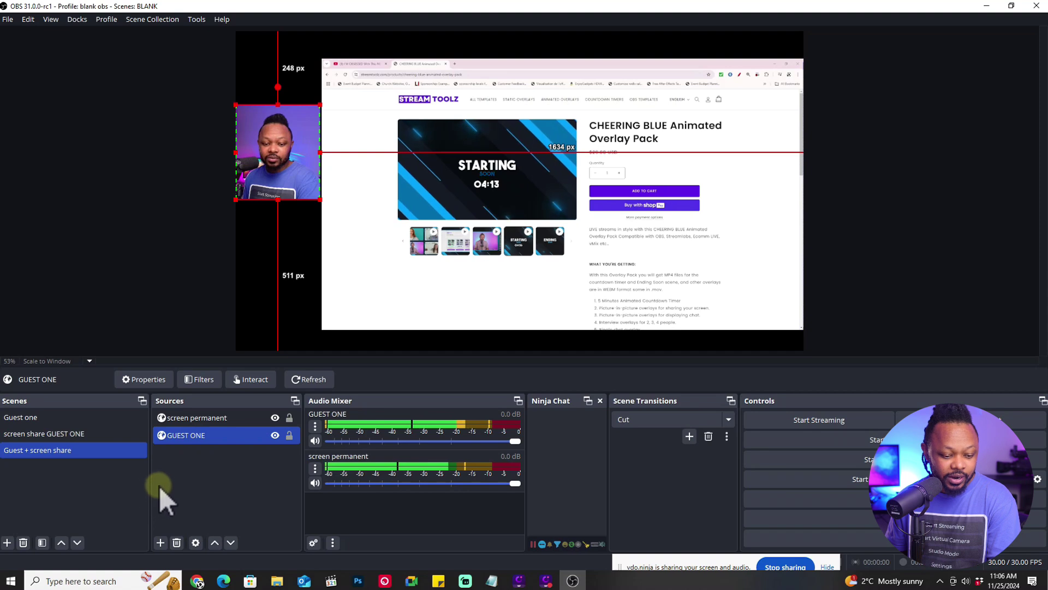
left_click(8, 542)
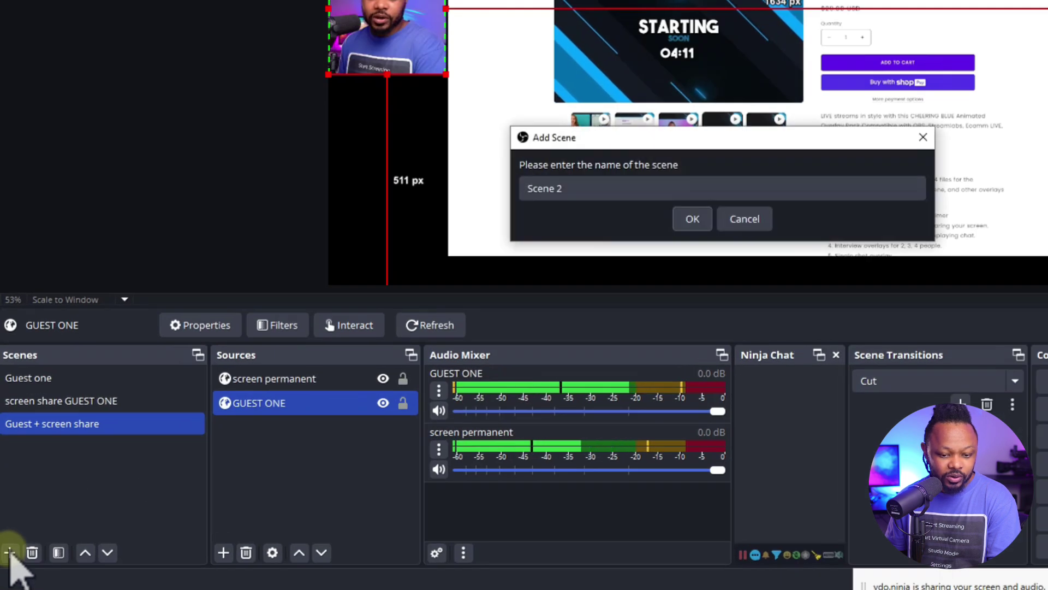
Cancel the new scene, pause the shared YouTube video in screen permanent, and return to Guest one
left_click(398, 299)
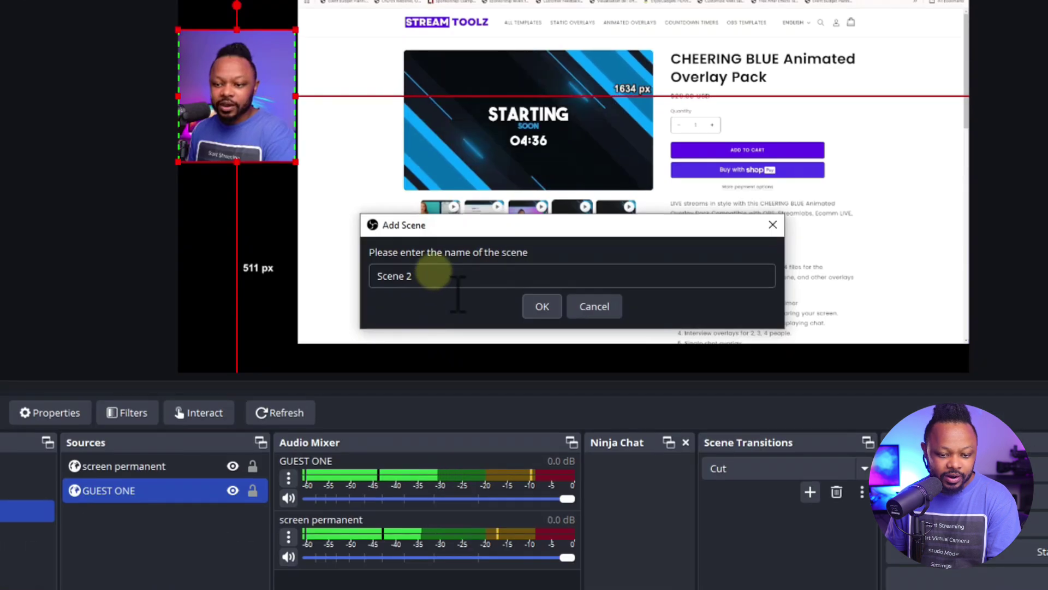
left_click(598, 310)
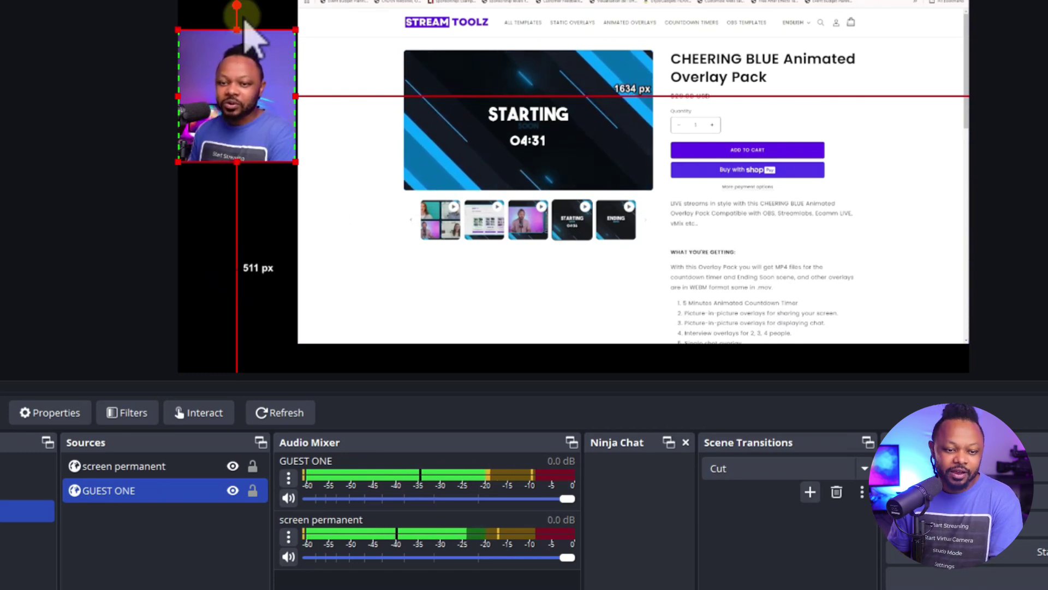
left_click(377, 162)
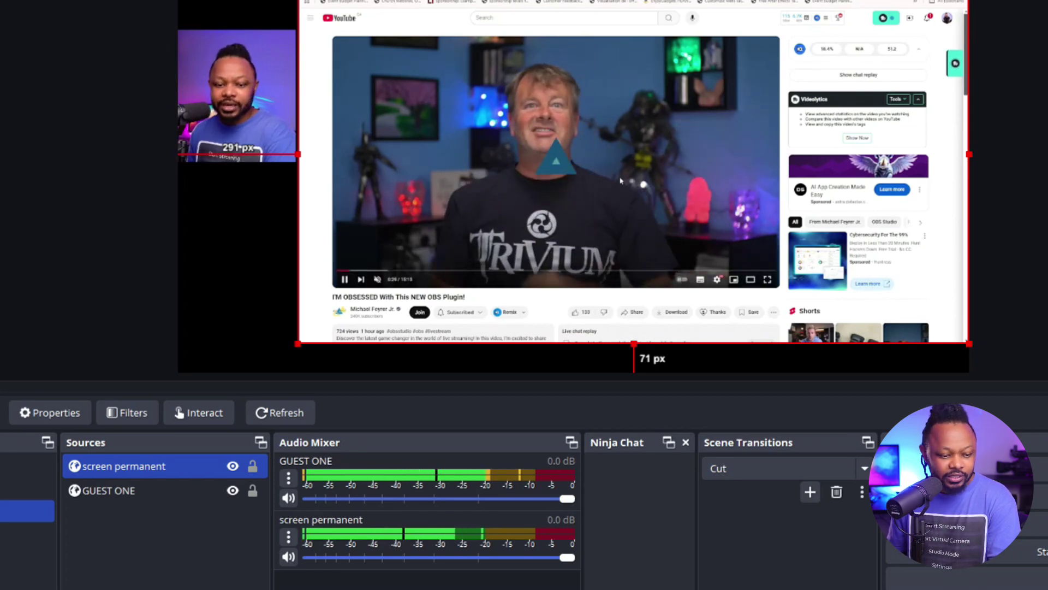
left_click(563, 251)
left_click(25, 469)
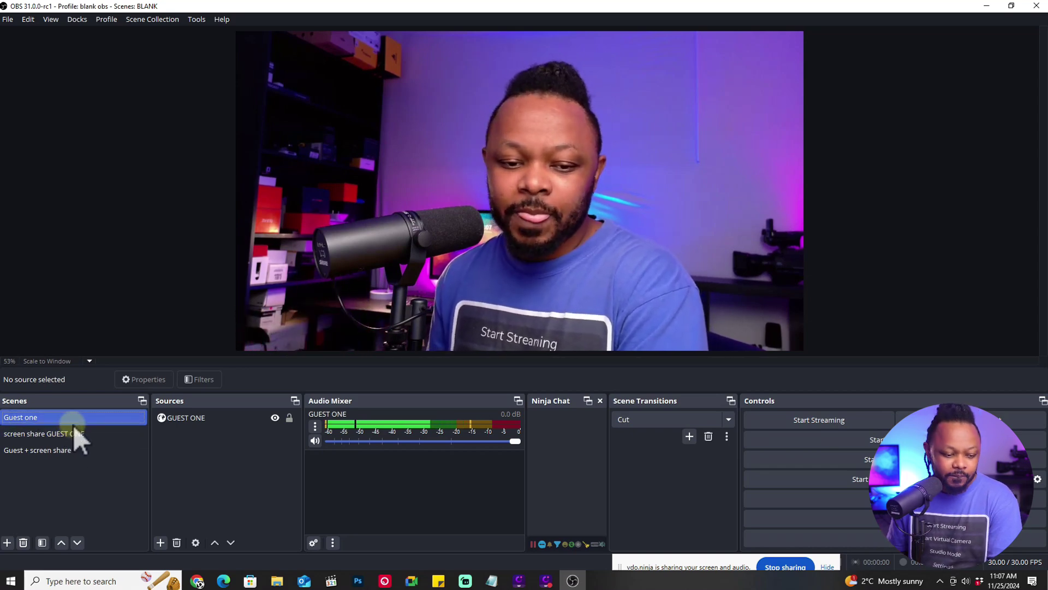
Preview the CHEERING BLUE page in the screen share GUEST ONE scene, then return to Guest one
left_click(70, 434)
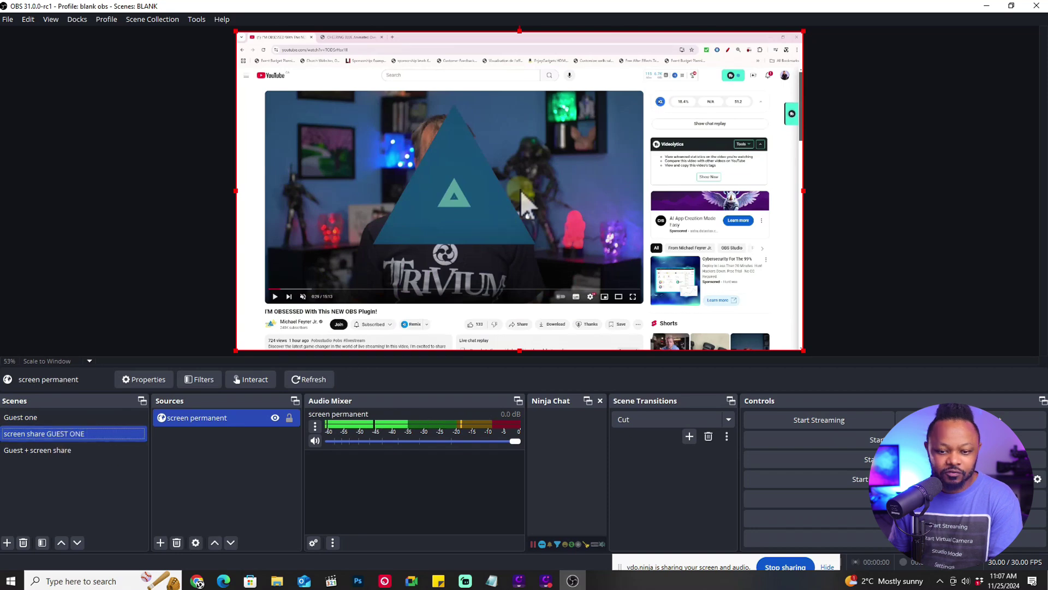
left_click(352, 37)
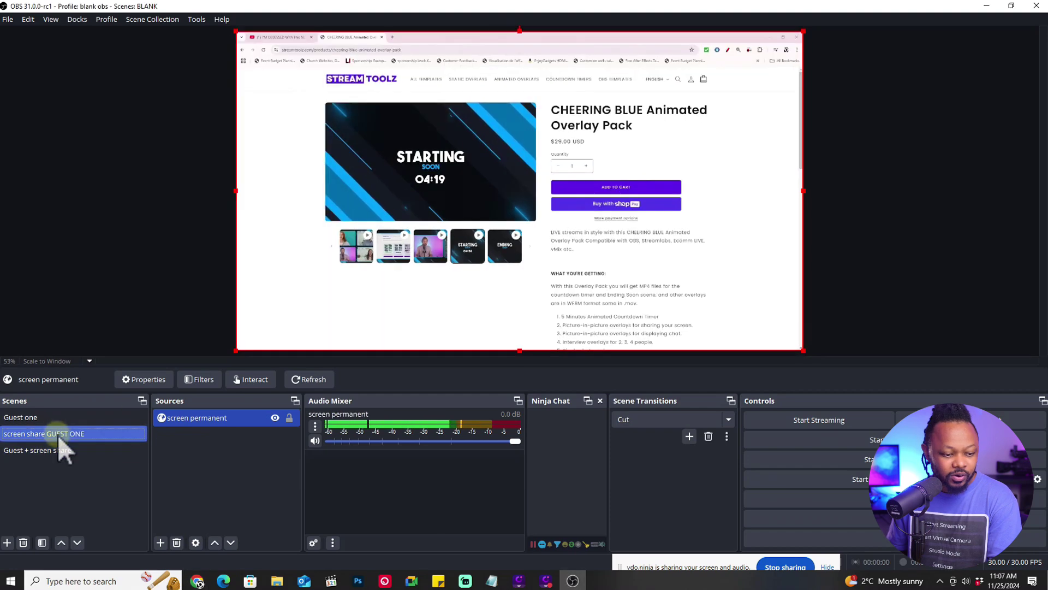
left_click(61, 417)
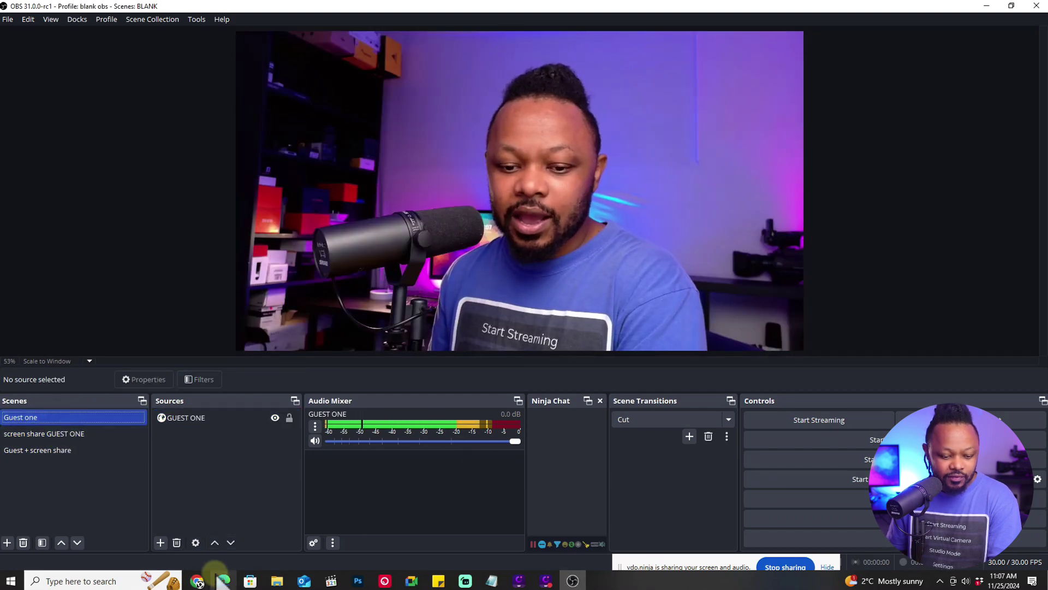
Bring the General VDO NINJA ROOM Google Doc forward in Chrome, showing the guest view links
mouse_move(211, 577)
left_click(340, 529)
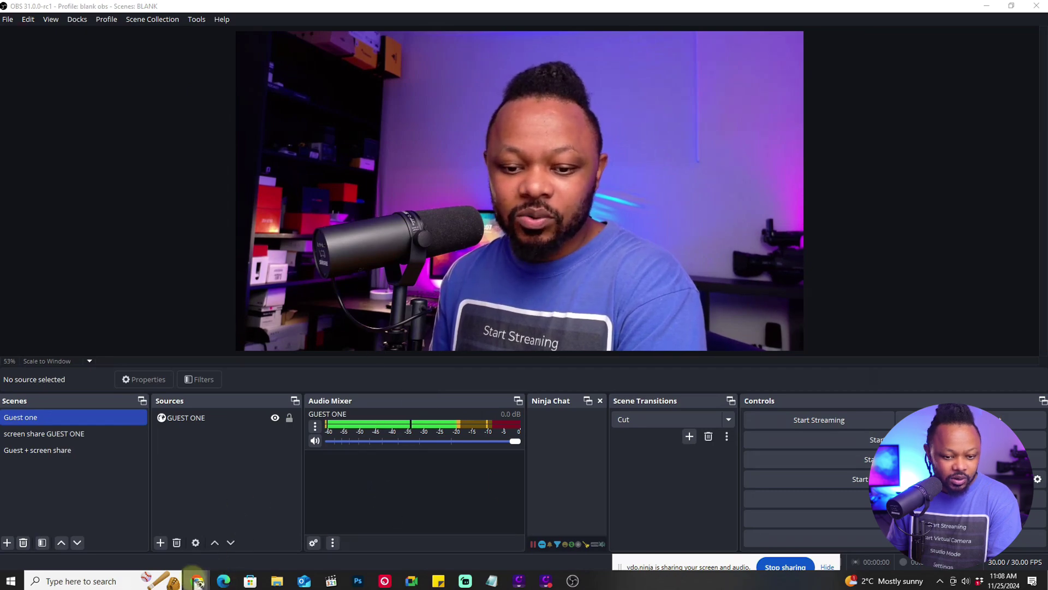
mouse_move(197, 579)
left_click(88, 530)
scroll(428, 322, "up", 4)
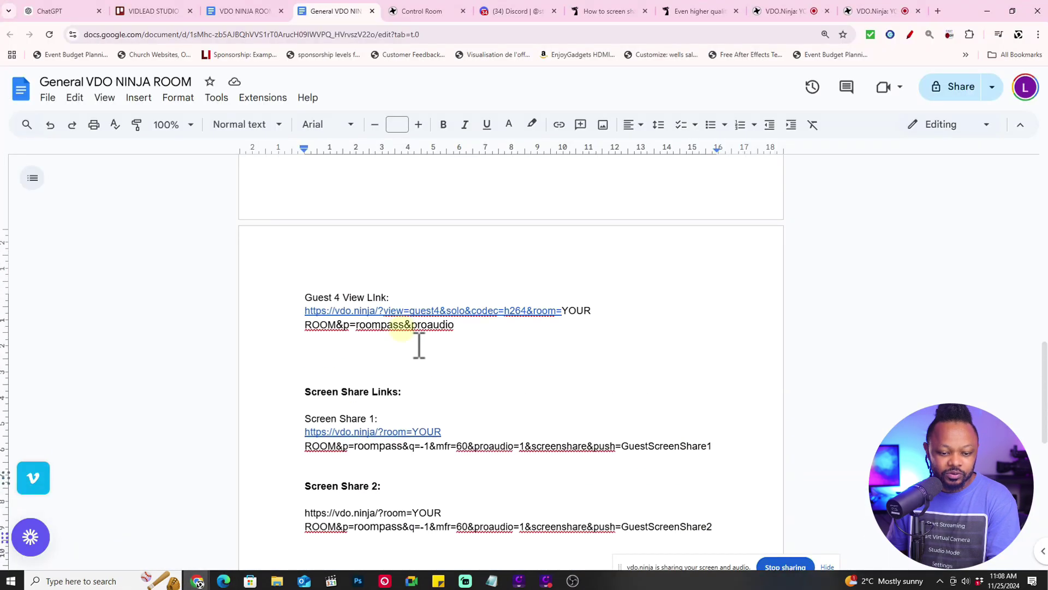
scroll(418, 349, "down", 5)
left_click(476, 352)
scroll(486, 334, "up", 6)
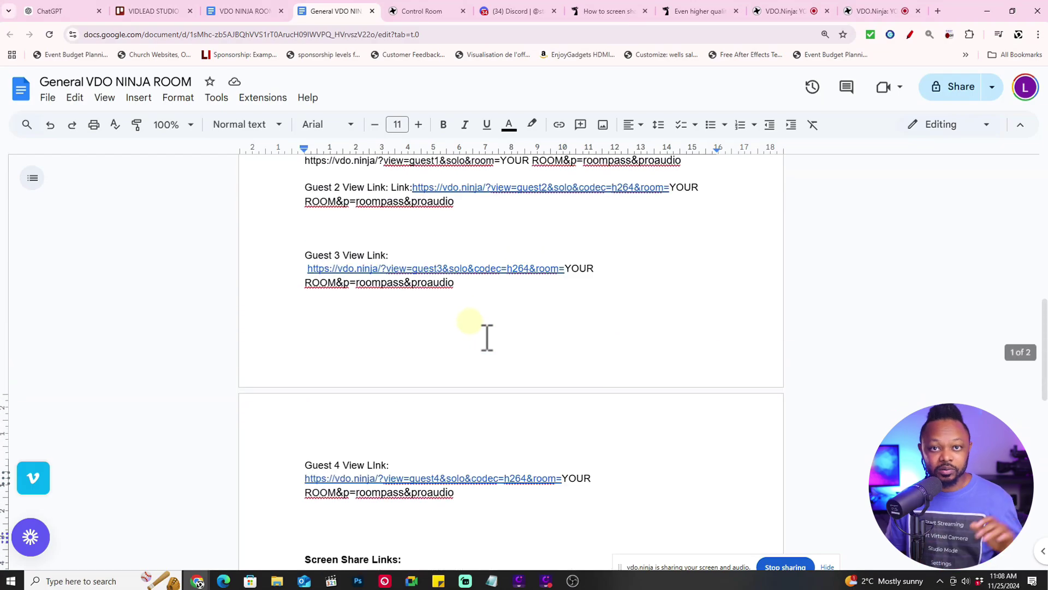